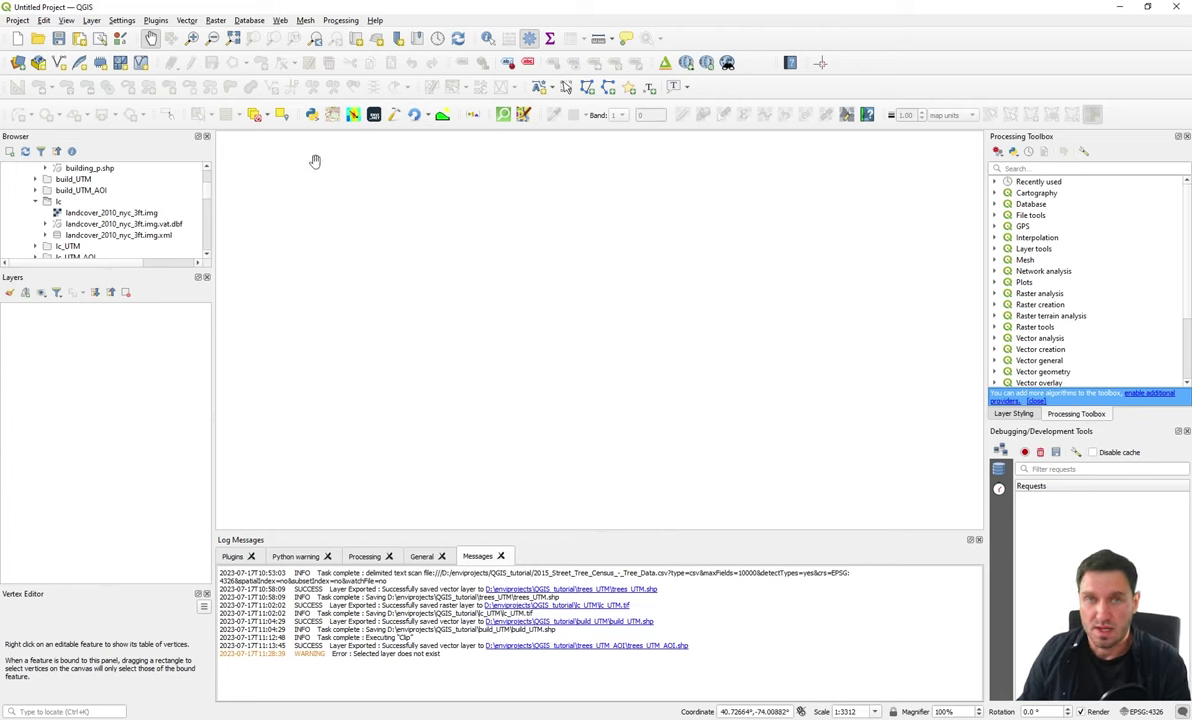
Step: Search all available plugins for "envi" and view the Geodata to ENVI-met plugin's details
left_click(157, 20)
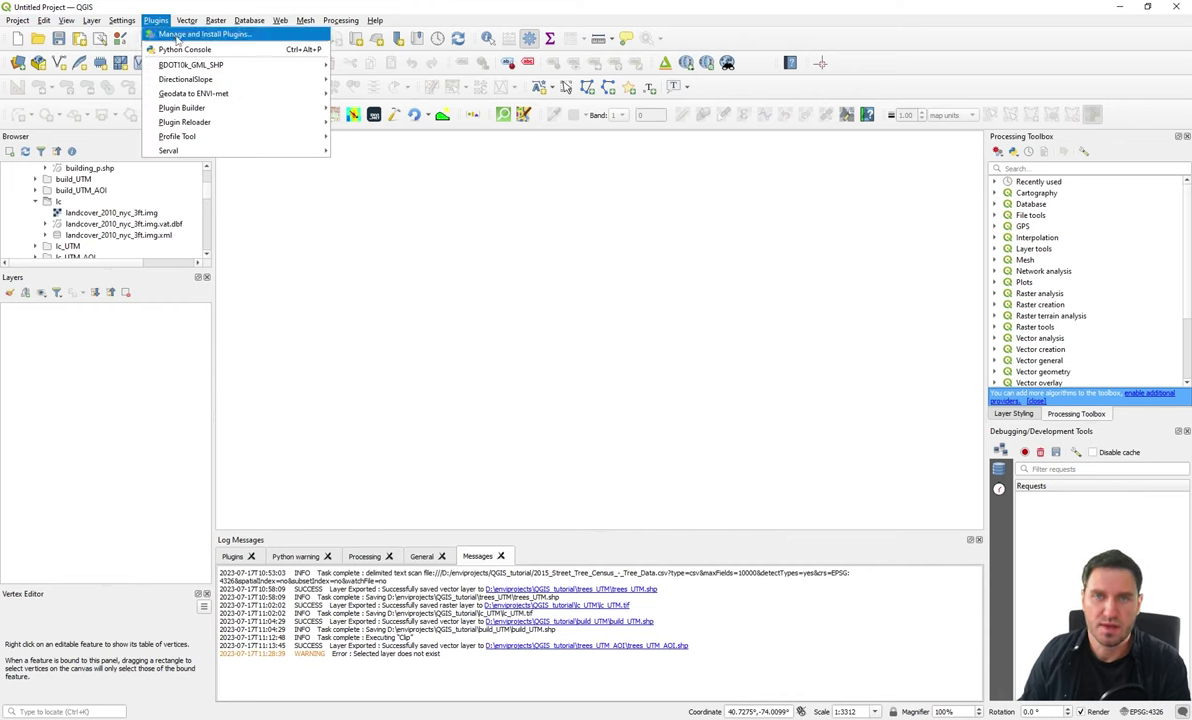
left_click(176, 36)
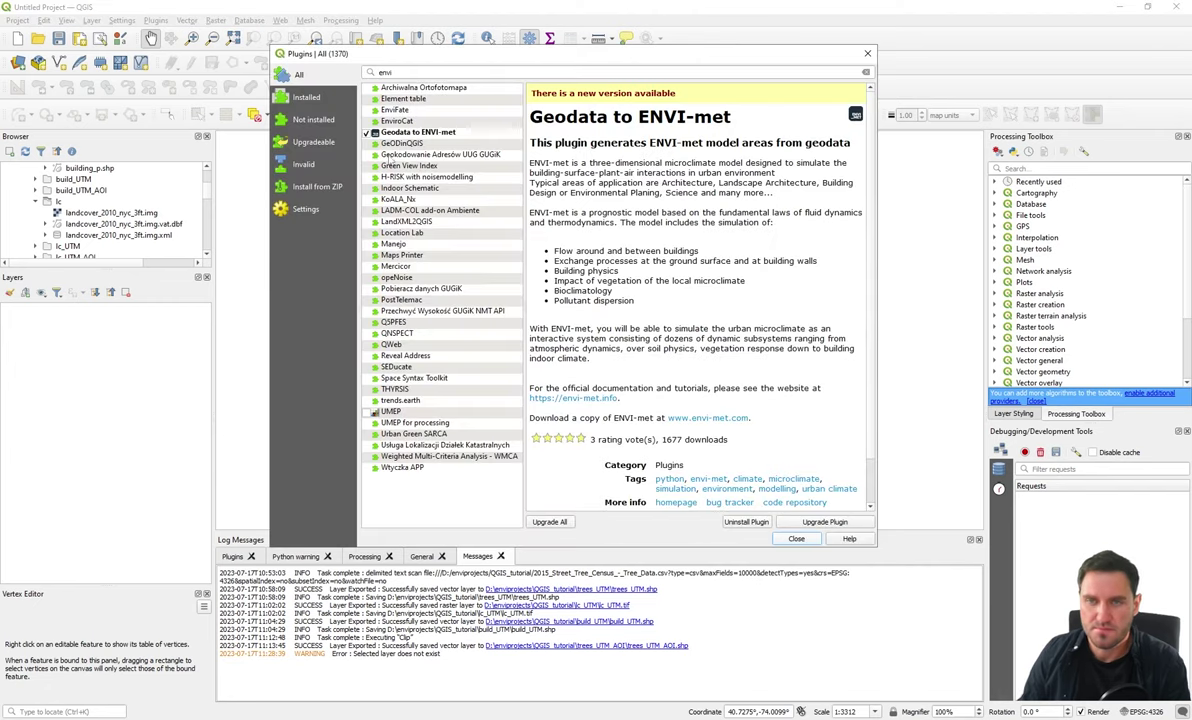
double_click(381, 72)
key("BackSpace")
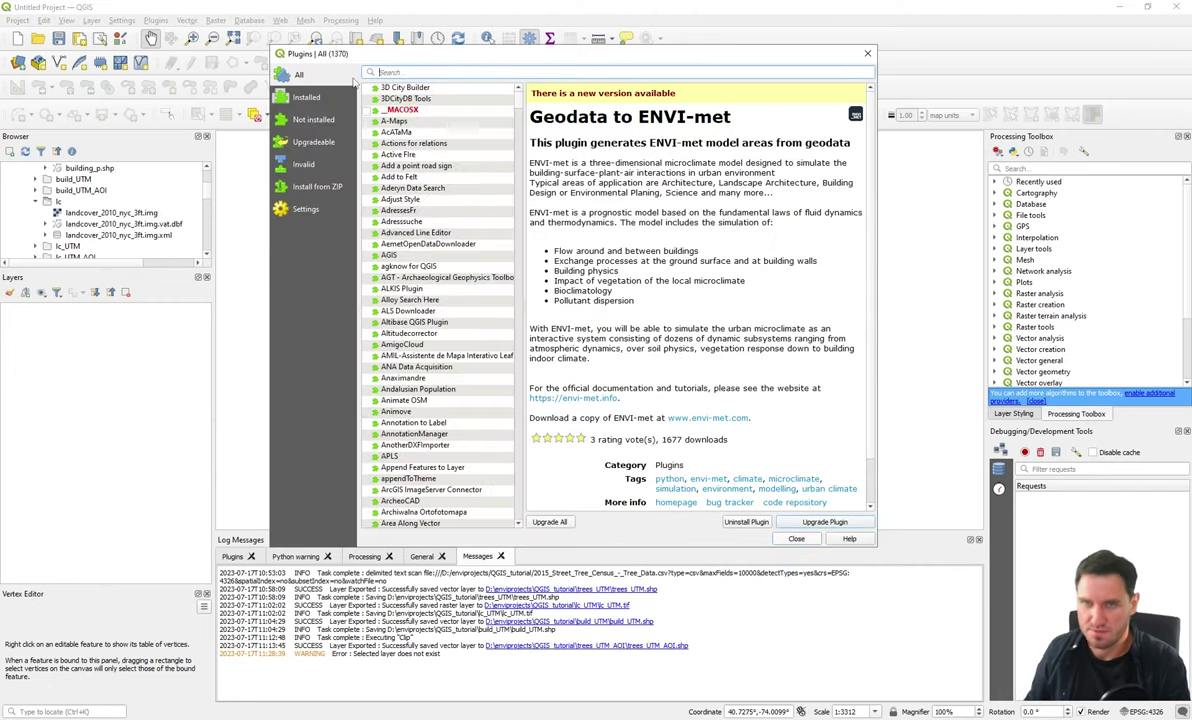
type("envi")
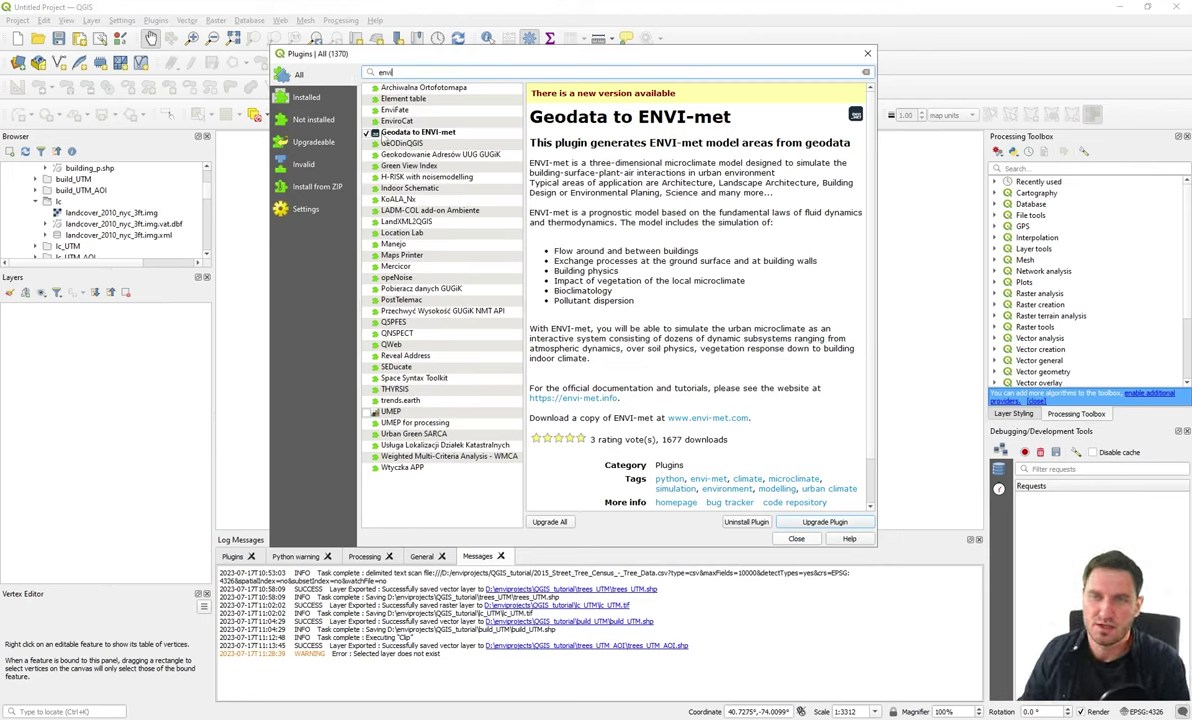
left_click(408, 132)
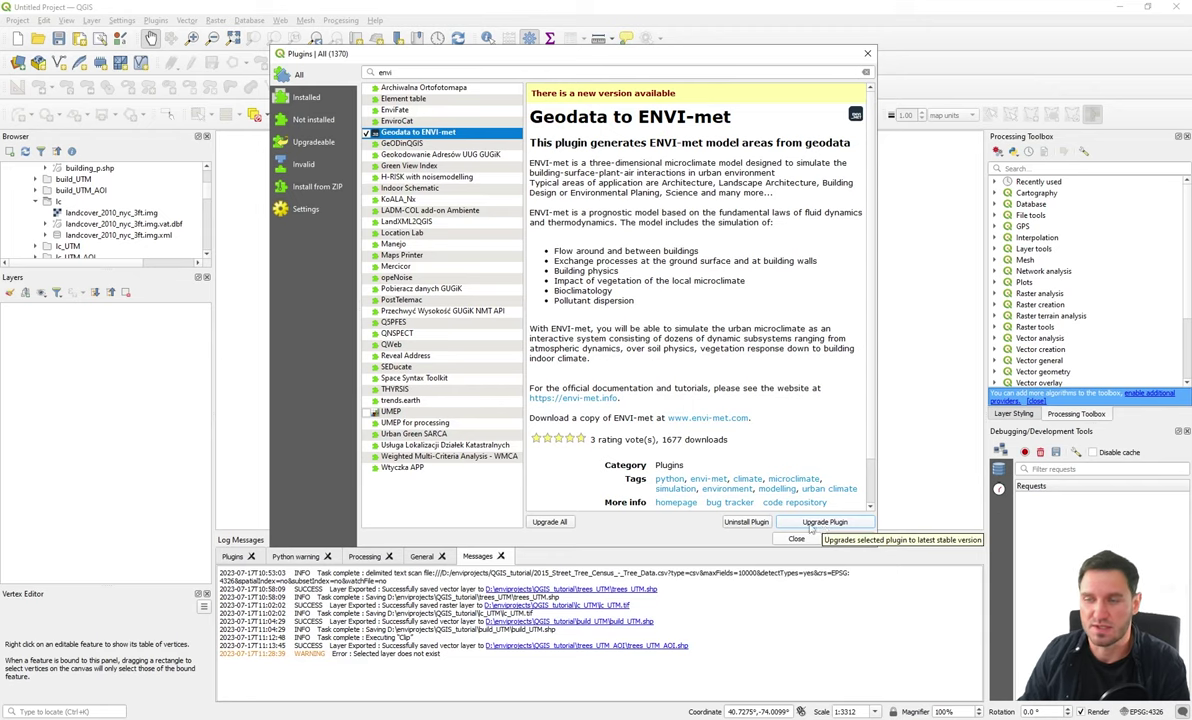
key("Escape")
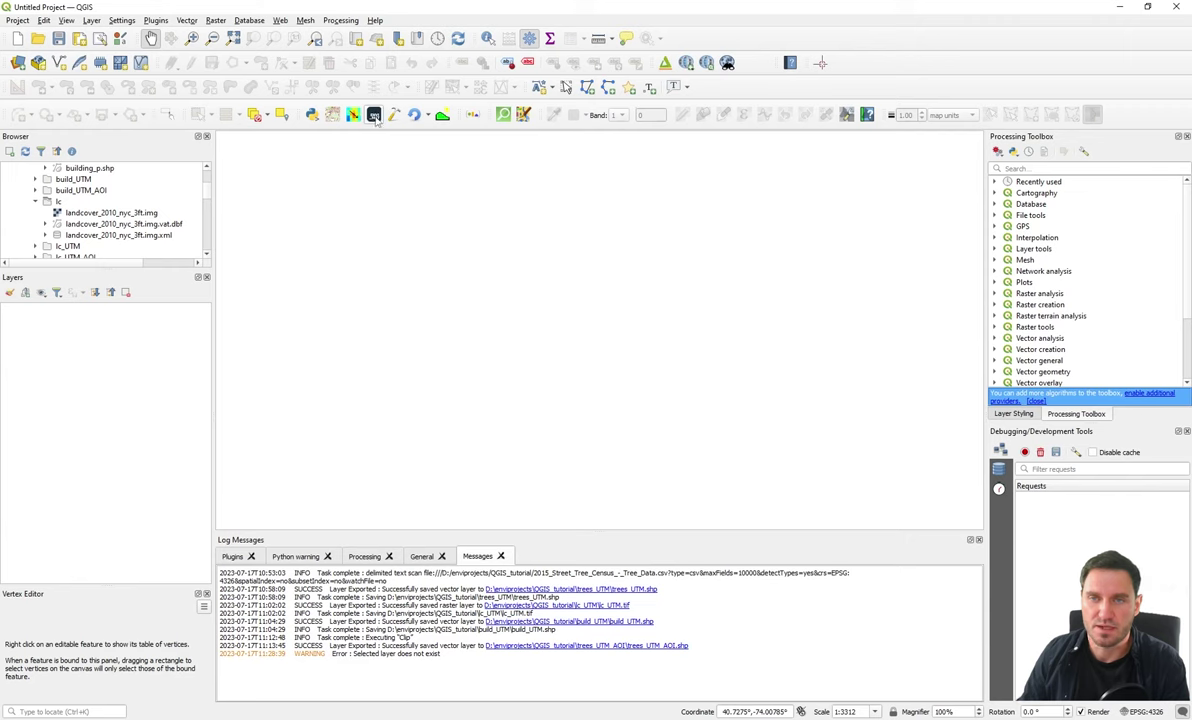
Step: Launch the Geodata to ENVI-met plugin's tool for converting geodata to ENVI-met
left_click(153, 21)
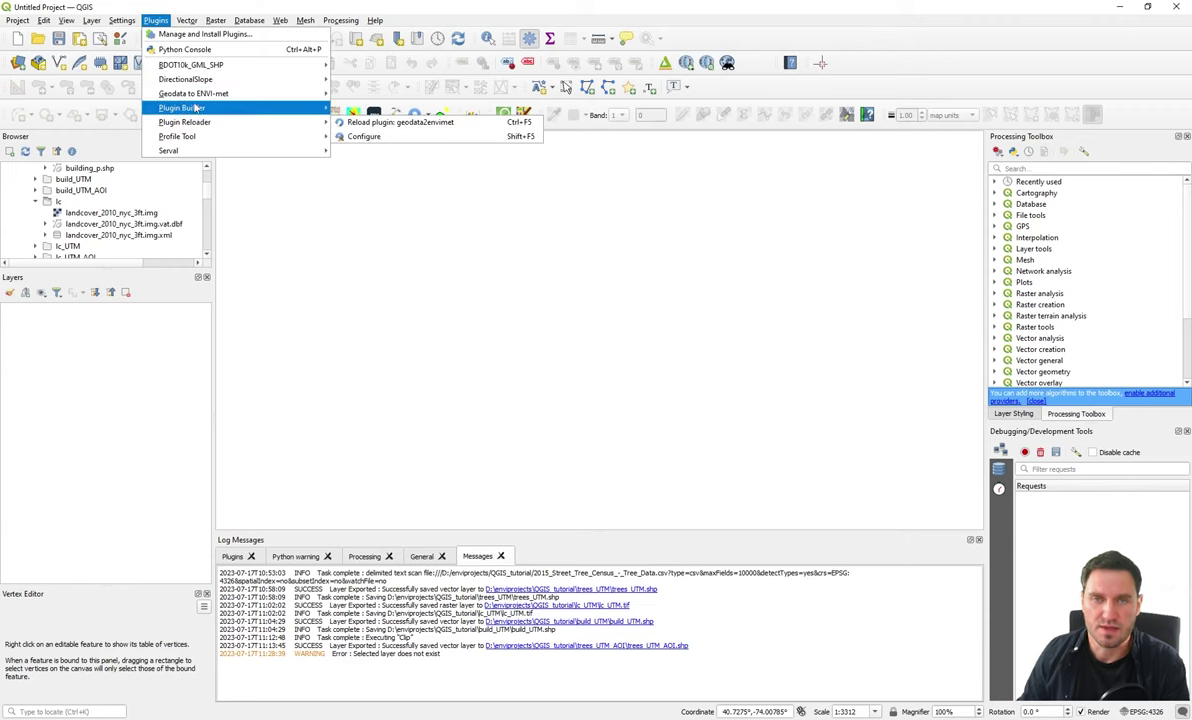
mouse_move(187, 95)
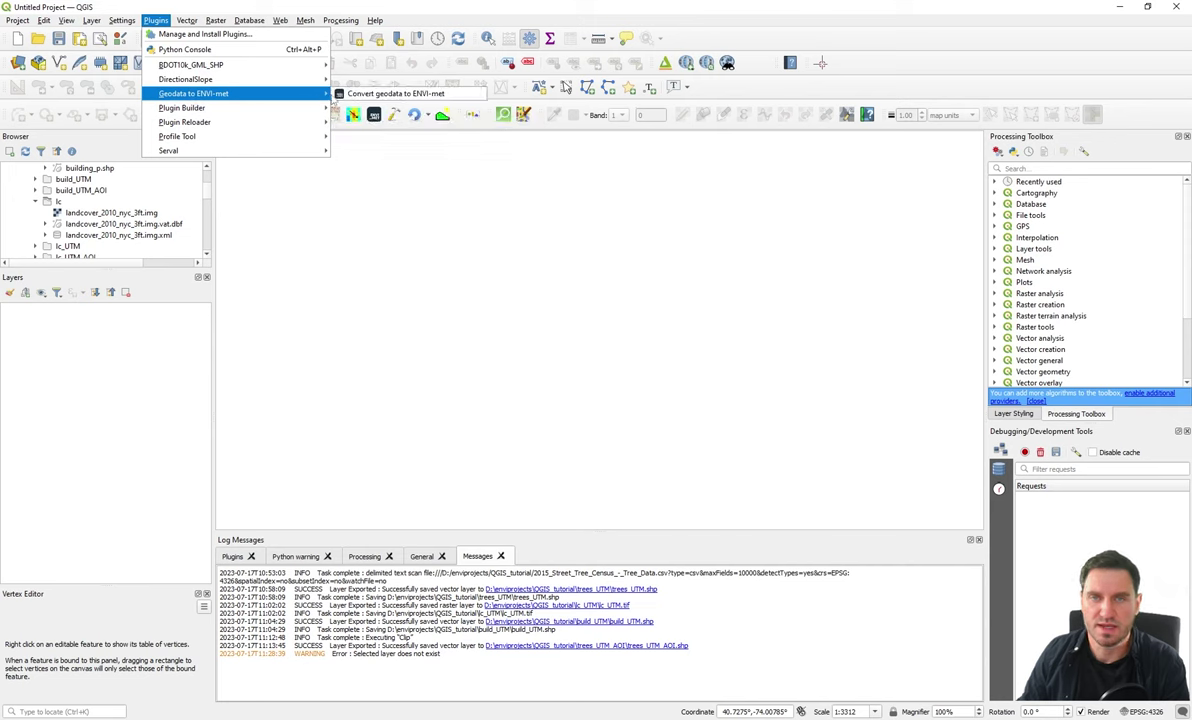
left_click(352, 97)
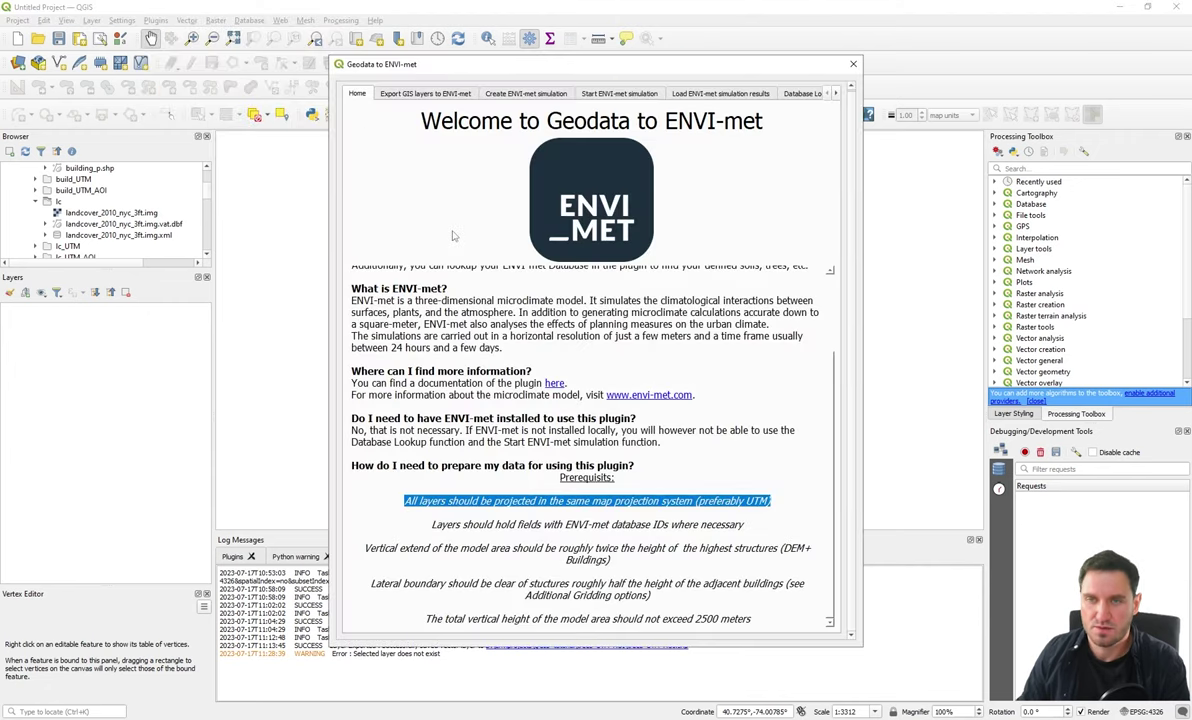
Step: Read the plugin's welcome page, from its purpose through to the prerequisites for preparing the data
scroll(466, 366, "up", 3)
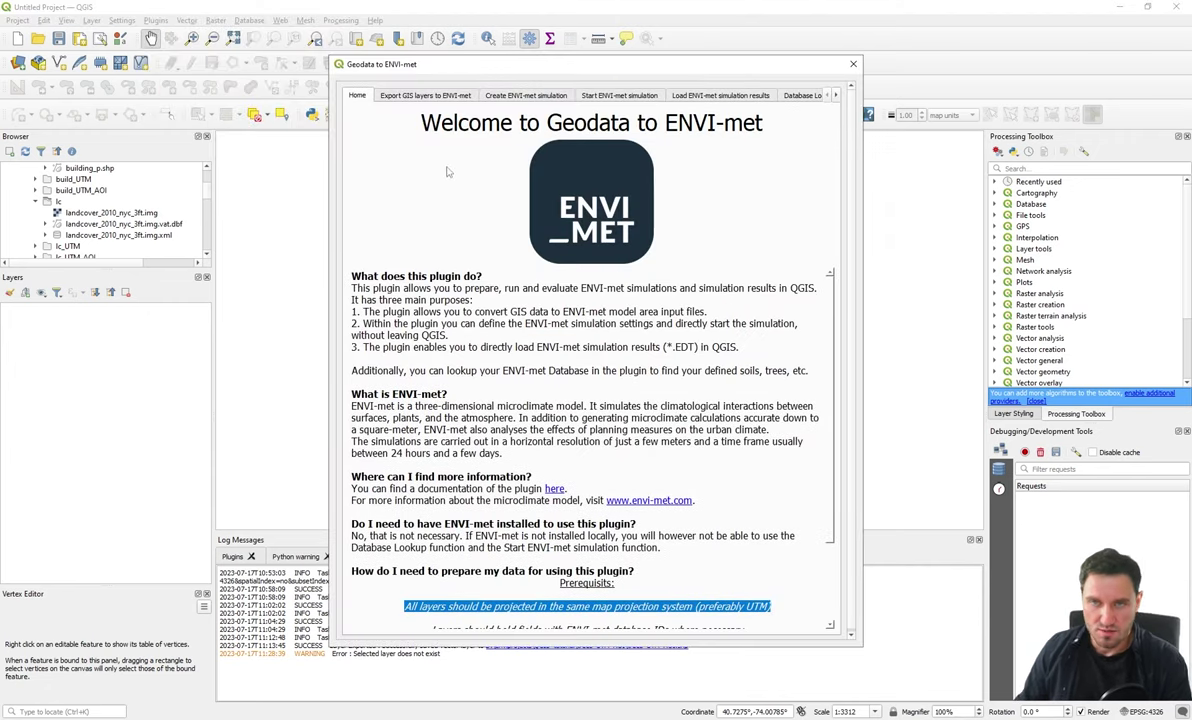
left_click(436, 314)
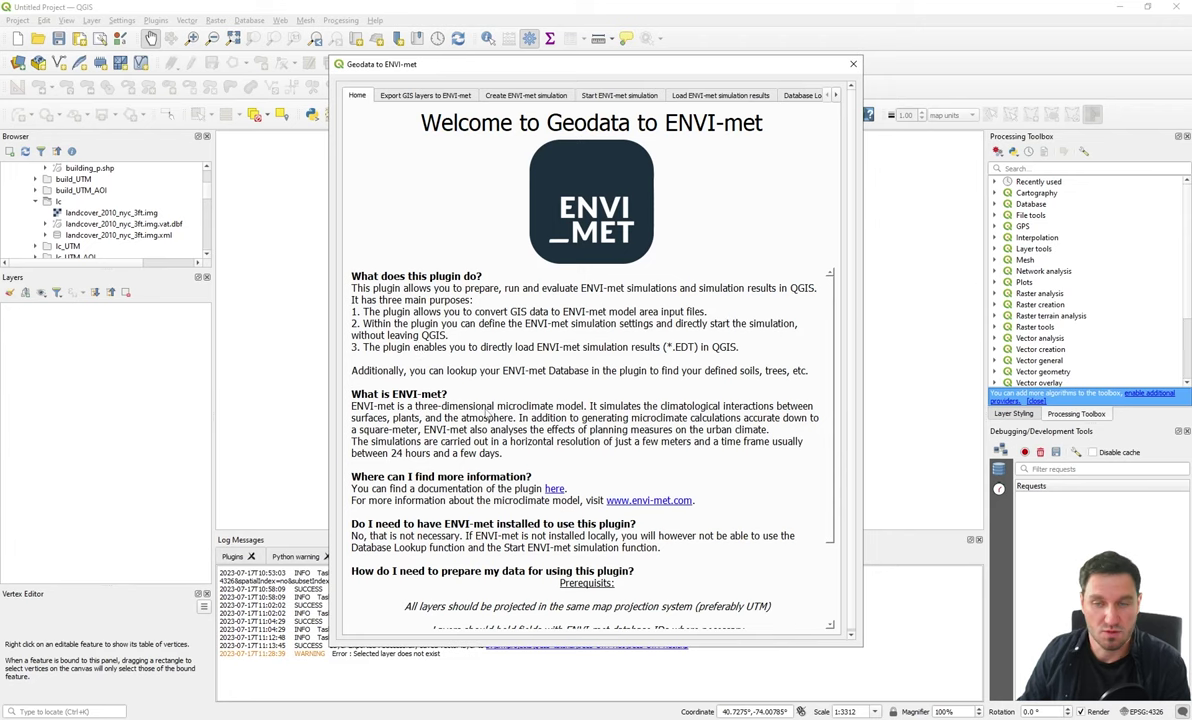
scroll(451, 394, "down", 1)
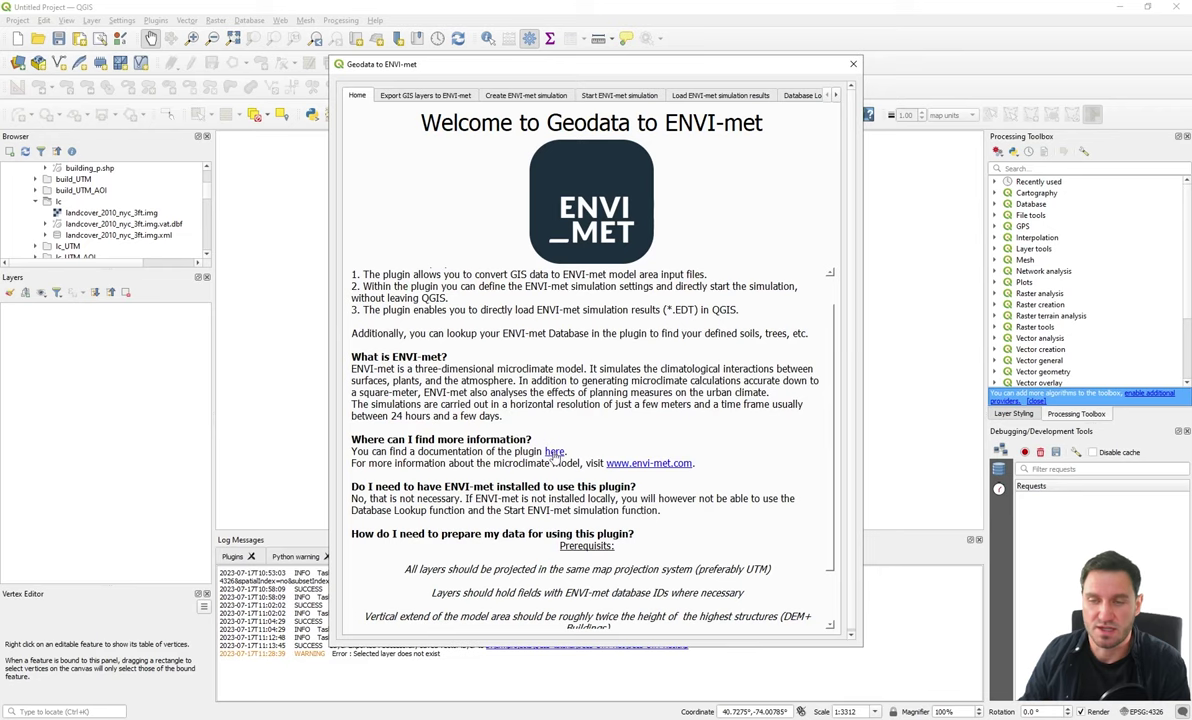
scroll(545, 470, "down", 1)
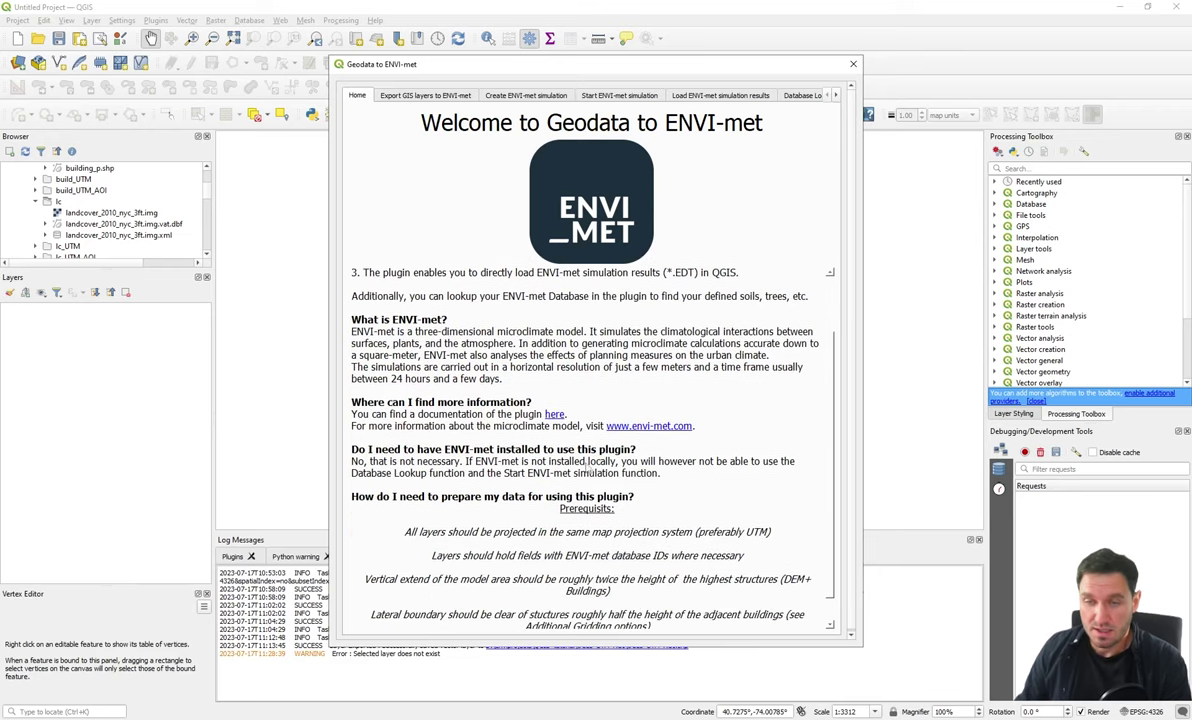
scroll(553, 502, "down", 1)
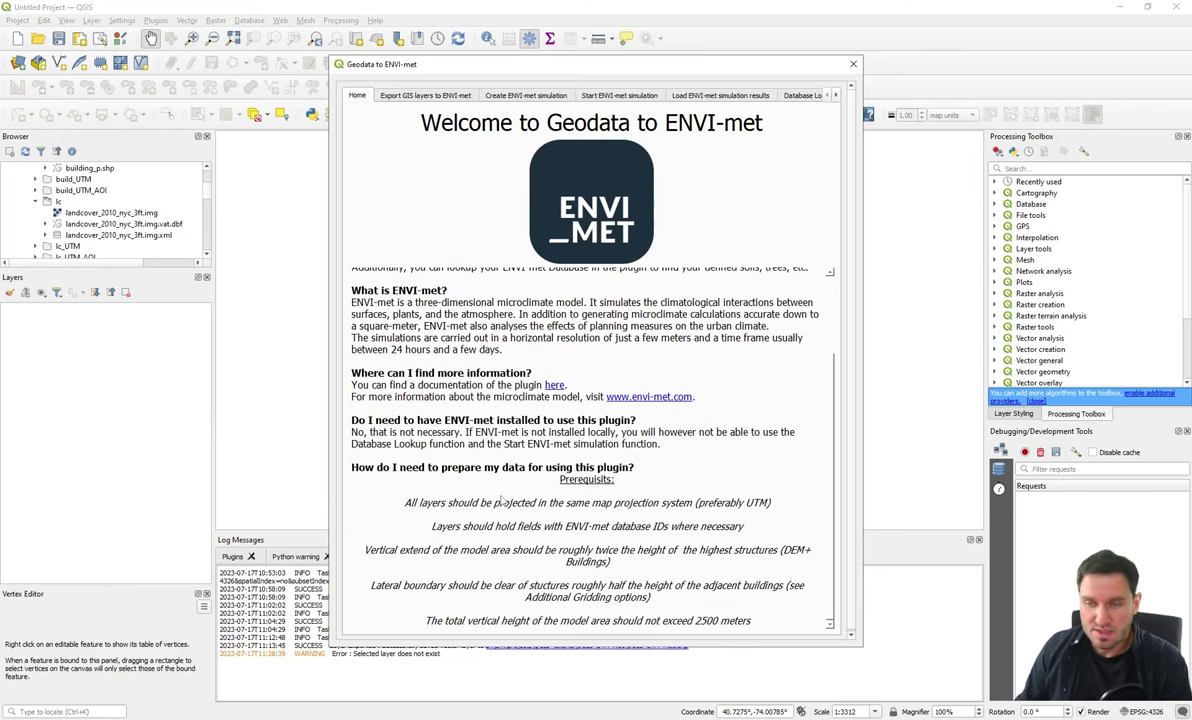
scroll(480, 505, "down", 1)
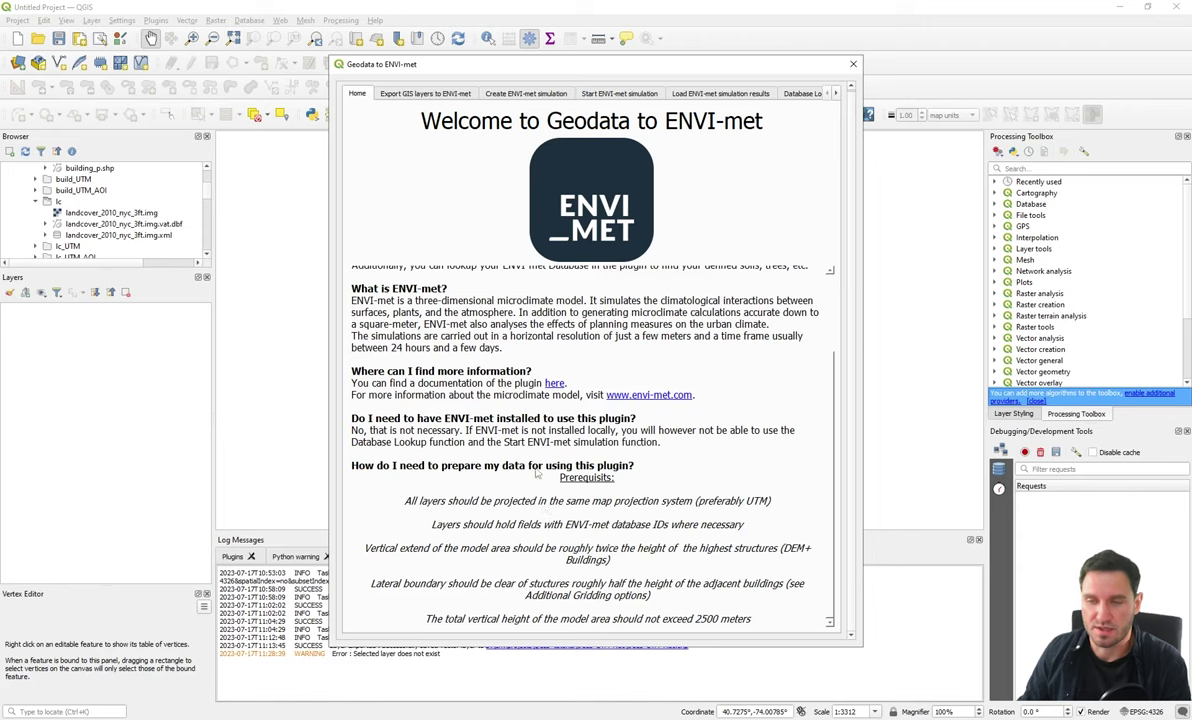
scroll(536, 475, "up", 3)
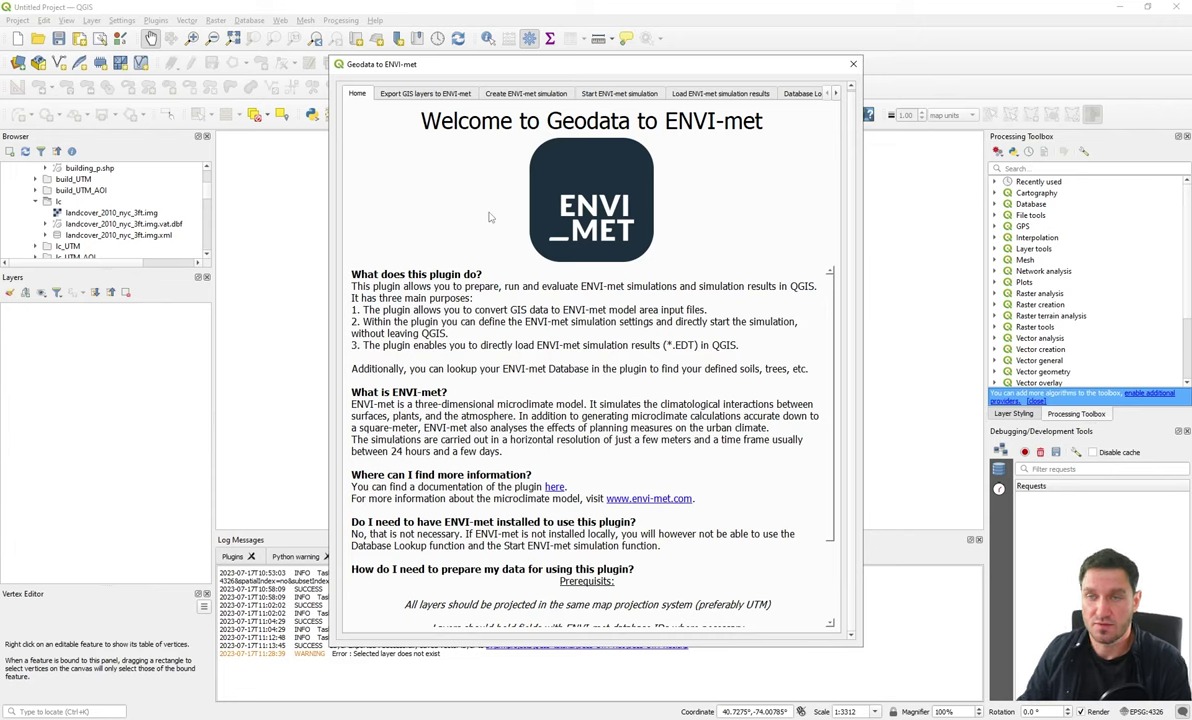
Step: Examine the gridding and building settings for exporting GIS layers, switching the static building top value on and off again
left_click(457, 96)
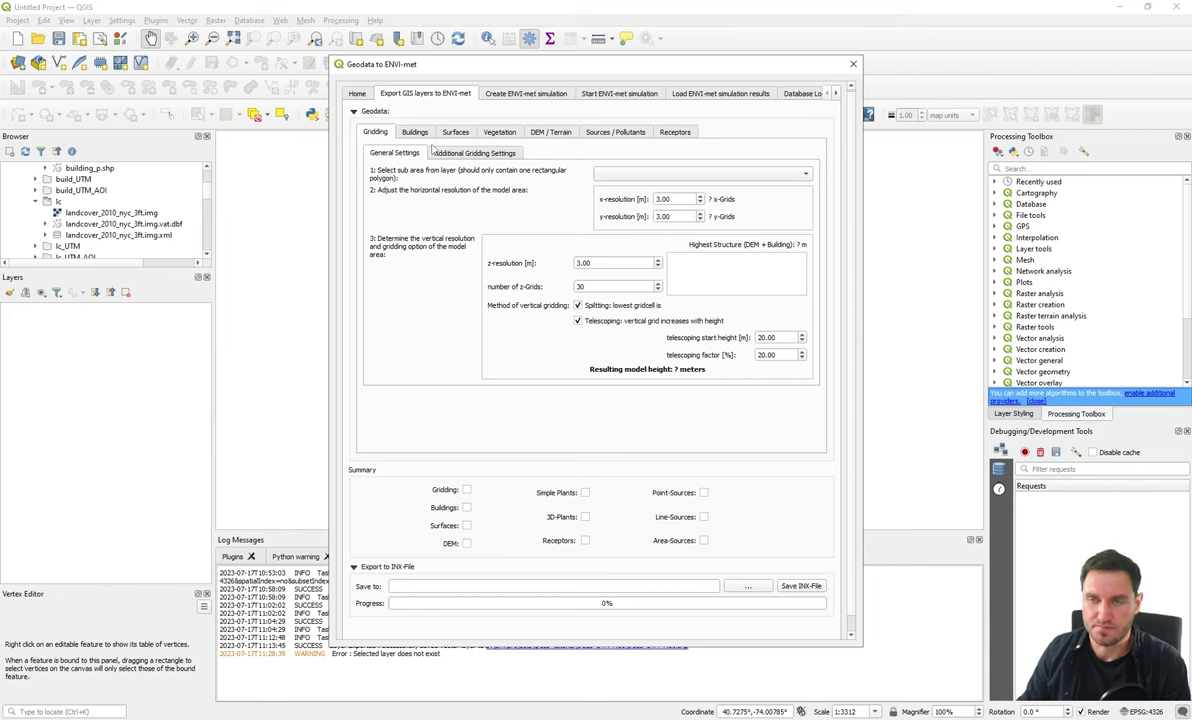
left_click(405, 133)
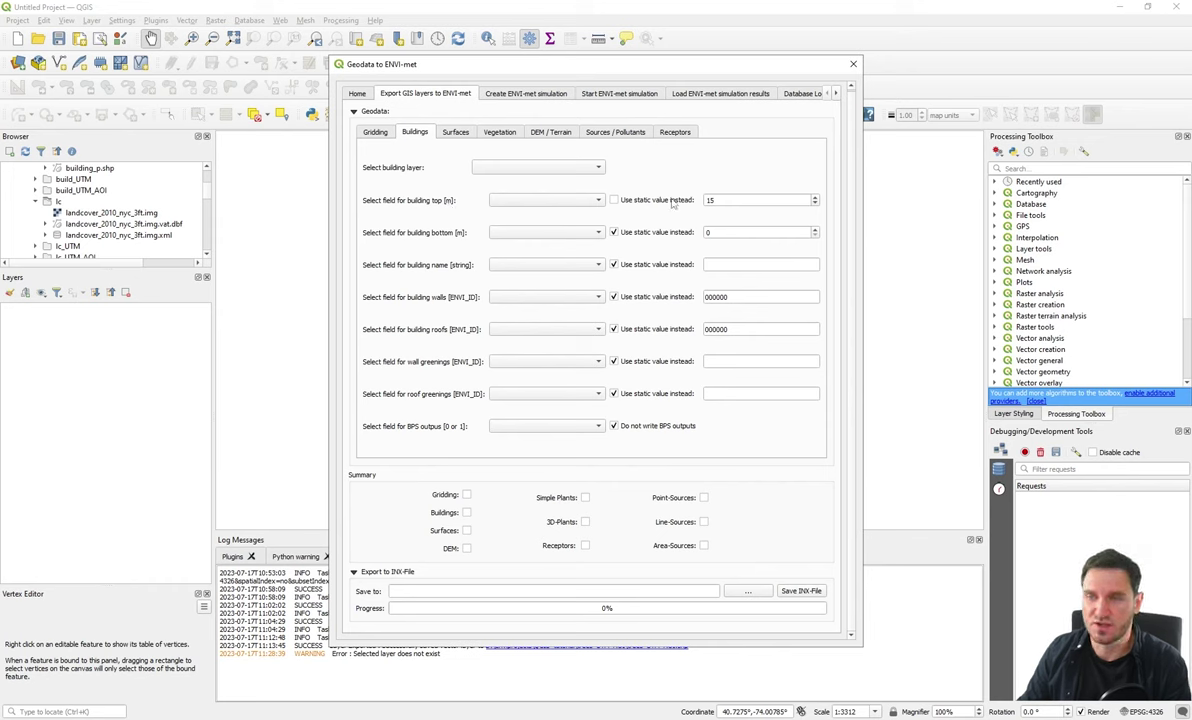
left_click(613, 200)
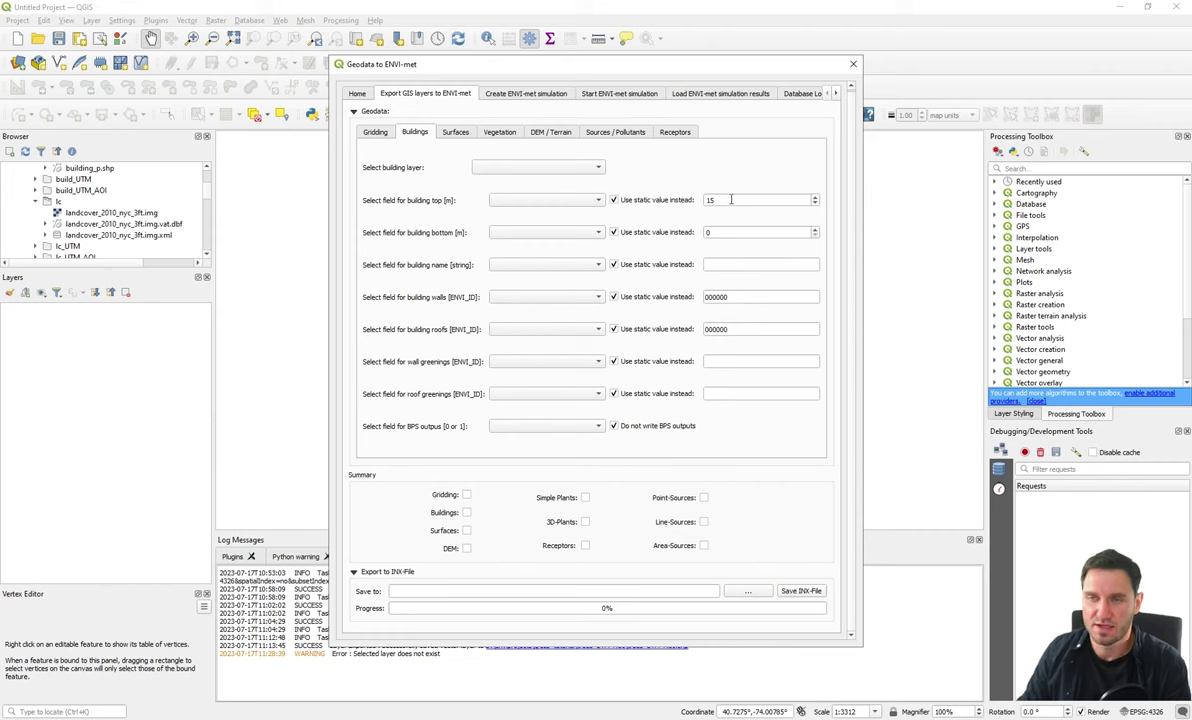
left_click(613, 200)
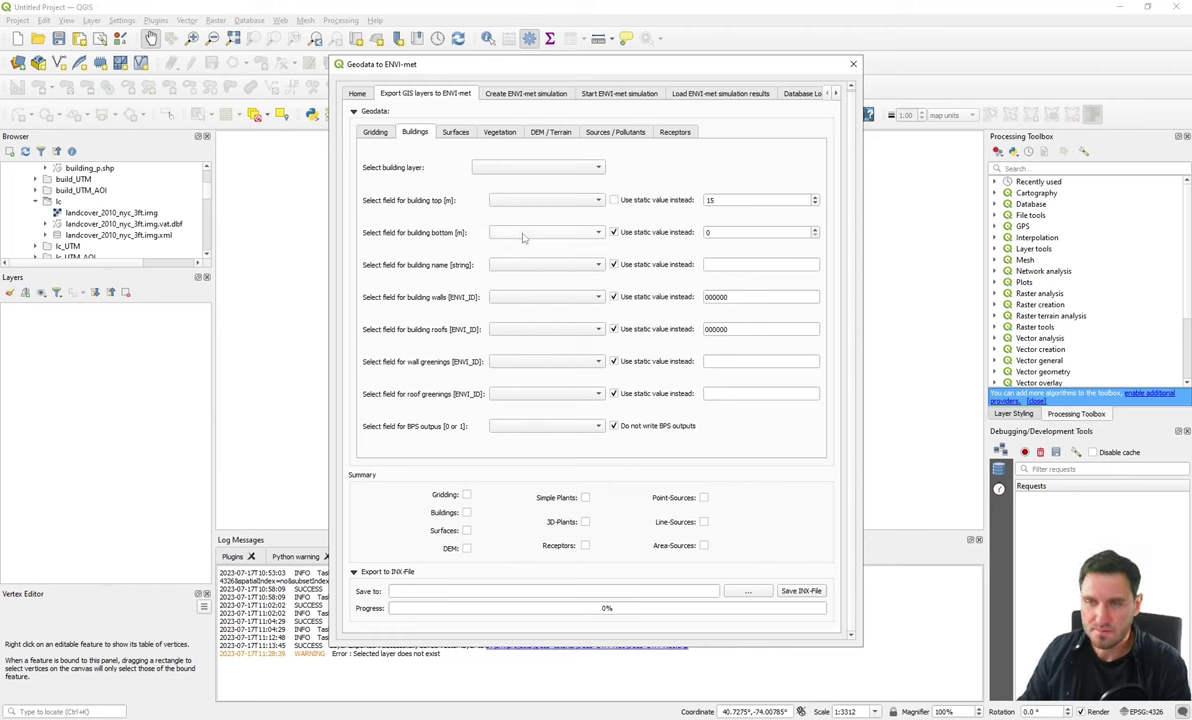
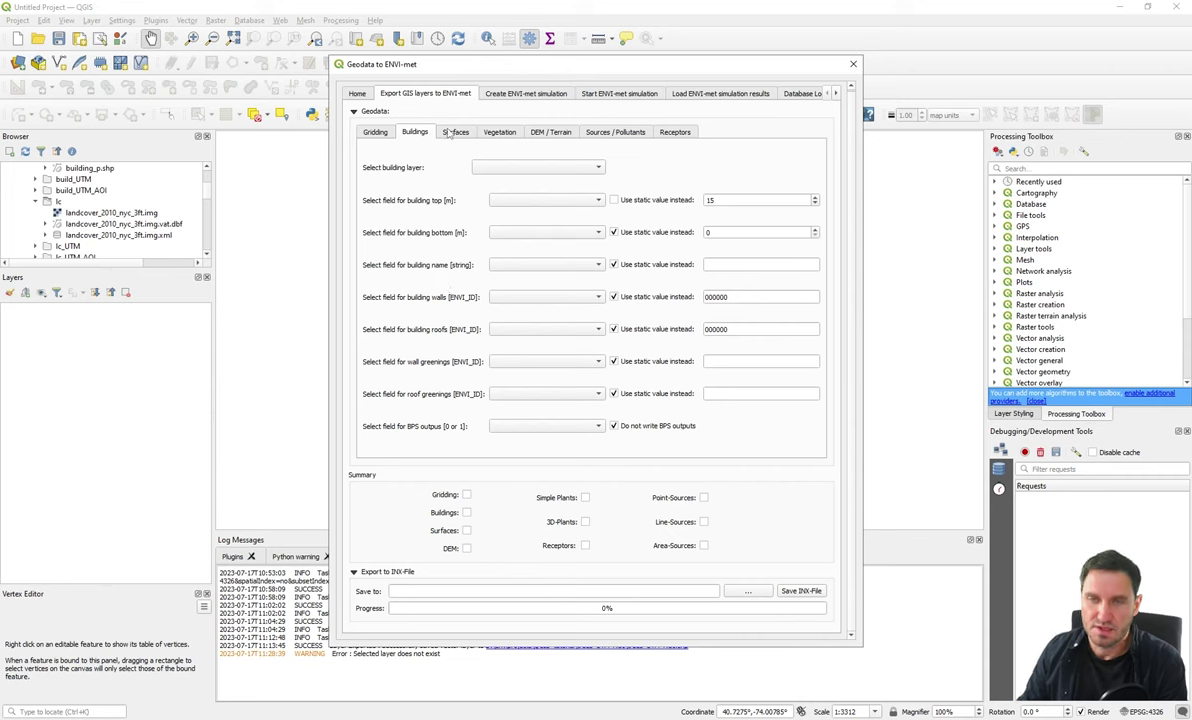
Step: Review the export settings for surfaces, vegetation, DEM/terrain, sources/pollutants and receptors, ending back at the gridding settings
left_click(449, 133)
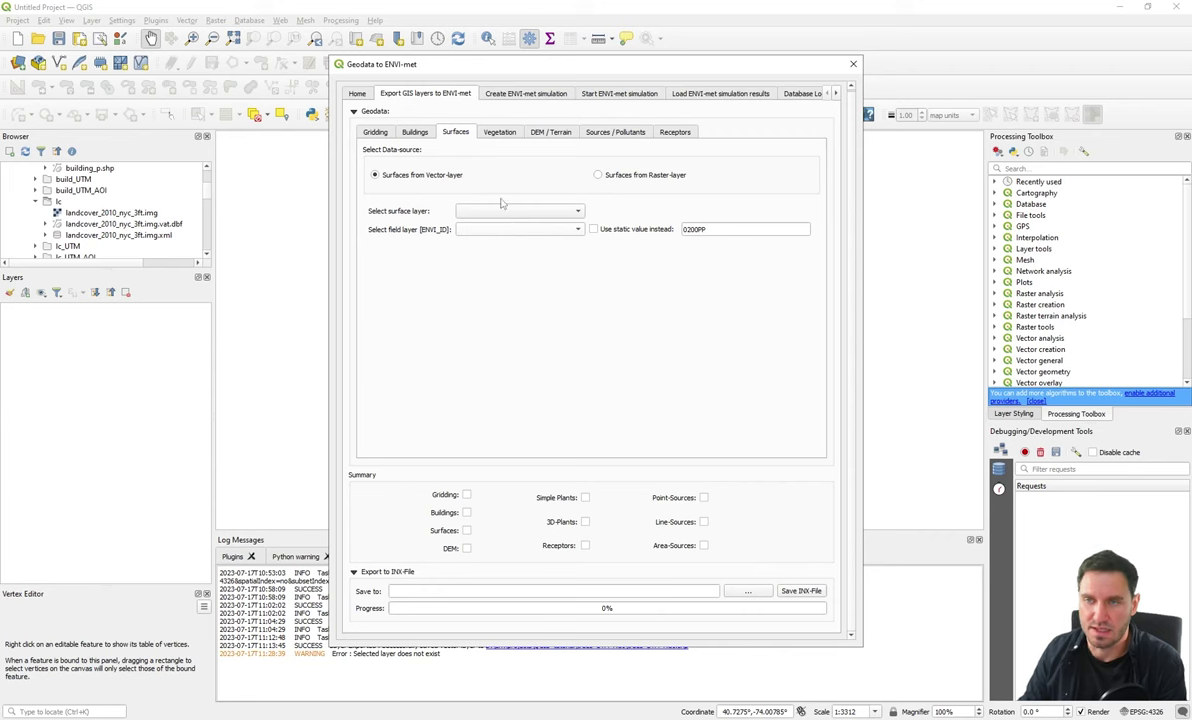
left_click(469, 133)
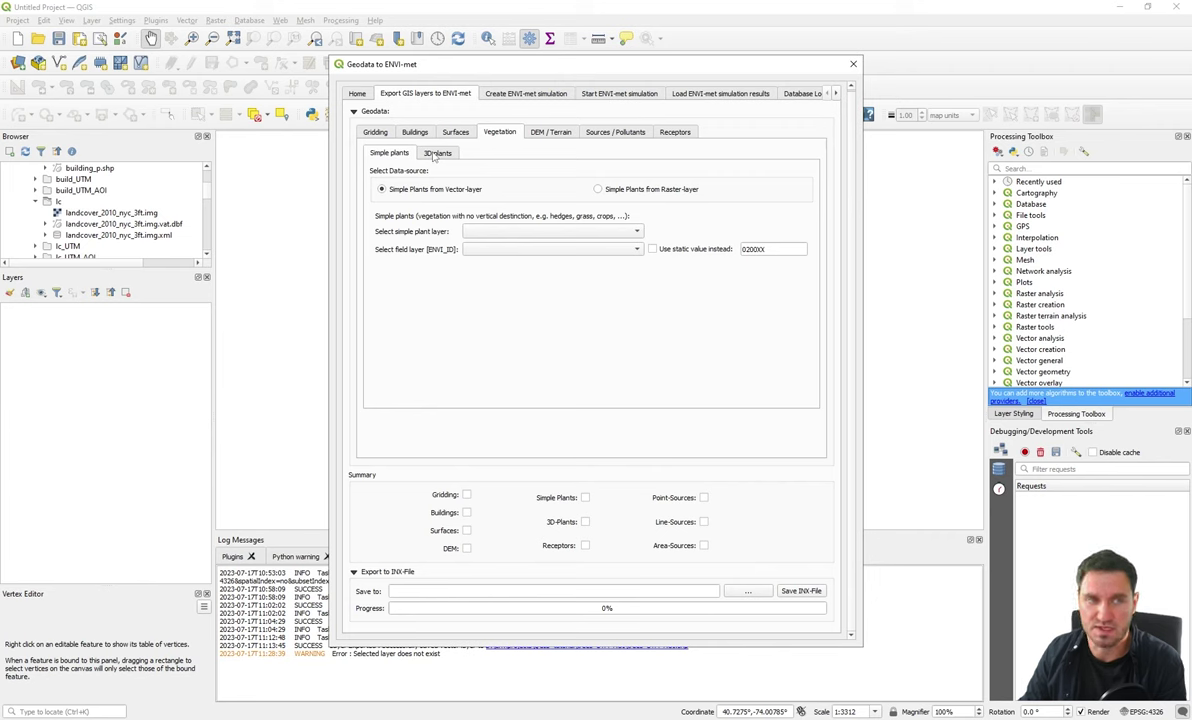
left_click(549, 133)
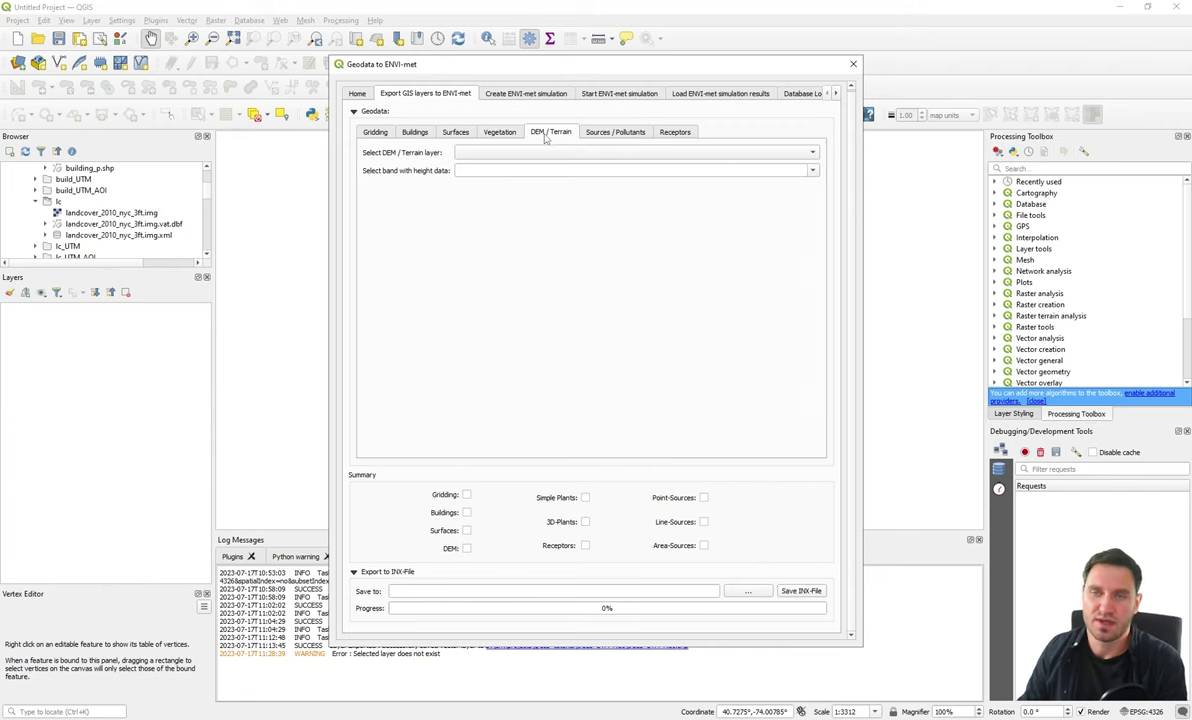
left_click(612, 133)
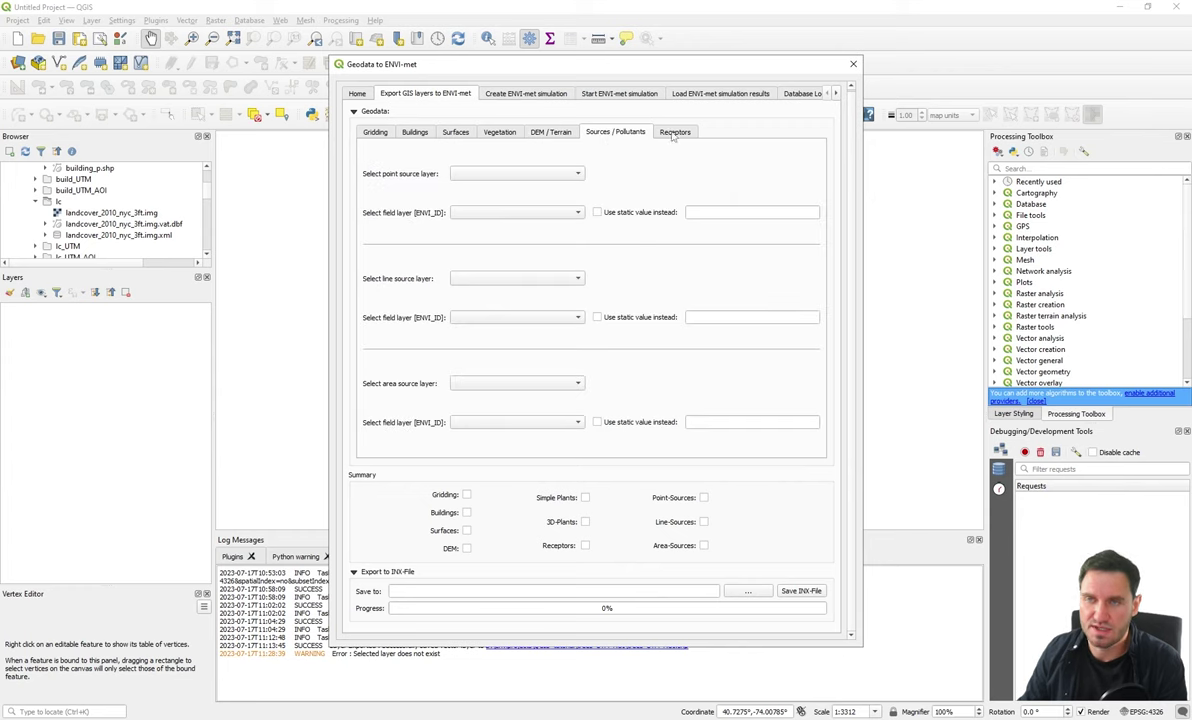
left_click(674, 133)
left_click(615, 133)
left_click(551, 133)
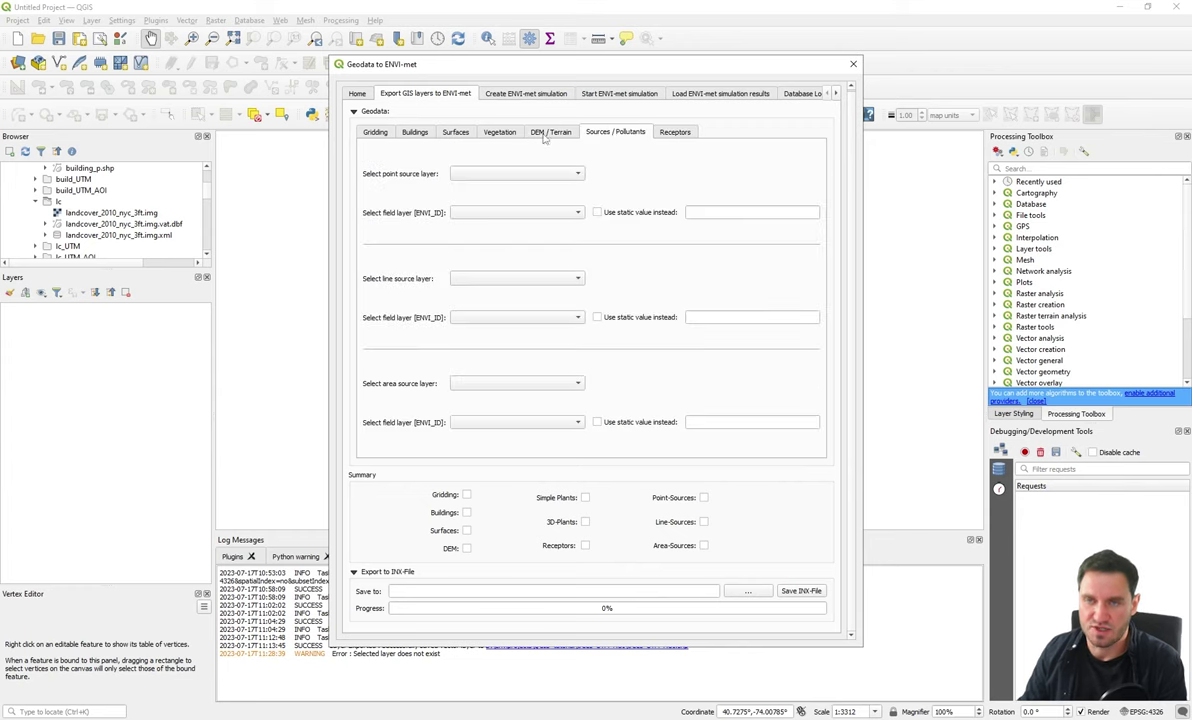
left_click(376, 133)
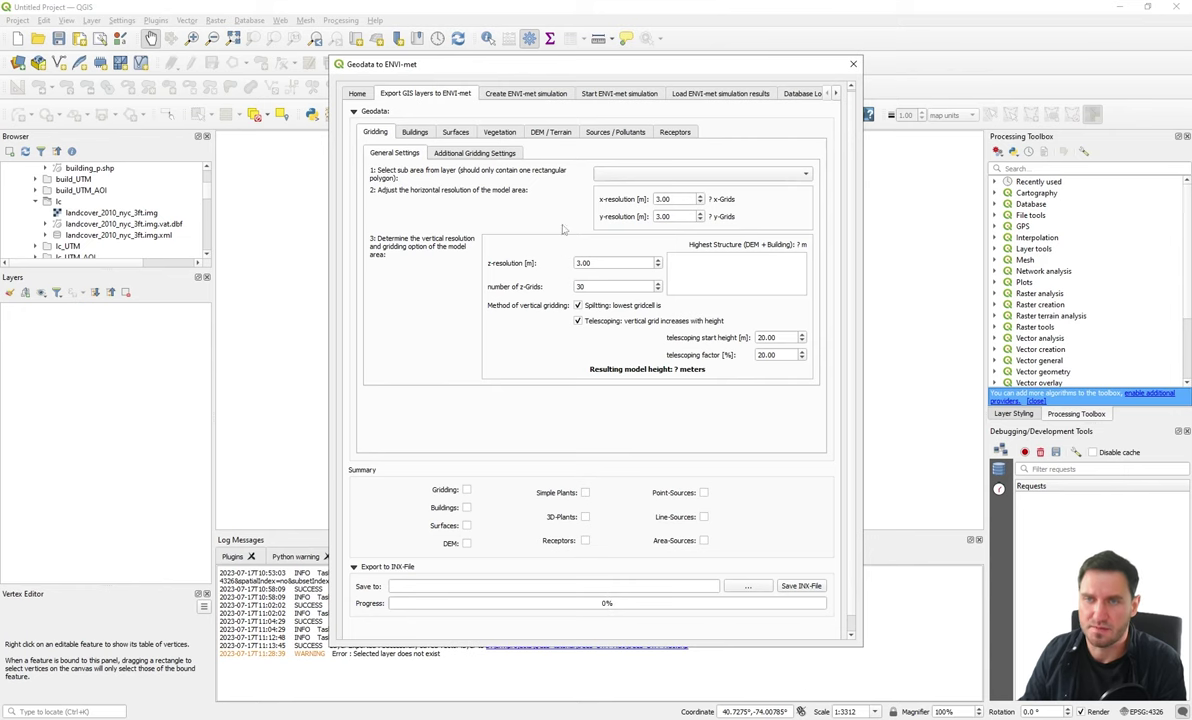
Step: Examine the ENVI-met simulation setup's overview, general settings and meteorology options
left_click(541, 96)
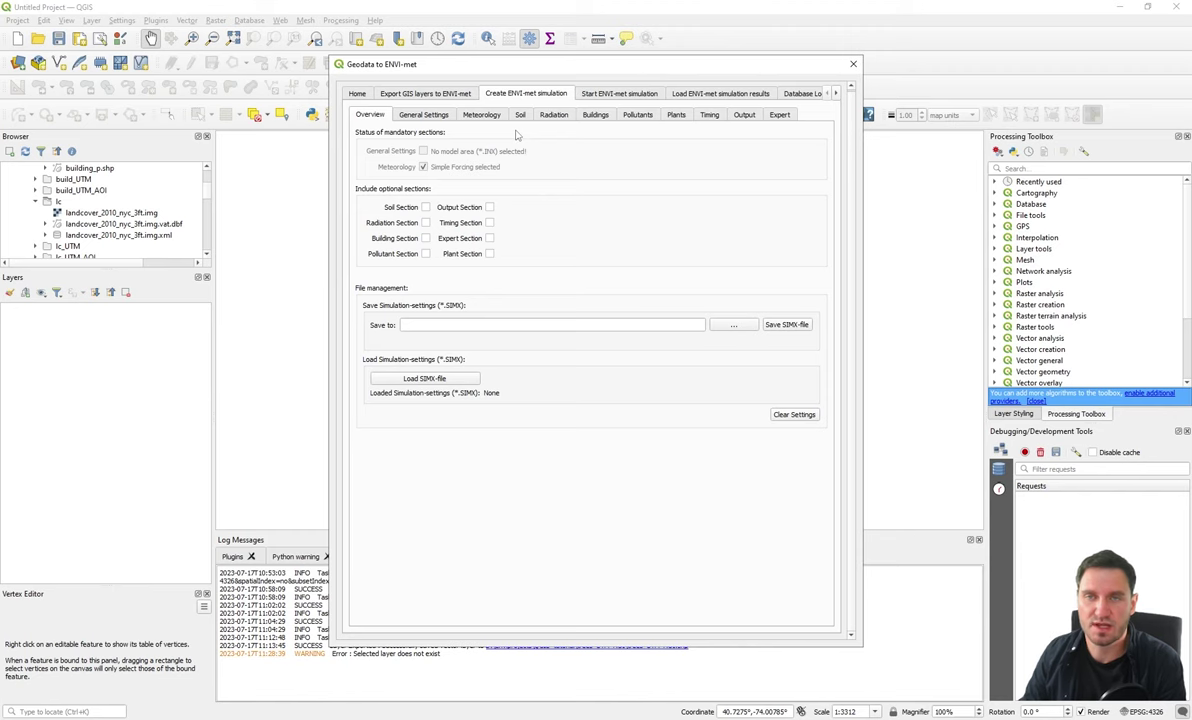
left_click(424, 115)
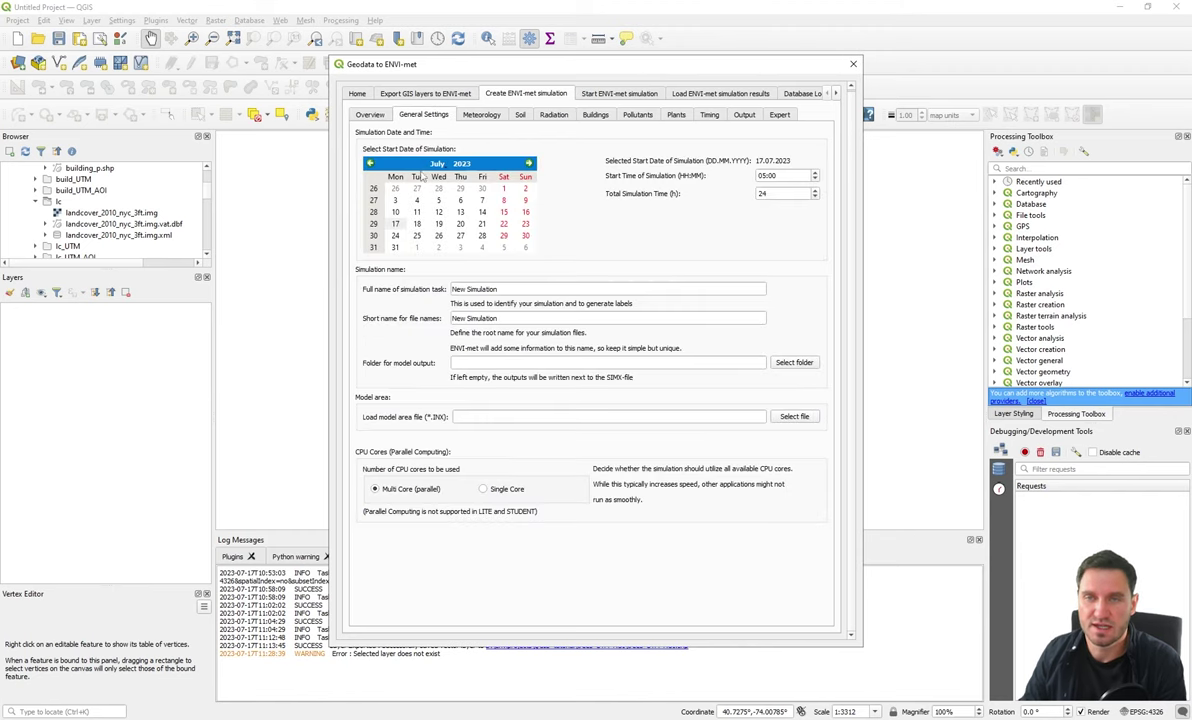
left_click(478, 114)
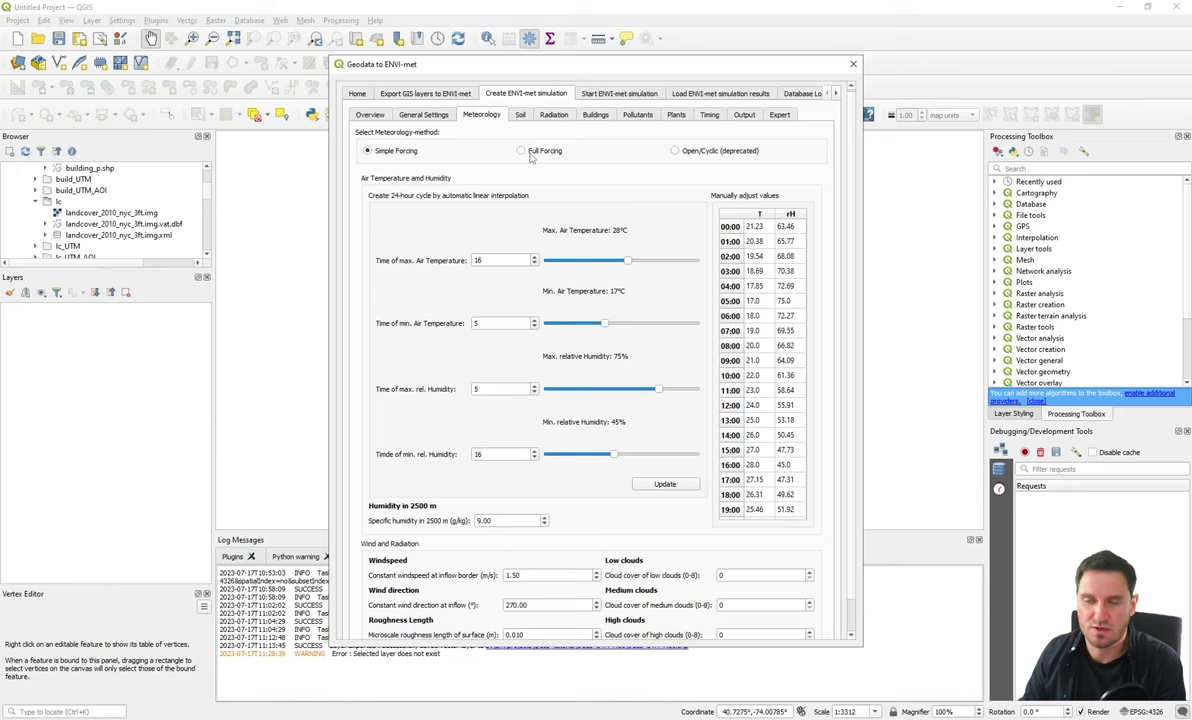
left_click(430, 116)
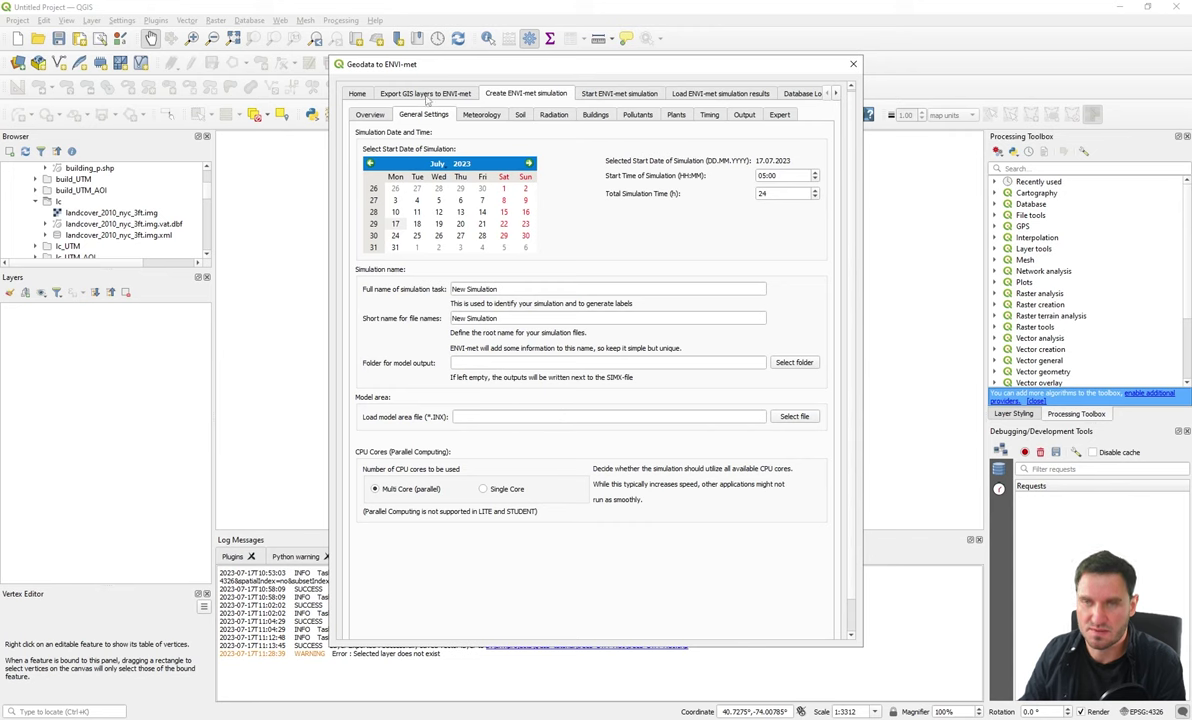
Step: Look through the optional simulation sections for soil, radiation, buildings, pollutants, plants, timing and output
left_click(519, 114)
left_click(553, 116)
left_click(595, 115)
left_click(637, 115)
left_click(676, 115)
left_click(709, 115)
left_click(744, 117)
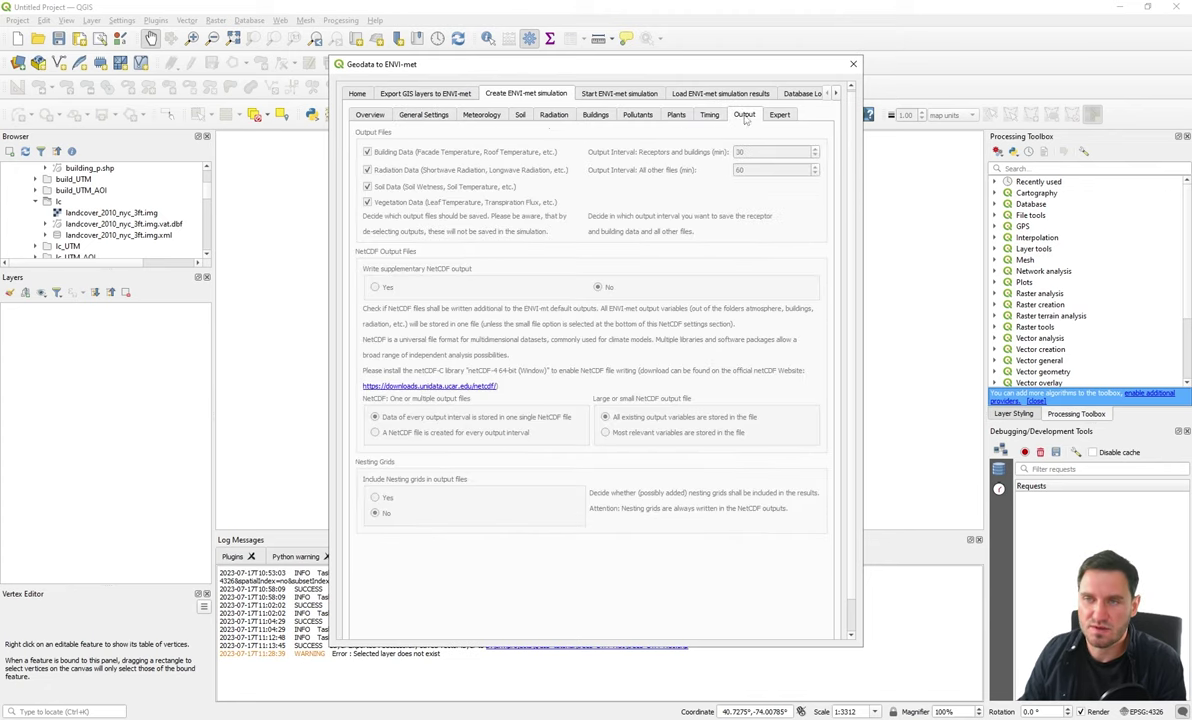
Step: Revisit the simulation's general settings and go through meteorology, soil and radiation to the building temperature settings
left_click(414, 115)
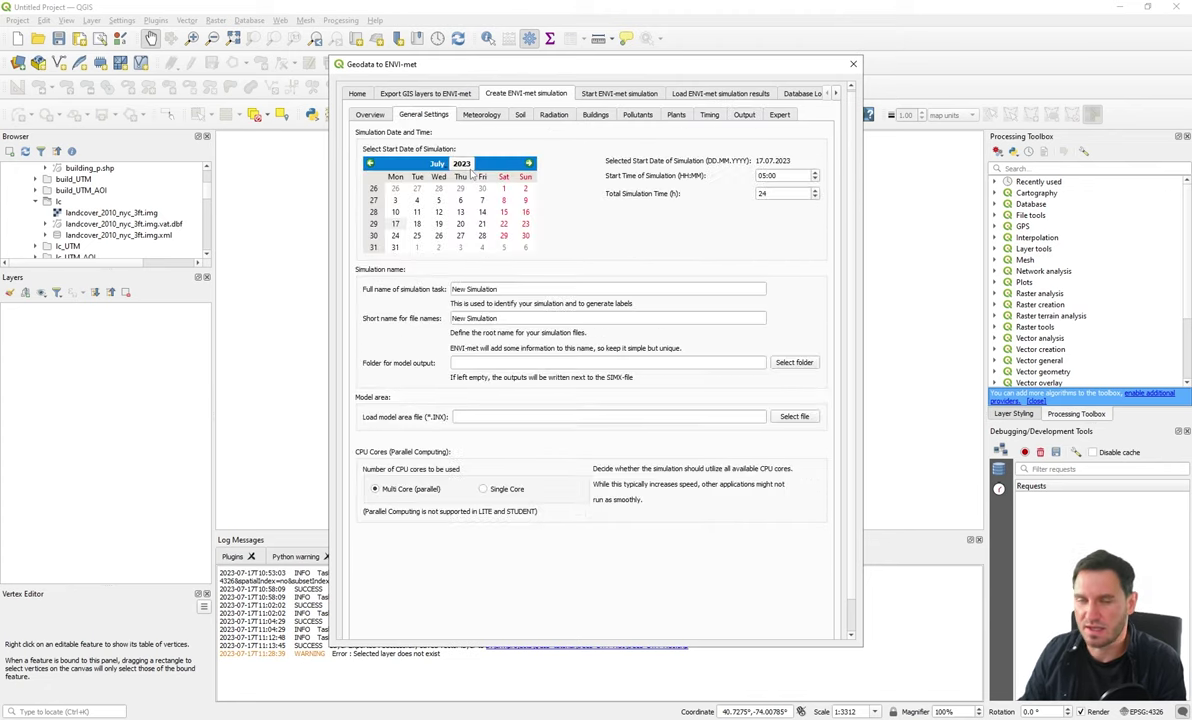
left_click(492, 114)
left_click(518, 113)
left_click(547, 113)
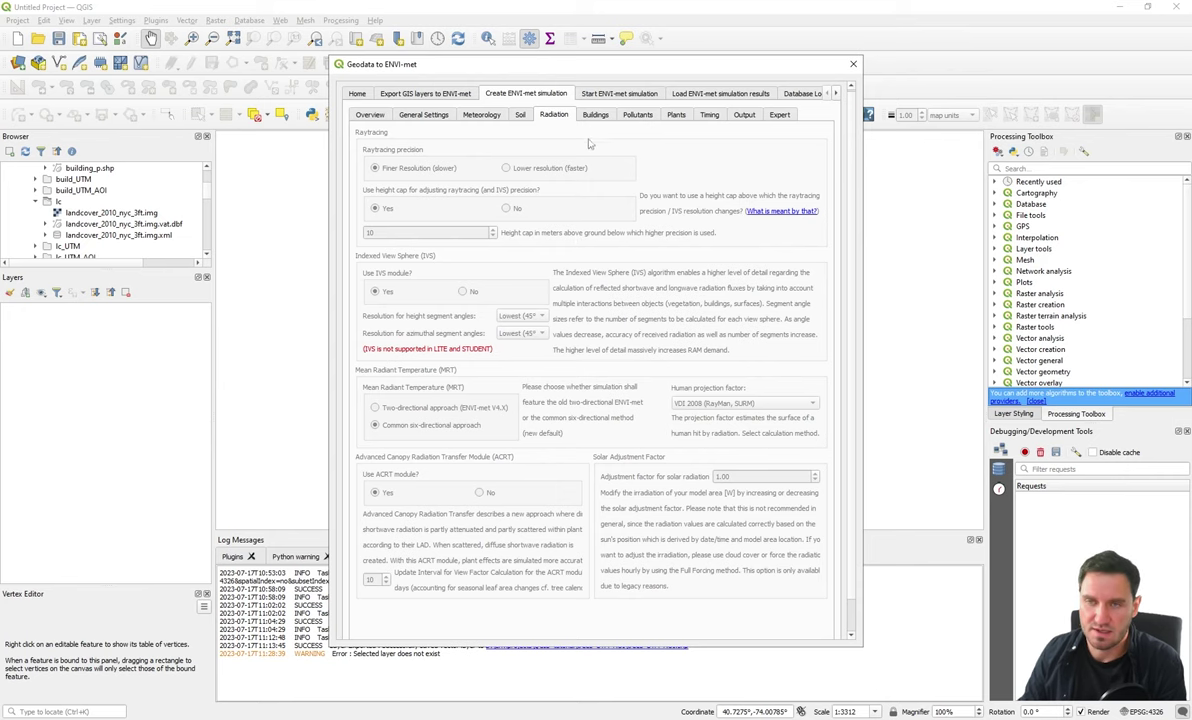
scroll(552, 115, "down", 1)
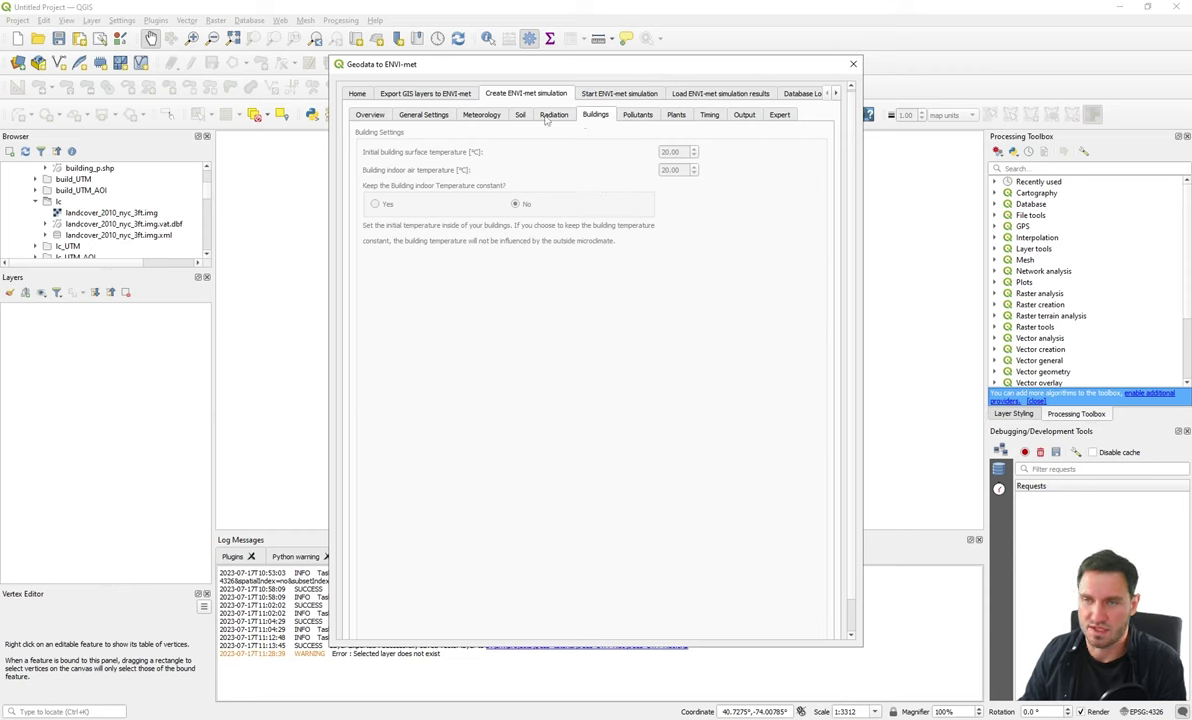
Step: Review the simulation overview, the Start ENVI-met simulation section and the options for loading simulation results
left_click(368, 116)
scroll(553, 95, "down", 1)
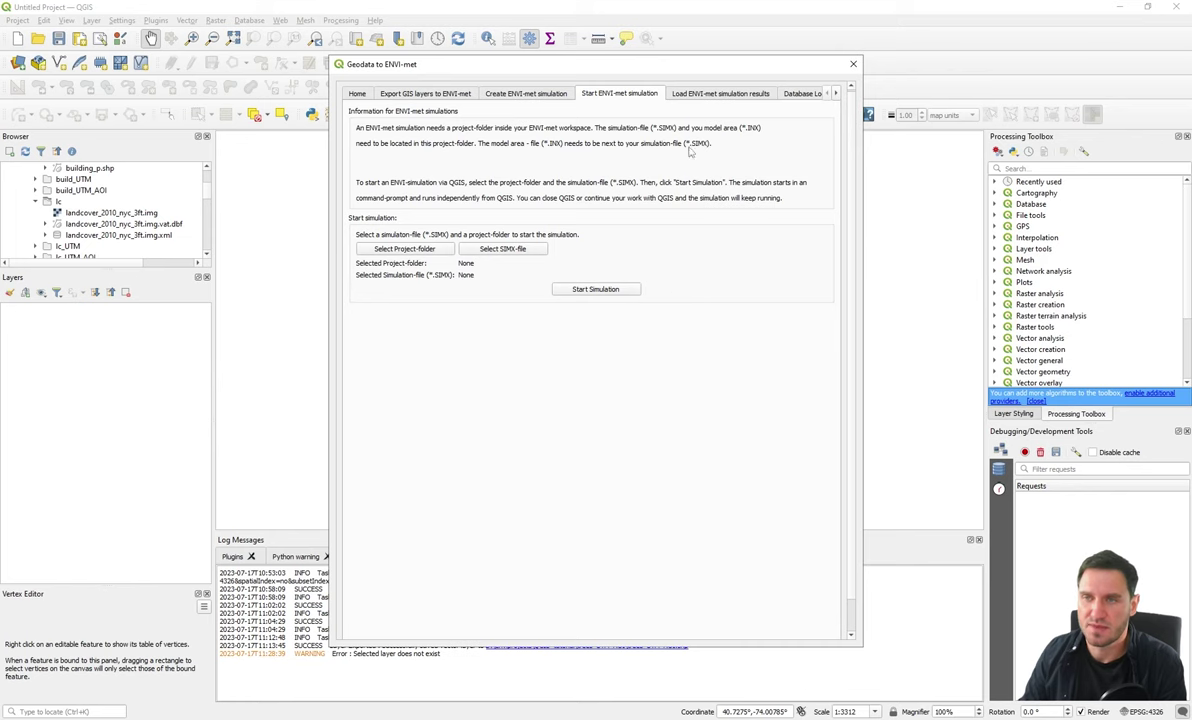
left_click(695, 94)
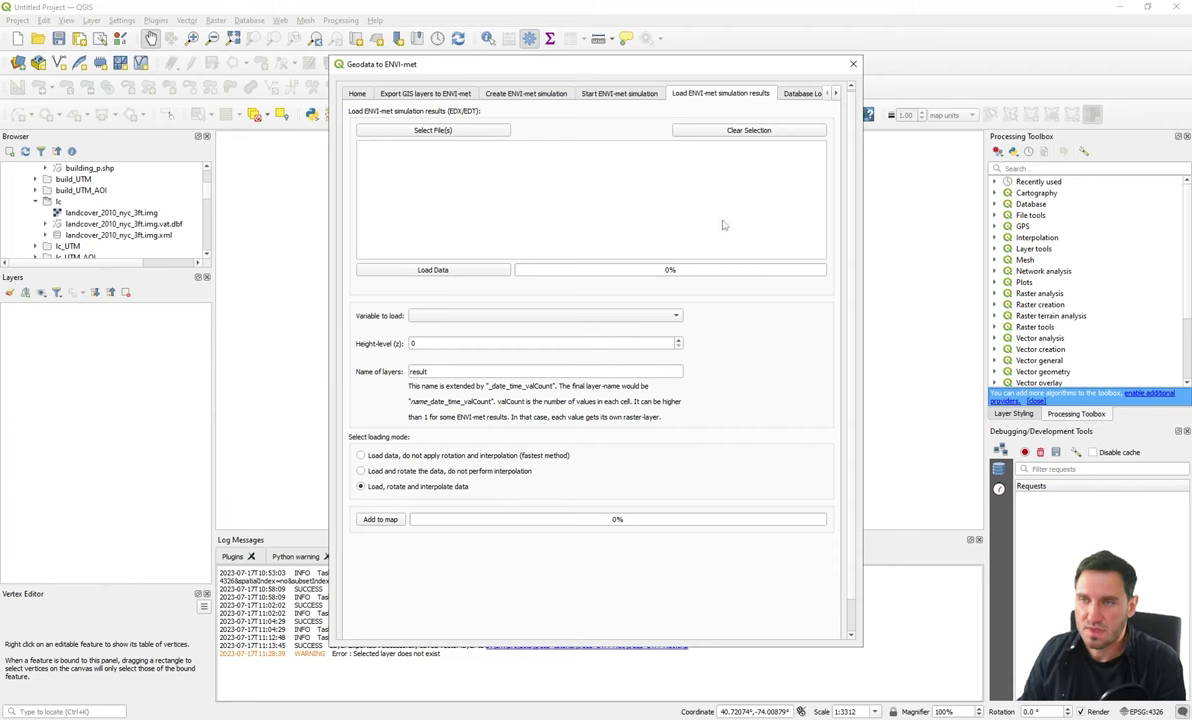
scroll(740, 93, "down", 1)
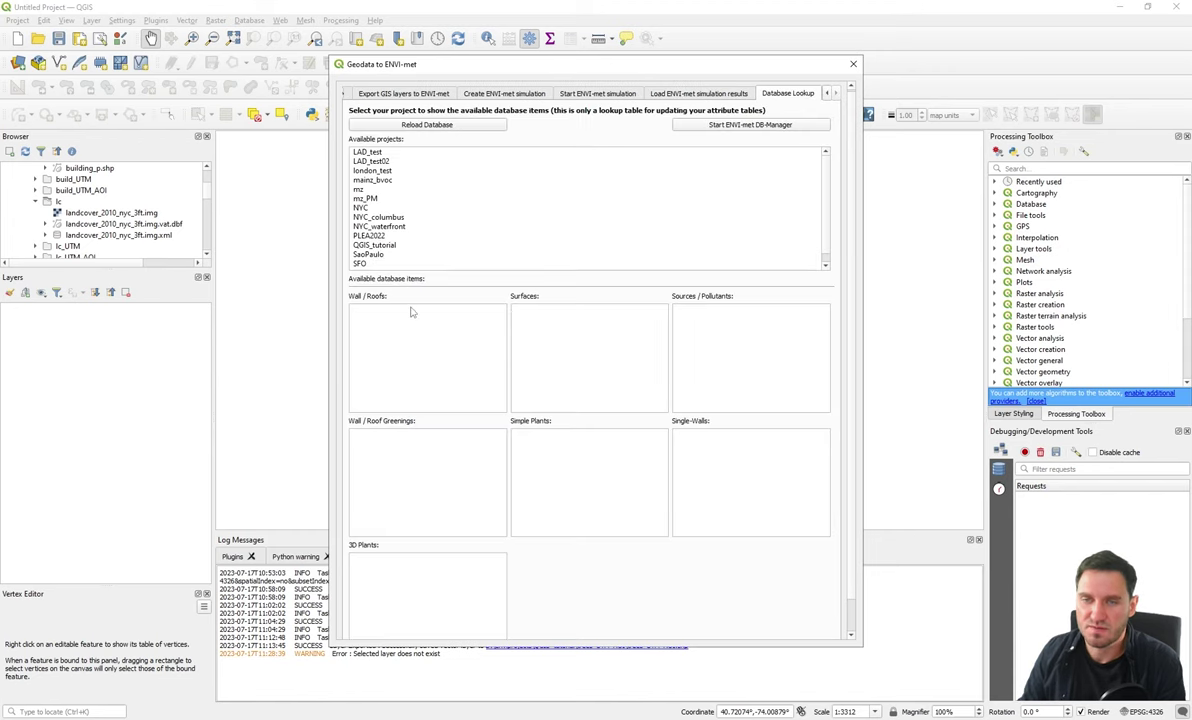
Step: Look up the QGIS_tutorial project's database items, browse the wall/roof materials and select 0200C1 Concrete Wall (heavy)
left_click(375, 245)
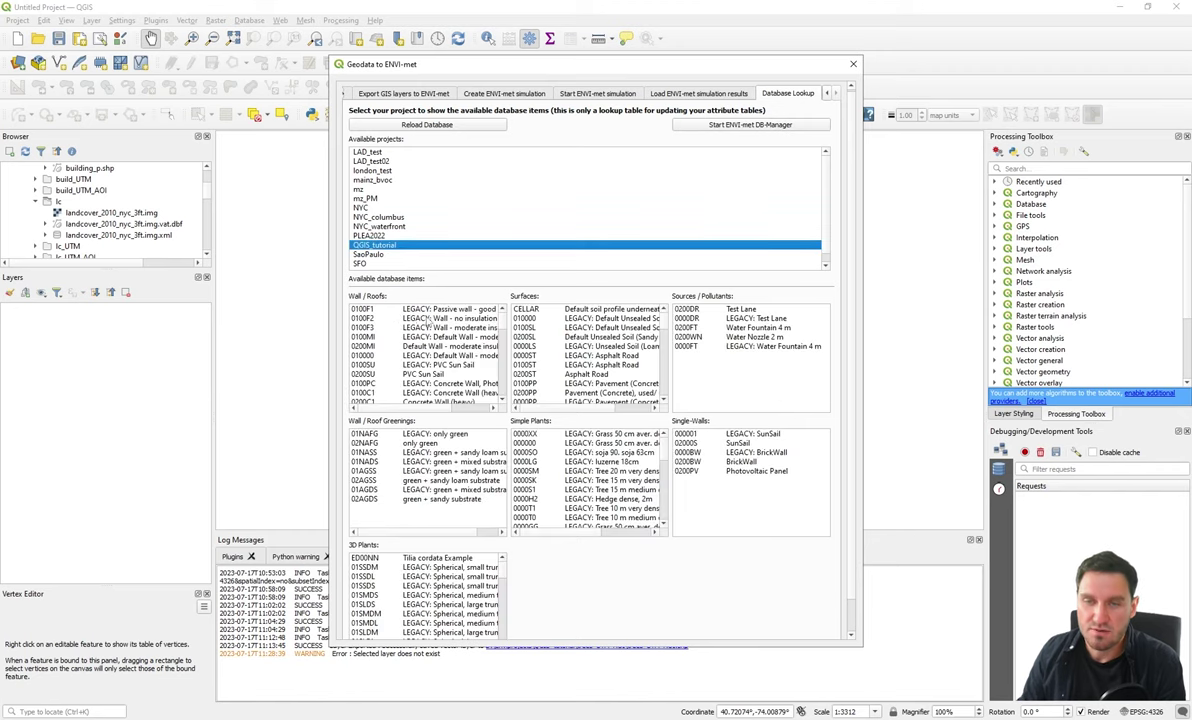
scroll(437, 328, "down", 1)
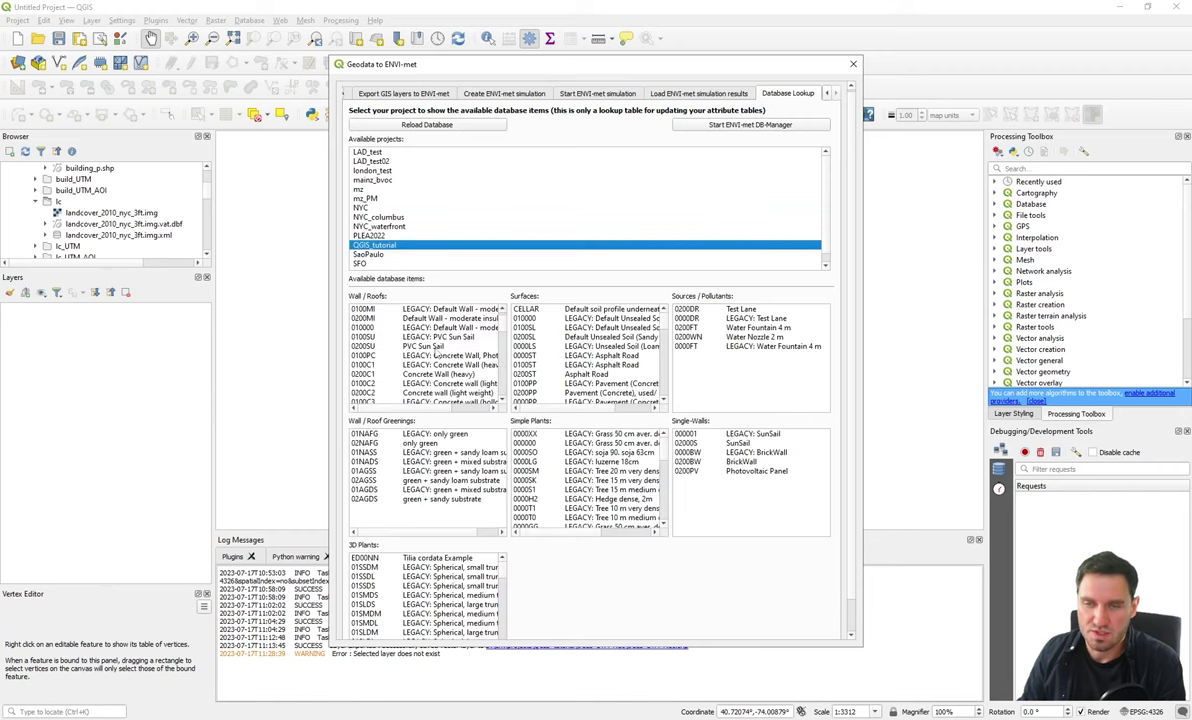
scroll(435, 350, "down", 1)
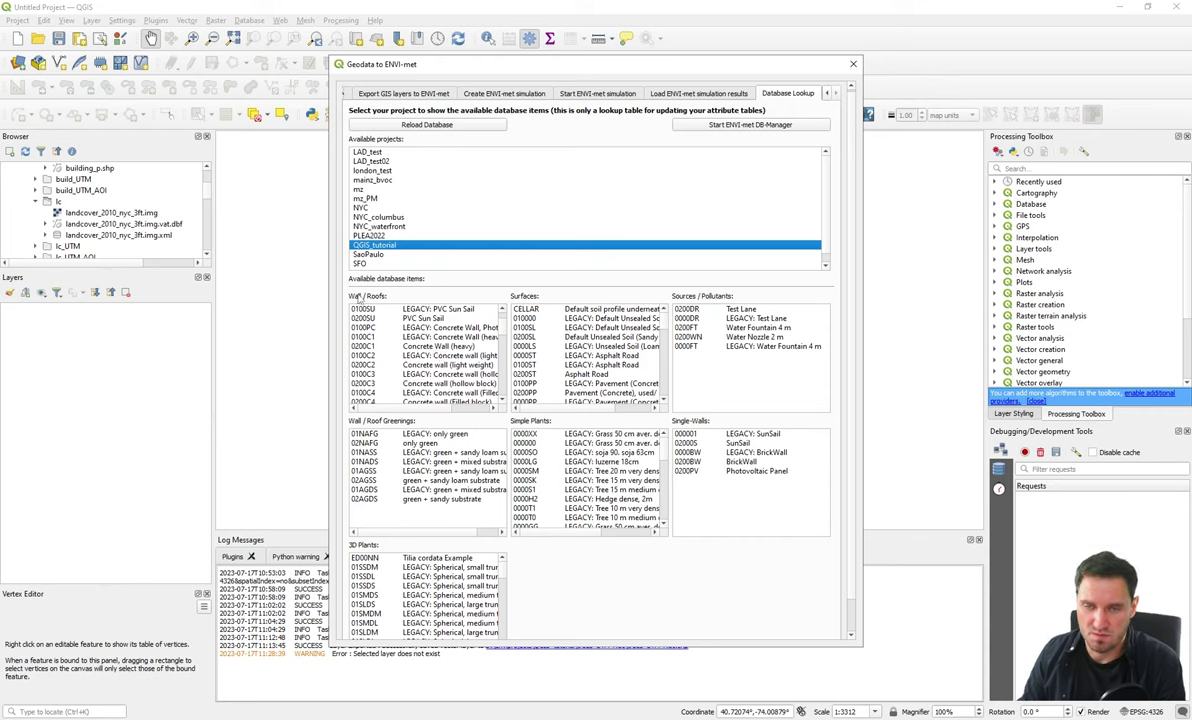
scroll(425, 346, "down", 5)
scroll(427, 346, "down", 8)
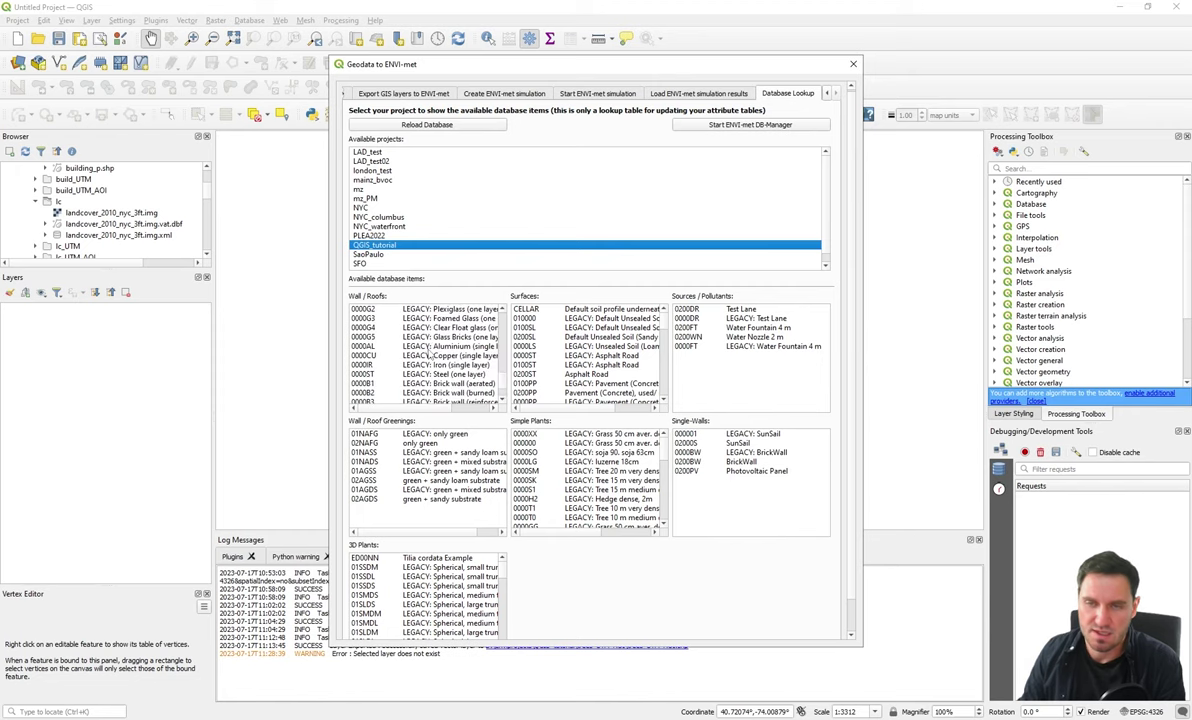
scroll(438, 341, "up", 10)
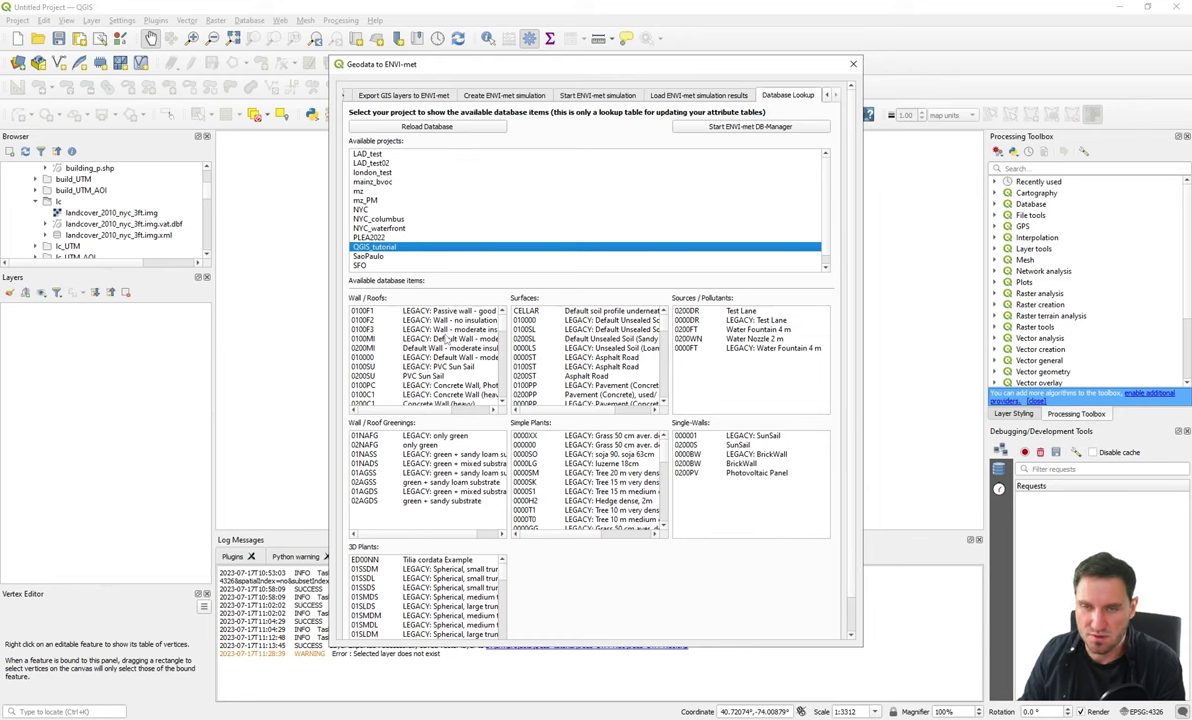
scroll(418, 345, "down", 1)
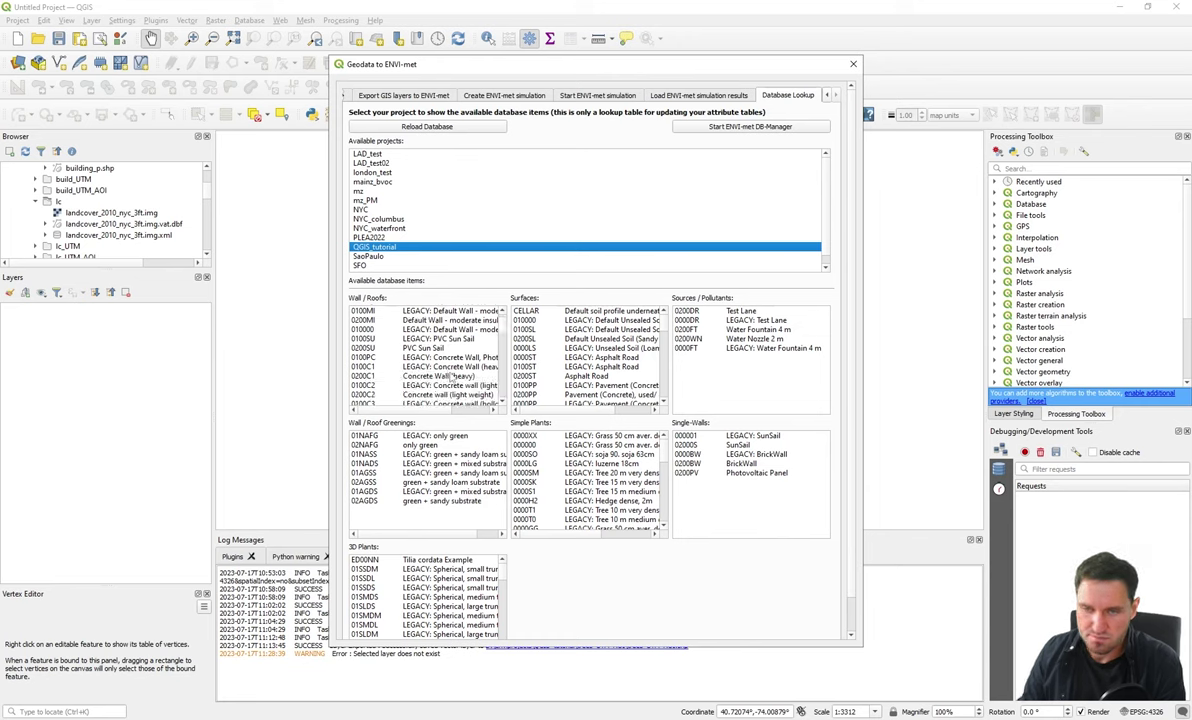
left_click(400, 376)
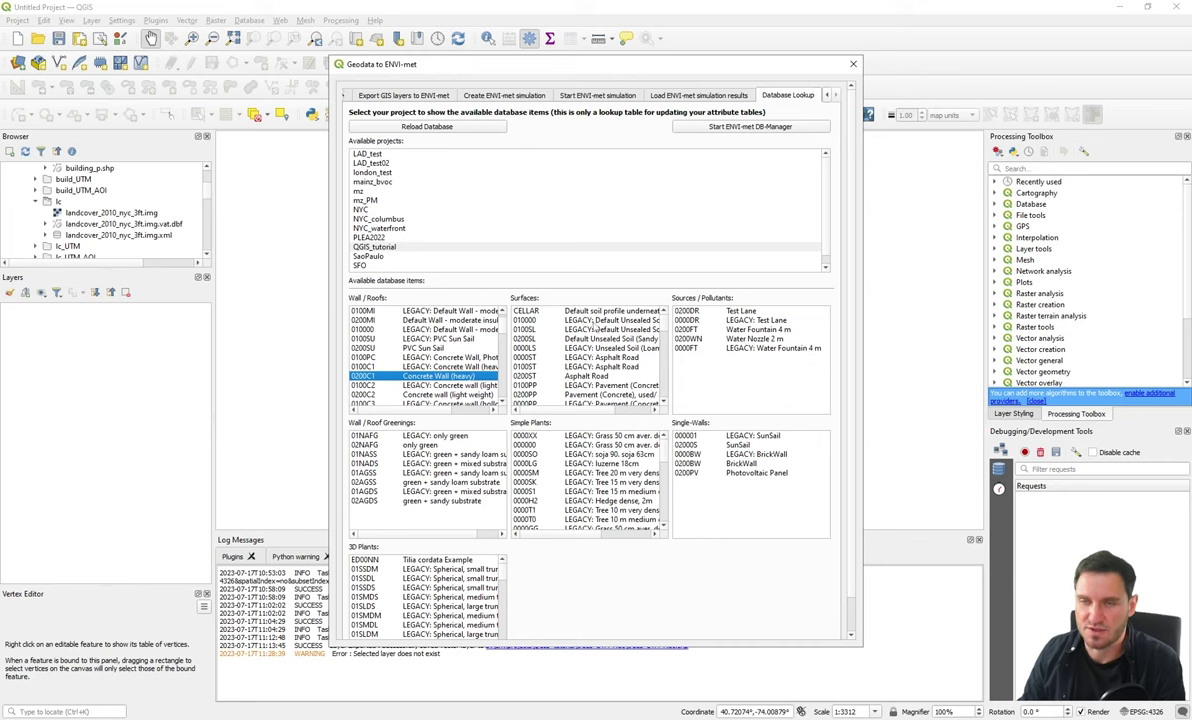
Step: Return to the plugin's welcome page and close the Geodata to ENVI-met dialog
left_click(344, 95)
left_click(358, 95)
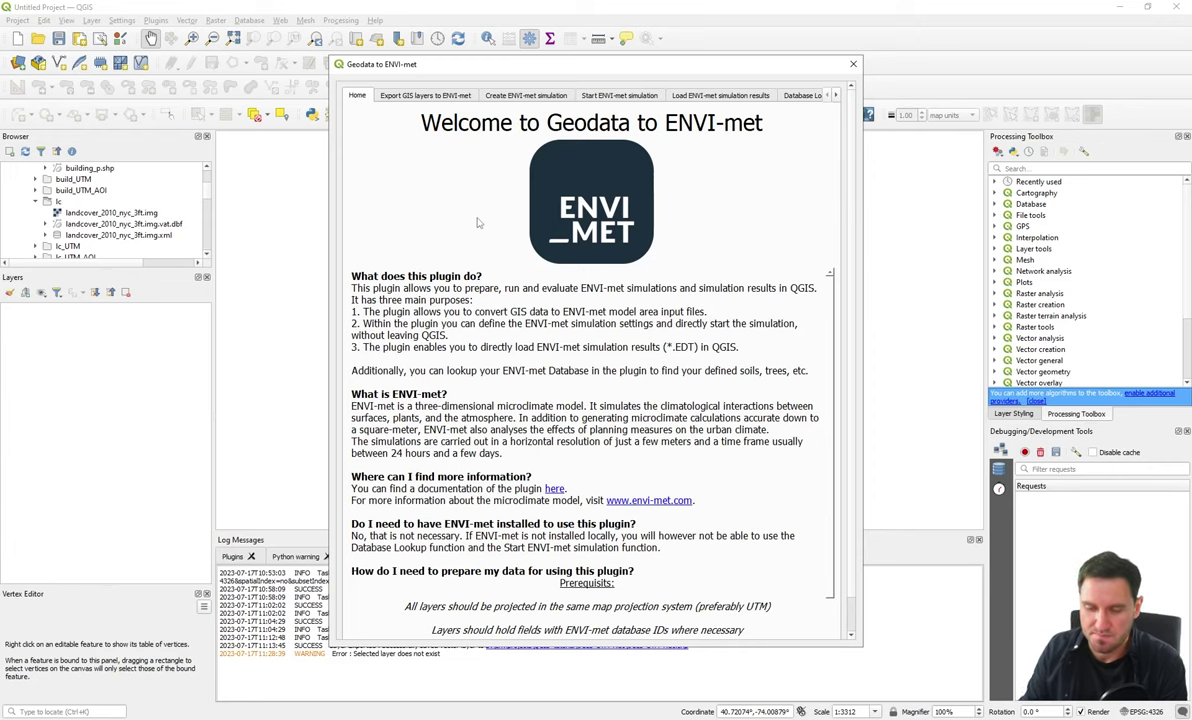
left_click(855, 65)
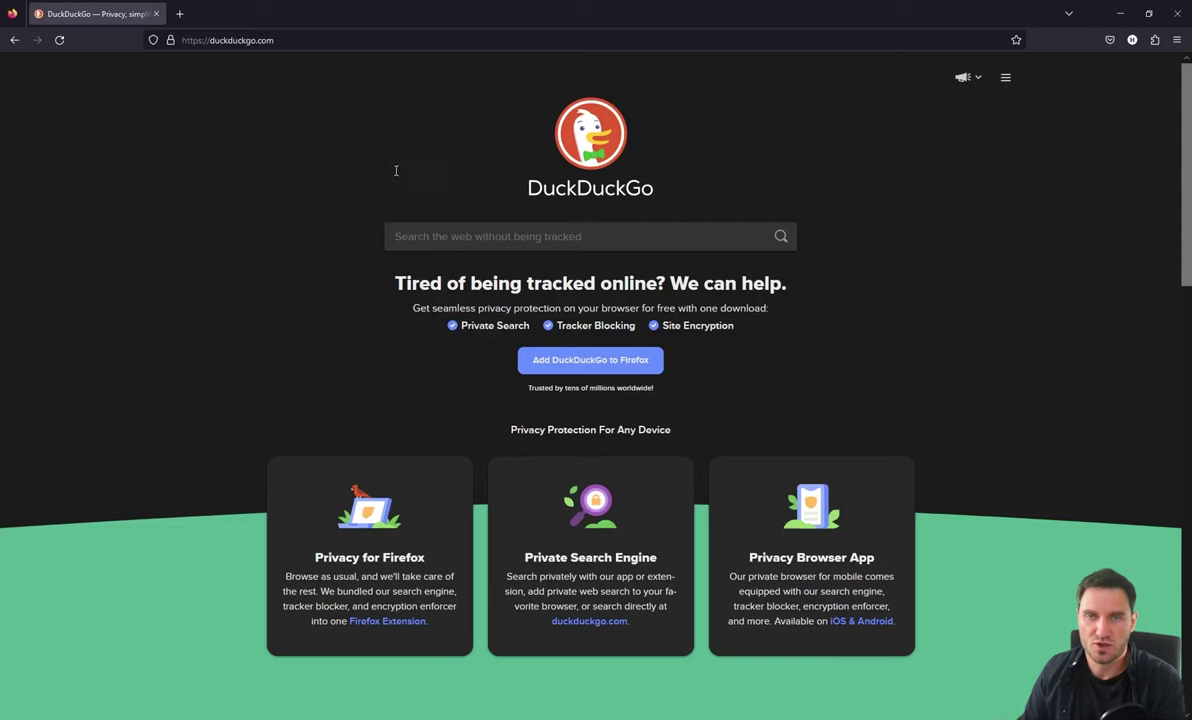
Step: Switch to Firefox, search DuckDuckGo for "open data new york city" and open the NYC Open Data site
left_click(325, 40)
left_click(430, 236)
type("open data new")
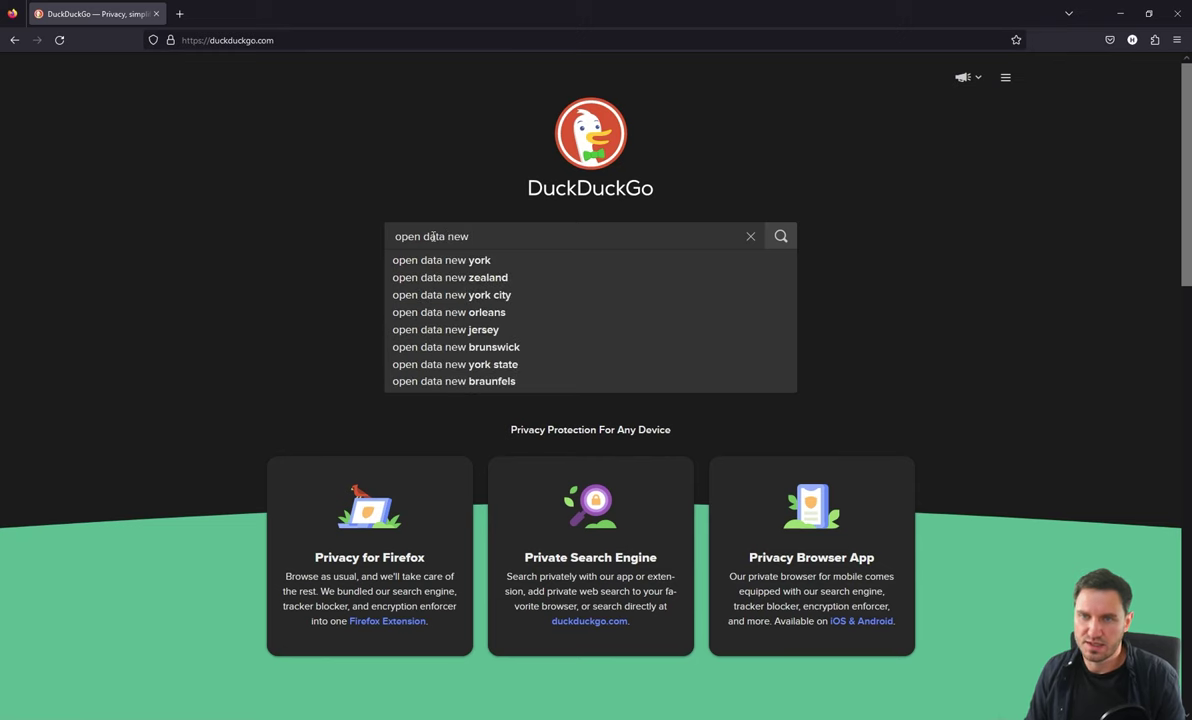
key("Down")
key("Down")
key("Down")
key("Return")
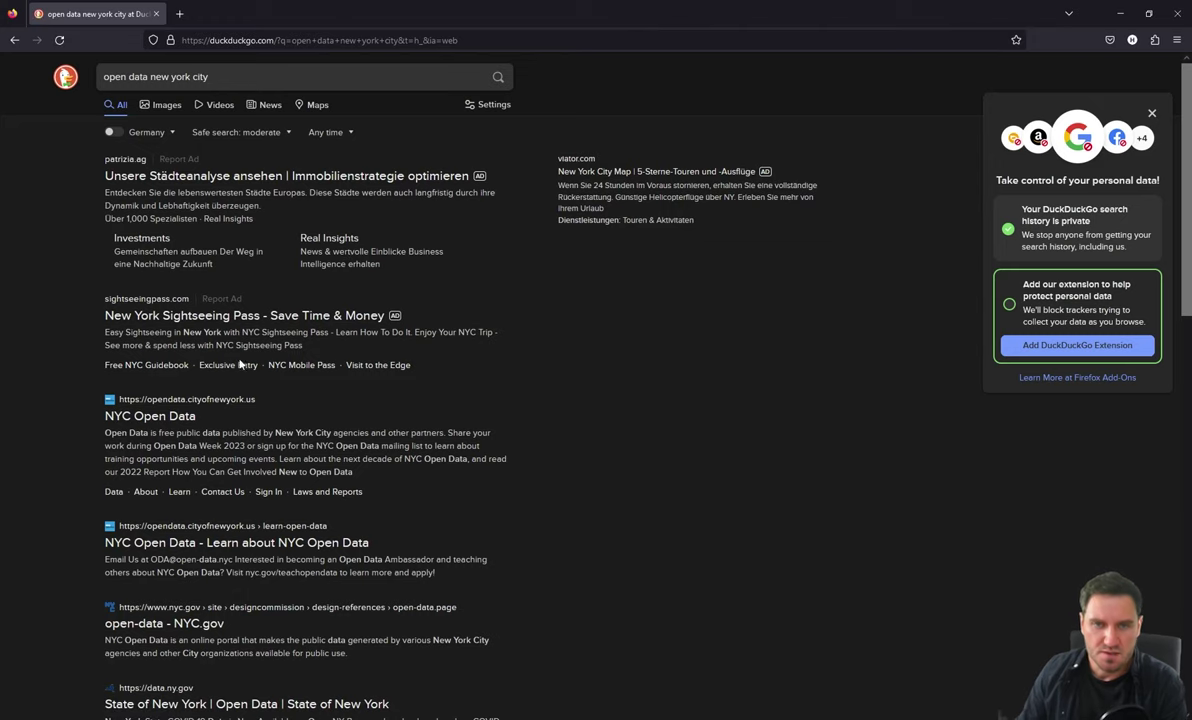
scroll(243, 370, "down", 1)
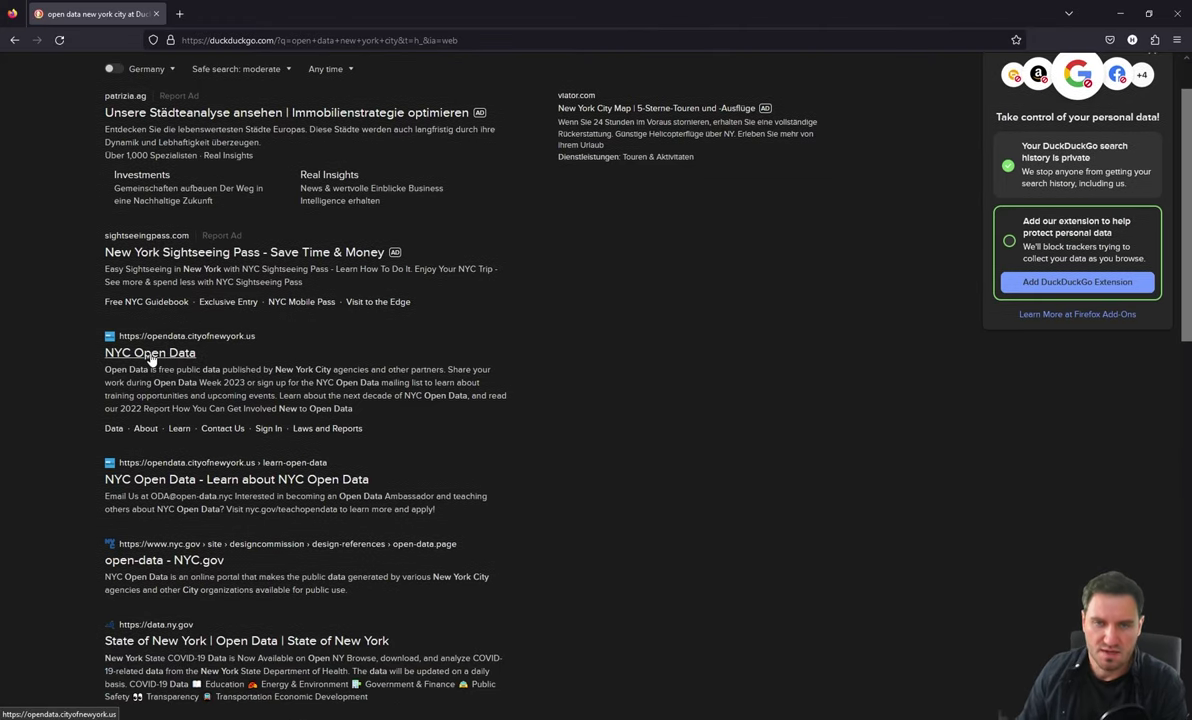
left_click(151, 356)
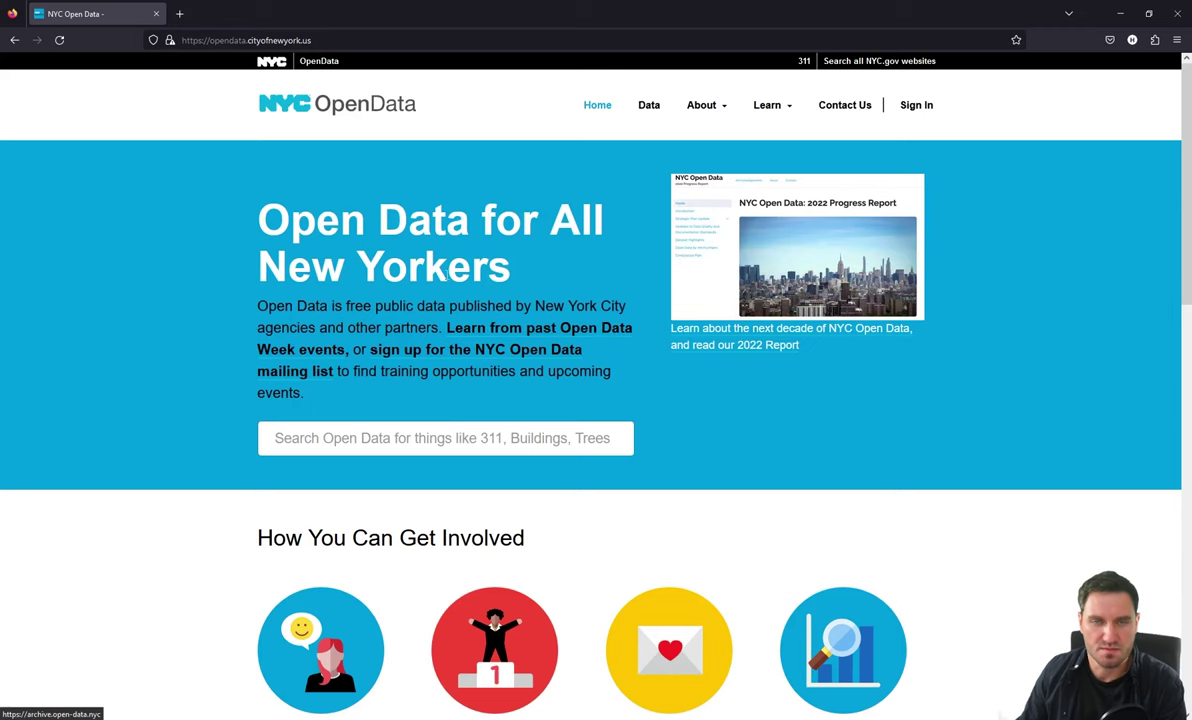
Step: Search the NYC Open Data catalogue for "building"
left_click(373, 438)
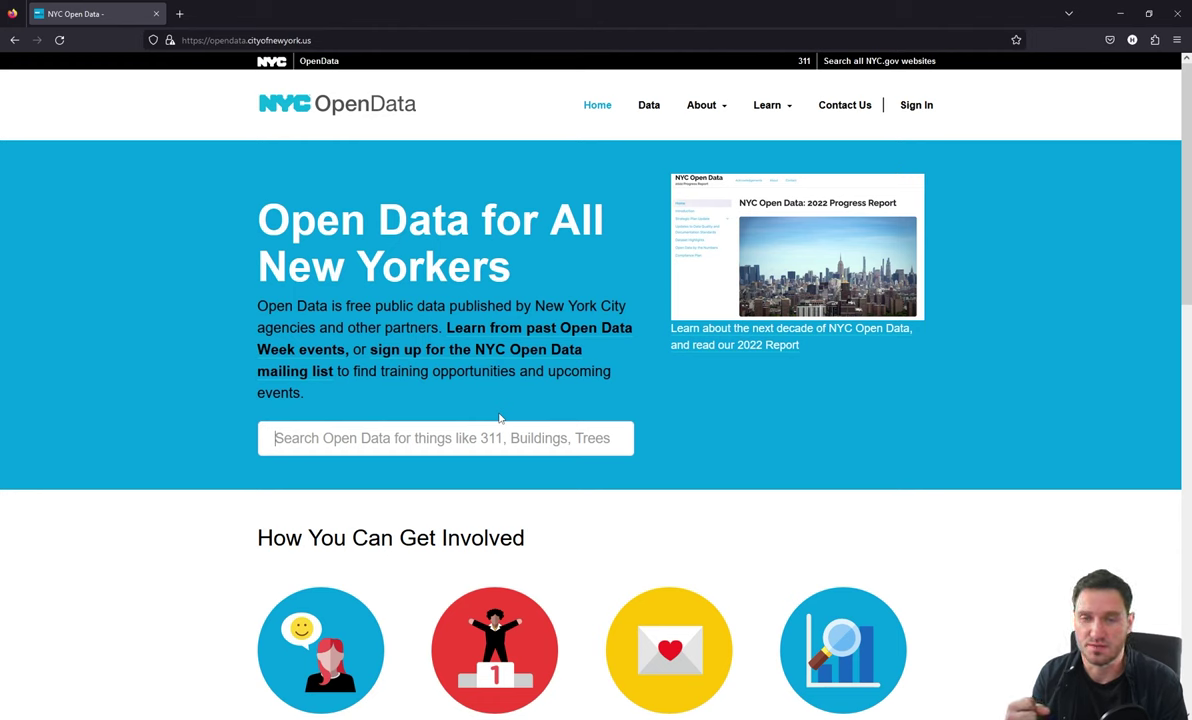
type("buil")
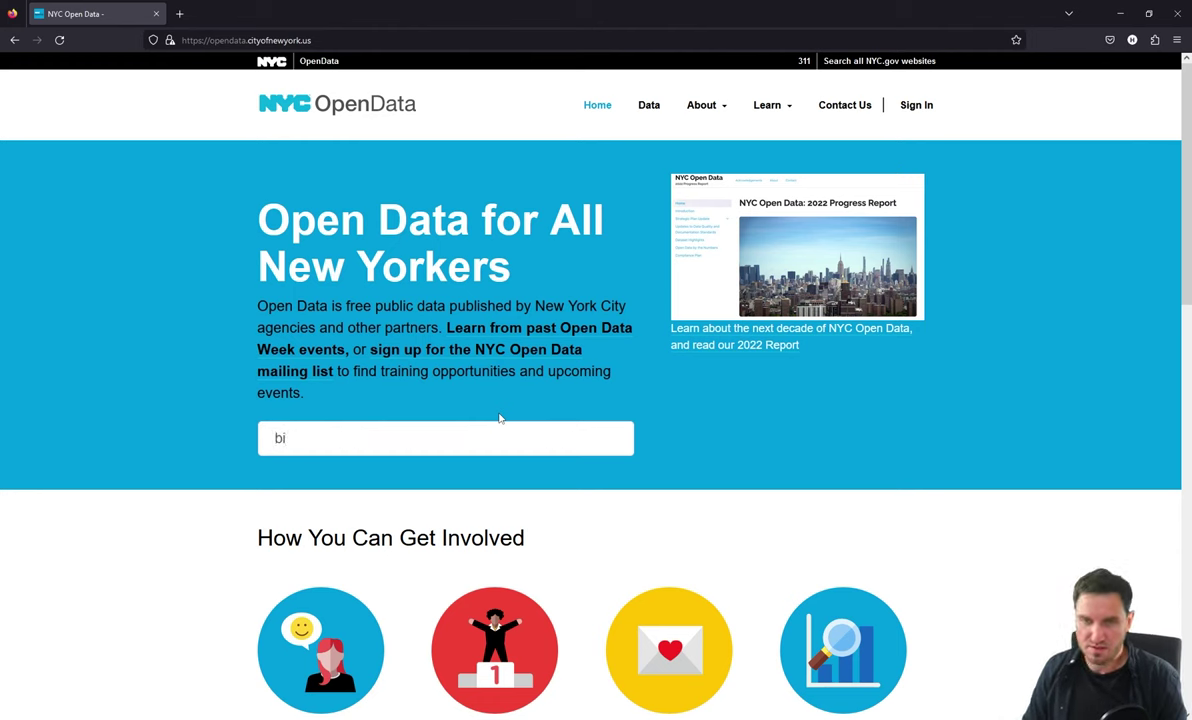
type("ding")
key("Return")
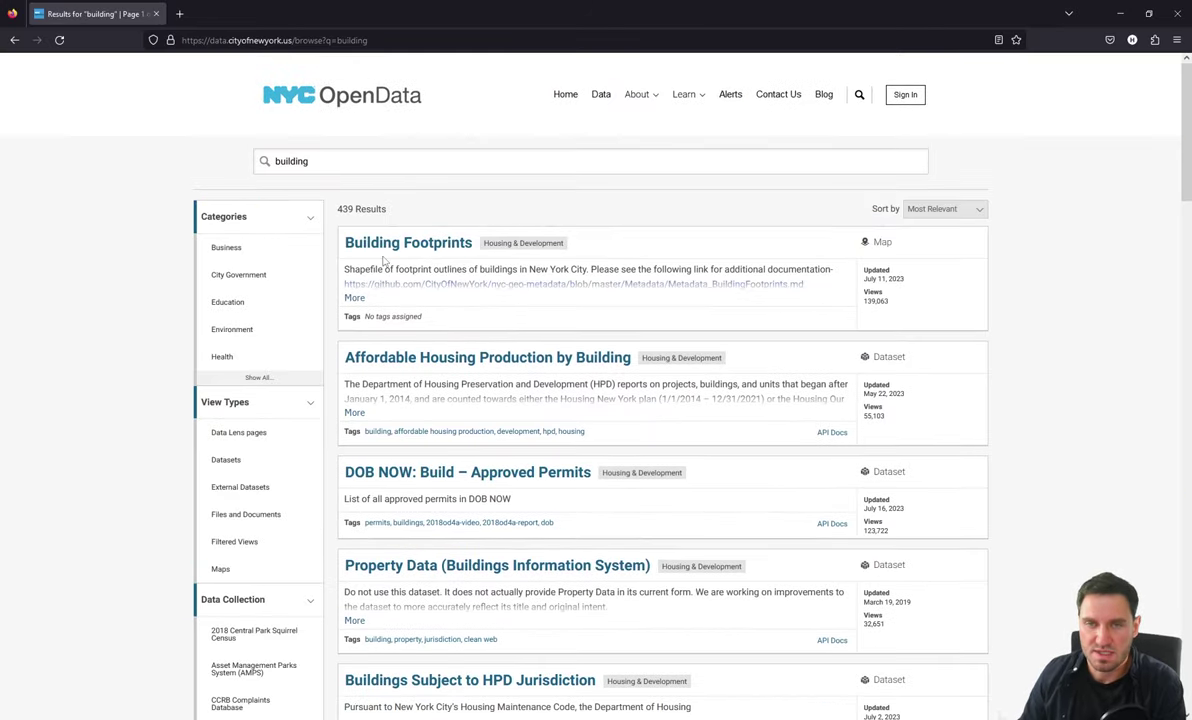
Step: Read the full description of the Building Footprints result and open that dataset
left_click(354, 297)
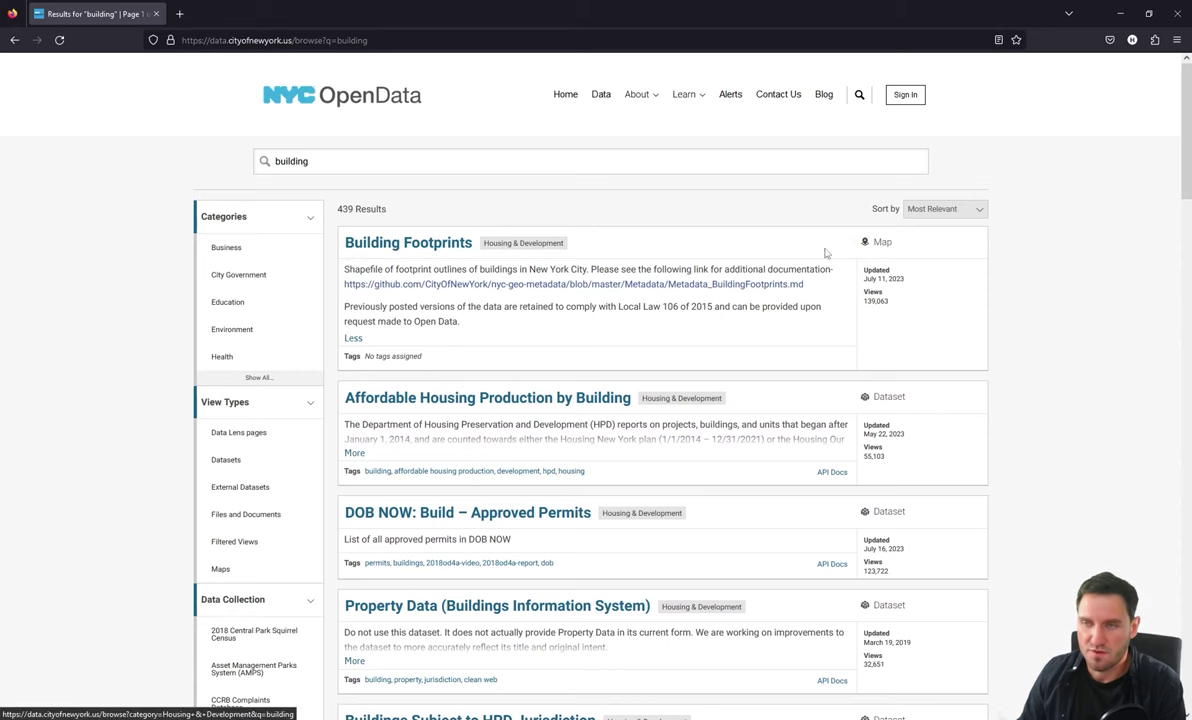
left_click_drag(892, 242, 812, 230)
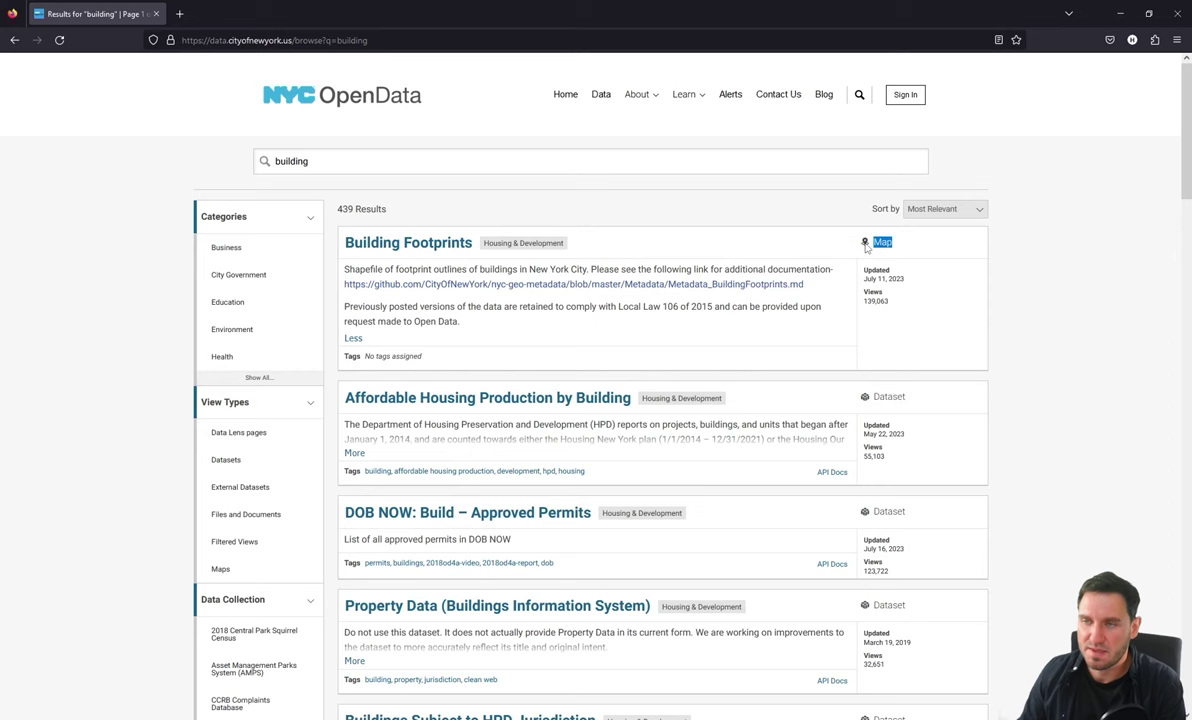
left_click(812, 248)
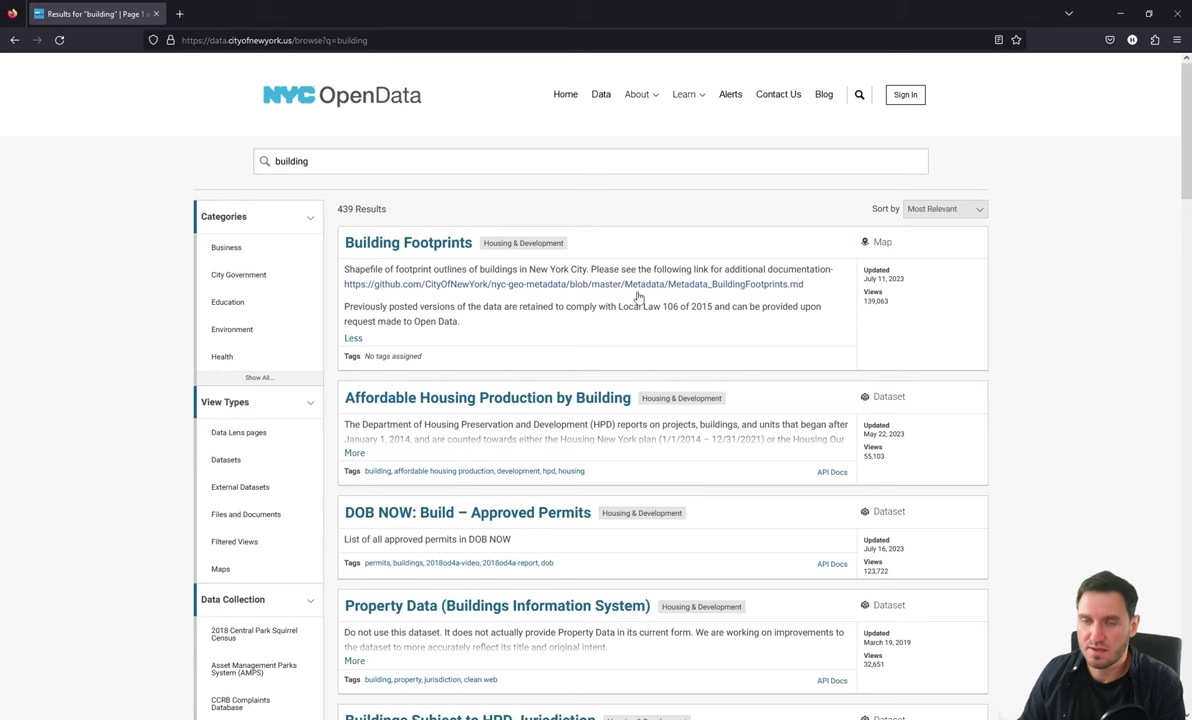
left_click(452, 245)
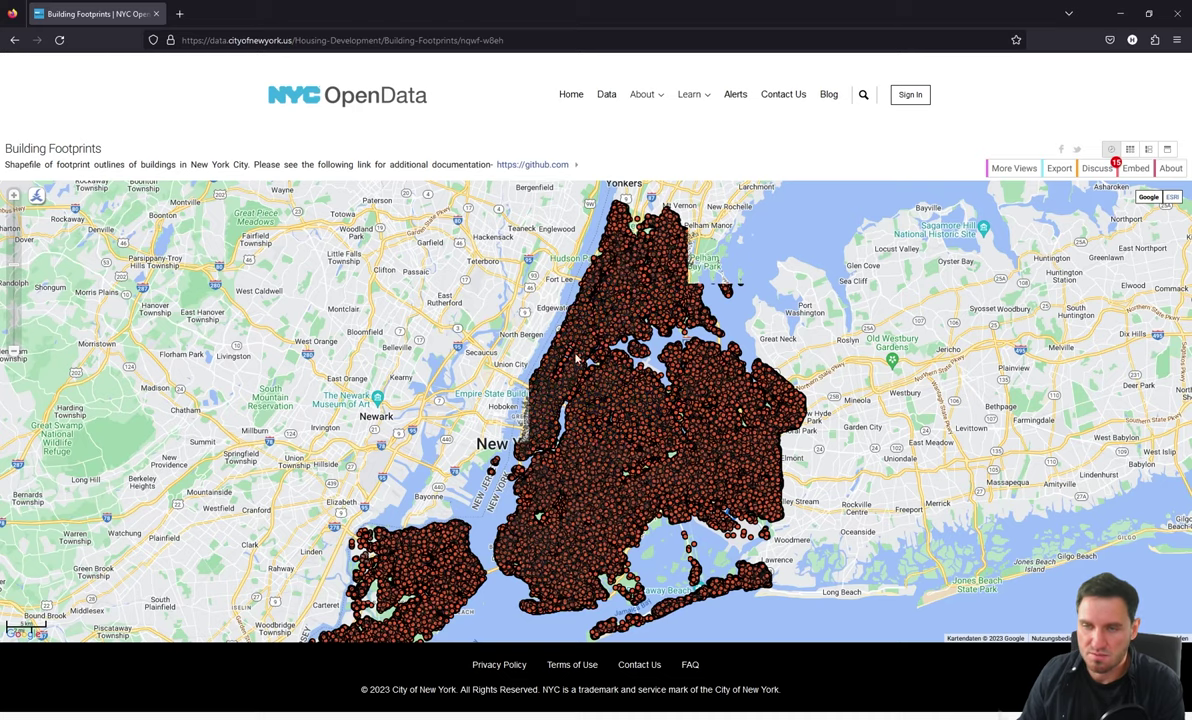
Step: Inspect the building footprints around Lower Manhattan on the map and download the geospatial data in Original format
scroll(540, 420, "up", 2)
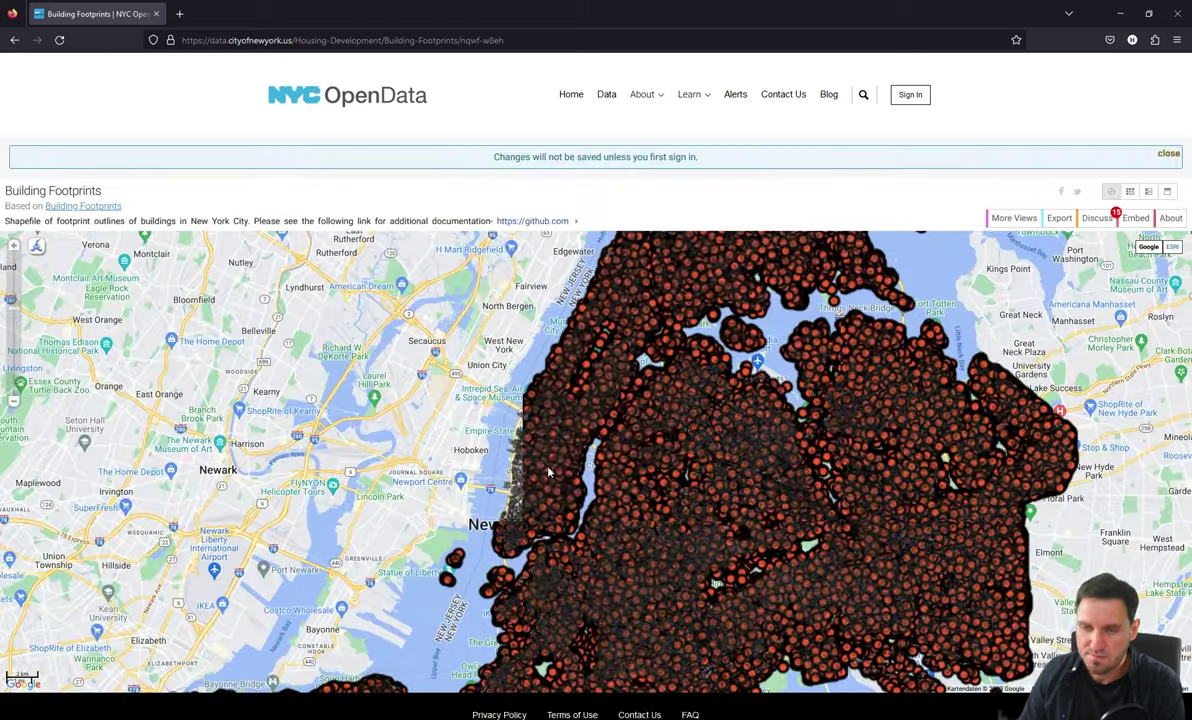
scroll(500, 455, "up", 3)
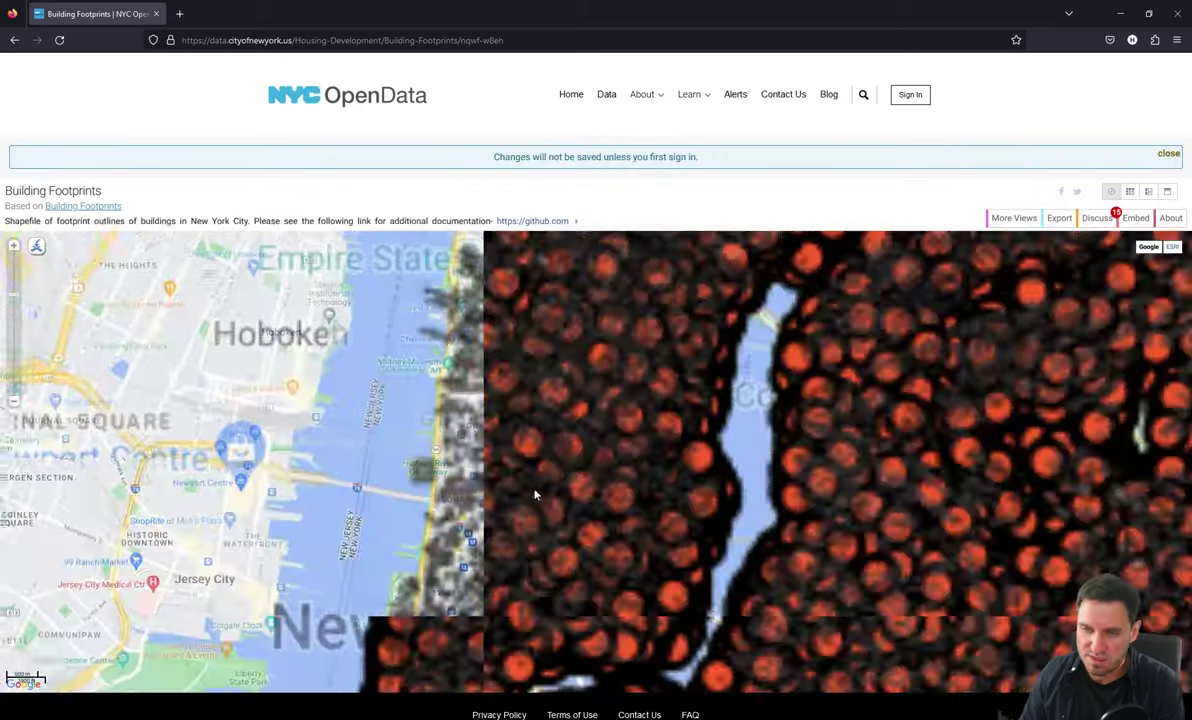
scroll(530, 492, "down", 1)
scroll(515, 485, "up", 2)
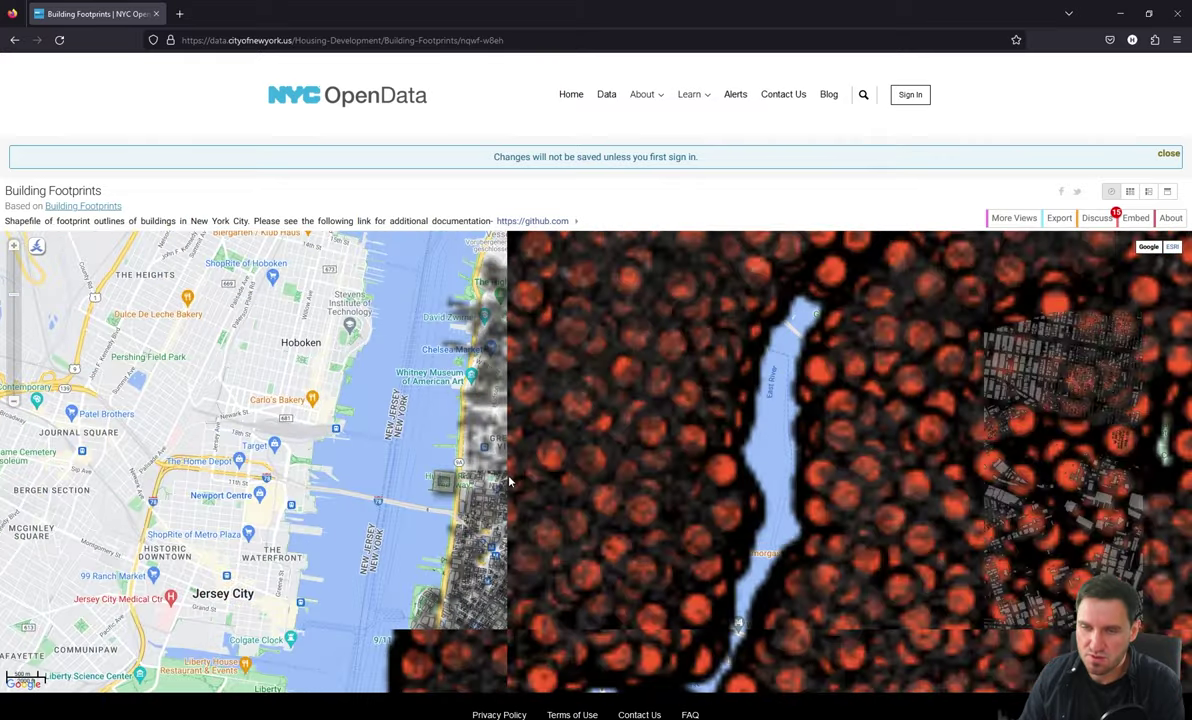
scroll(508, 482, "up", 1)
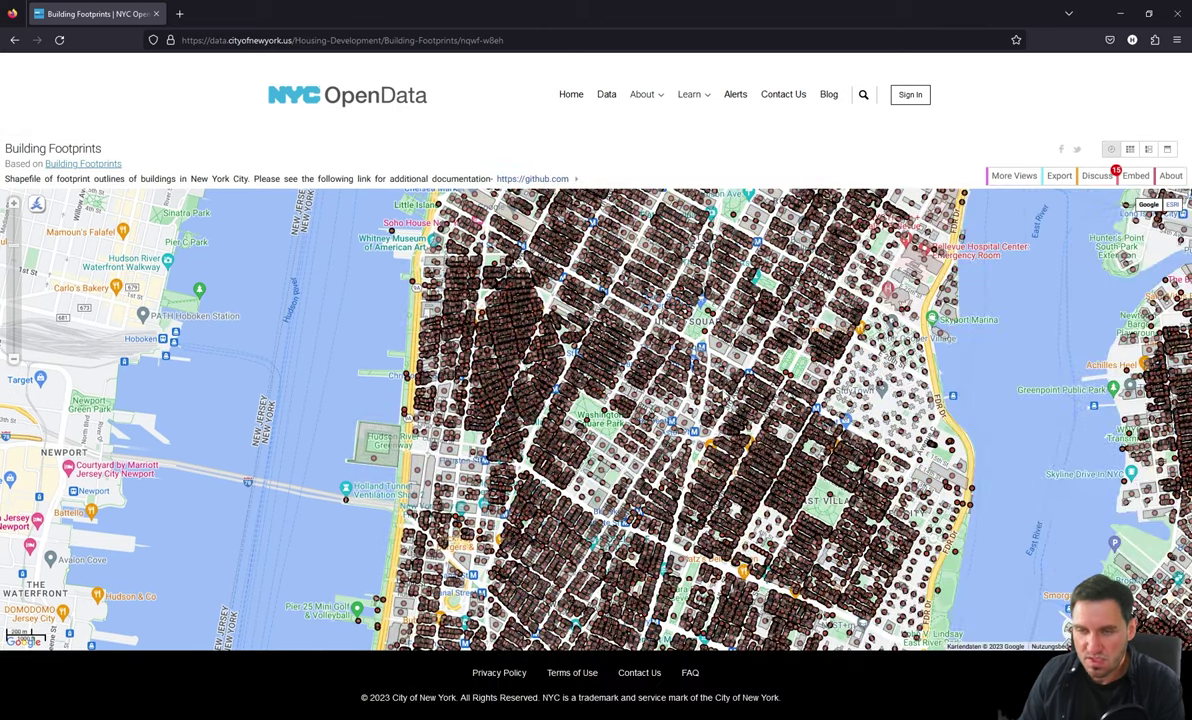
left_click(1059, 176)
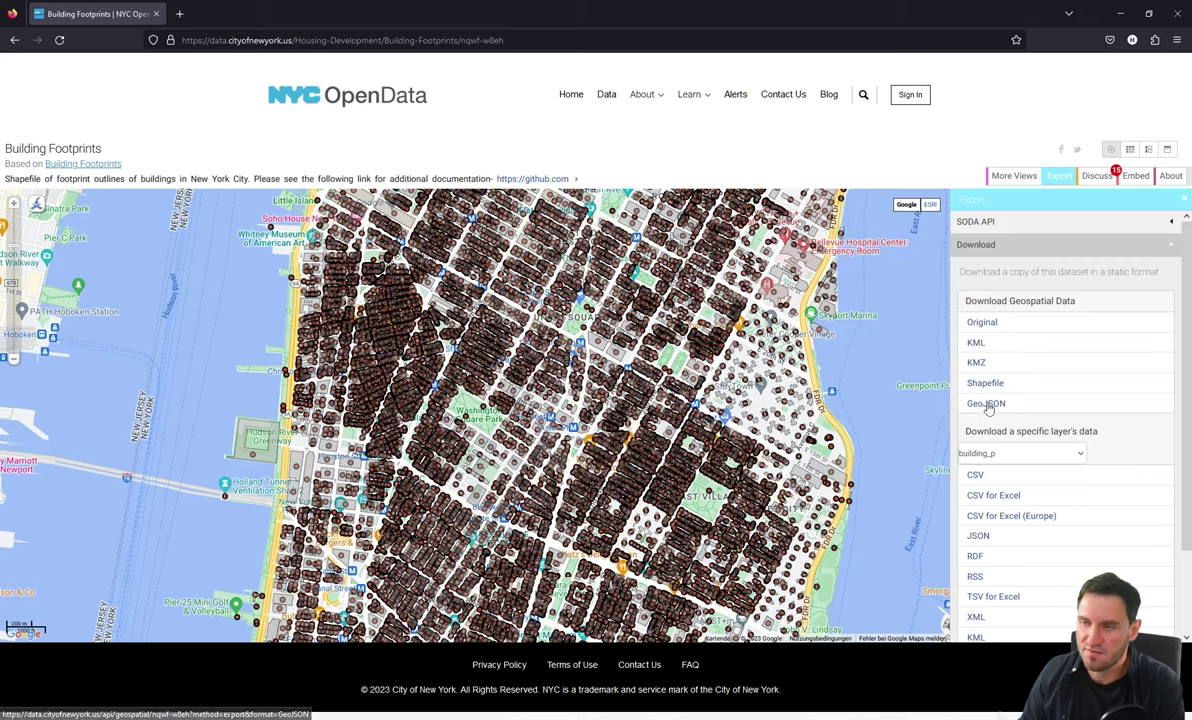
left_click(995, 327)
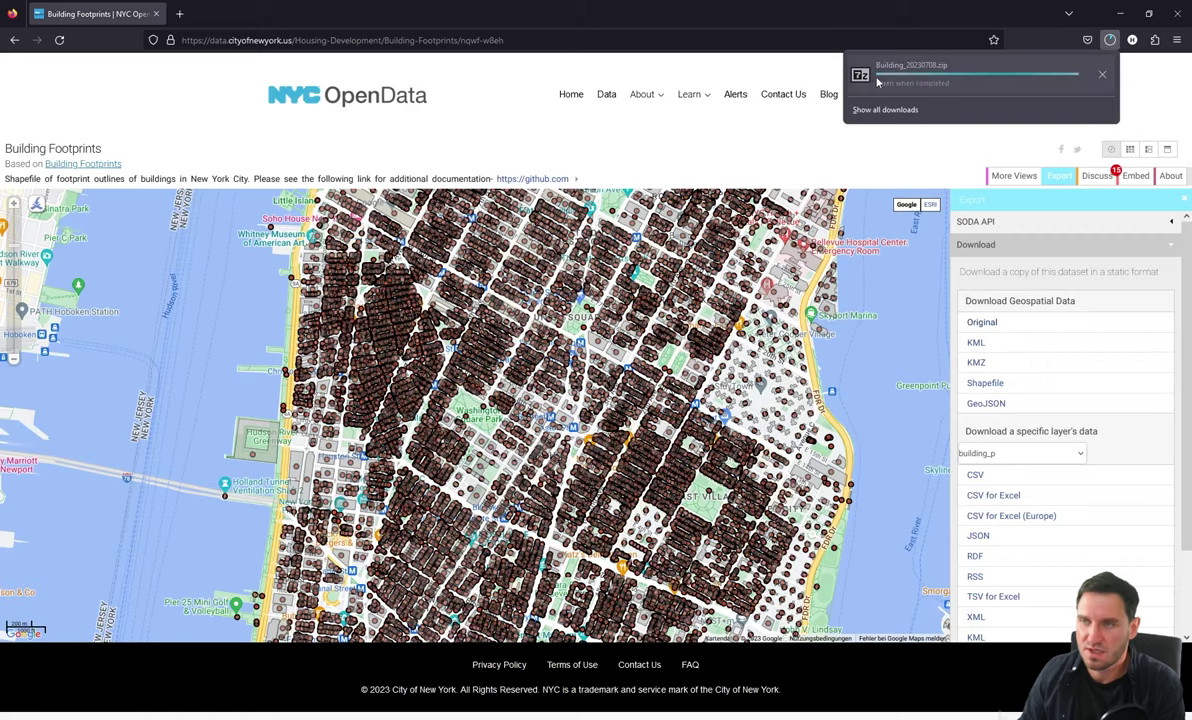
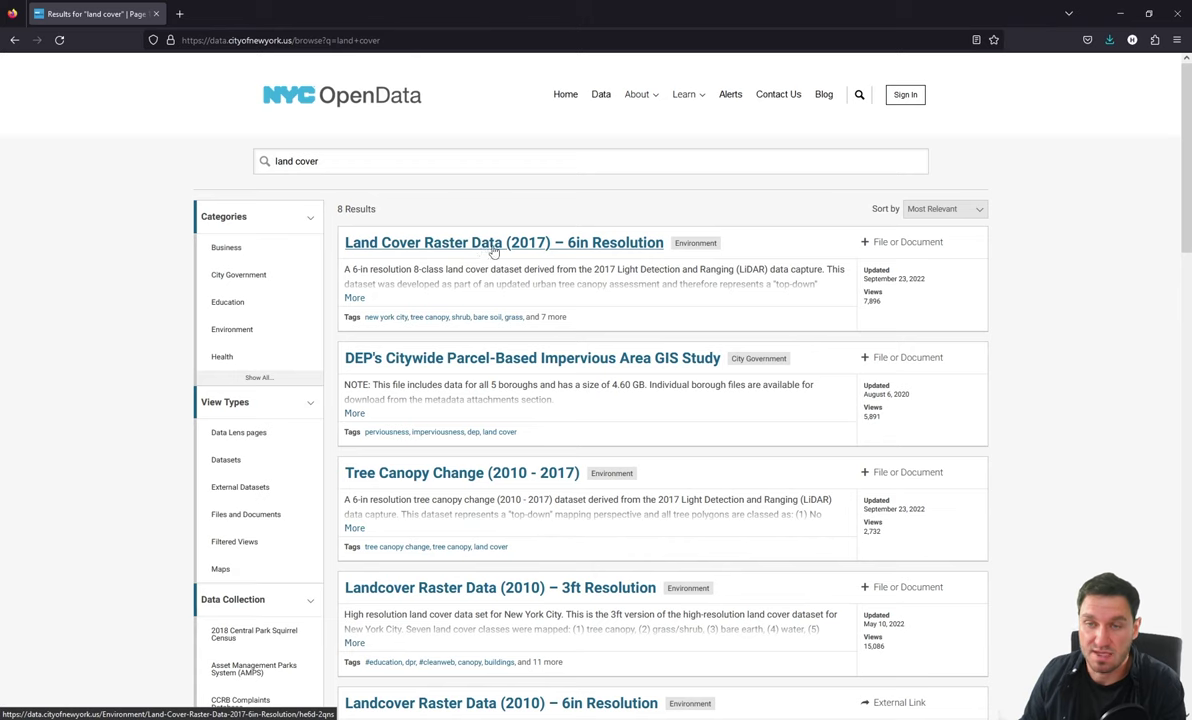
Step: Browse the land cover search results and read the full description of Landcover Raster Data (2010) – 3ft Resolution
scroll(577, 259, "down", 1)
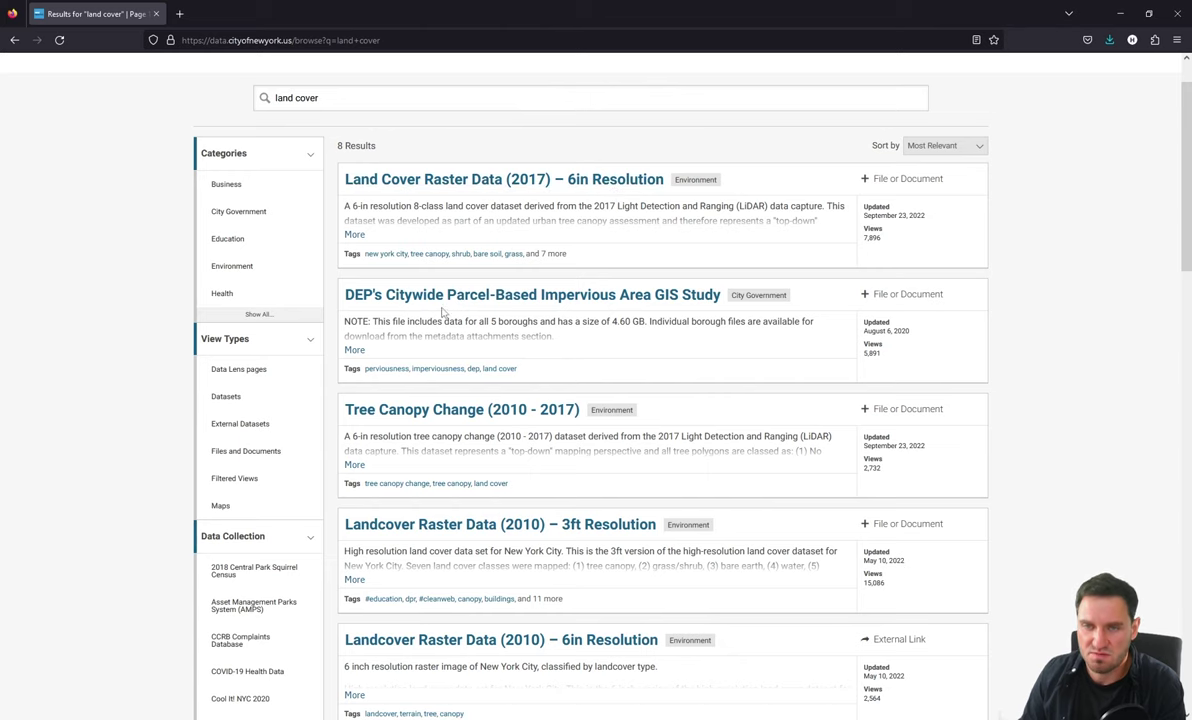
scroll(405, 422, "down", 2)
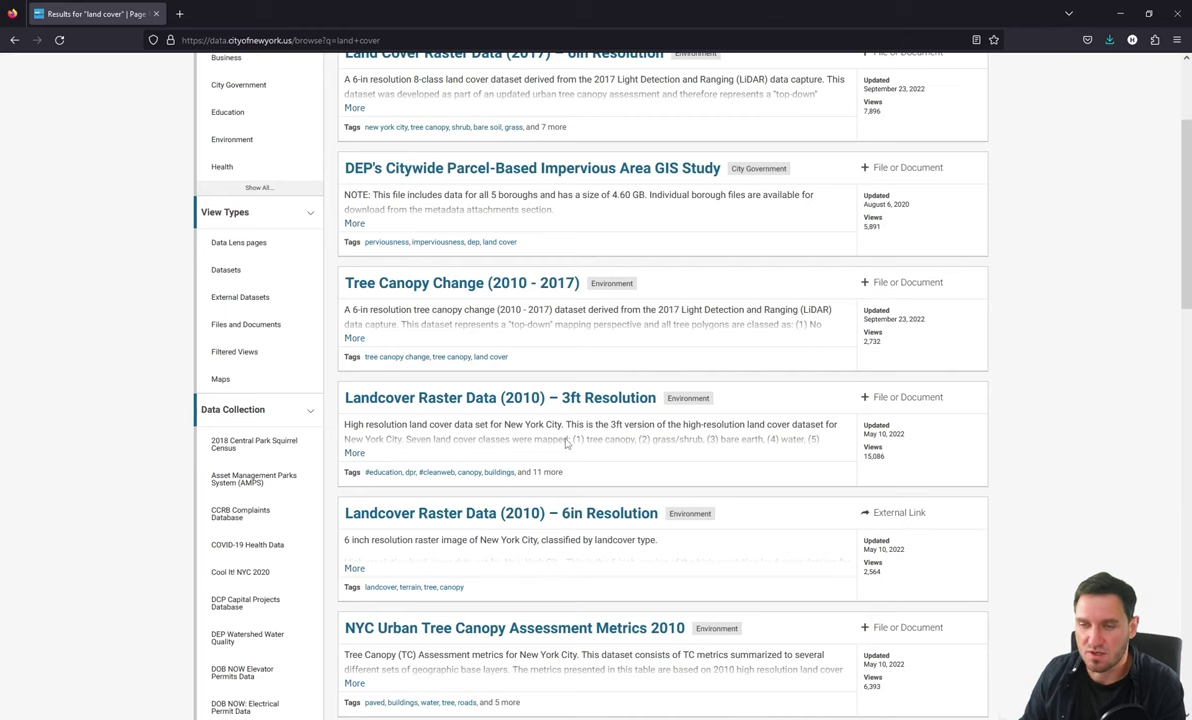
scroll(575, 423, "up", 1)
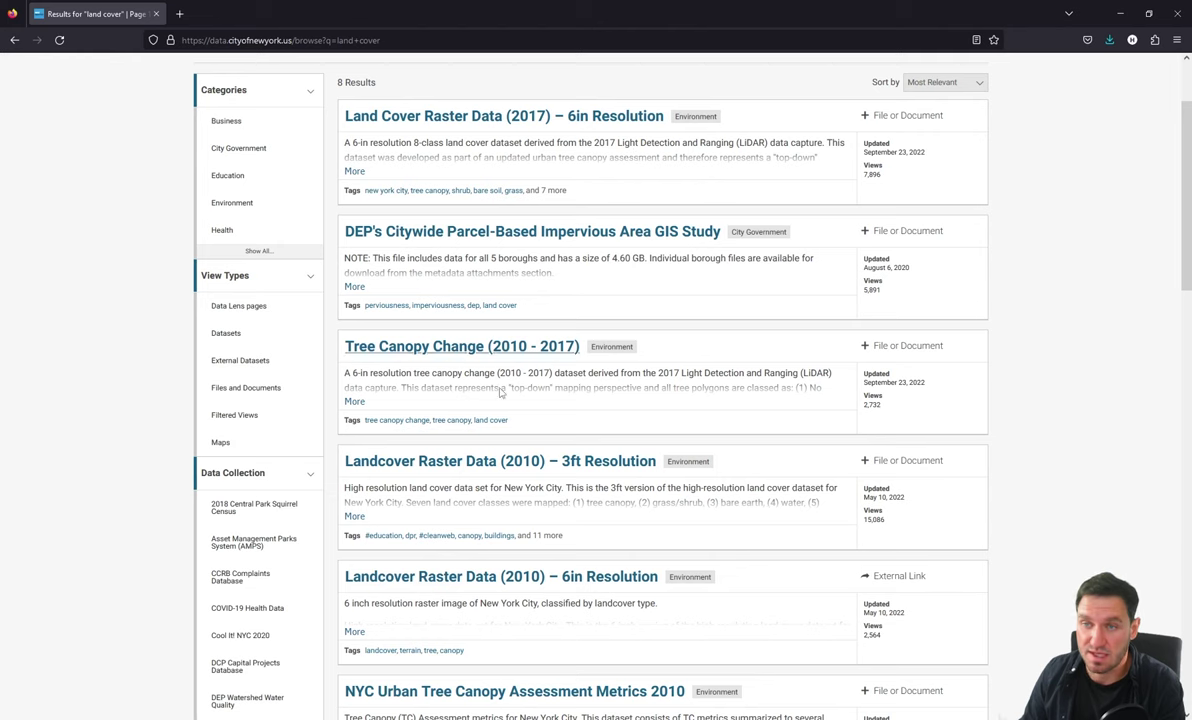
left_click(355, 518)
scroll(443, 513, "down", 1)
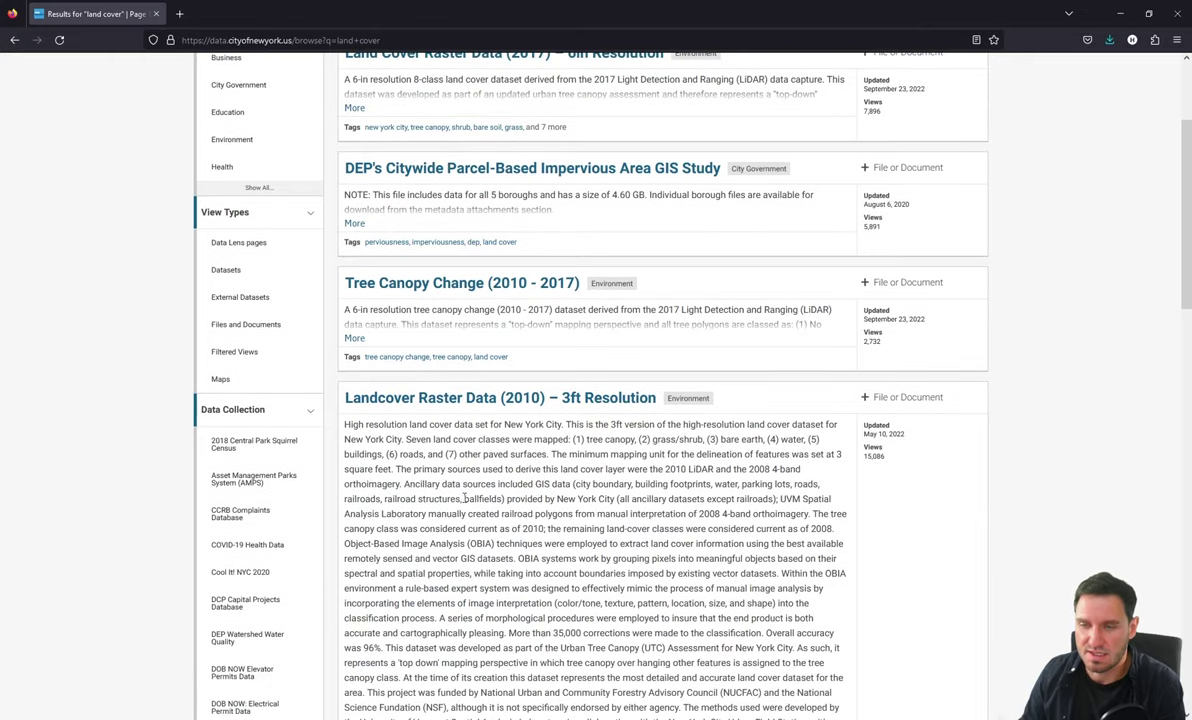
scroll(554, 438, "down", 1)
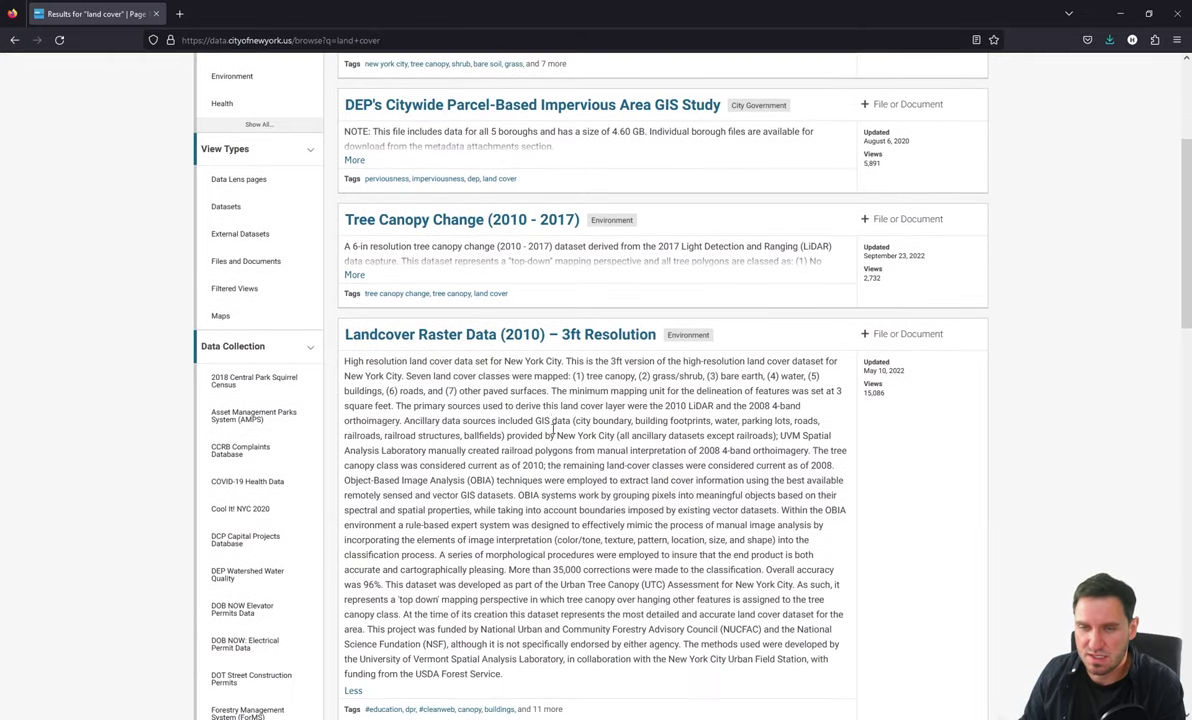
Step: Review the seven mapped land cover classes in the description of Landcover Raster Data (2010) – 3ft Resolution
left_click_drag(406, 376, 533, 377)
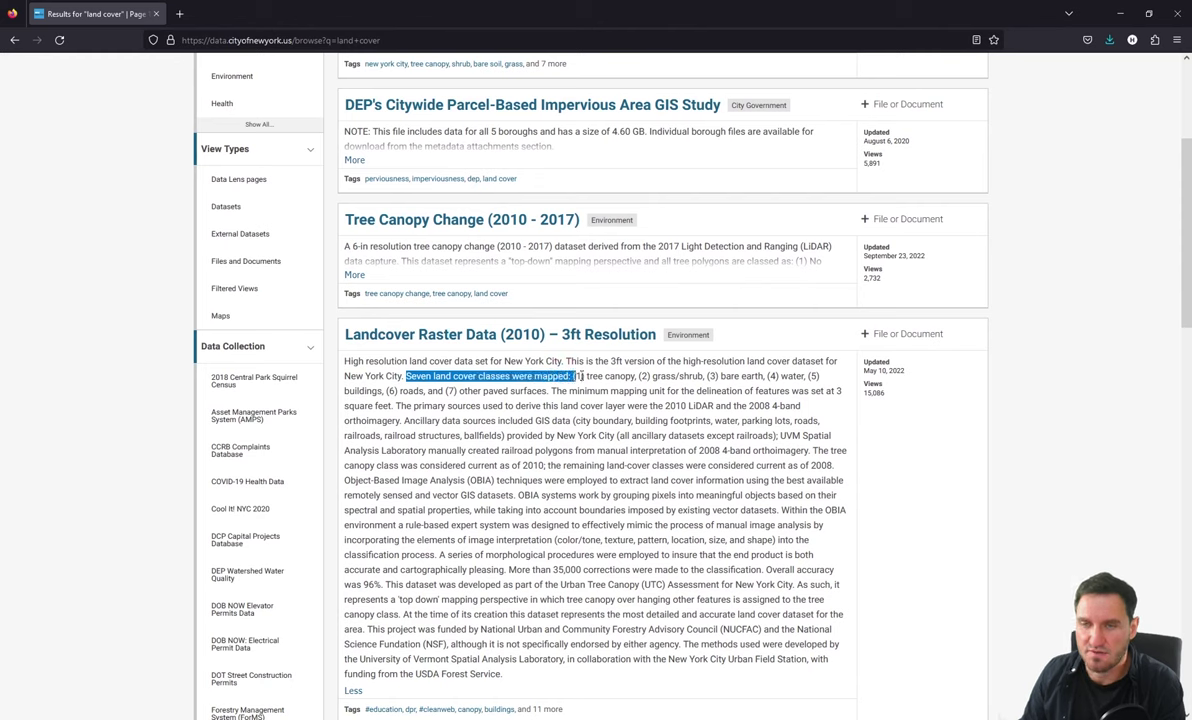
left_click(596, 387)
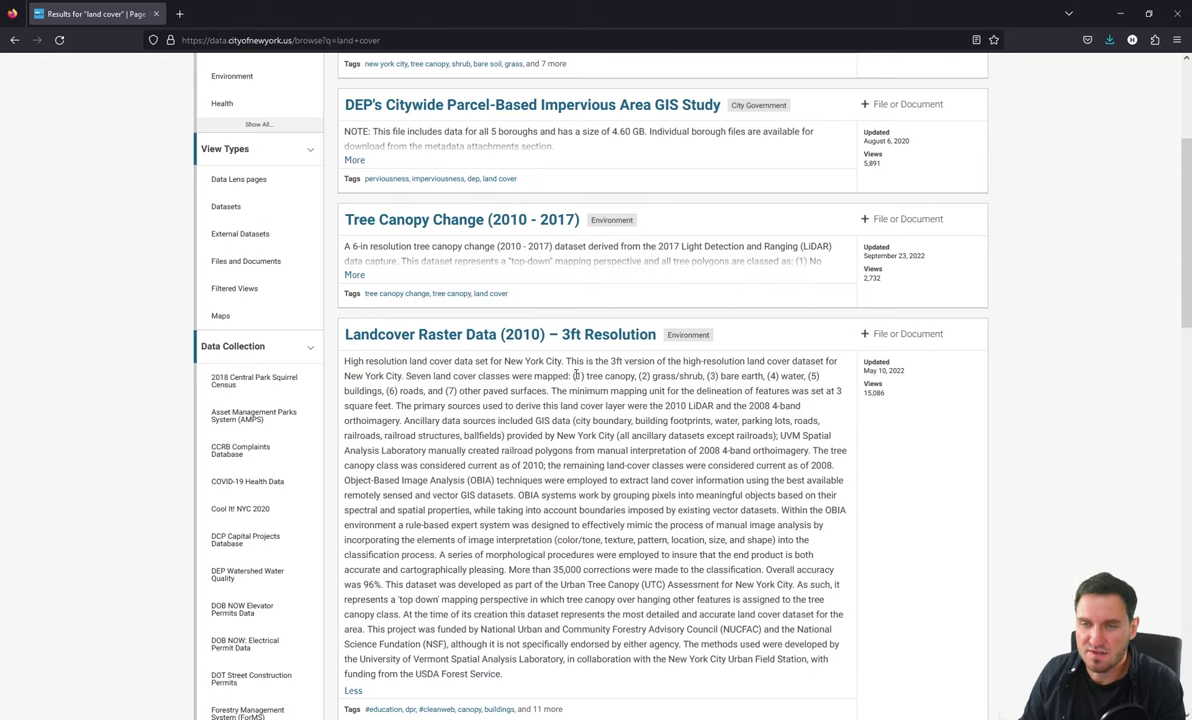
left_click_drag(578, 376, 507, 391)
left_click(527, 450)
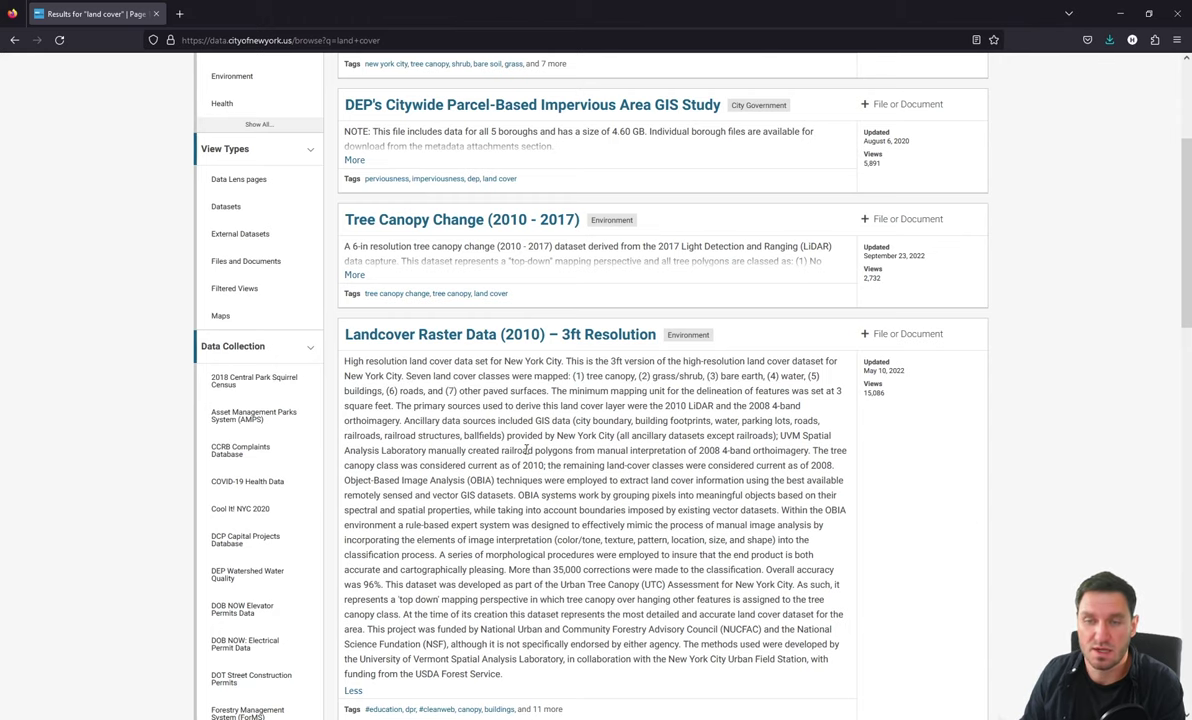
Step: Open the Landcover Raster Data (2010) – 3ft Resolution dataset and download Land Cover 2010.zip
scroll(490, 330, "down", 2)
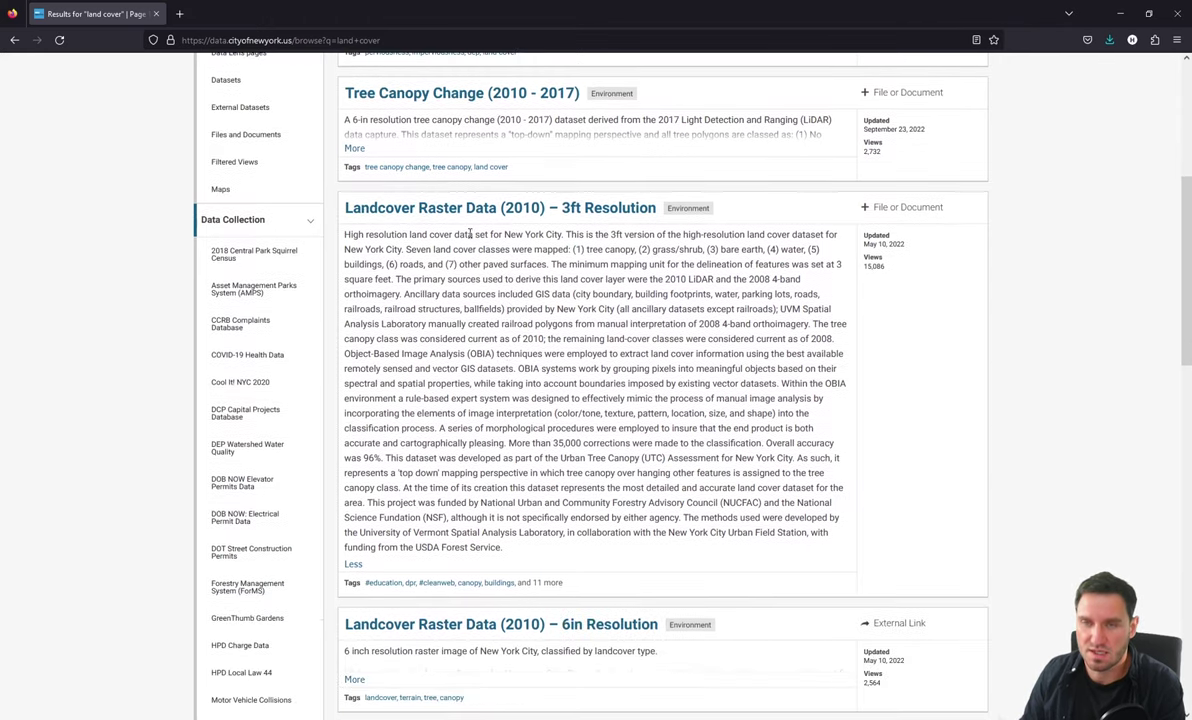
left_click(431, 207)
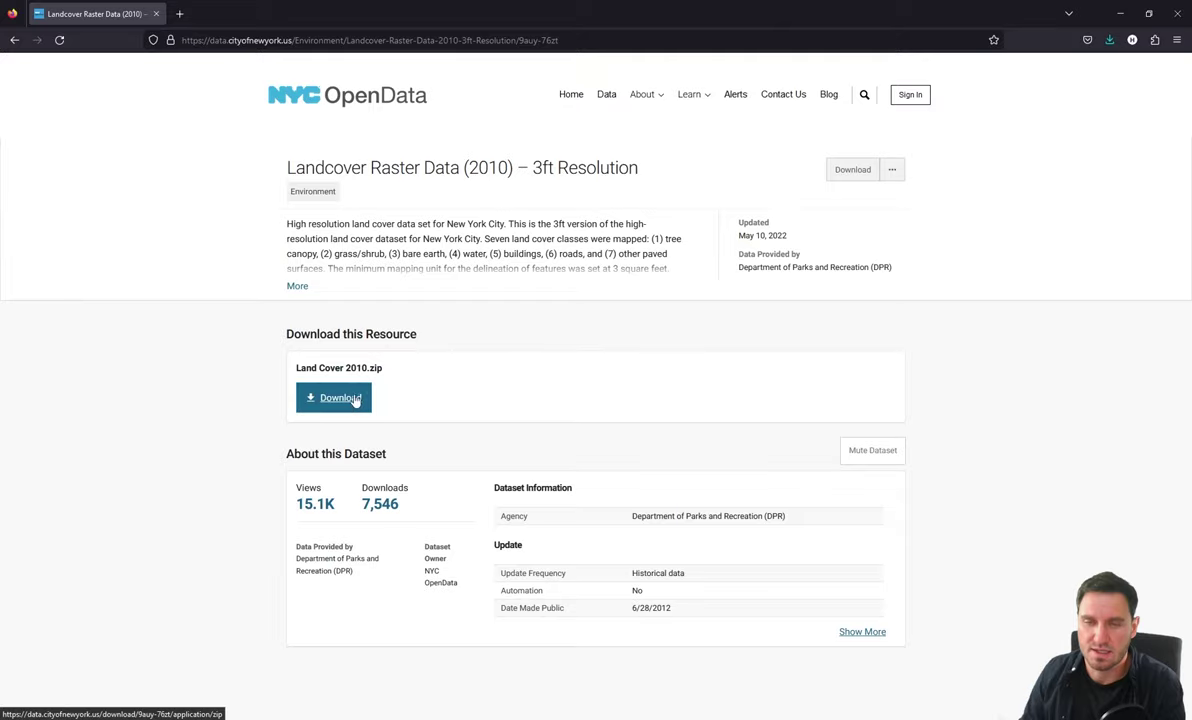
left_click(352, 402)
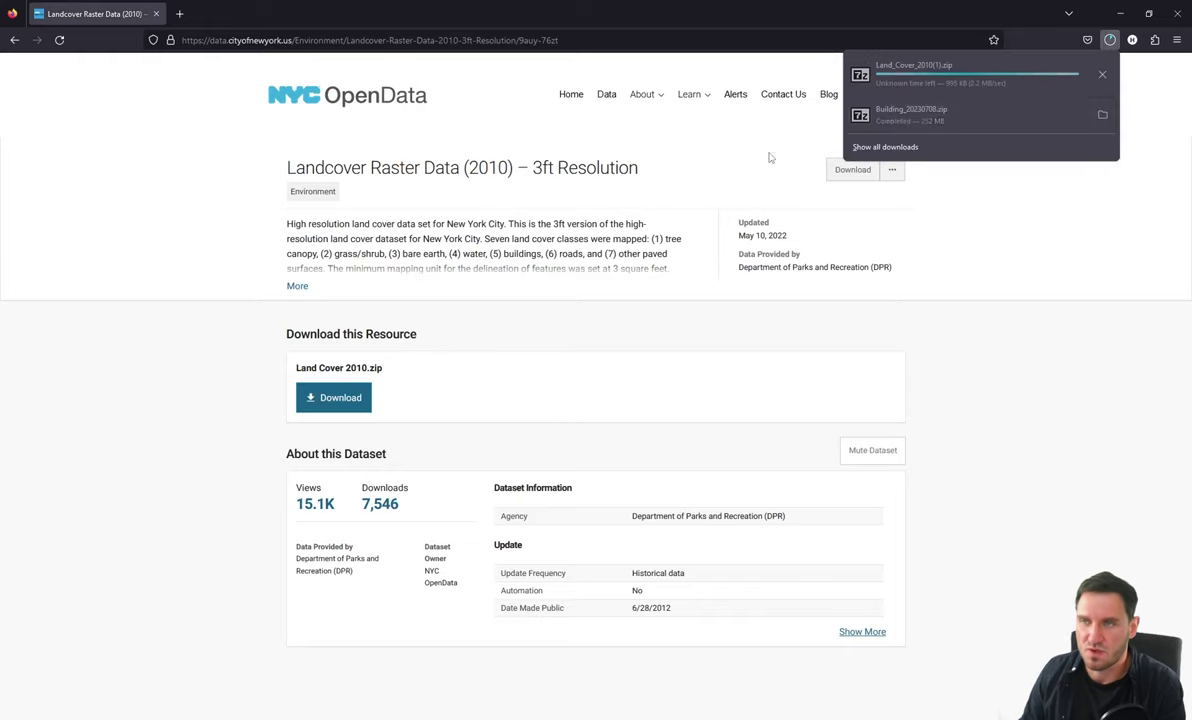
Step: Return to the catalogue results and search for "trees" instead of "land cover"
left_click(18, 45)
left_click(18, 44)
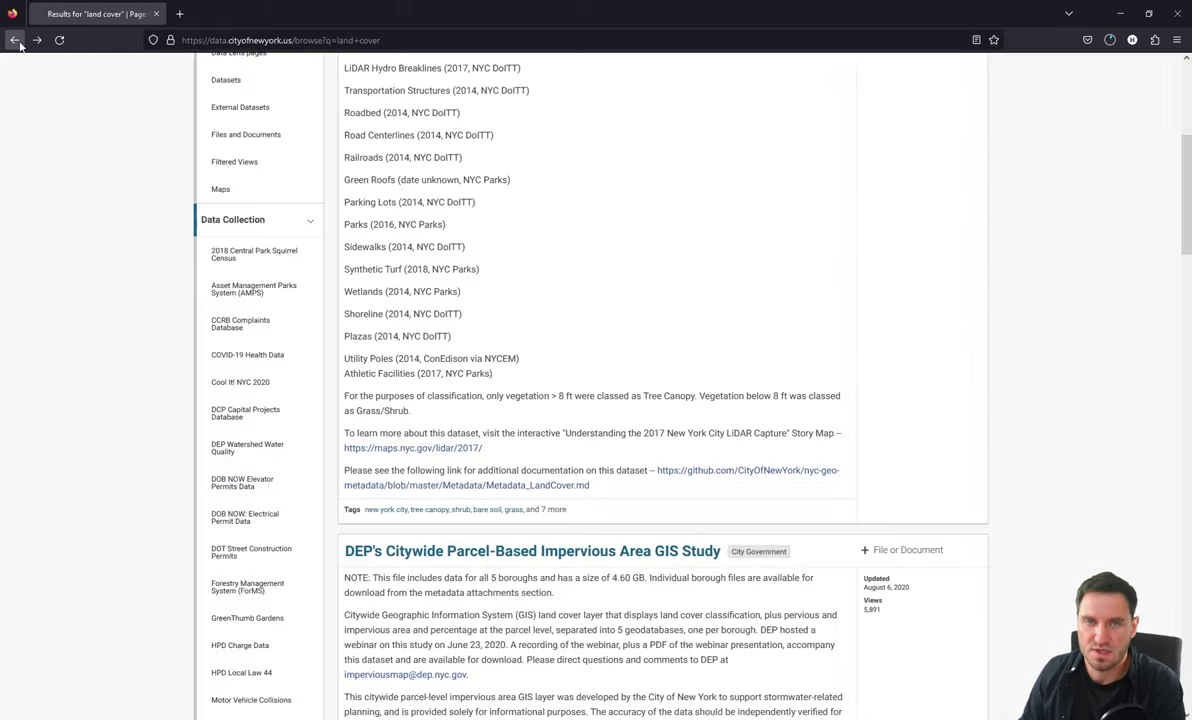
scroll(101, 129, "up", 4)
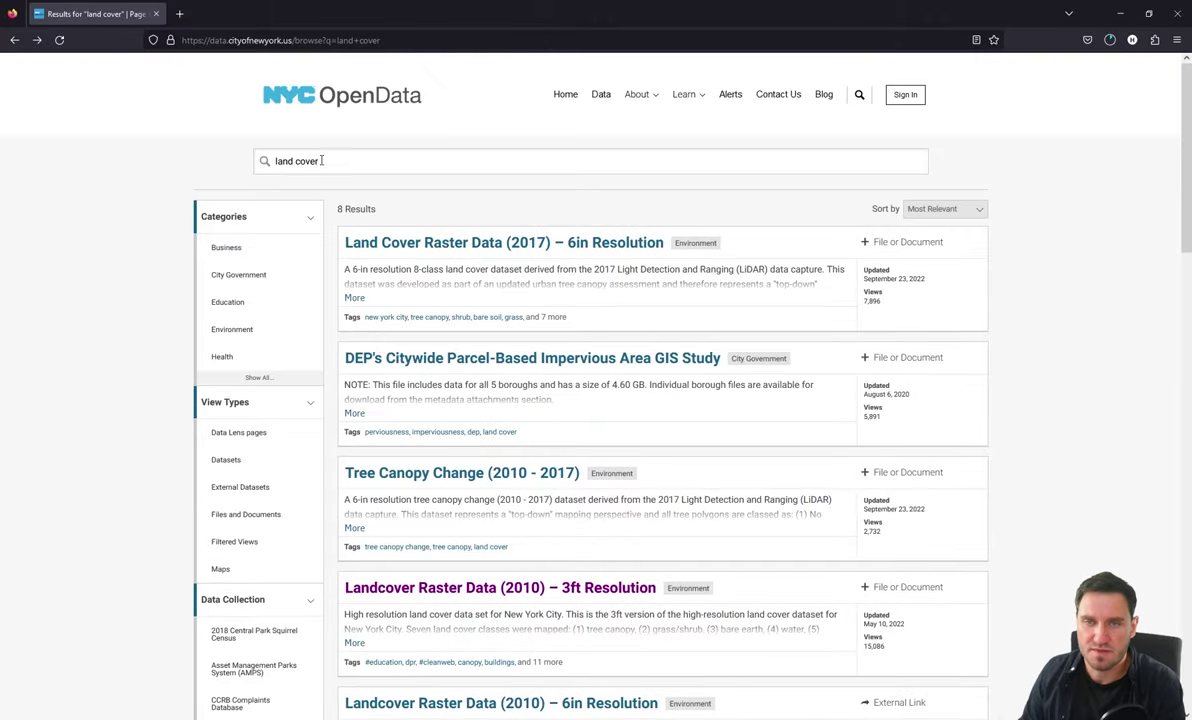
triple_click(354, 161)
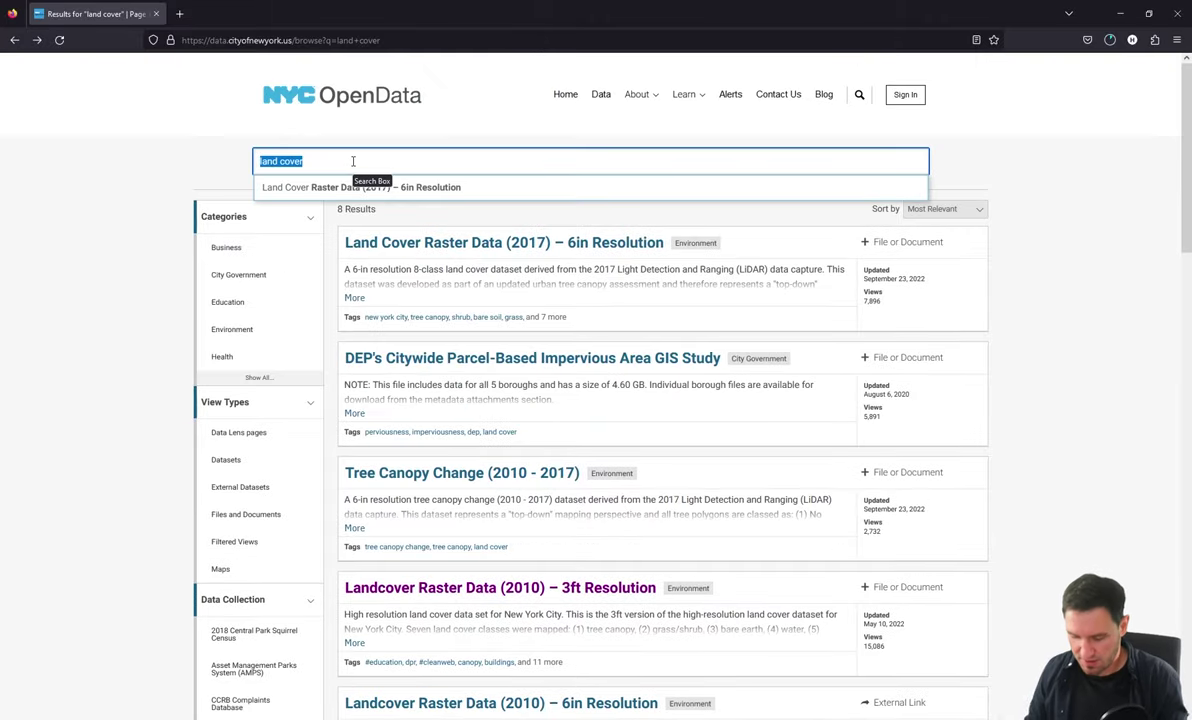
type("tru")
key("BackSpace")
type("e")
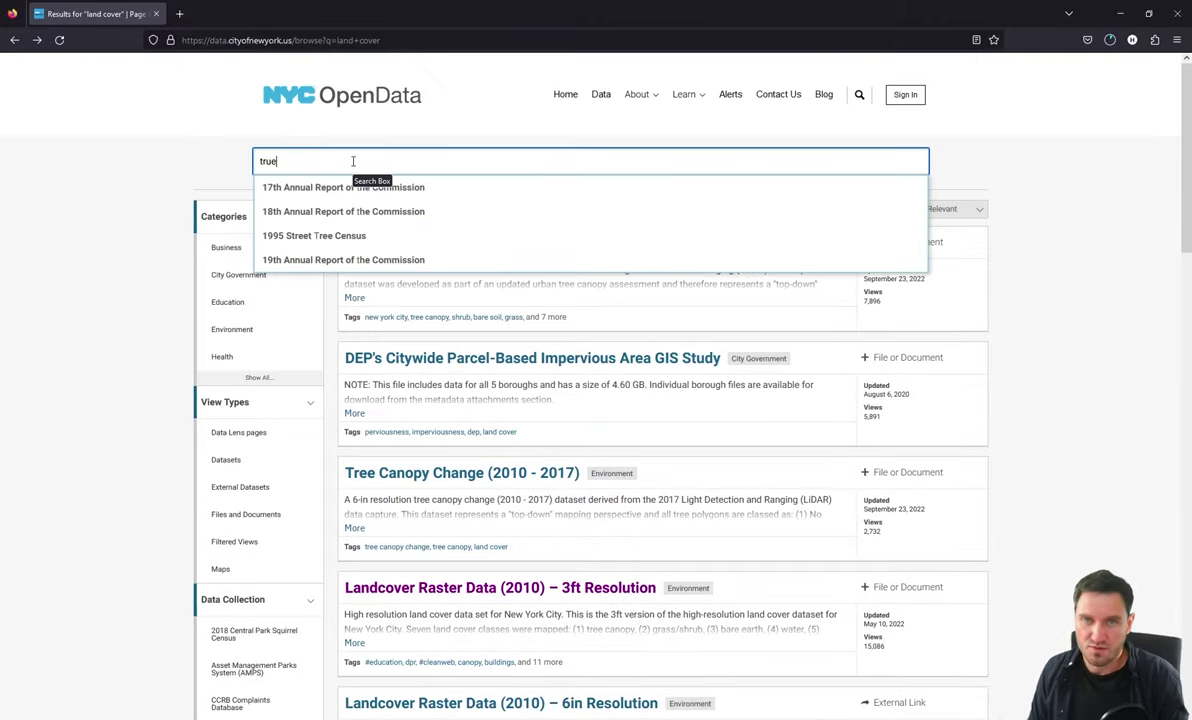
type("es")
key("Return")
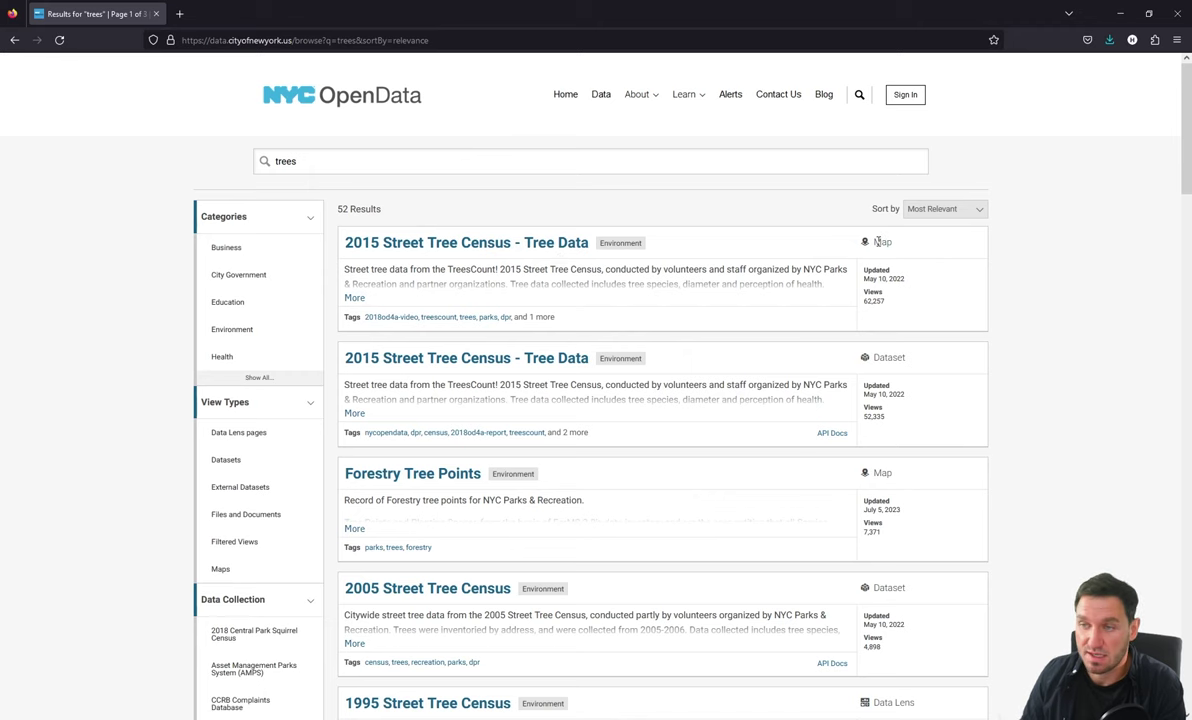
Step: Open the map version of 2015 Street Tree Census - Tree Data in a new tab, inspect its tree points and show its export formats
right_click(515, 246)
left_click(555, 256)
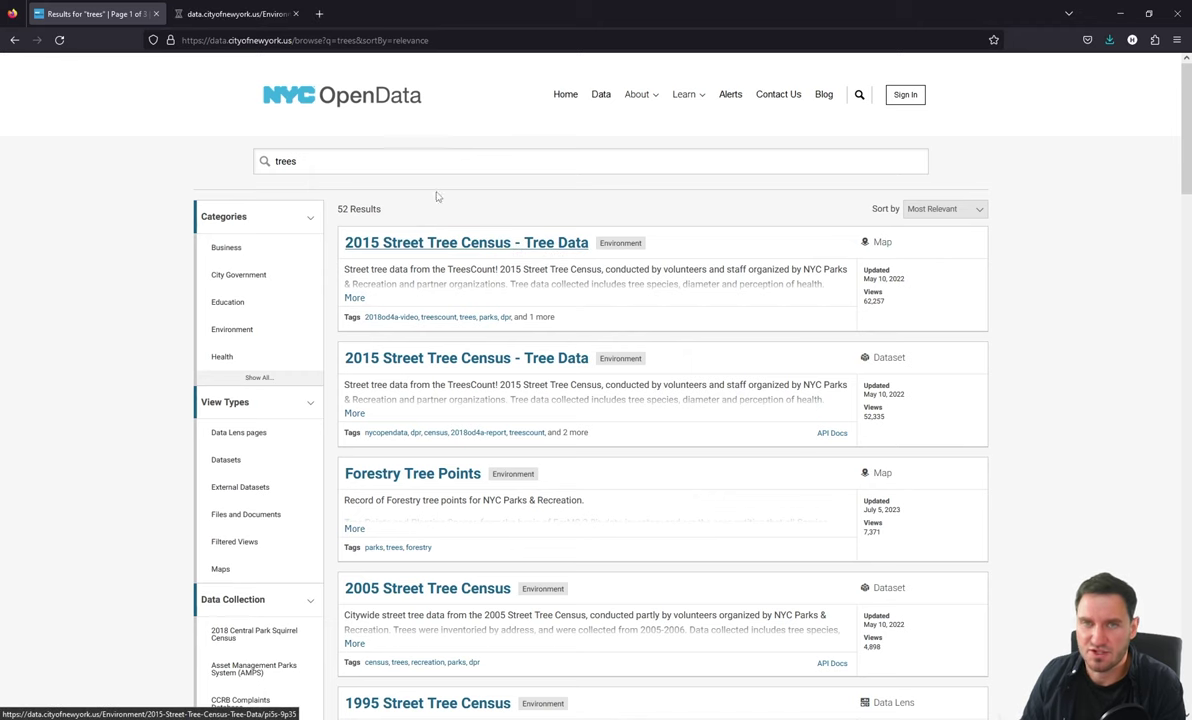
left_click(240, 20)
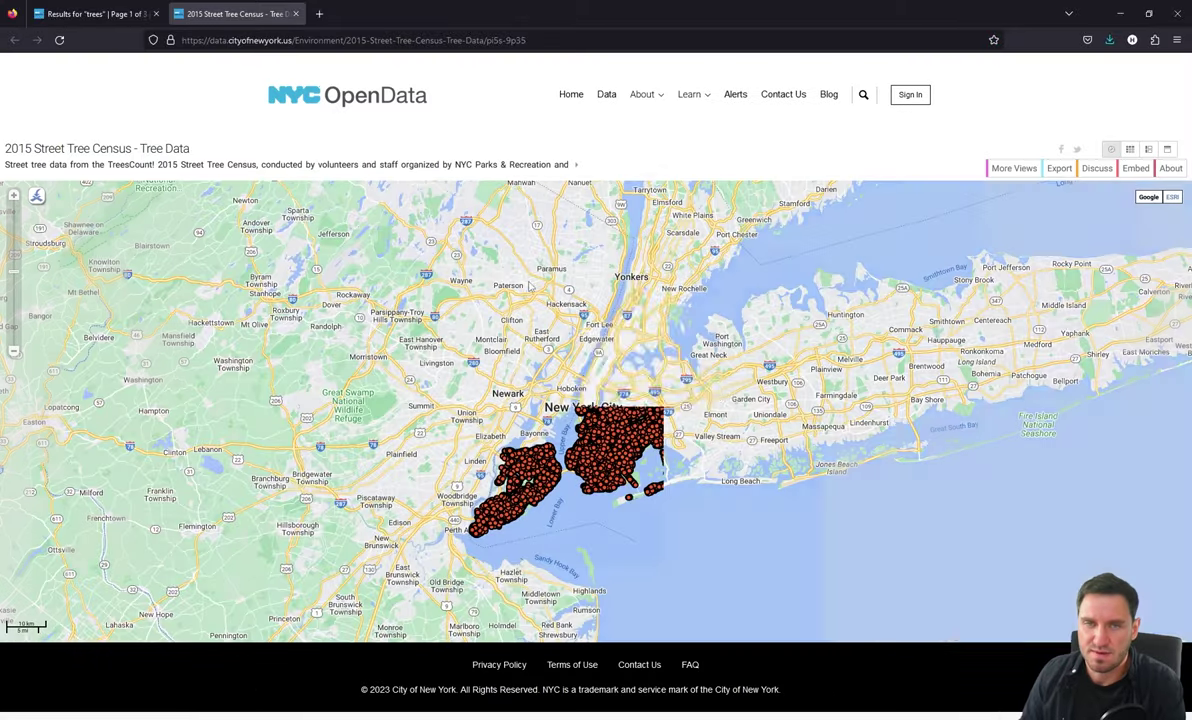
scroll(612, 362, "up", 1)
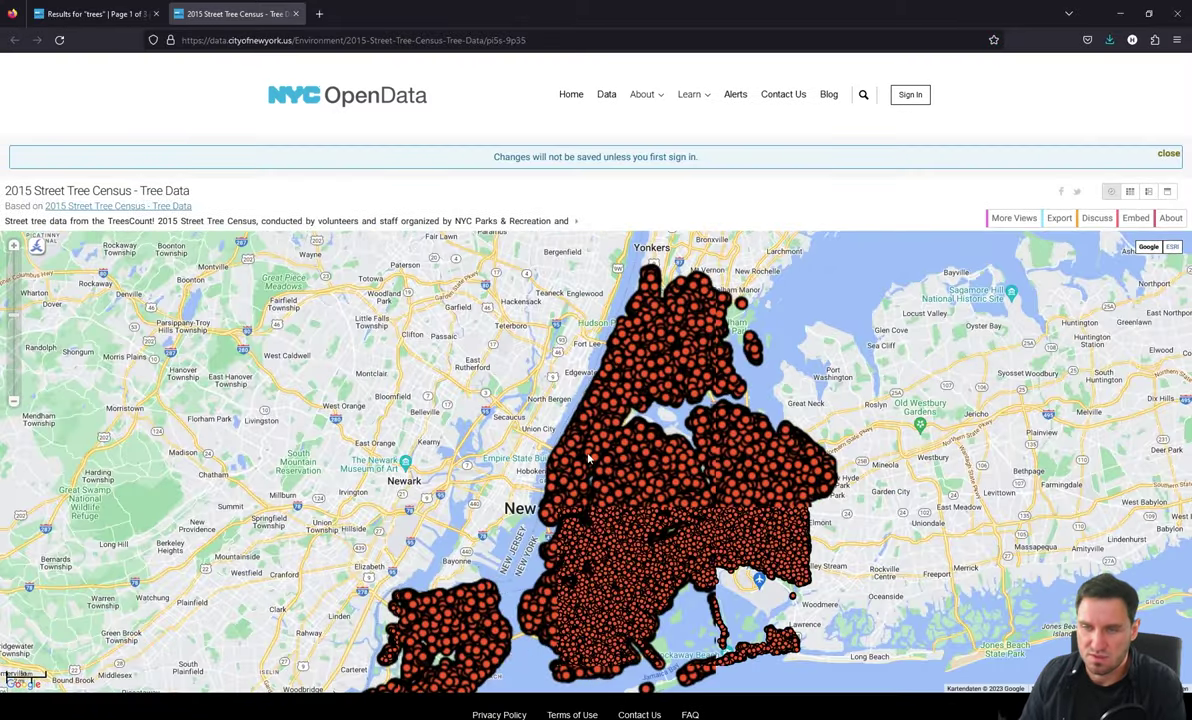
scroll(588, 470, "up", 1)
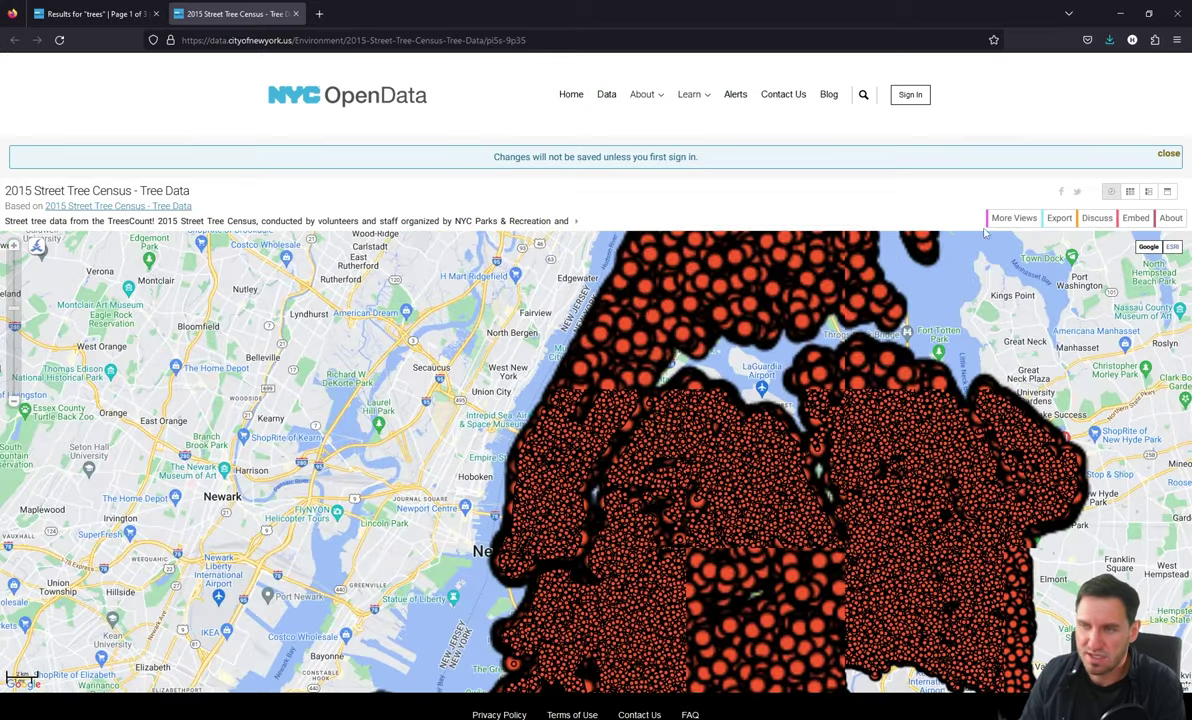
left_click(1058, 219)
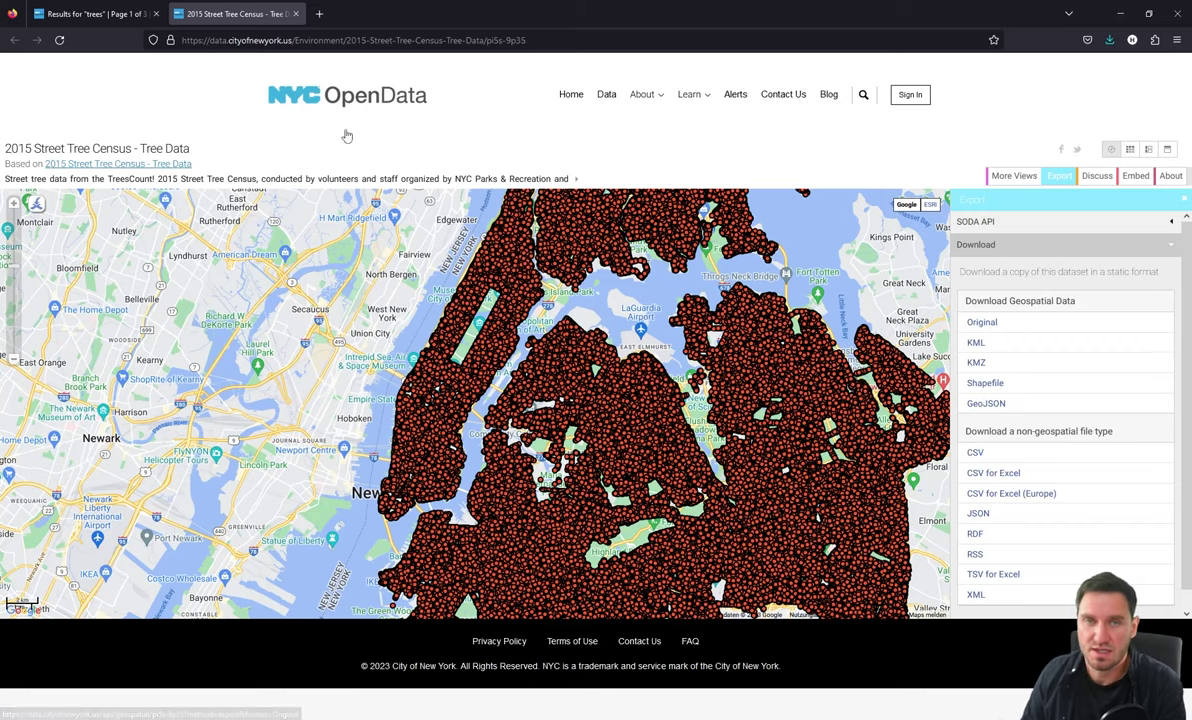
Step: Go back to the tree search results and open the Dataset version of 2015 Street Tree Census - Tree Data
left_click(95, 14)
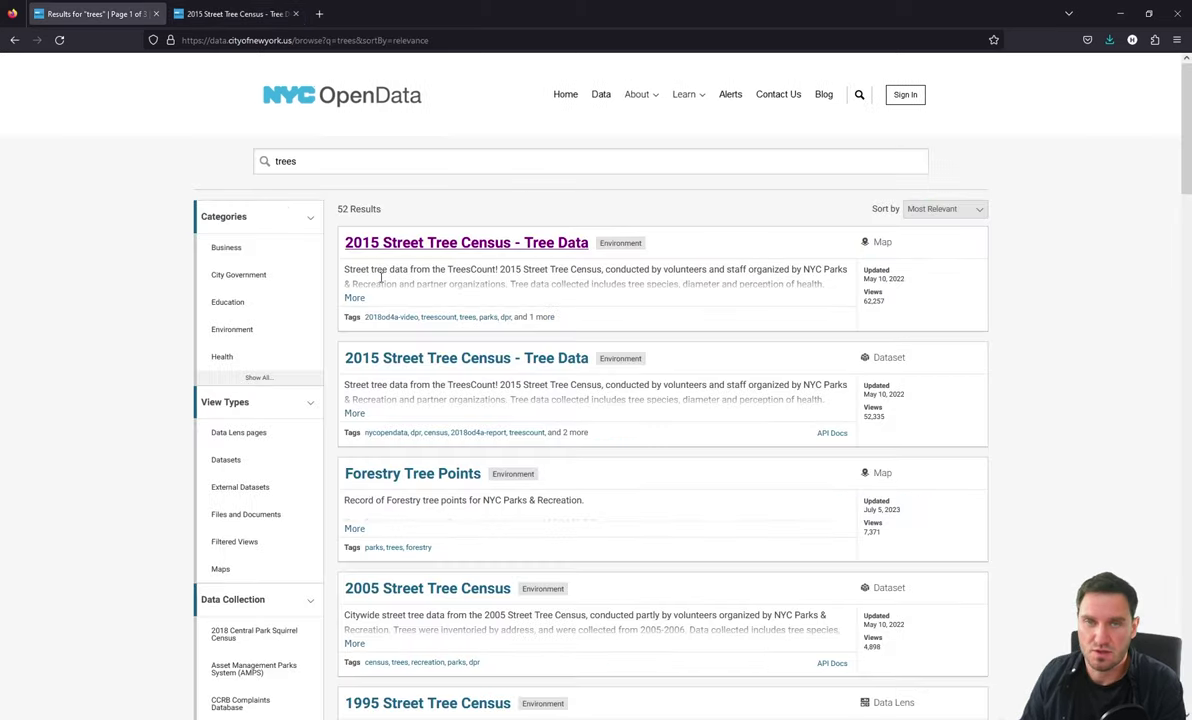
double_click(882, 242)
double_click(899, 356)
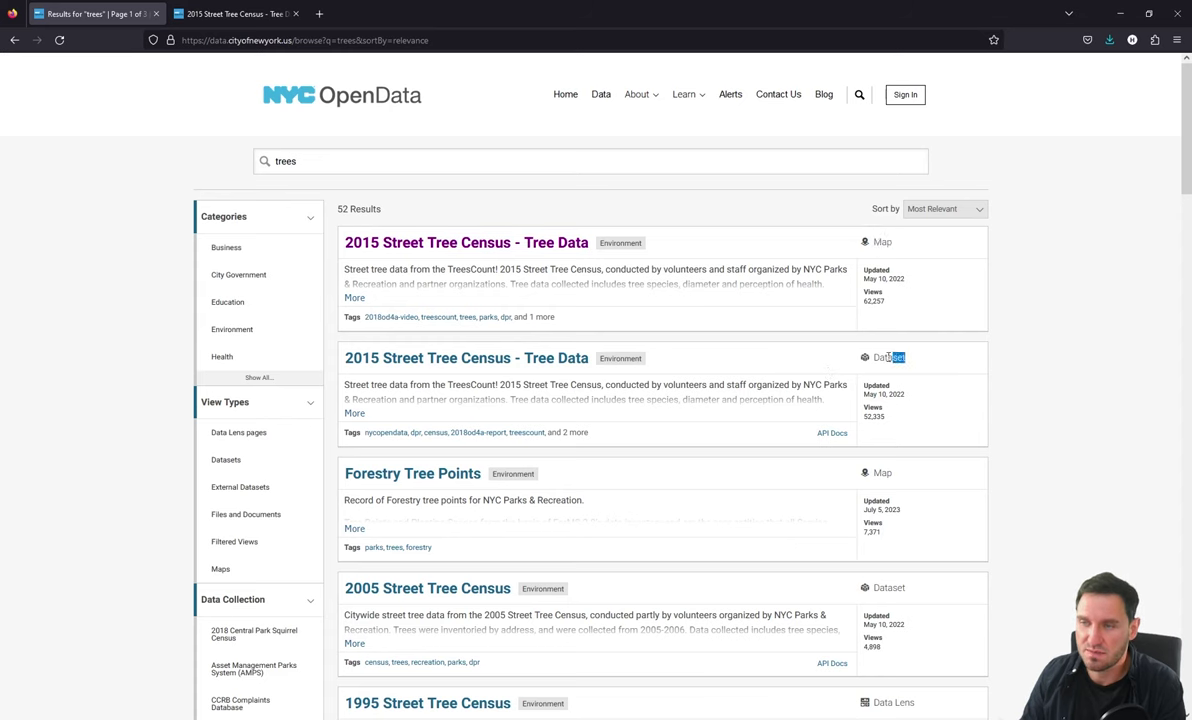
left_click(540, 366)
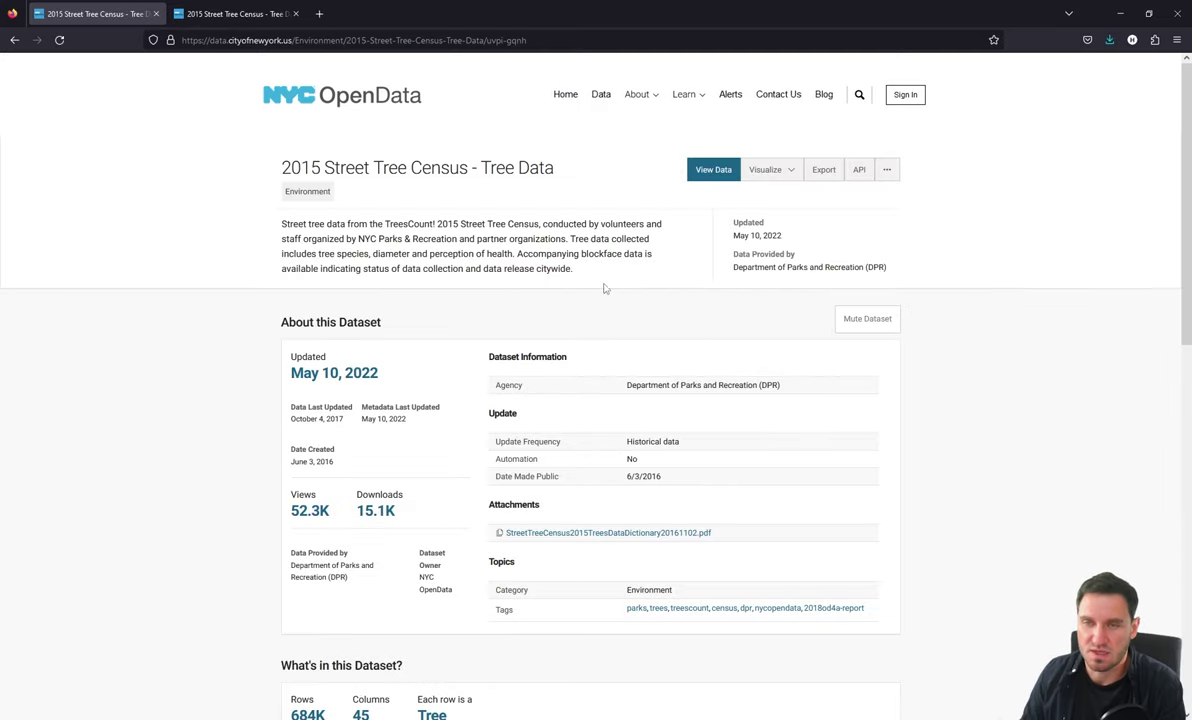
Step: Examine the column list and table preview of the tree dataset, including the species, latitude and longitude columns
scroll(604, 288, "down", 7)
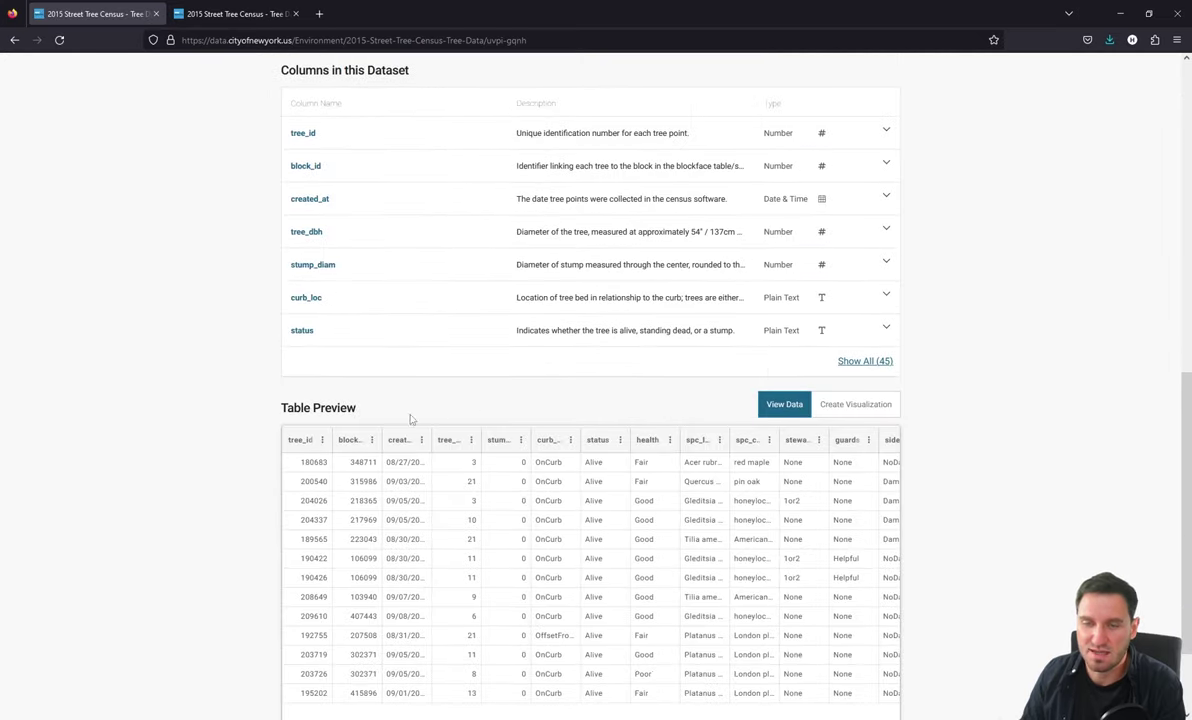
scroll(451, 412, "down", 2)
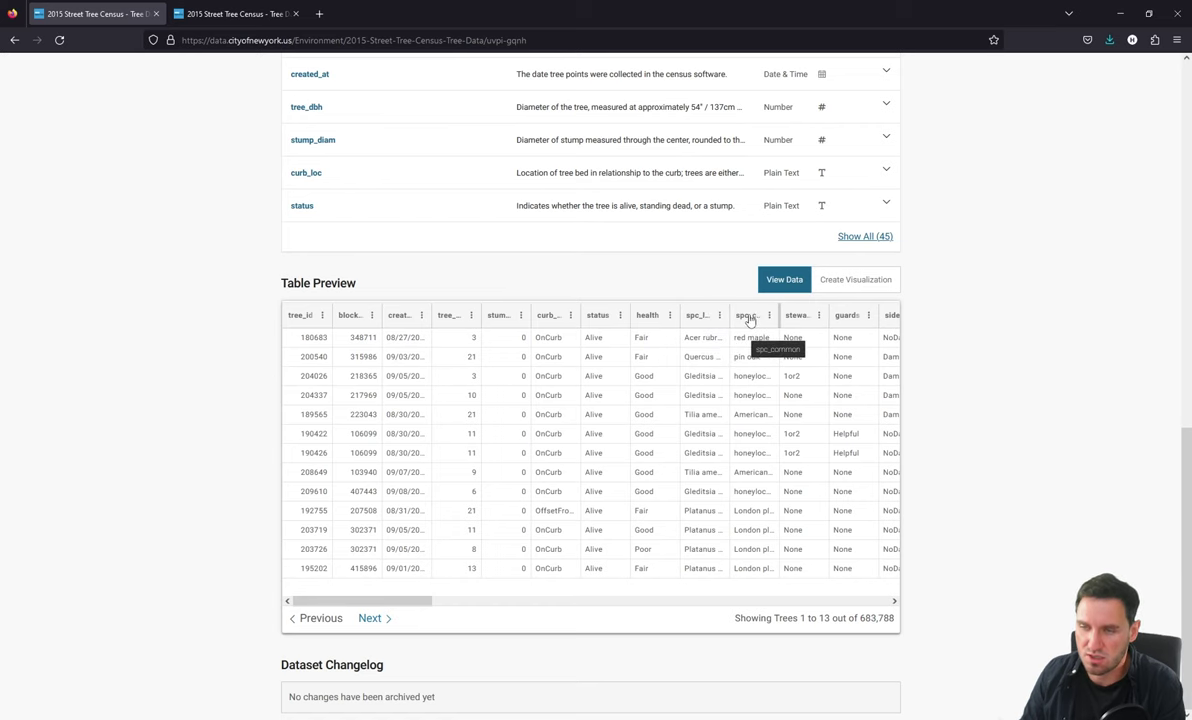
left_click_drag(426, 601, 836, 597)
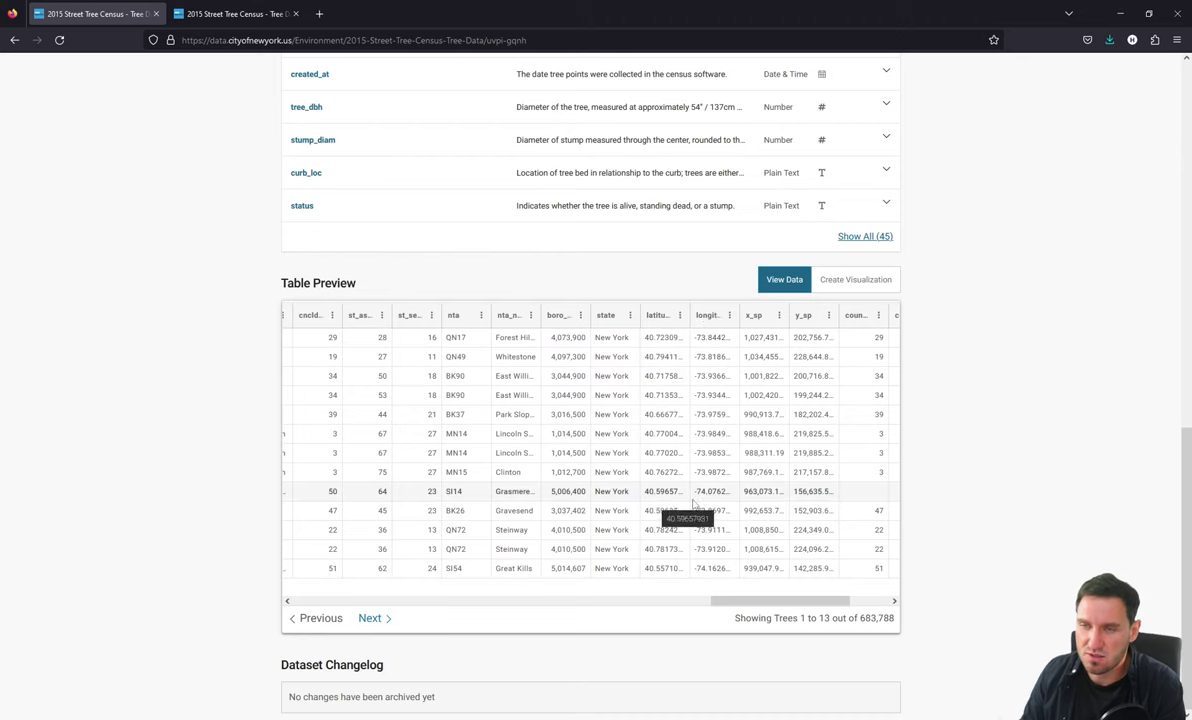
scroll(993, 430, "up", 1)
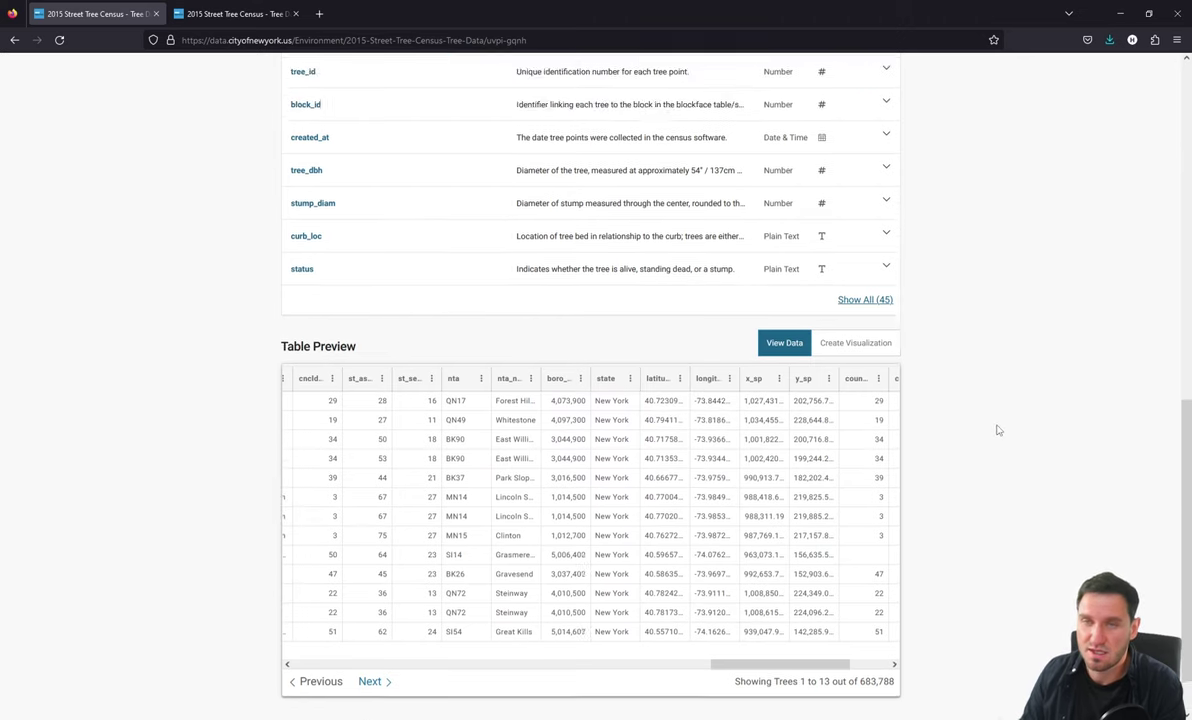
scroll(997, 430, "up", 10)
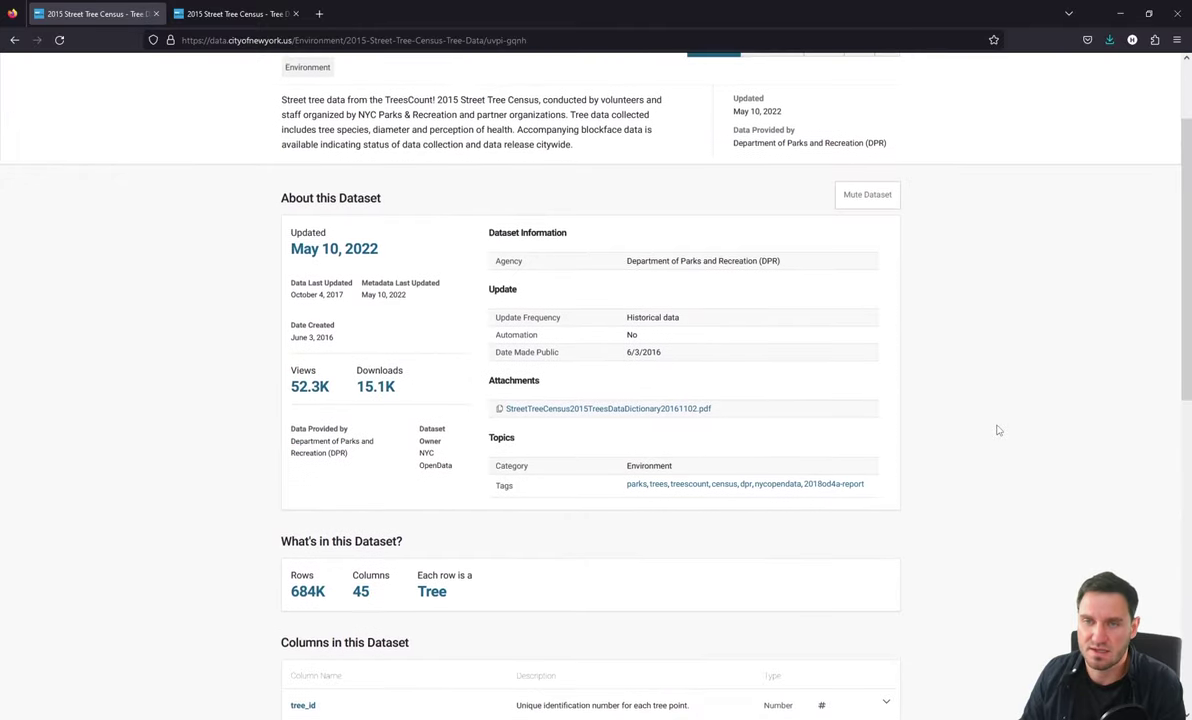
scroll(997, 430, "up", 1)
scroll(997, 430, "up", 1)
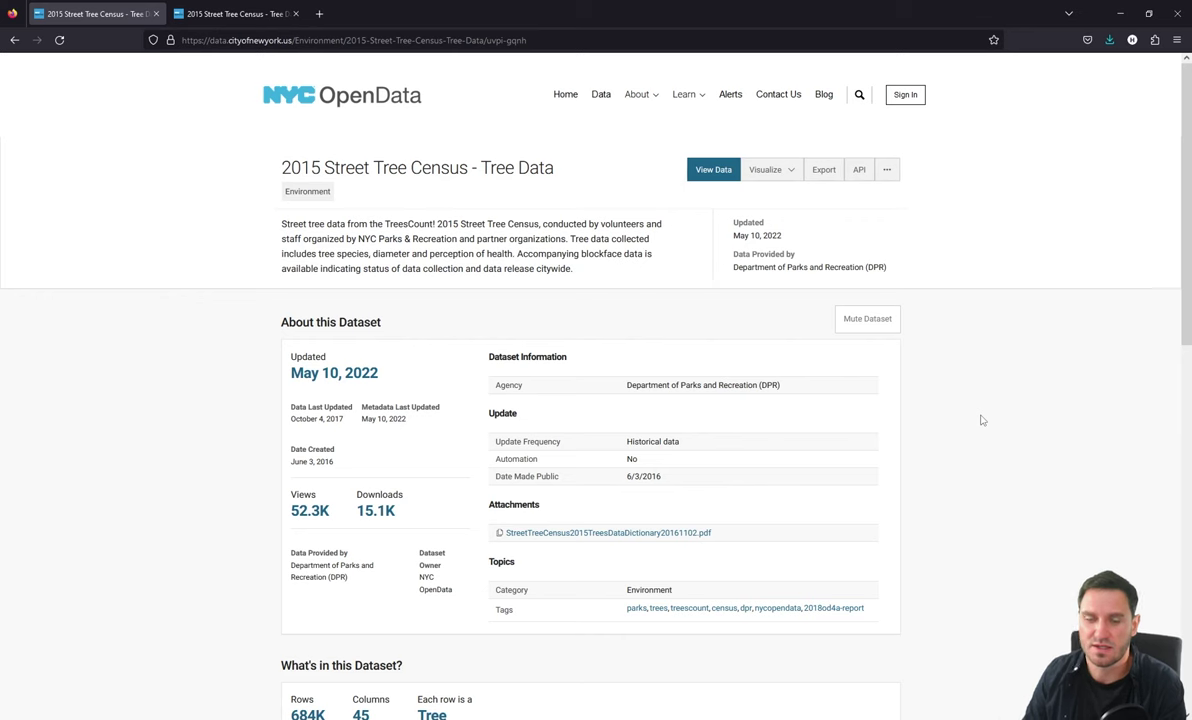
Step: Export the 2015 Street Tree Census - Tree Data as CSV and check the download's progress
left_click(822, 170)
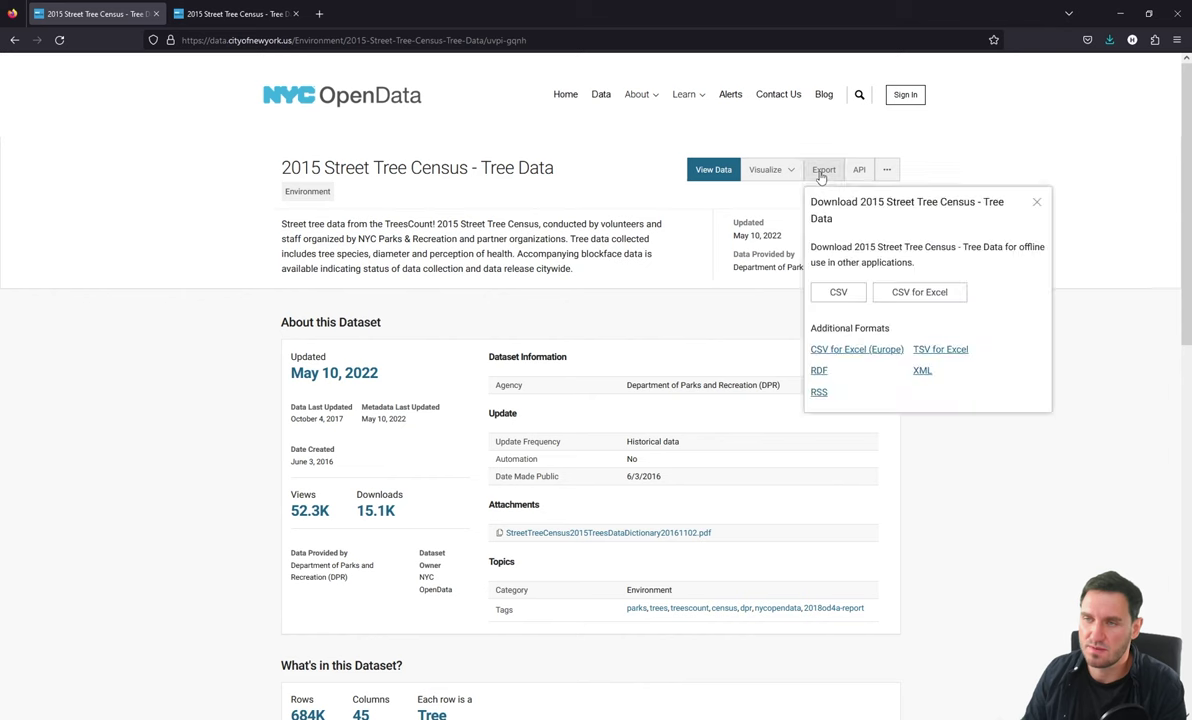
left_click(838, 295)
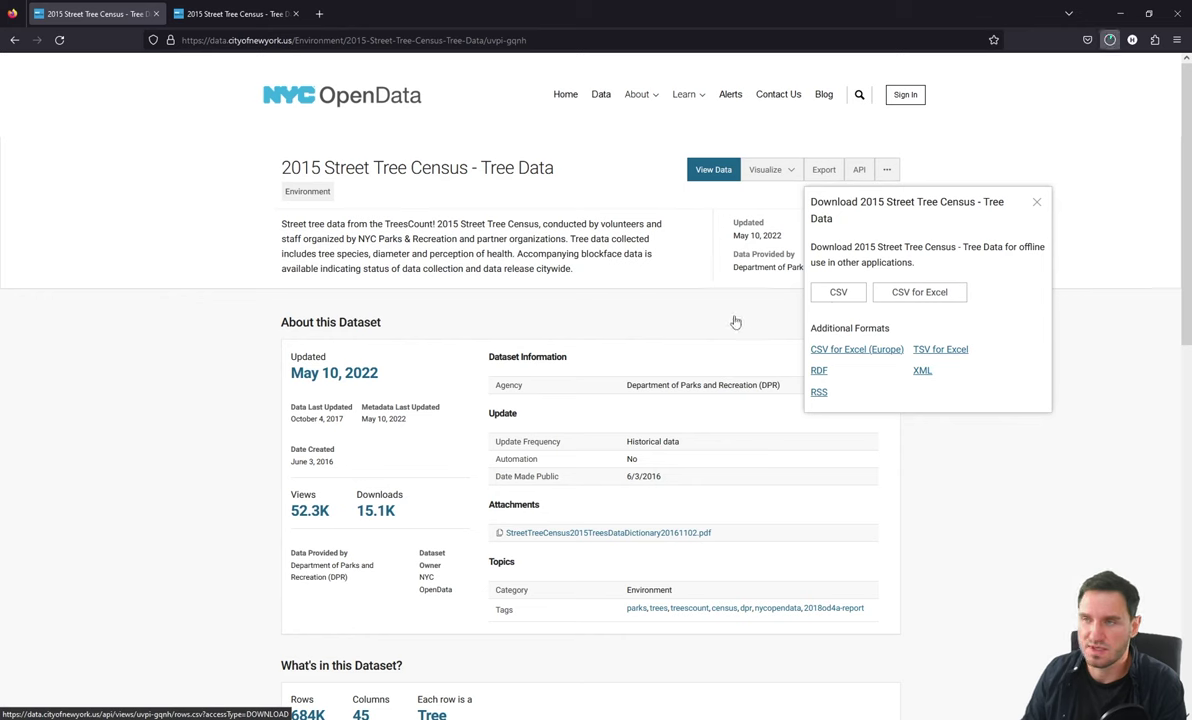
left_click(1109, 41)
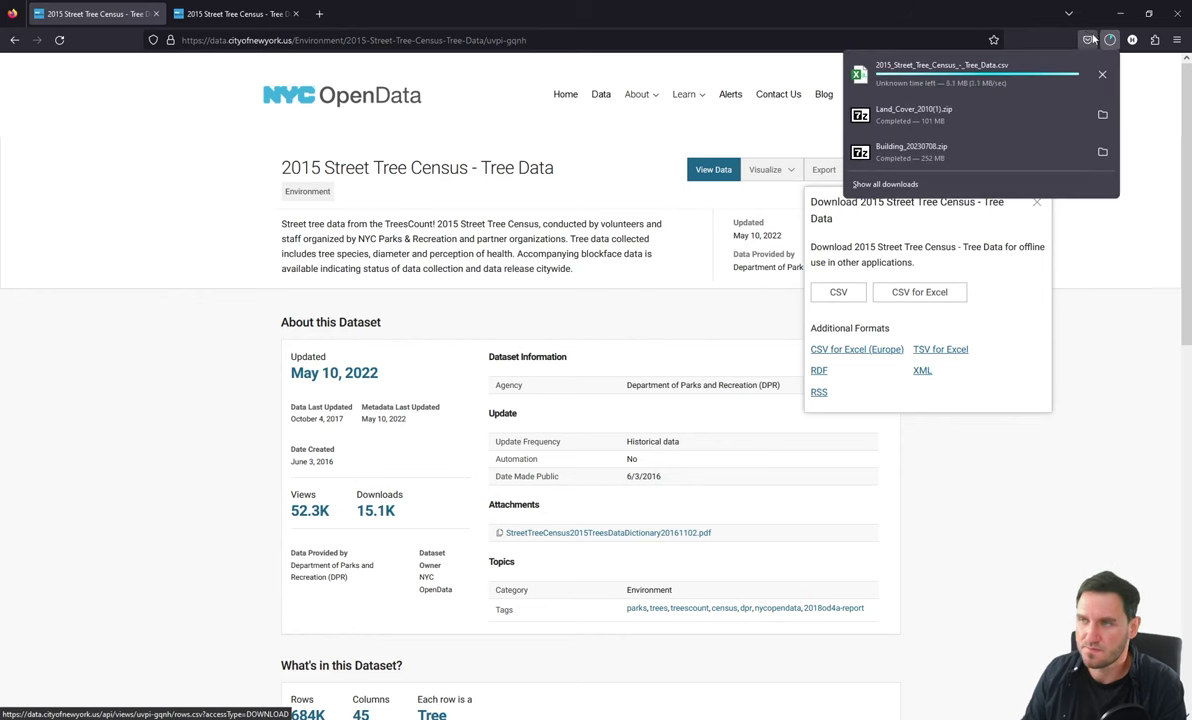
left_click(1038, 78)
left_click(1109, 41)
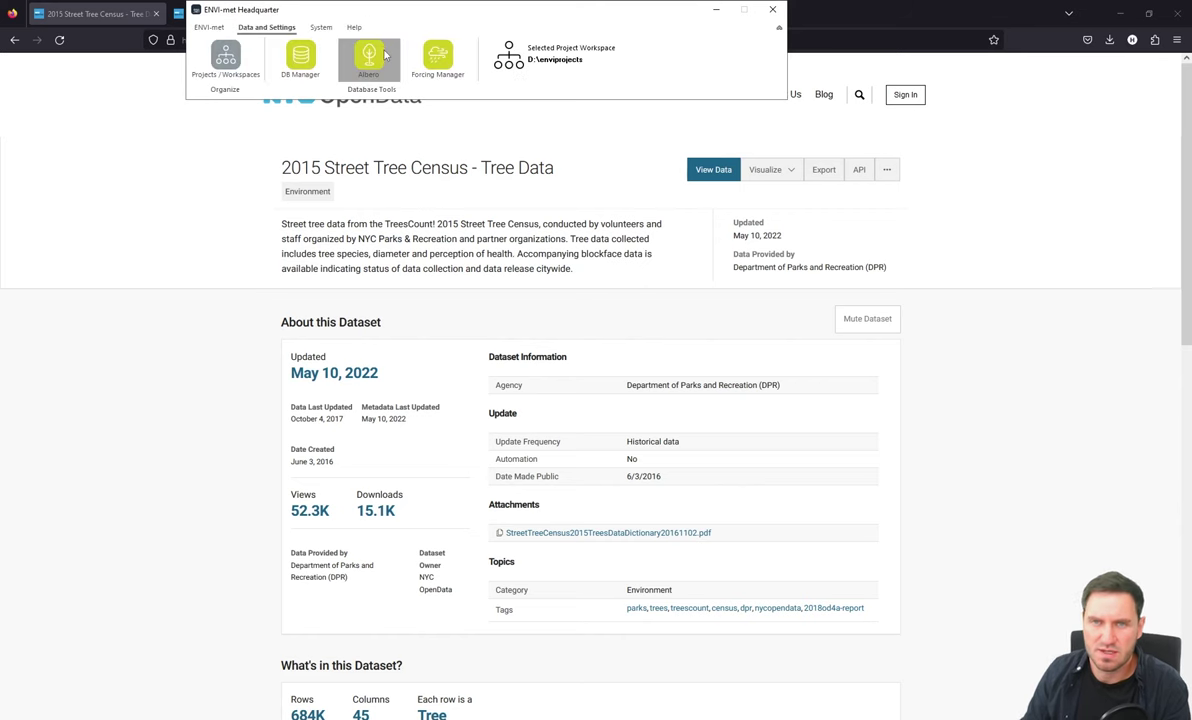
Step: Add a new ENVI-met project in the D:\enviprojects workspace, using QGIS_tutor as both project name and home folder
left_click(233, 64)
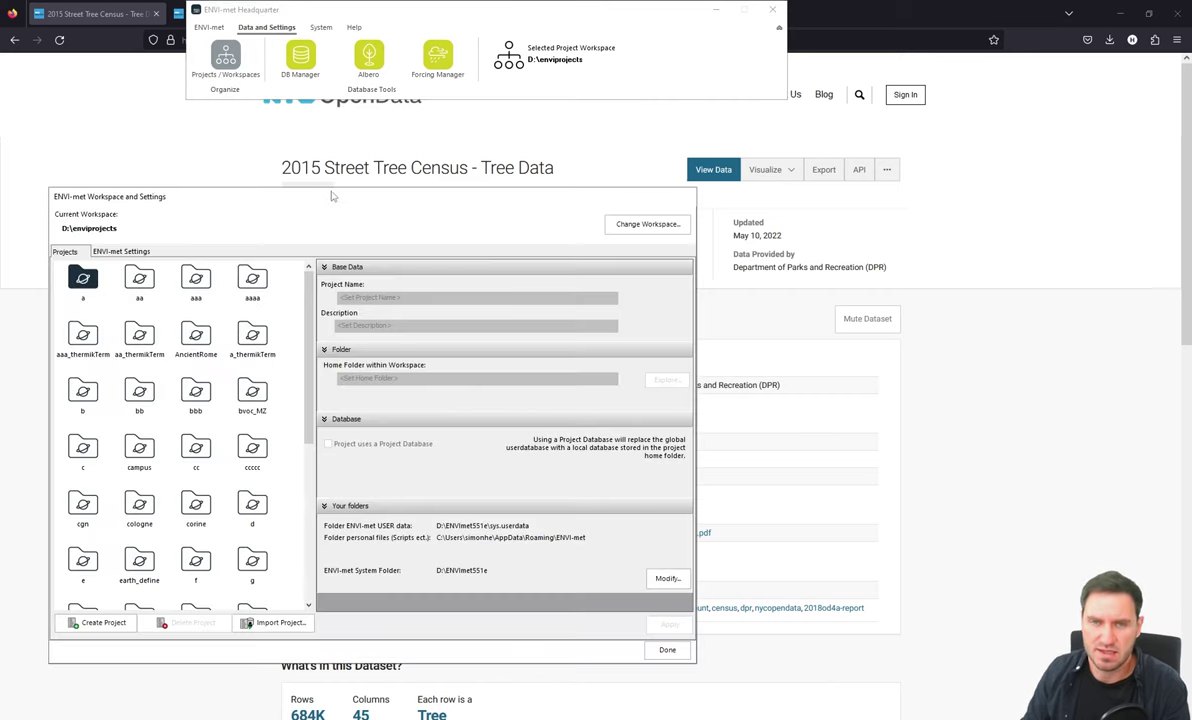
left_click_drag(330, 196, 435, 182)
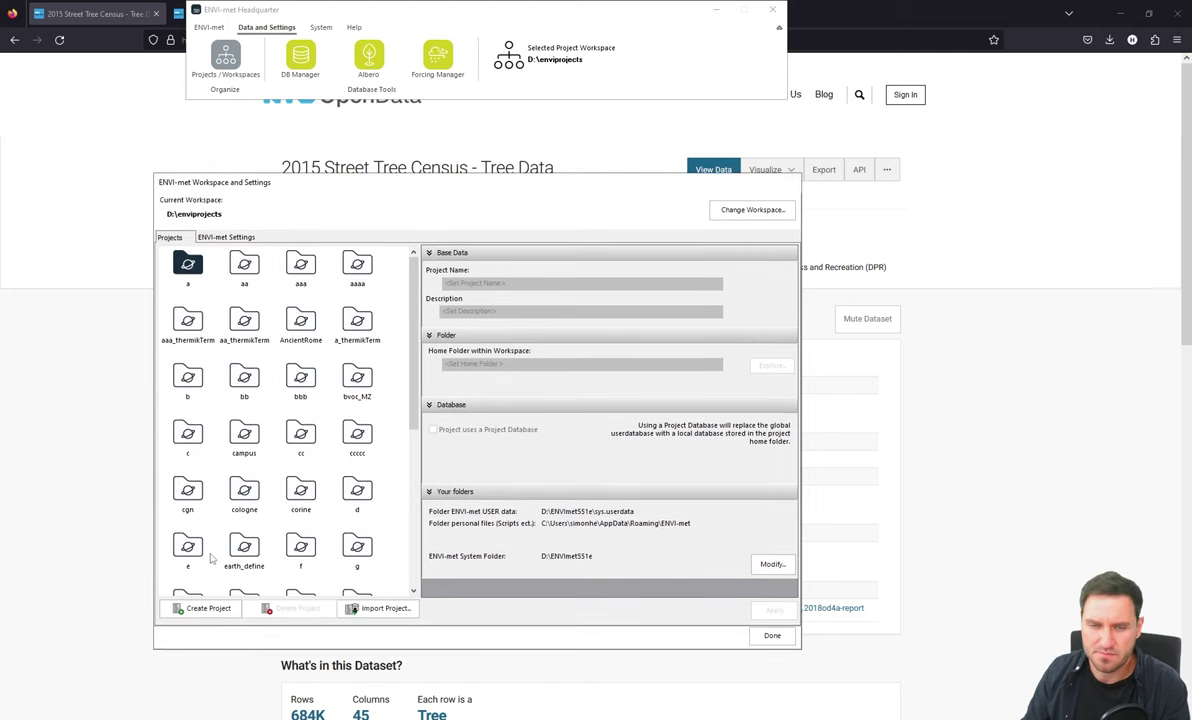
left_click(207, 608)
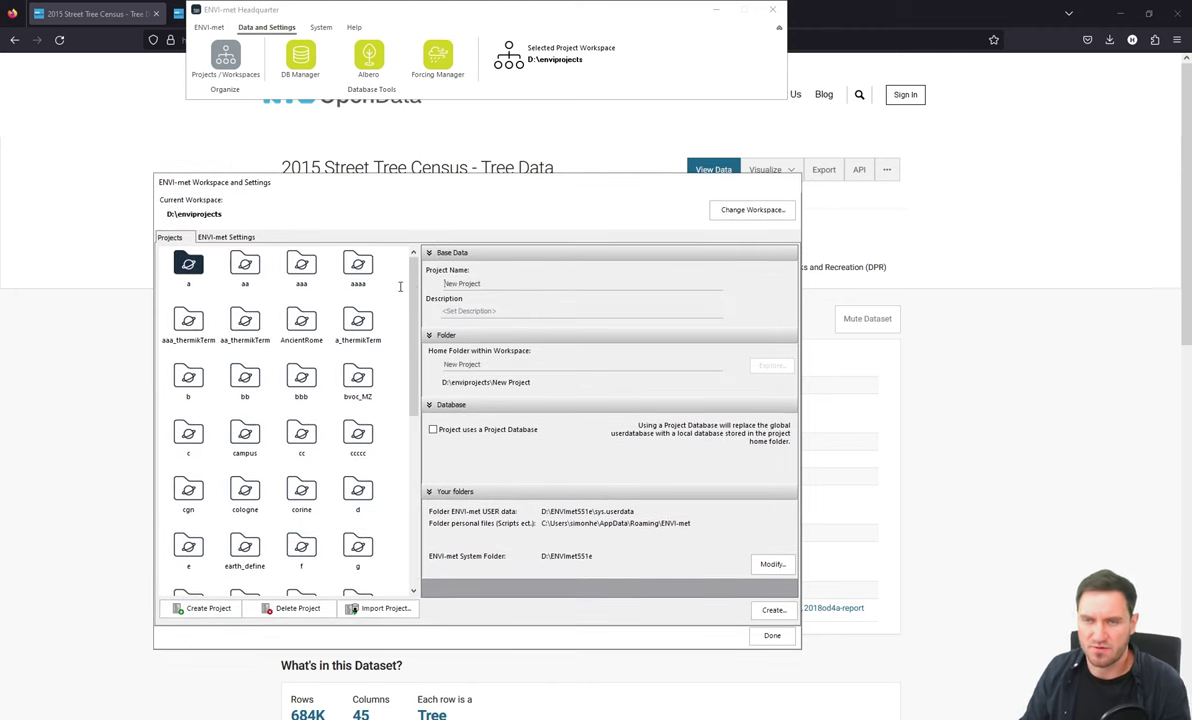
key("Tab")
type("Q")
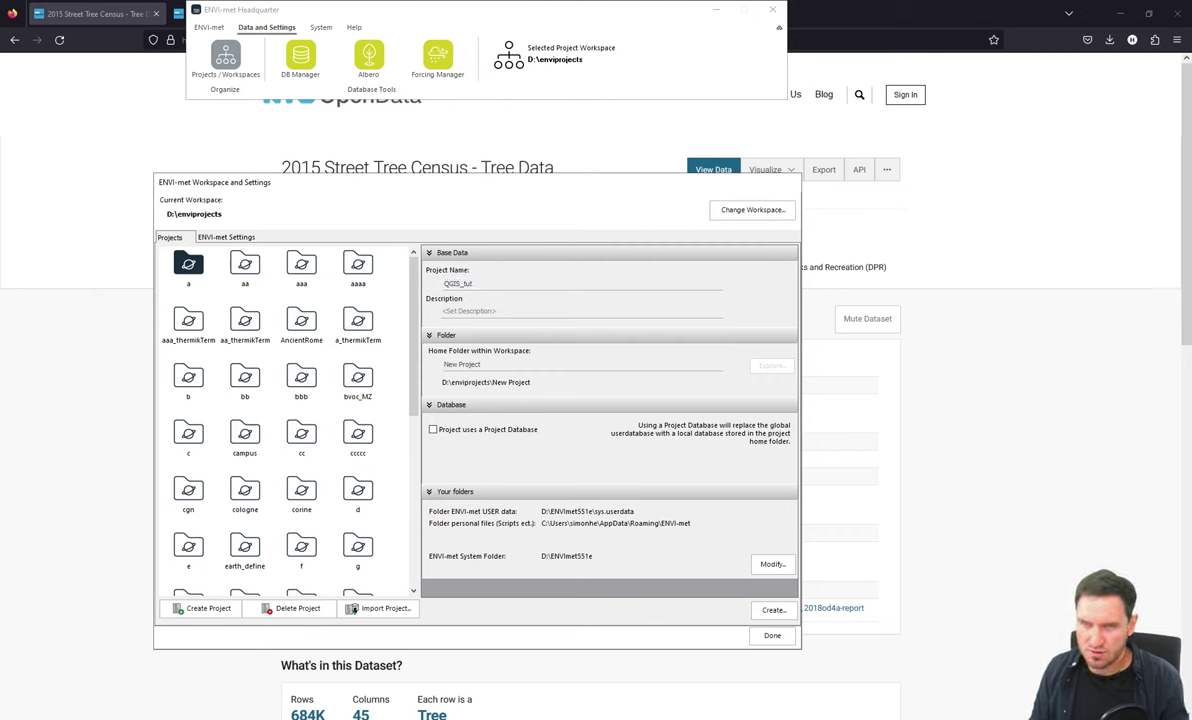
key("ctrl+a")
key("ctrl+c")
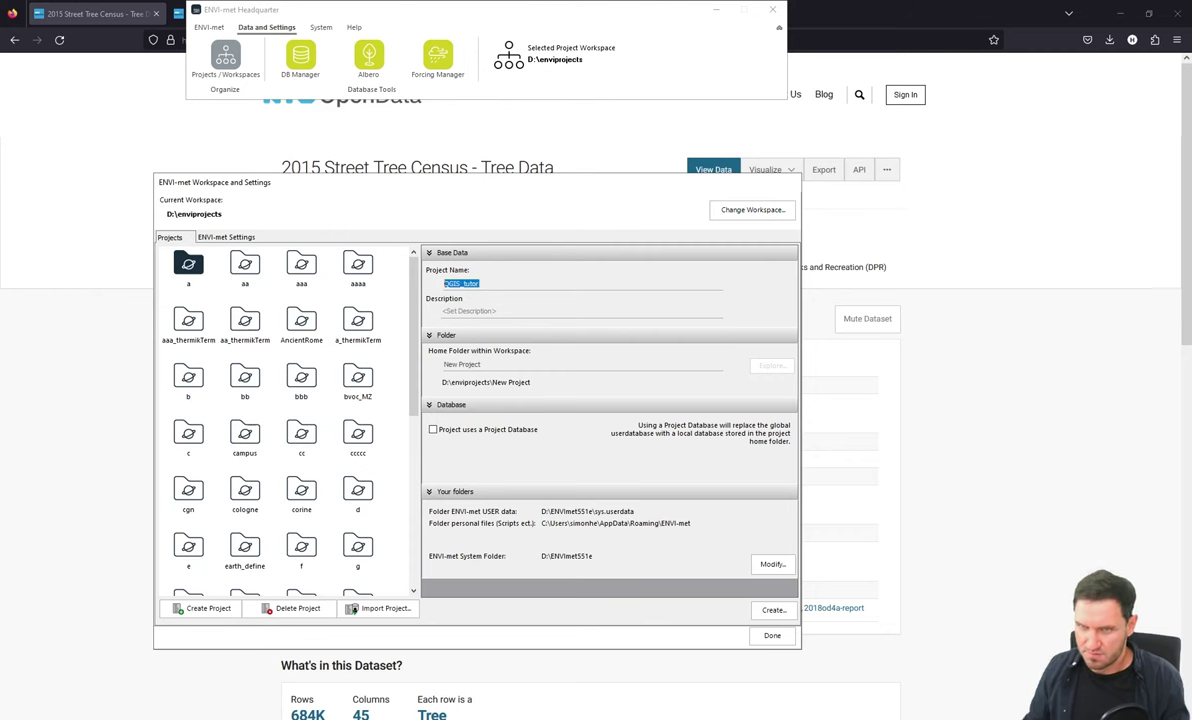
left_click(520, 365)
key("ctrl+v")
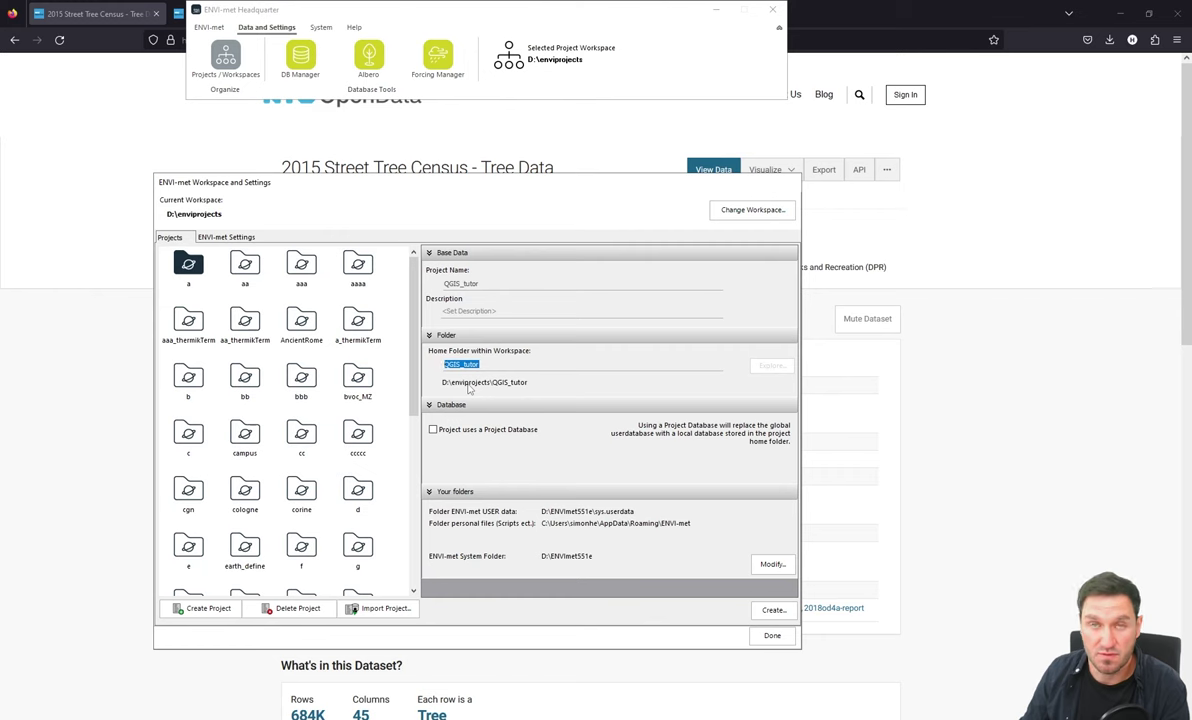
Step: Enable a project database for QGIS_tutor and create the project together with its folder
left_click(460, 433)
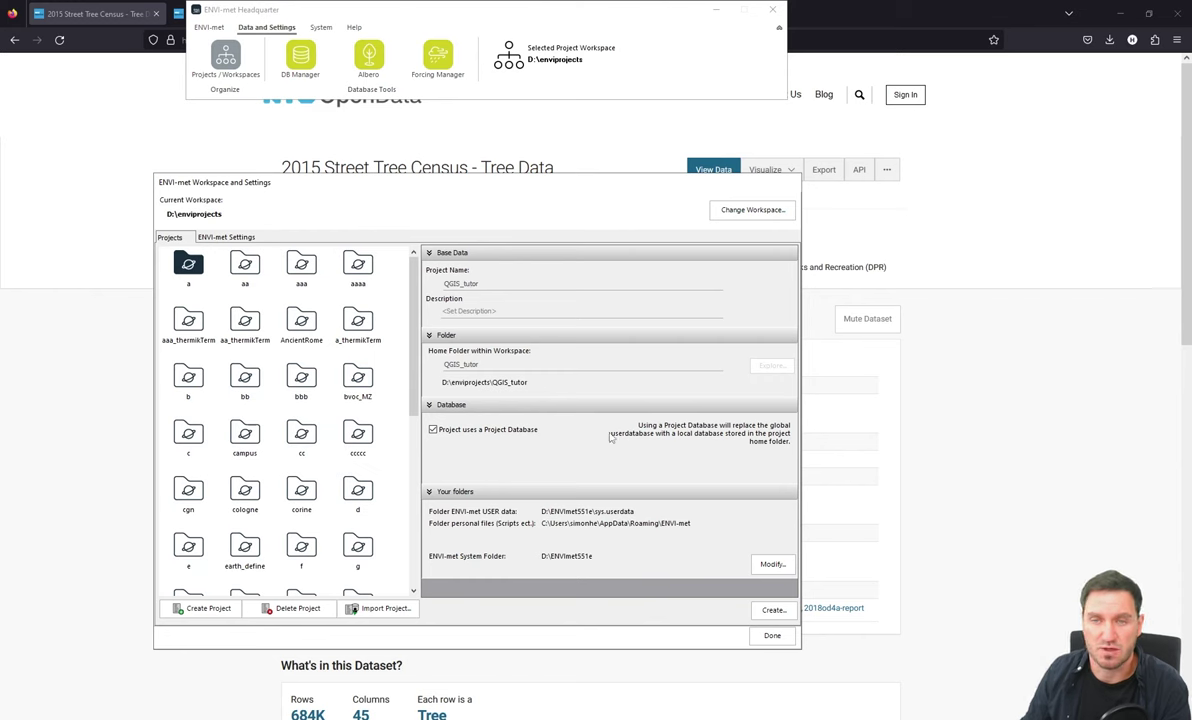
left_click(772, 611)
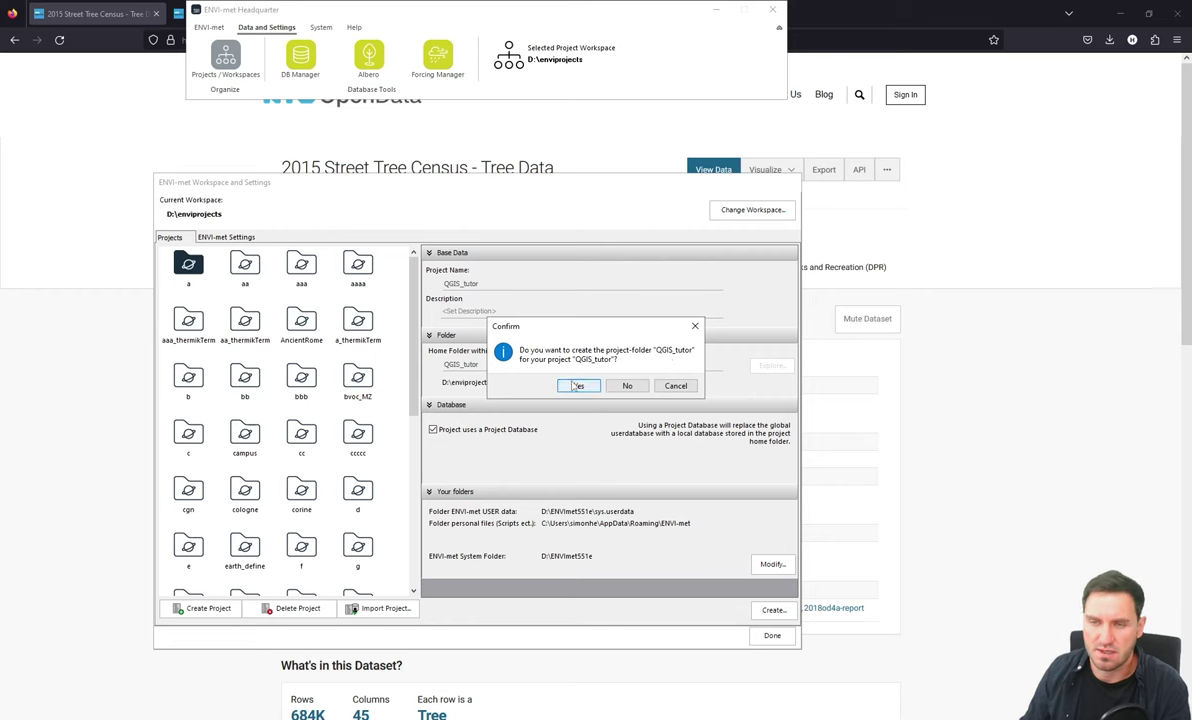
left_click(577, 387)
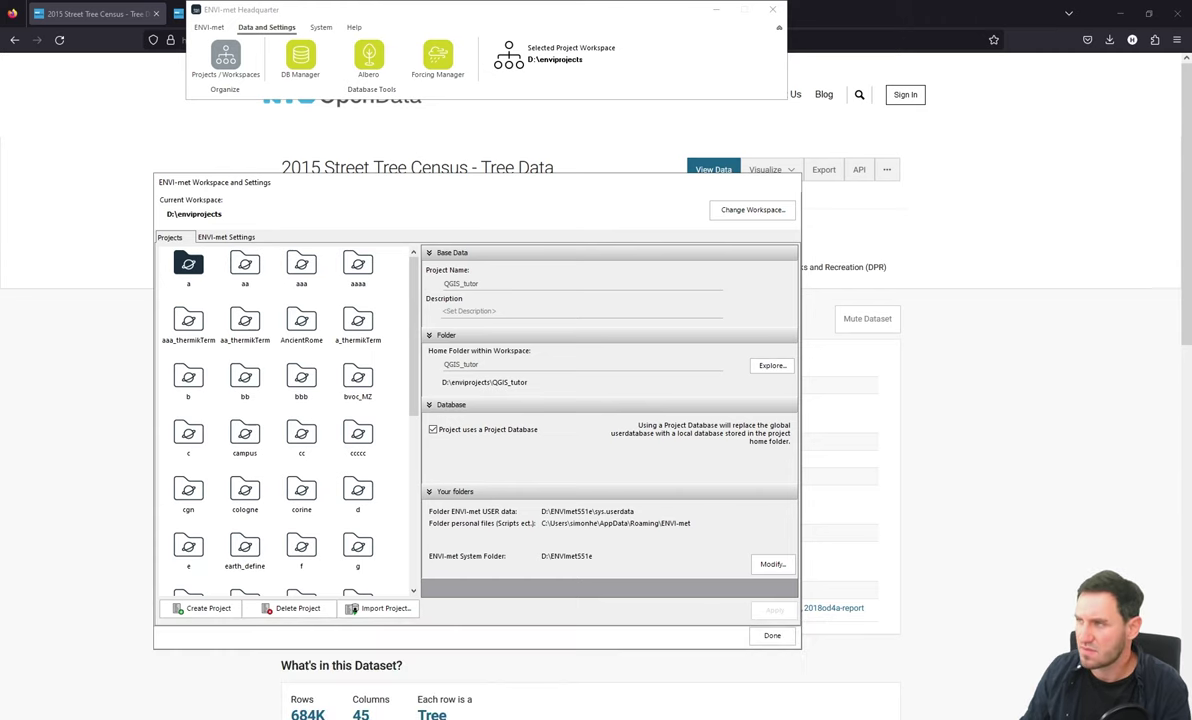
Step: Explore the project workspace in the file manager and open the QGIS_tutor folder
left_click(772, 365)
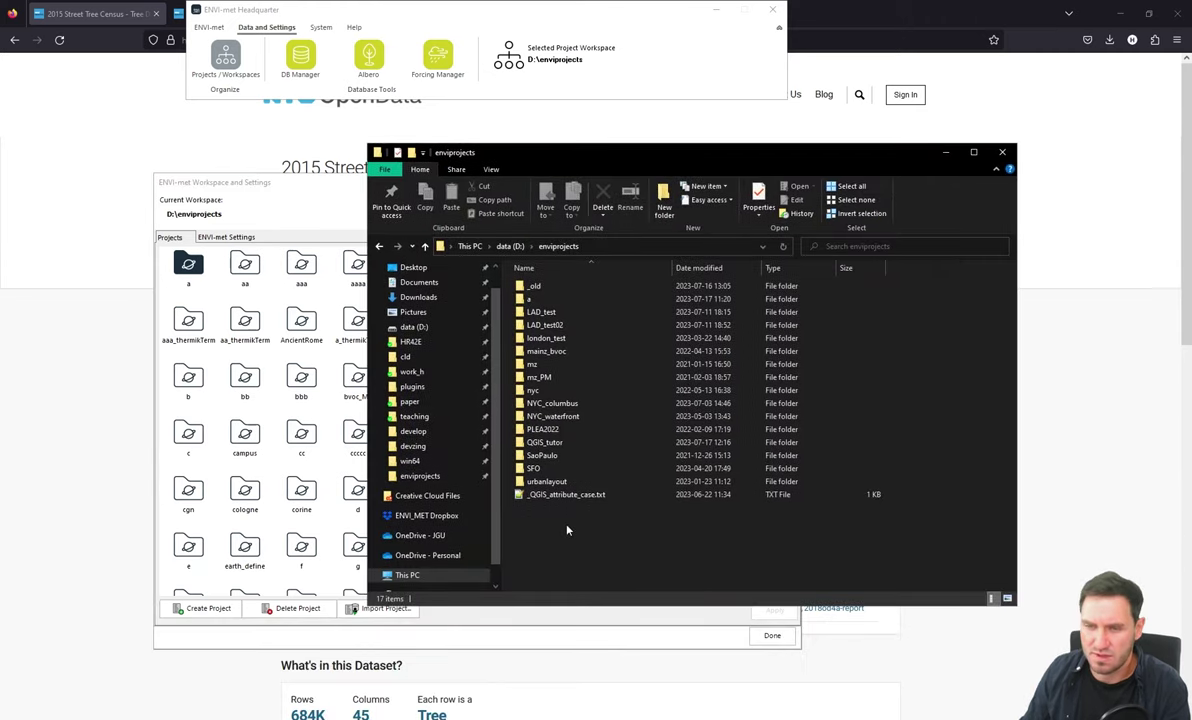
left_click(546, 444)
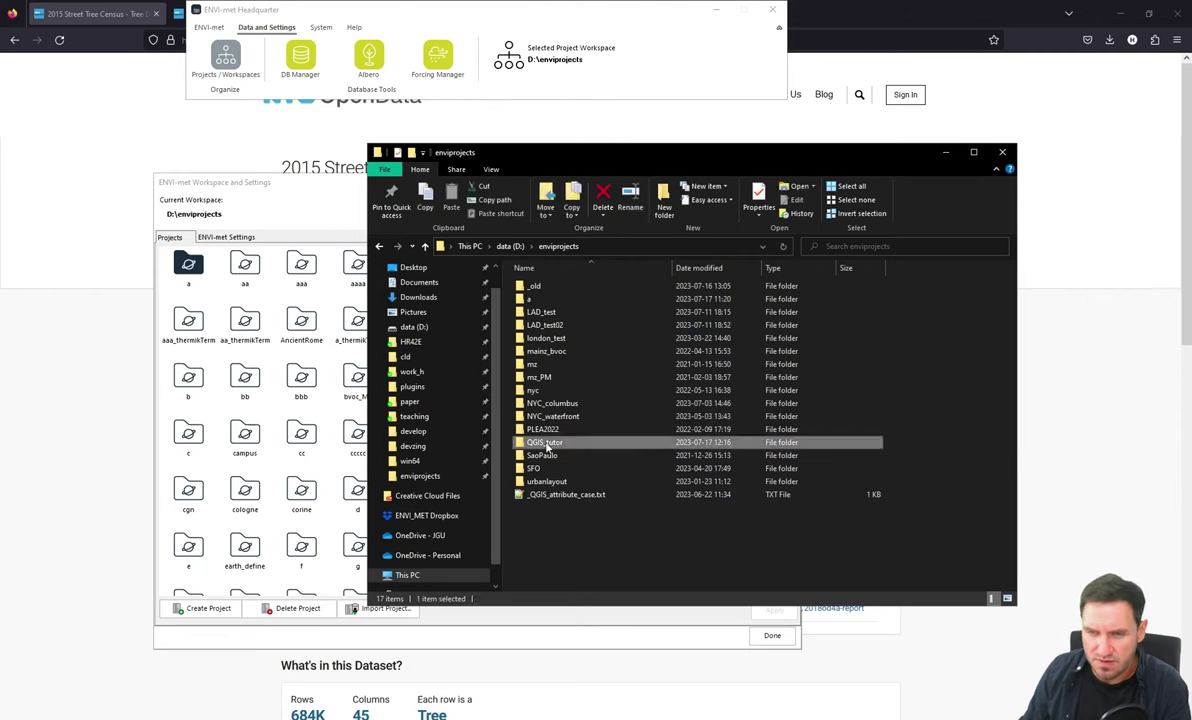
double_click(546, 445)
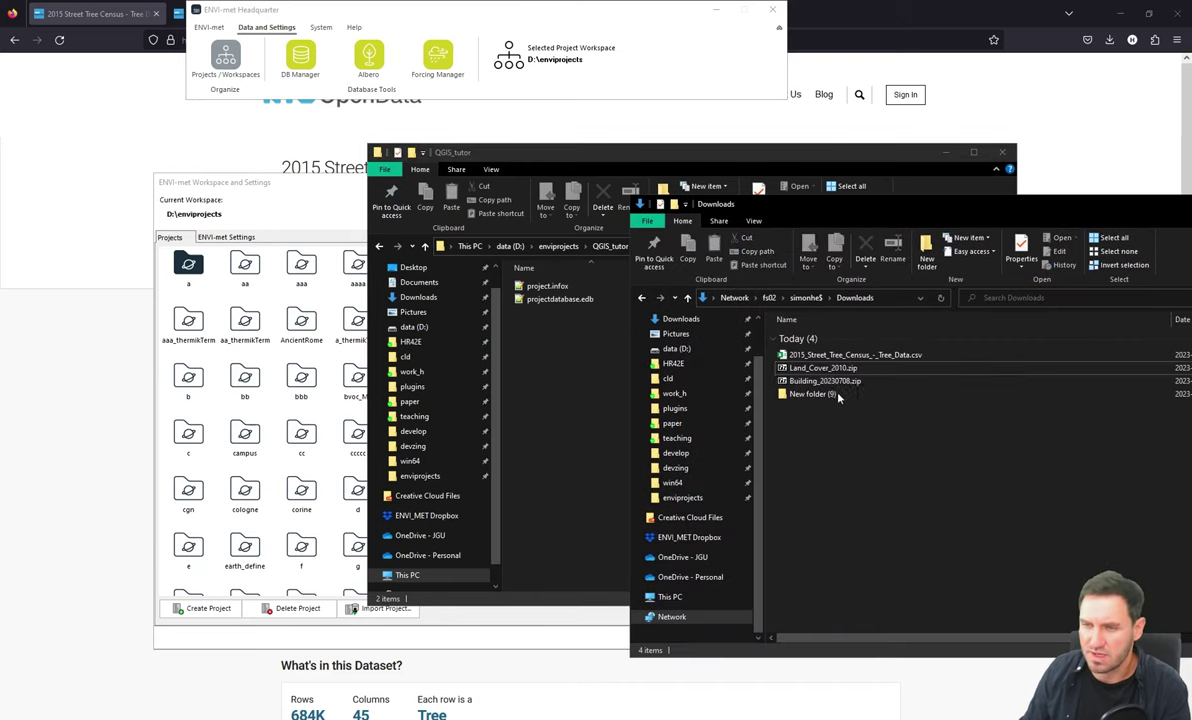
Step: Move the 2015 Street Tree Census CSV, Land_Cover_2010.zip and Building_20230708.zip from Downloads into the QGIS_tutor folder
left_click(838, 356)
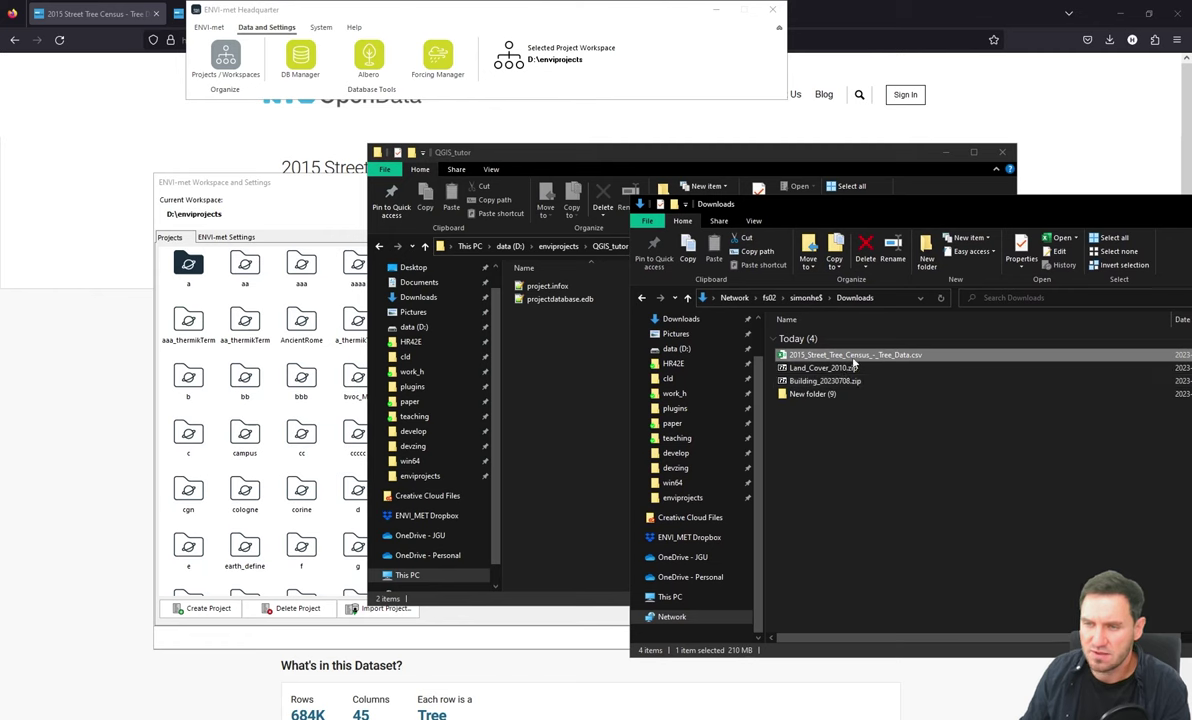
left_click_drag(855, 363, 595, 358)
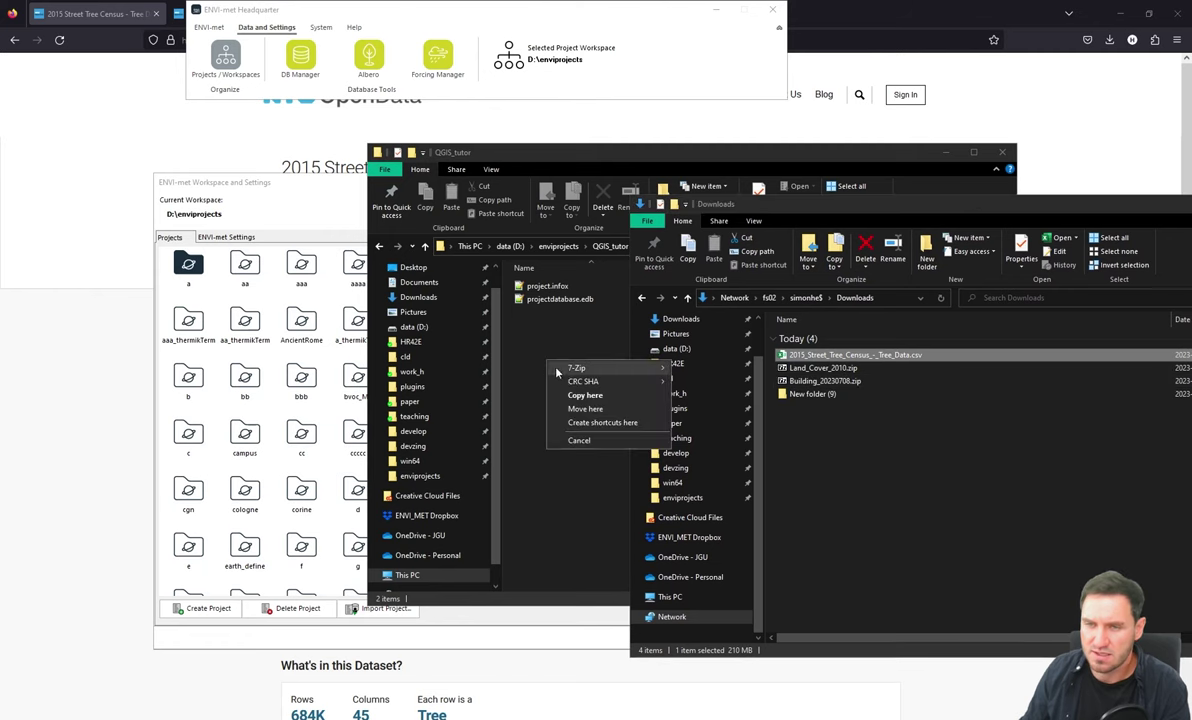
left_click(593, 409)
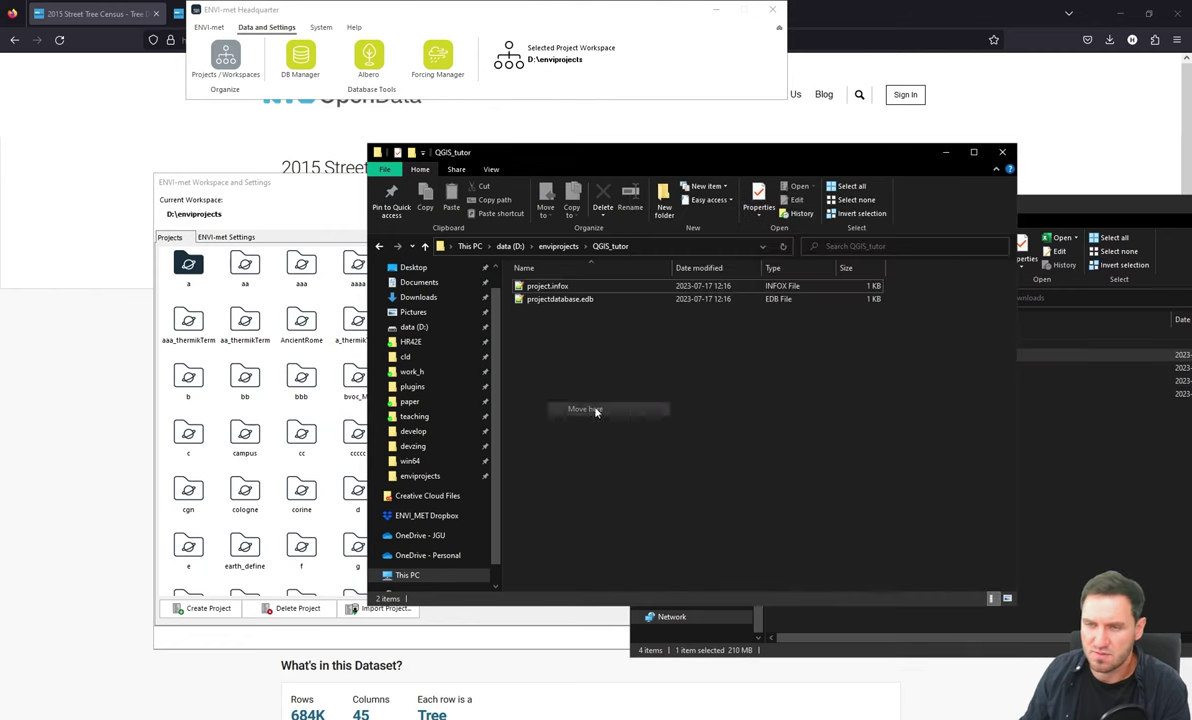
left_click(1101, 480)
left_click(835, 368)
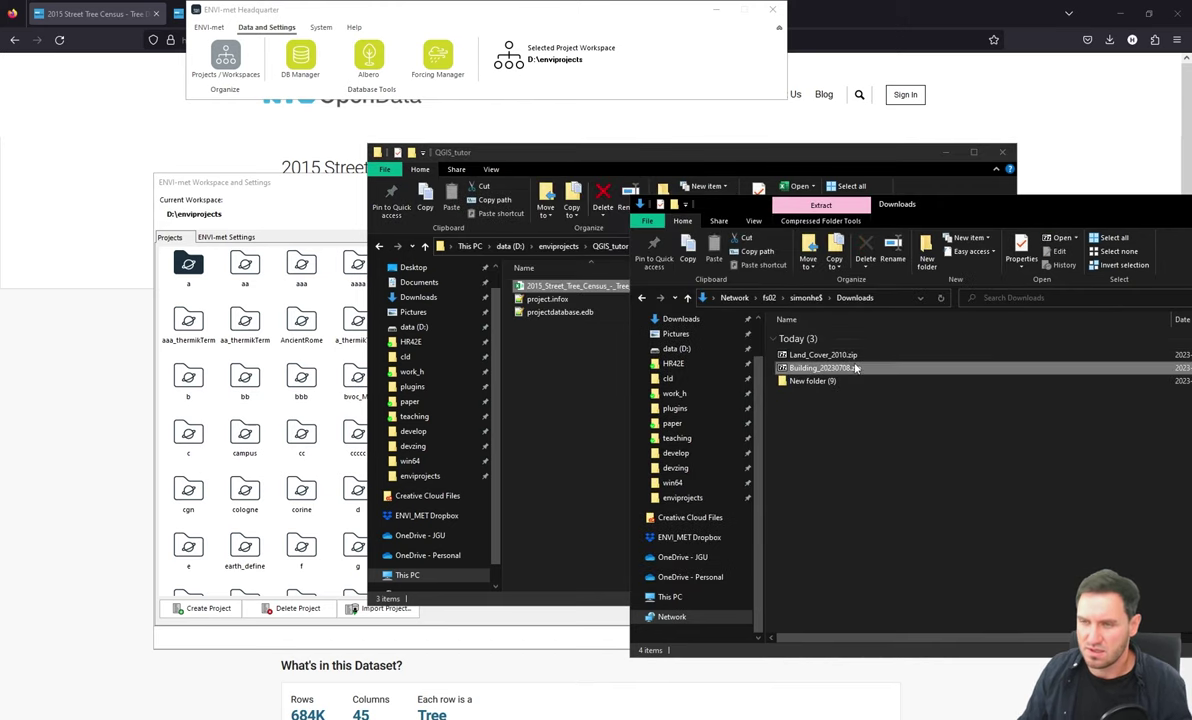
left_click(830, 356, "ctrl")
left_click_drag(830, 356, 568, 366)
left_click(606, 429)
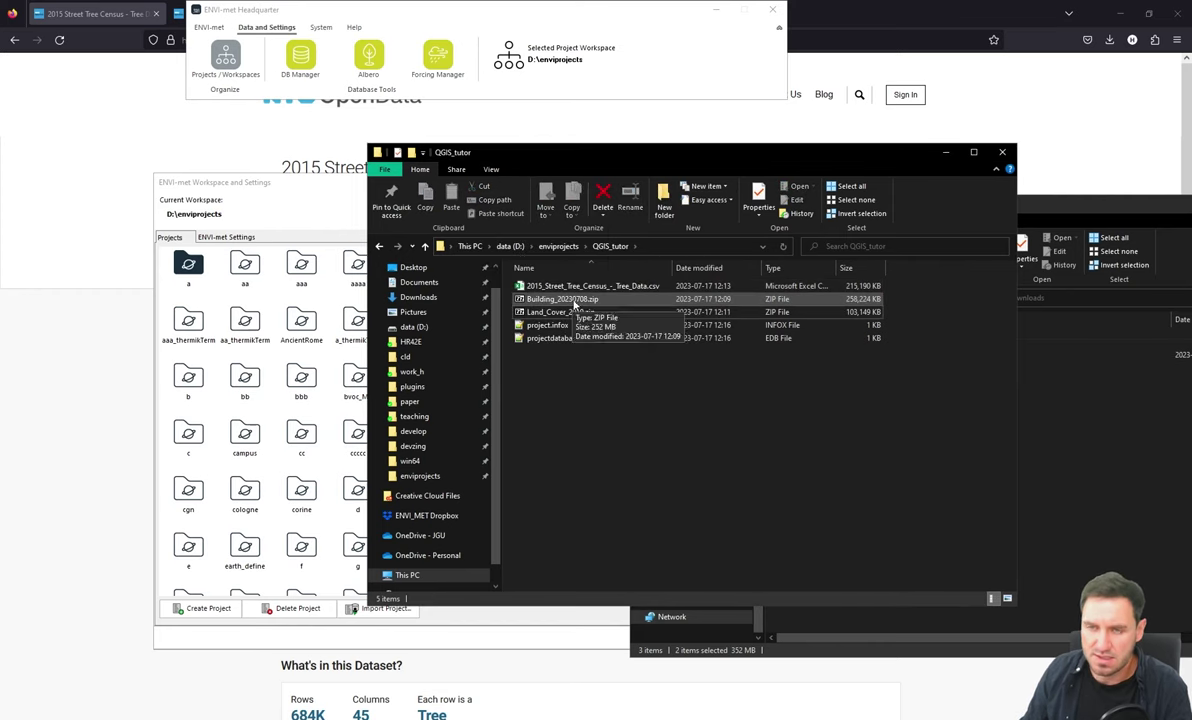
Step: Open the Building_20230708.zip archive, and create and open a folder named build inside QGIS_tutor for its contents
left_click(574, 301)
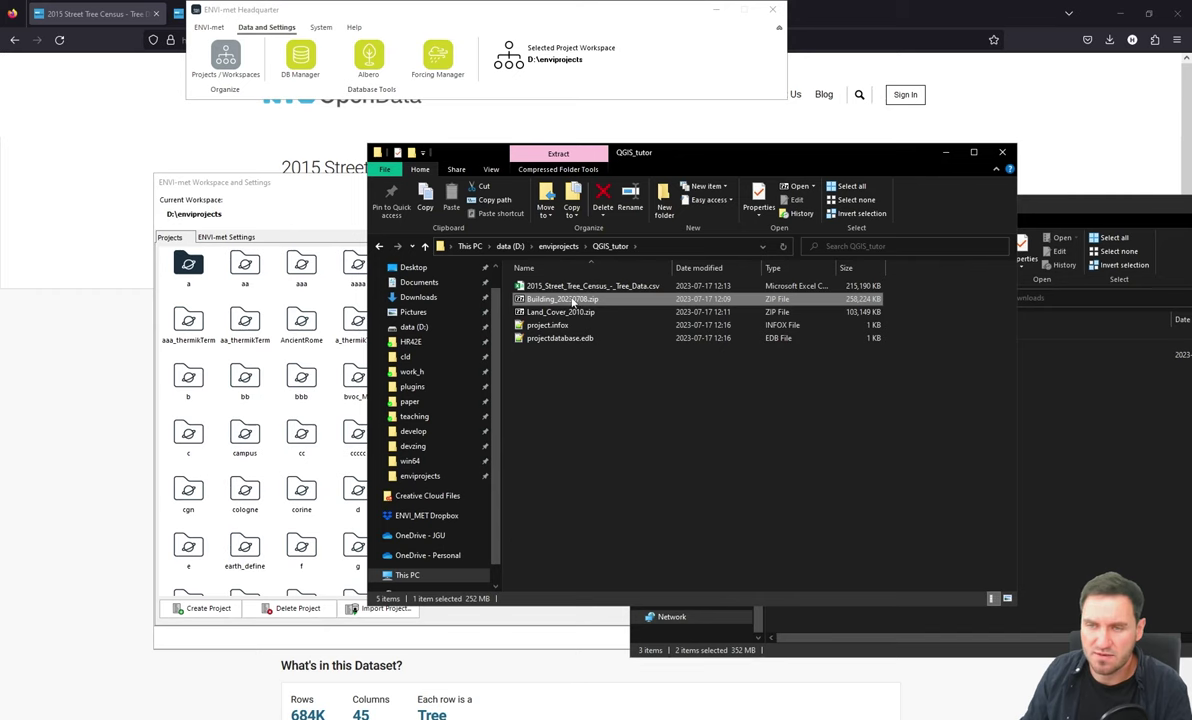
double_click(562, 300)
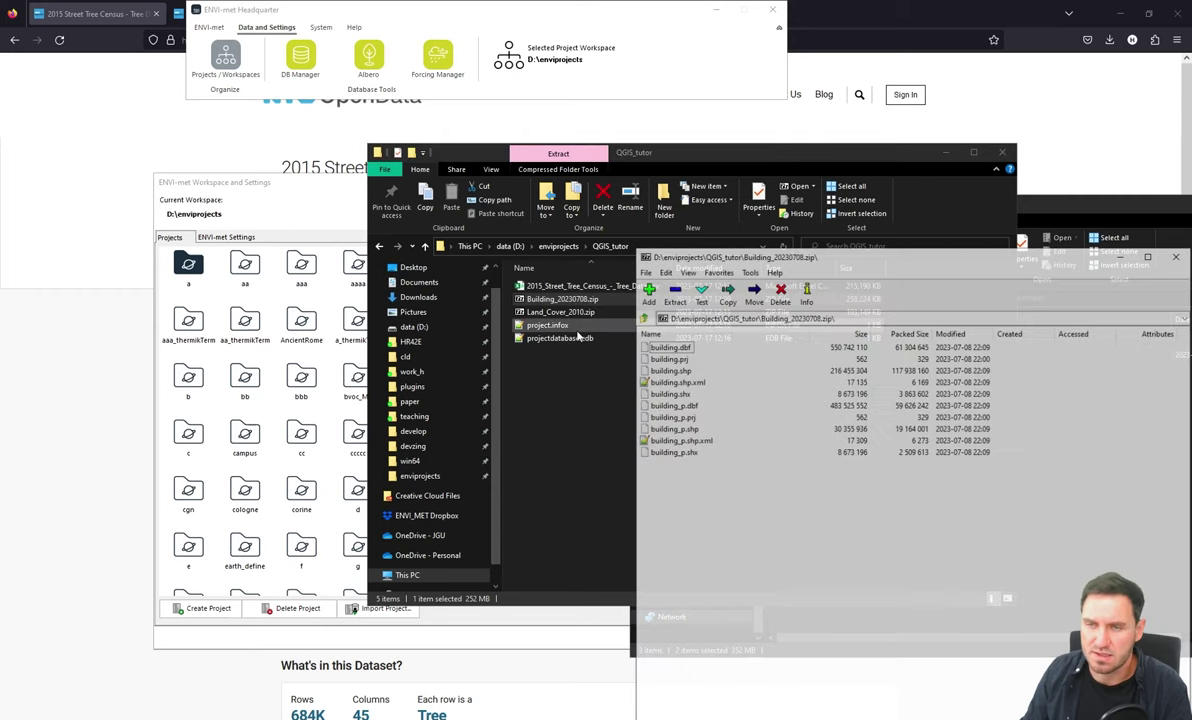
mouse_move(672, 470)
left_mouse_down()
mouse_move(626, 324)
mouse_move(670, 470)
left_mouse_up()
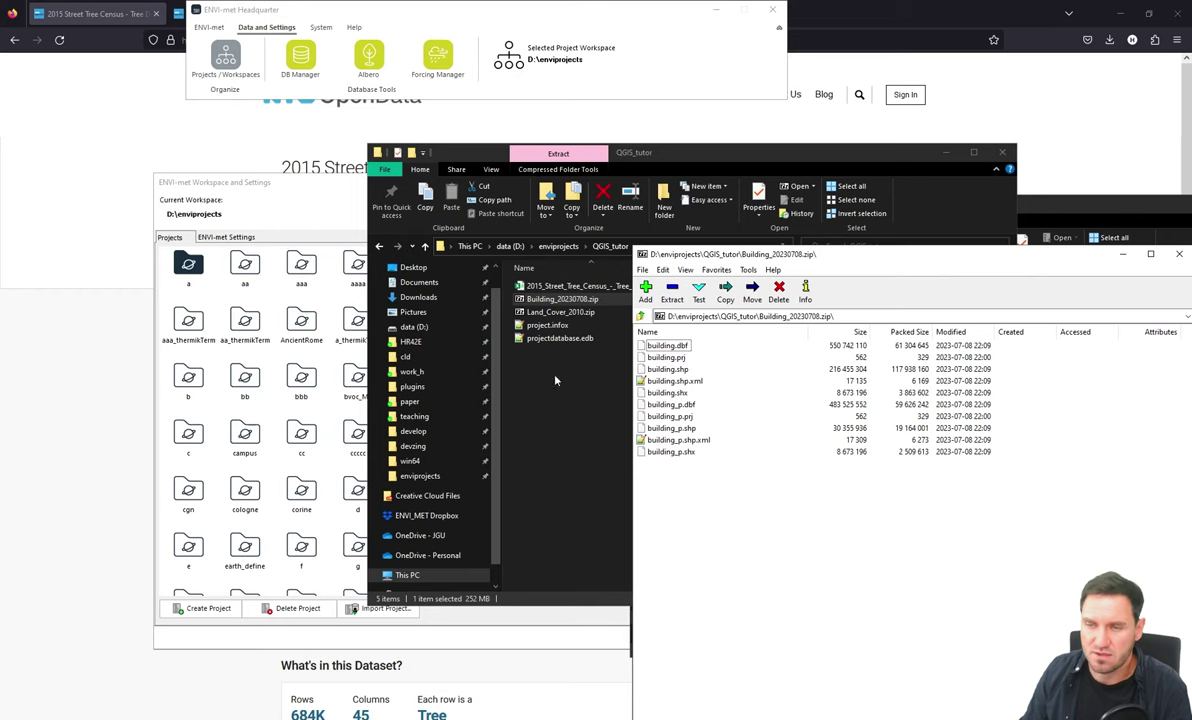
left_click(541, 420)
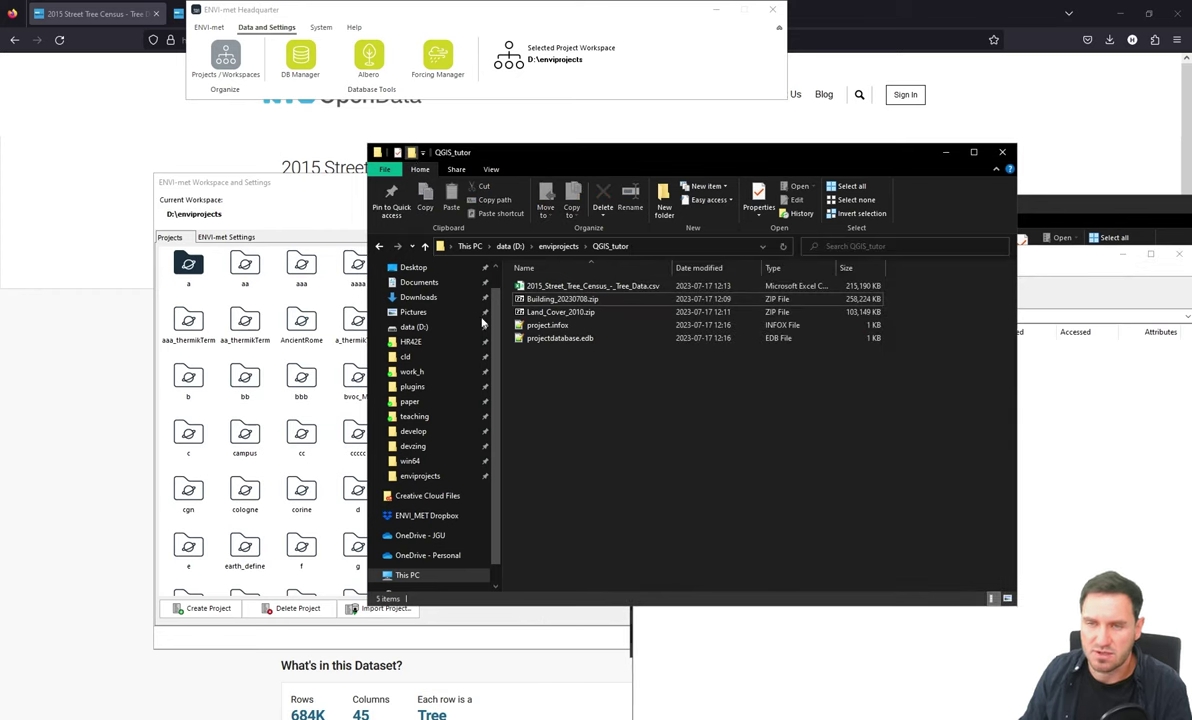
key("ctrl+shift+n")
type("build")
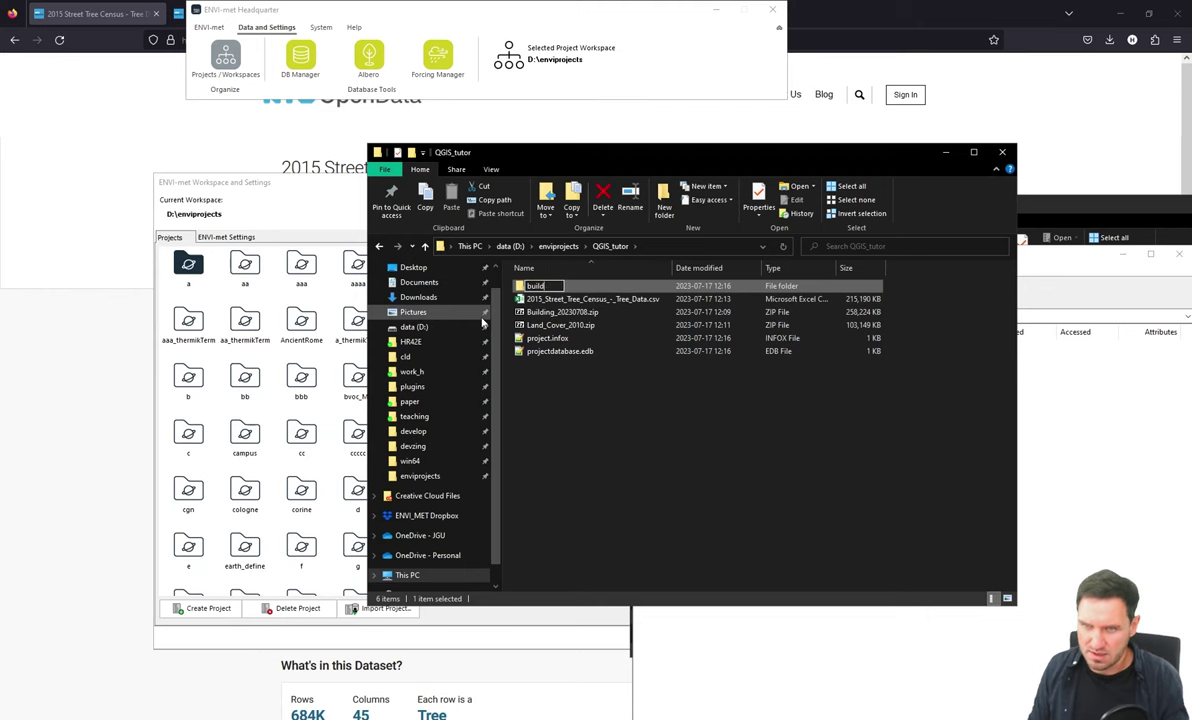
key("Return")
key("Return")
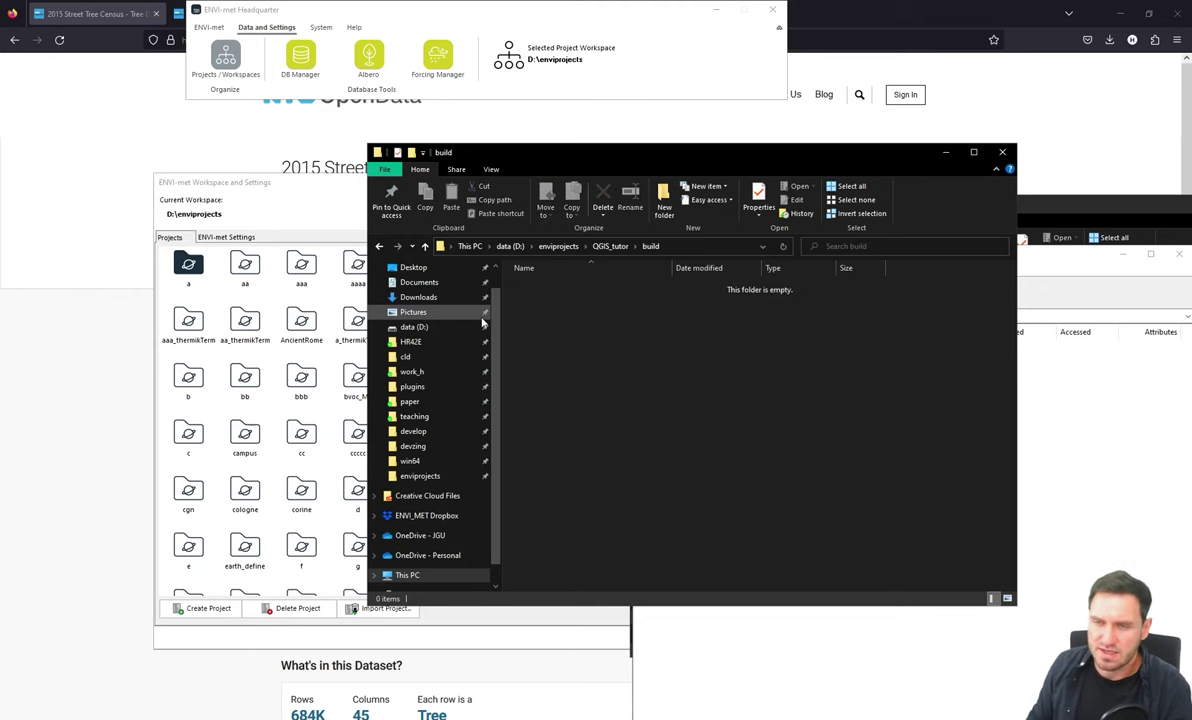
Step: Extract all files of the building archive into the build folder, return to QGIS_tutor and close the archive
left_click(887, 655)
left_click_drag(732, 517, 578, 360)
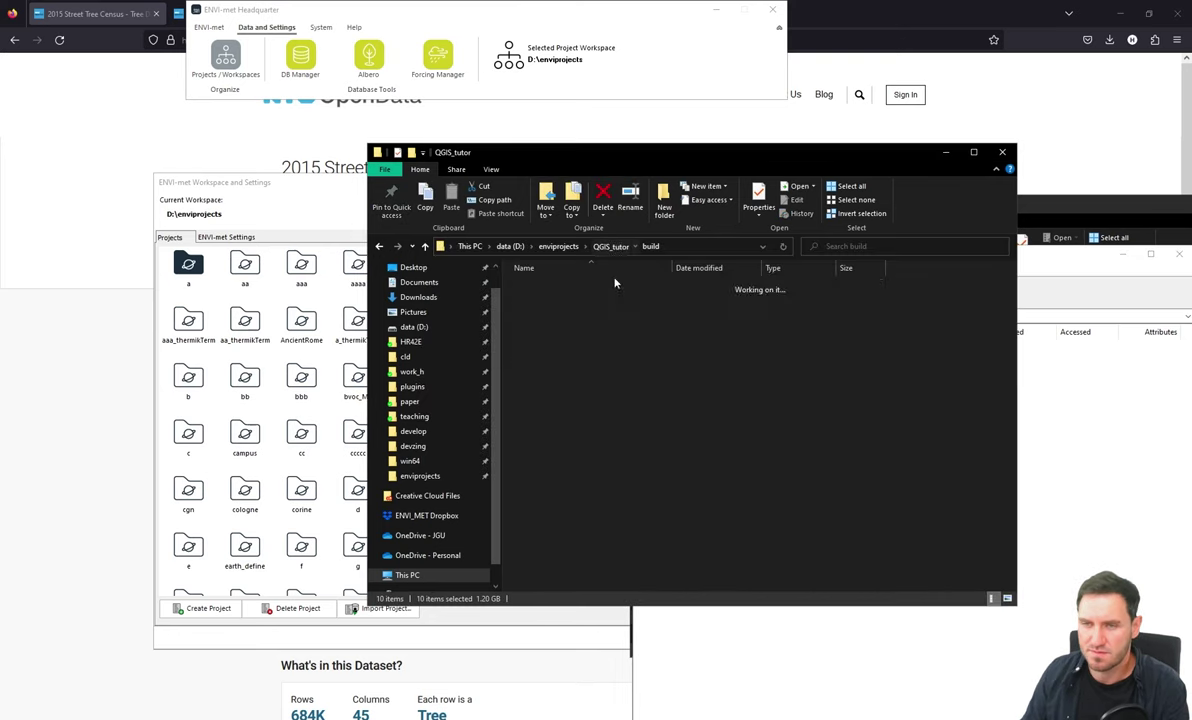
left_click(612, 246)
left_click(729, 579)
key("alt+F4")
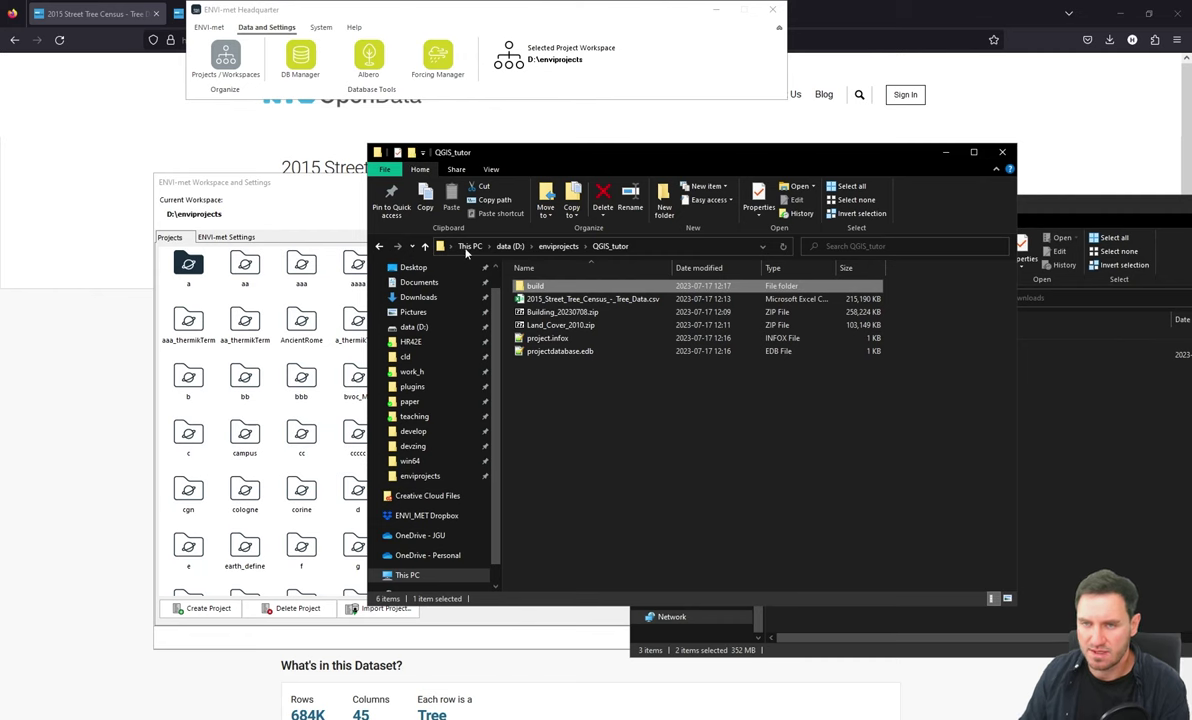
Step: Create a folder named lc inside QGIS_tutor and open it
key("ctrl+shift+n")
type("lc")
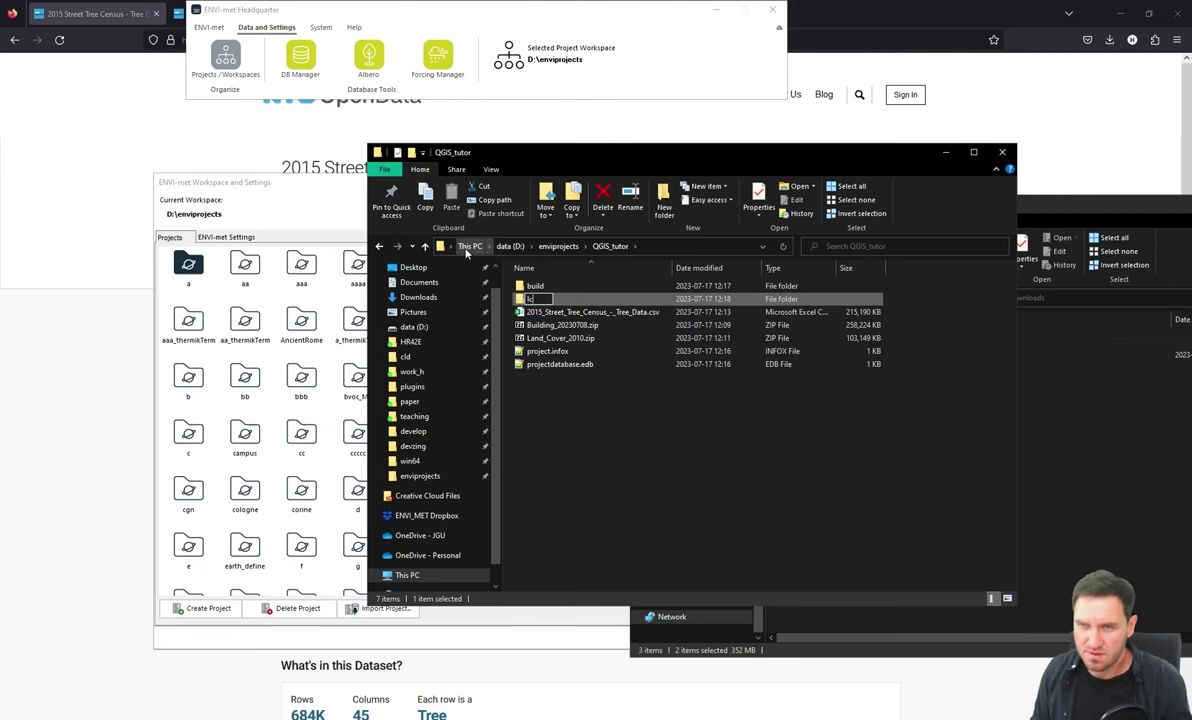
key("Return")
key("Return")
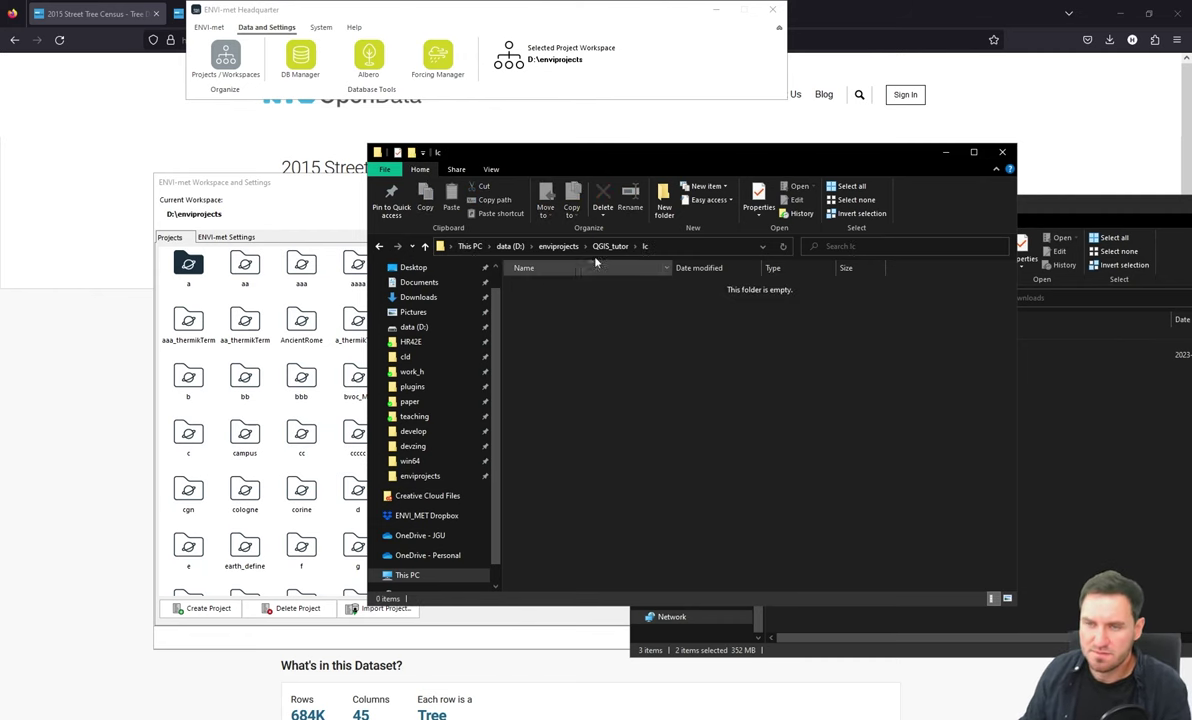
Step: Extract all files of Land_Cover_2010.zip into the lc folder
left_click(548, 338)
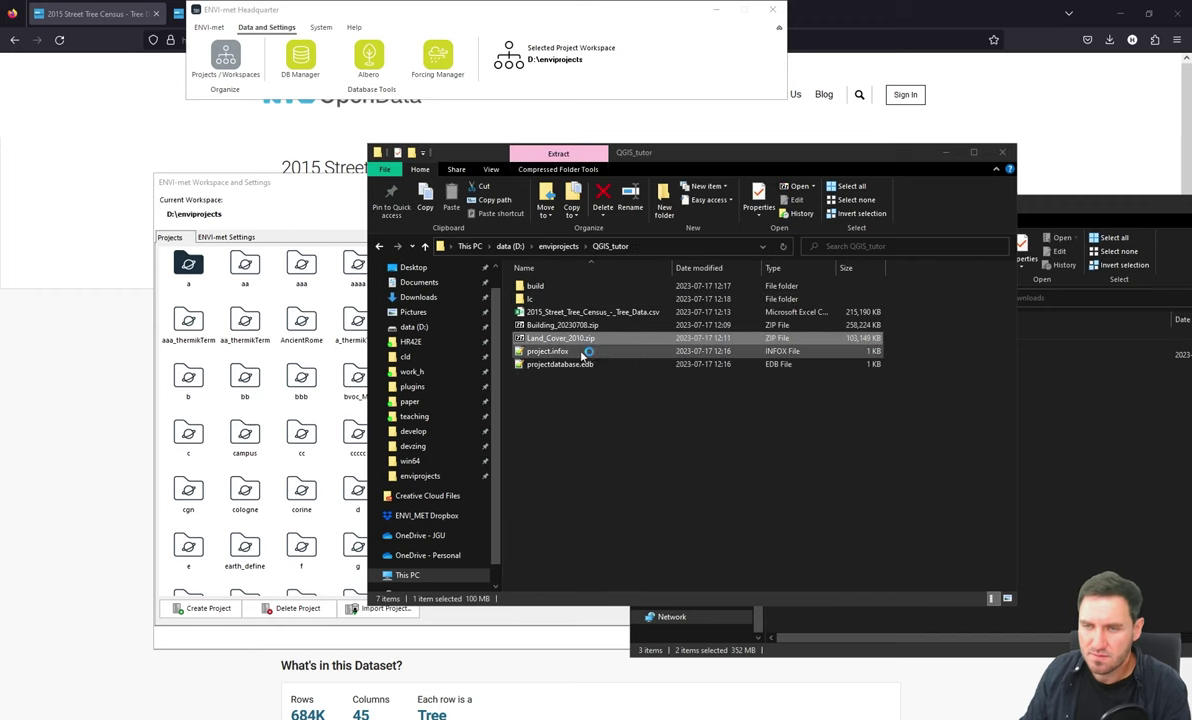
double_click(548, 338)
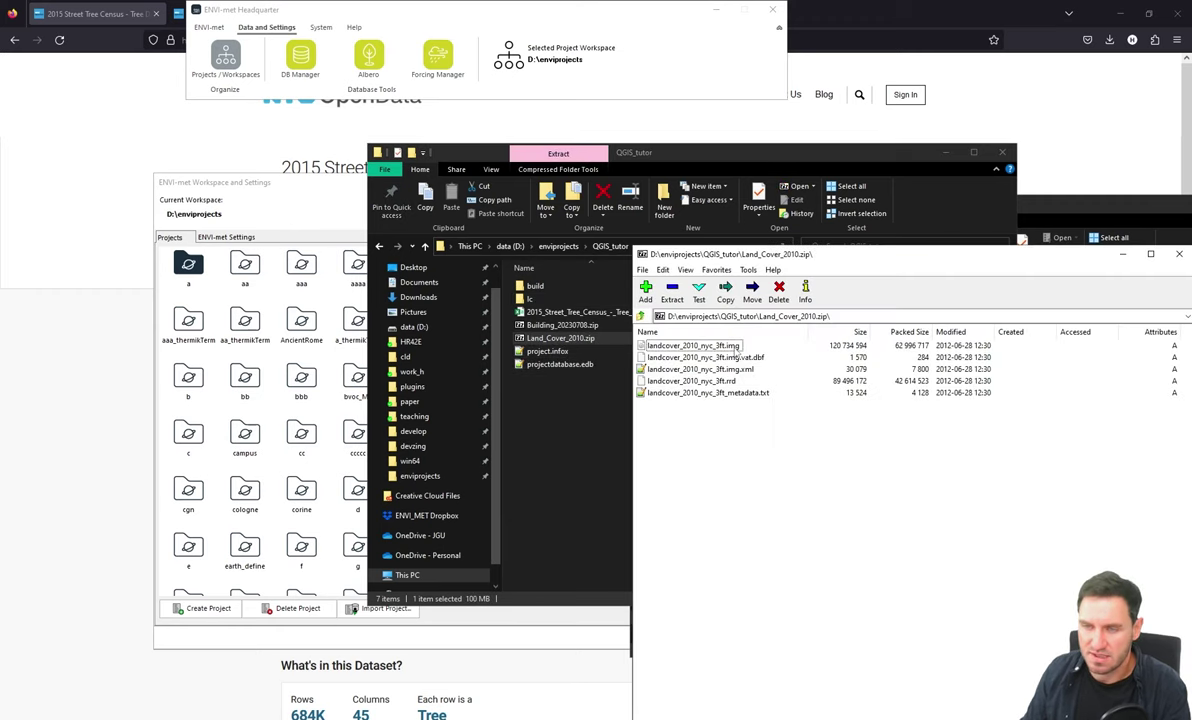
left_click_drag(706, 250, 813, 227)
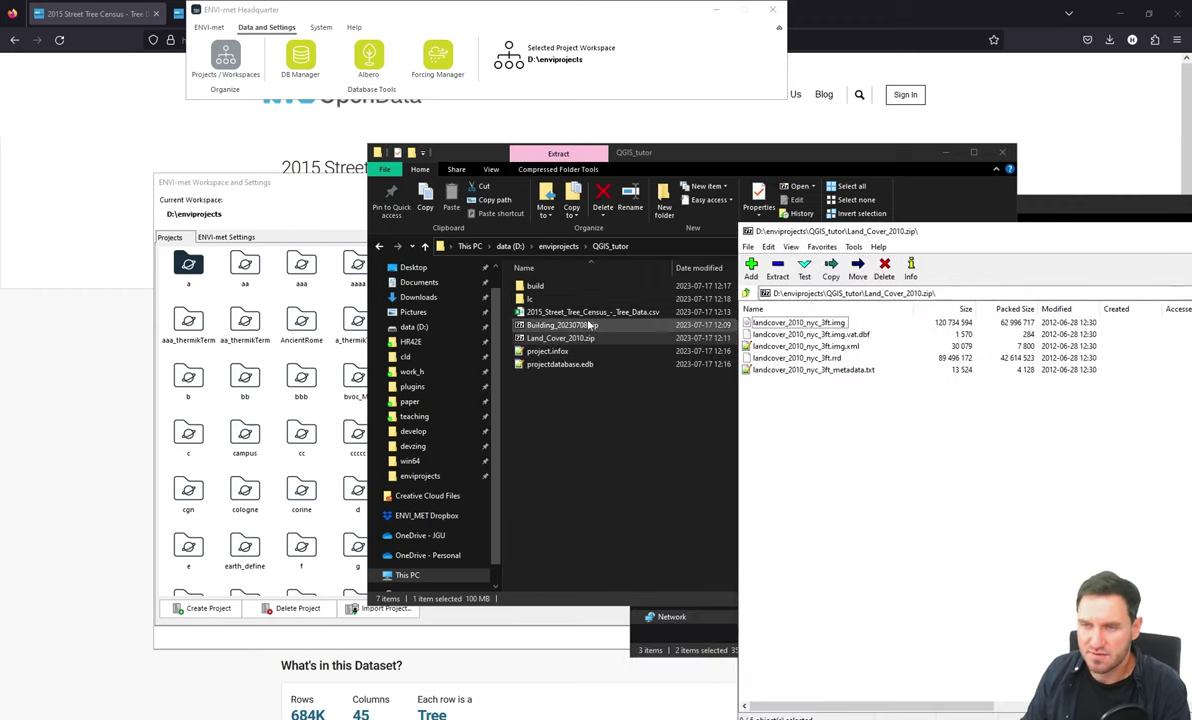
left_click(547, 300)
double_click(547, 300)
left_click(770, 352)
key("ctrl+a")
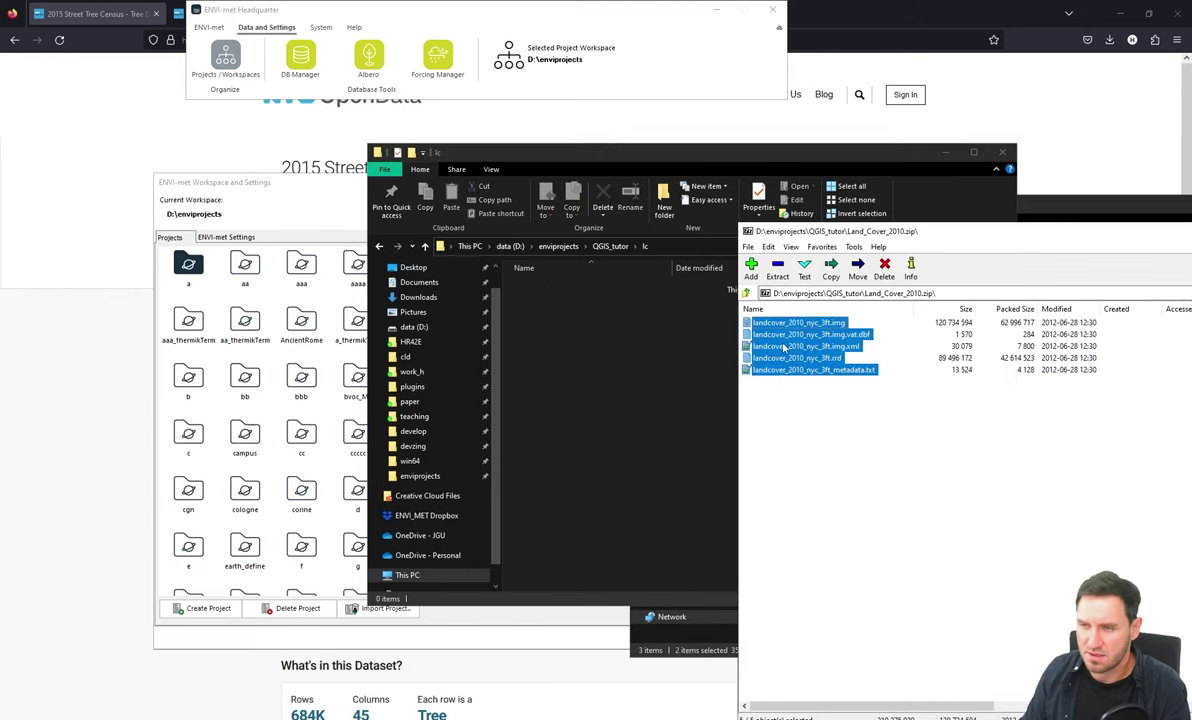
left_click_drag(800, 346, 653, 348)
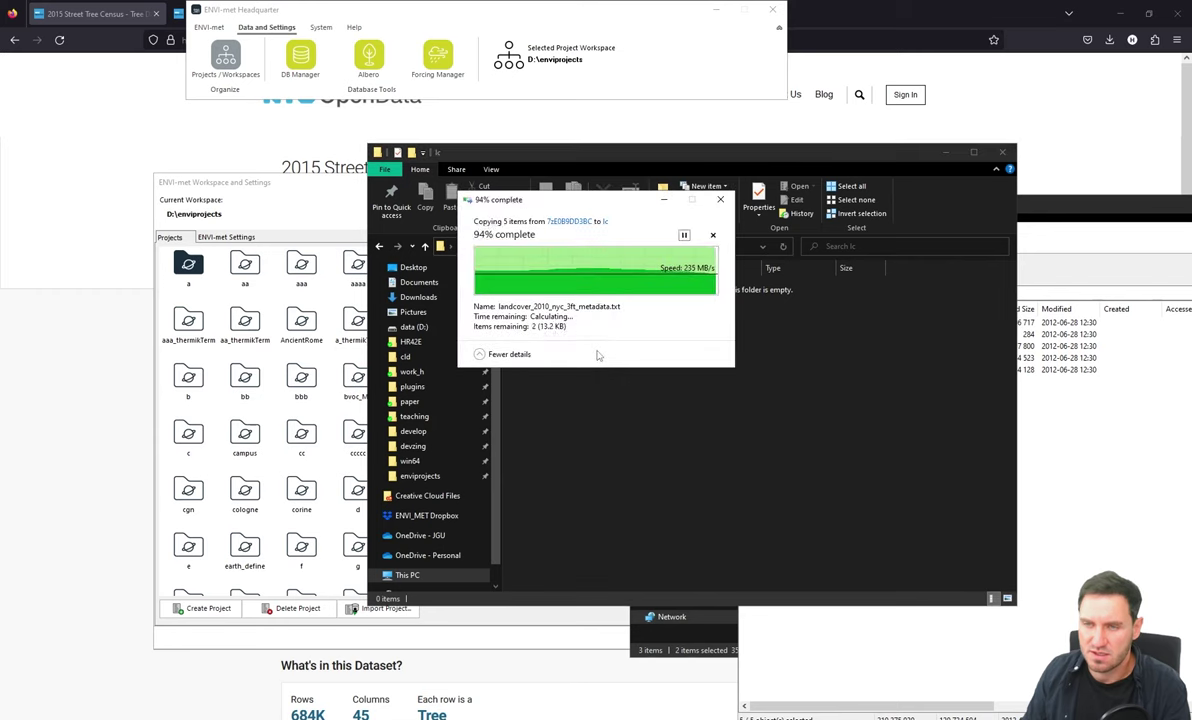
left_click(1056, 473)
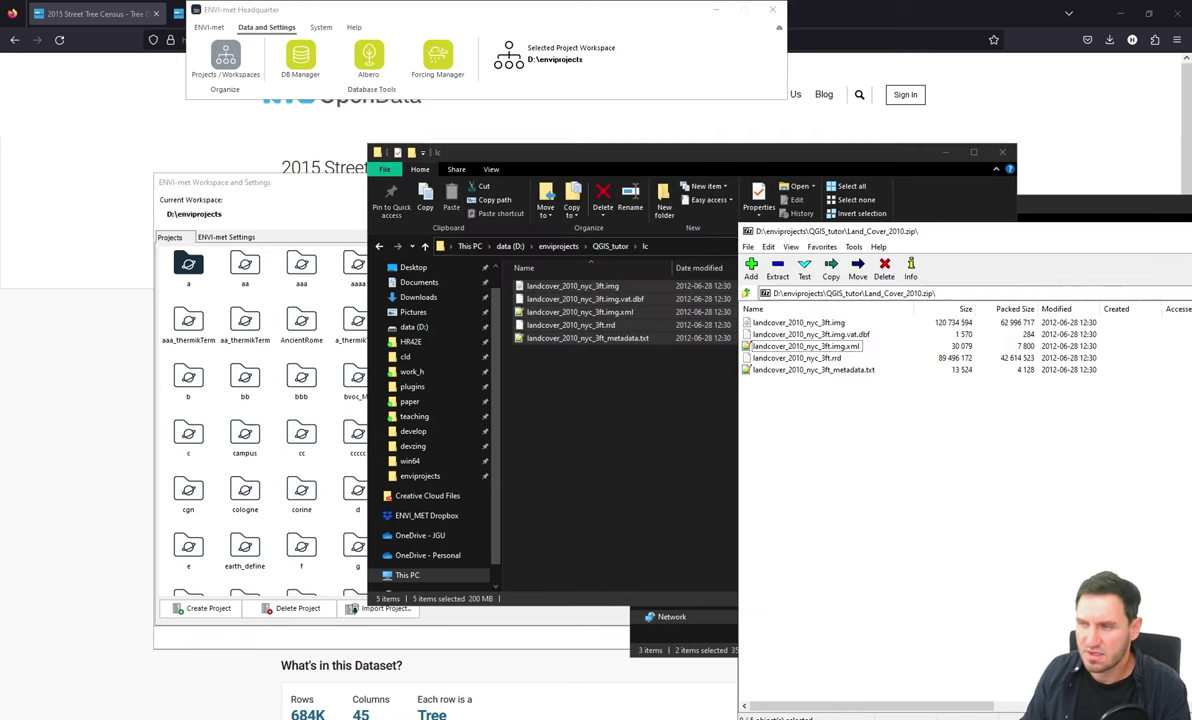
Step: Close the land cover archive, return to the QGIS_tutor folder and select the 2015 Street Tree Census CSV
left_click(567, 385)
left_click(610, 246)
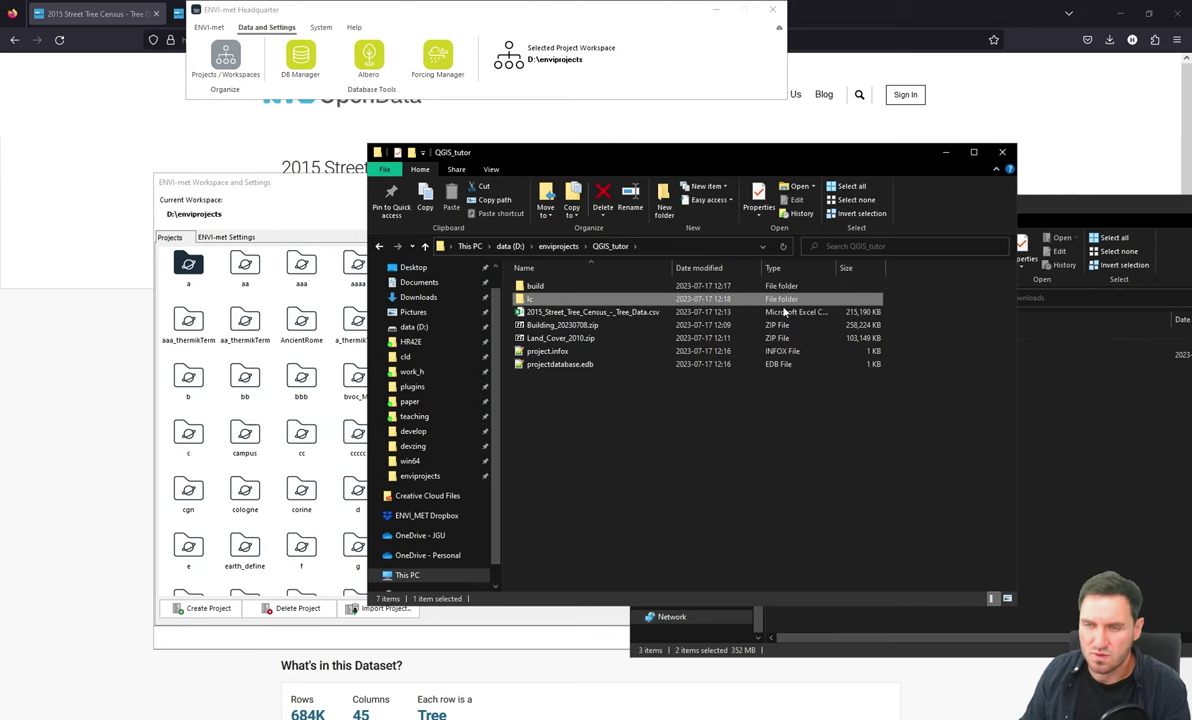
left_click(596, 312)
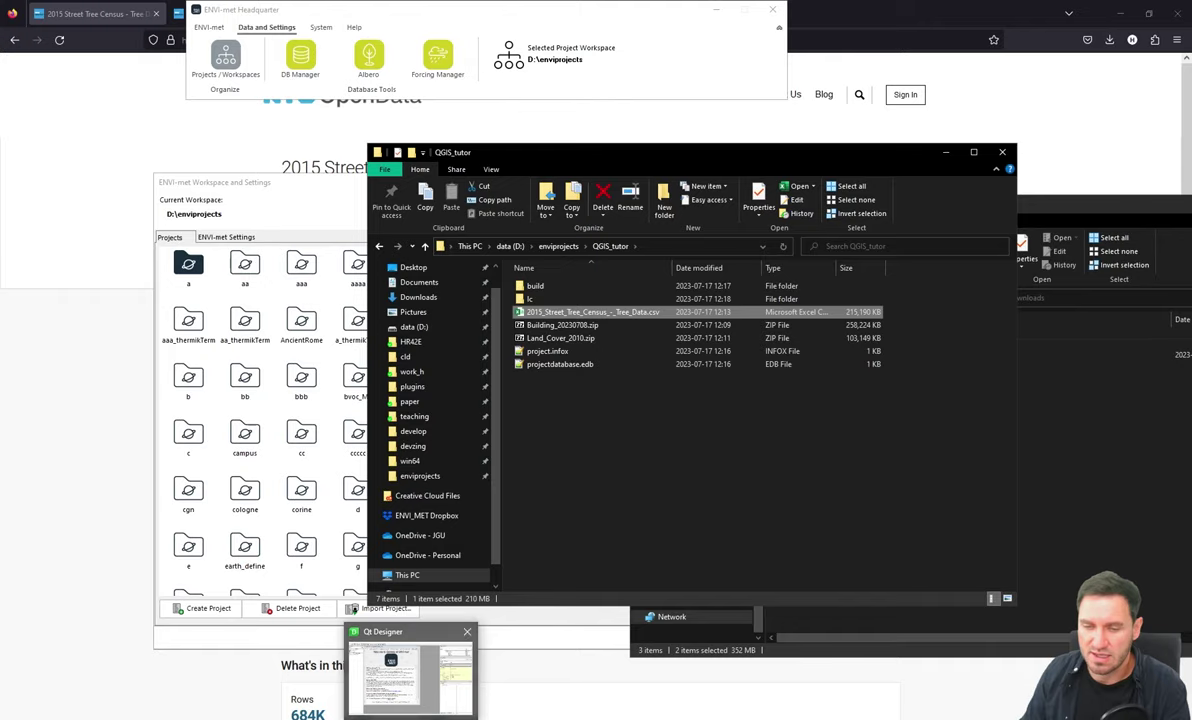
Step: Switch to QGIS and expand enviprojects, QGIS_tutor and its build folder on drive D in the file browser
left_click(413, 680)
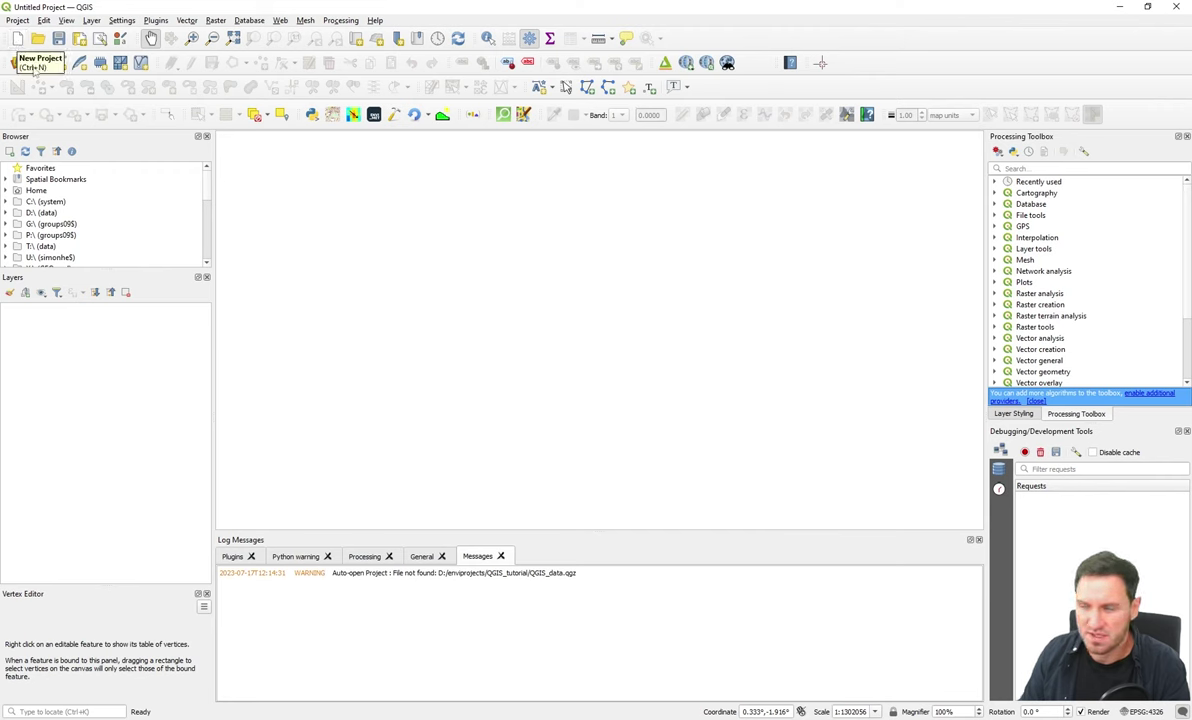
scroll(209, 197, "down", 1)
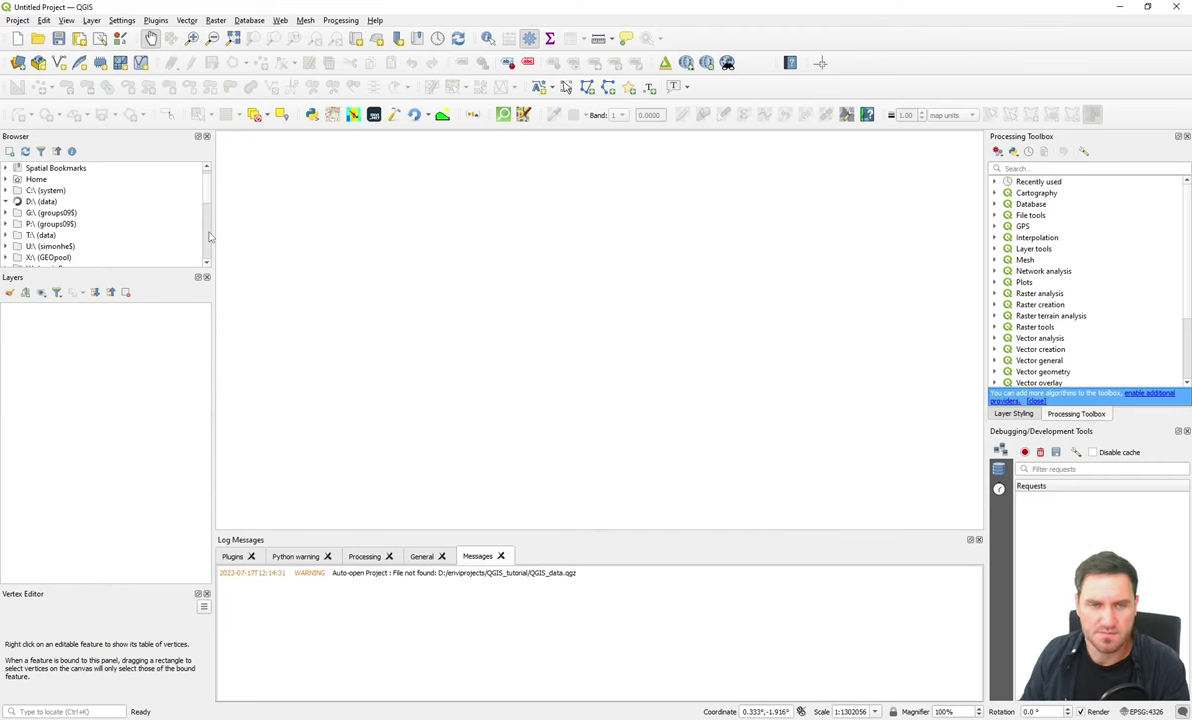
scroll(110, 224, "down", 1)
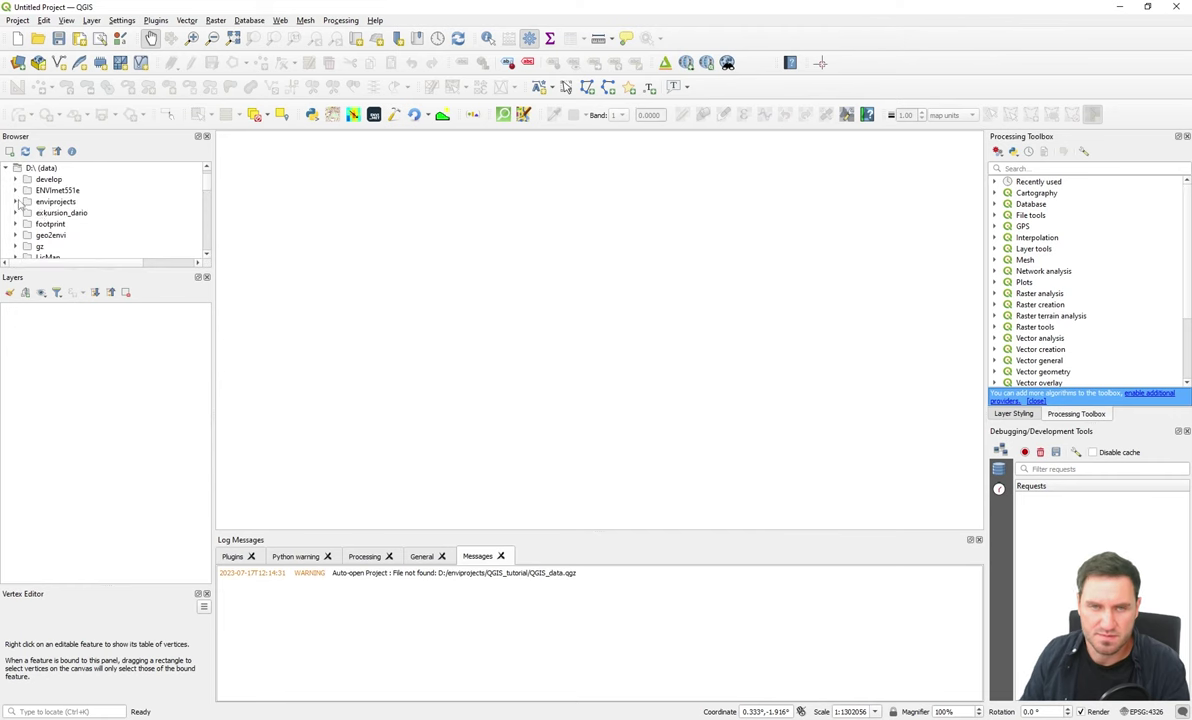
scroll(89, 231, "down", 2)
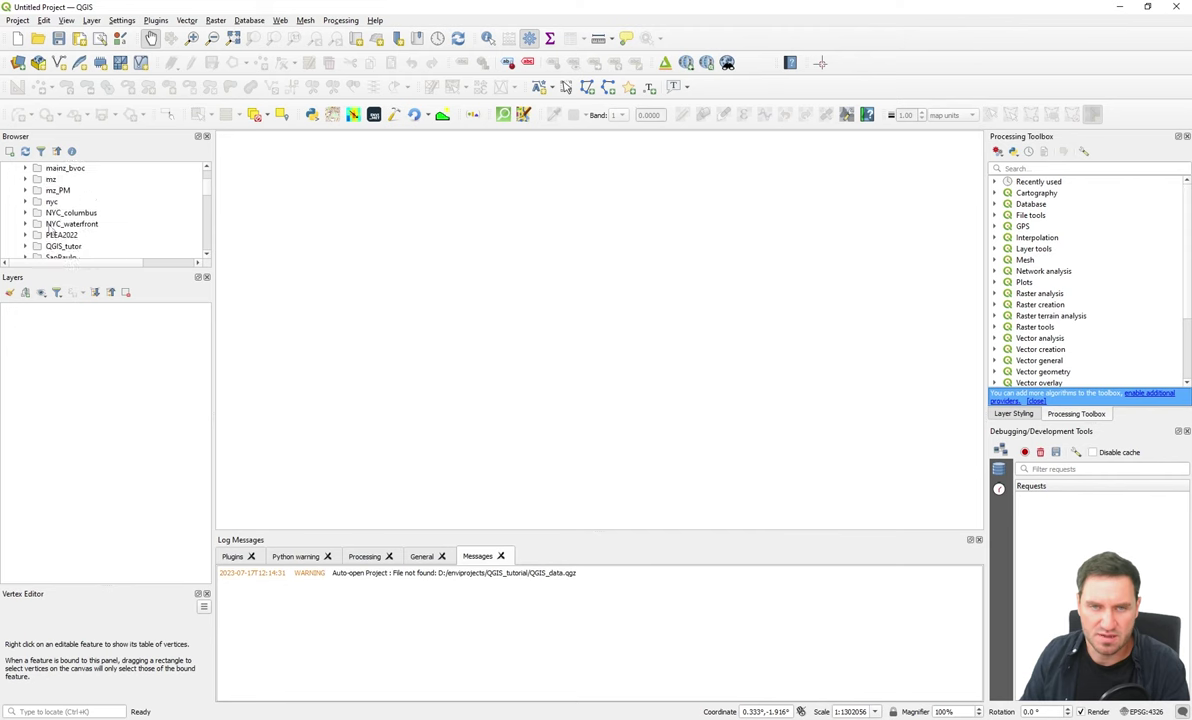
left_click(25, 213)
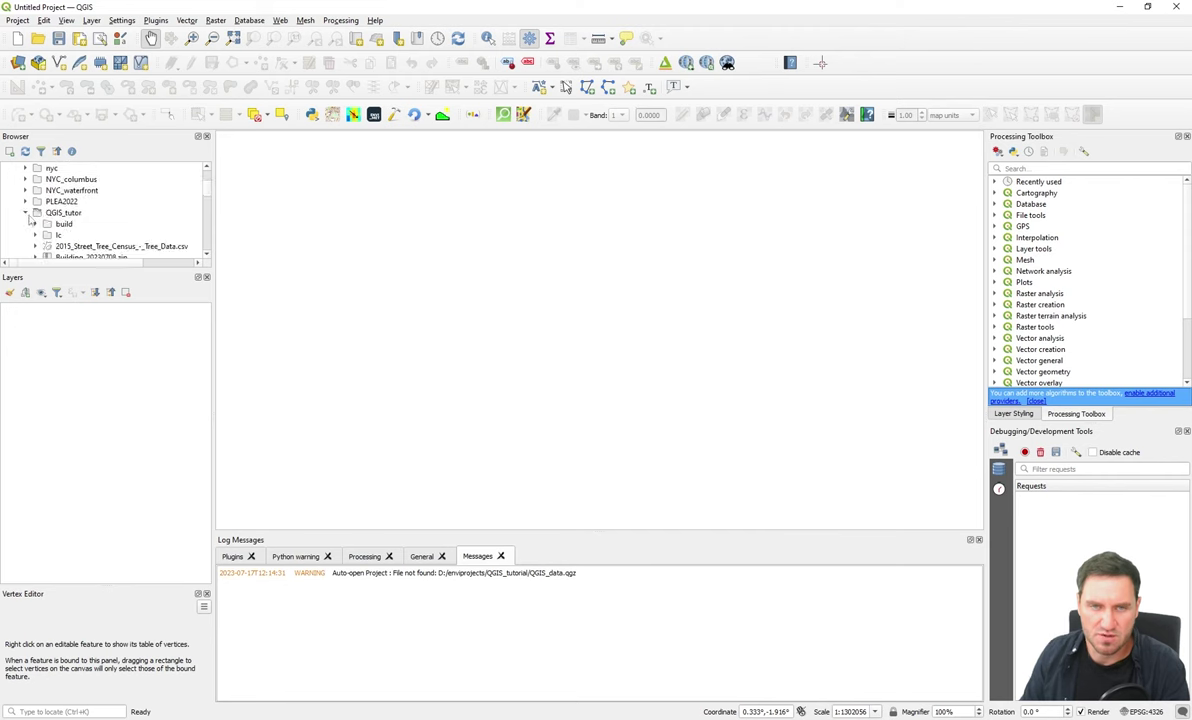
scroll(66, 233, "down", 1)
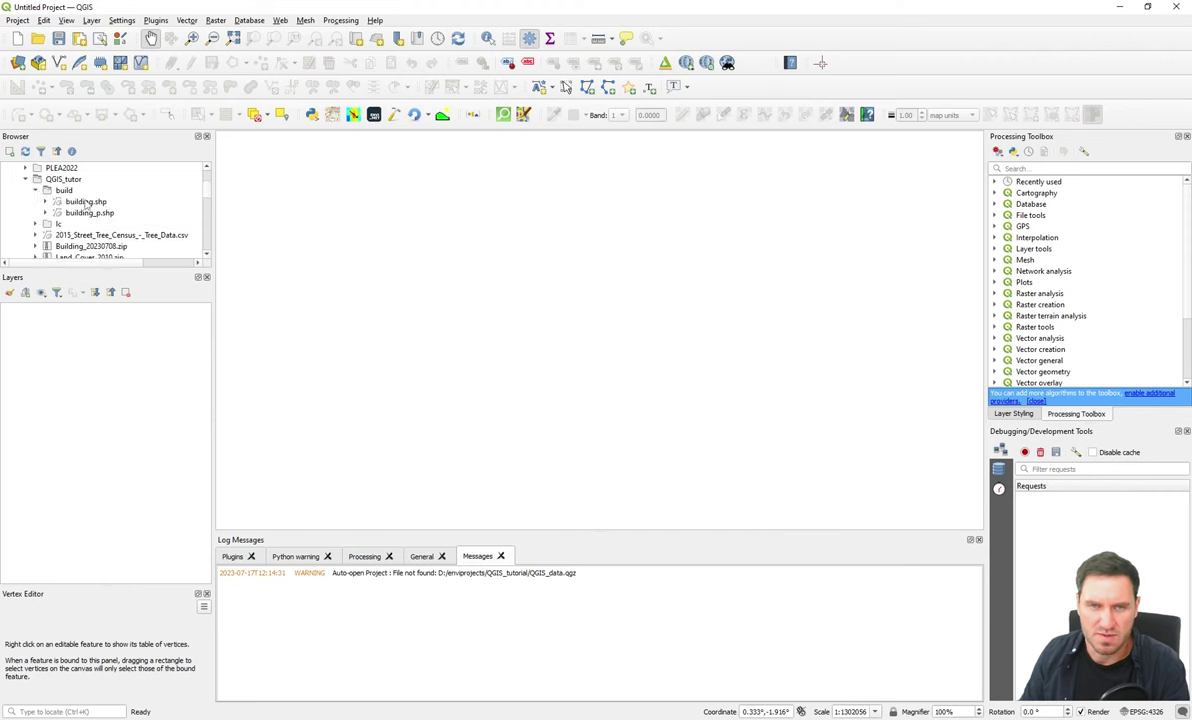
Step: Add building.shp from the build folder to the map and dismiss the coordinate transform message
left_click(100, 202)
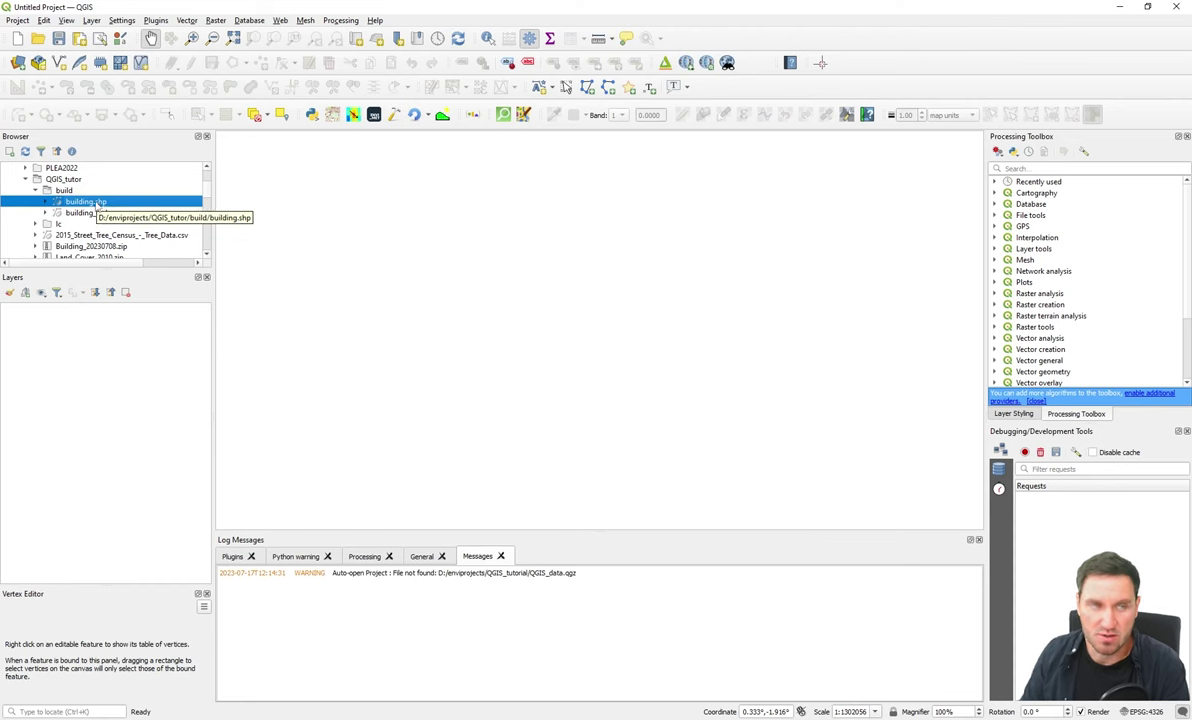
left_click(83, 216)
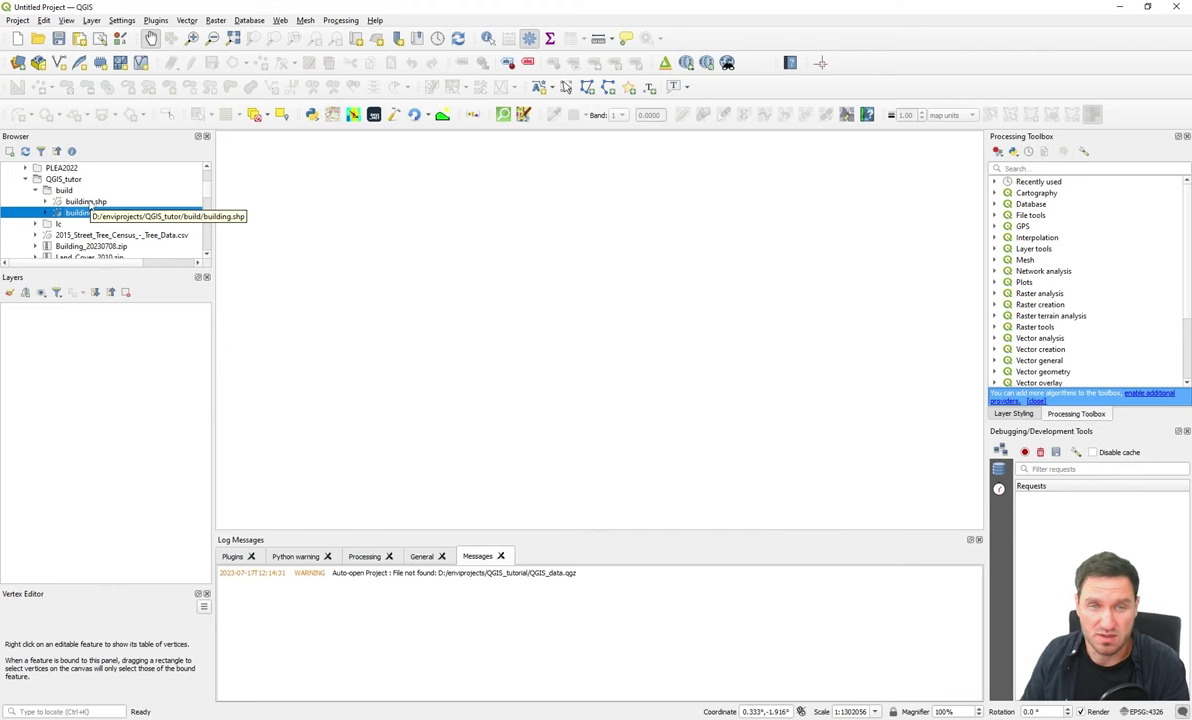
left_click(95, 202)
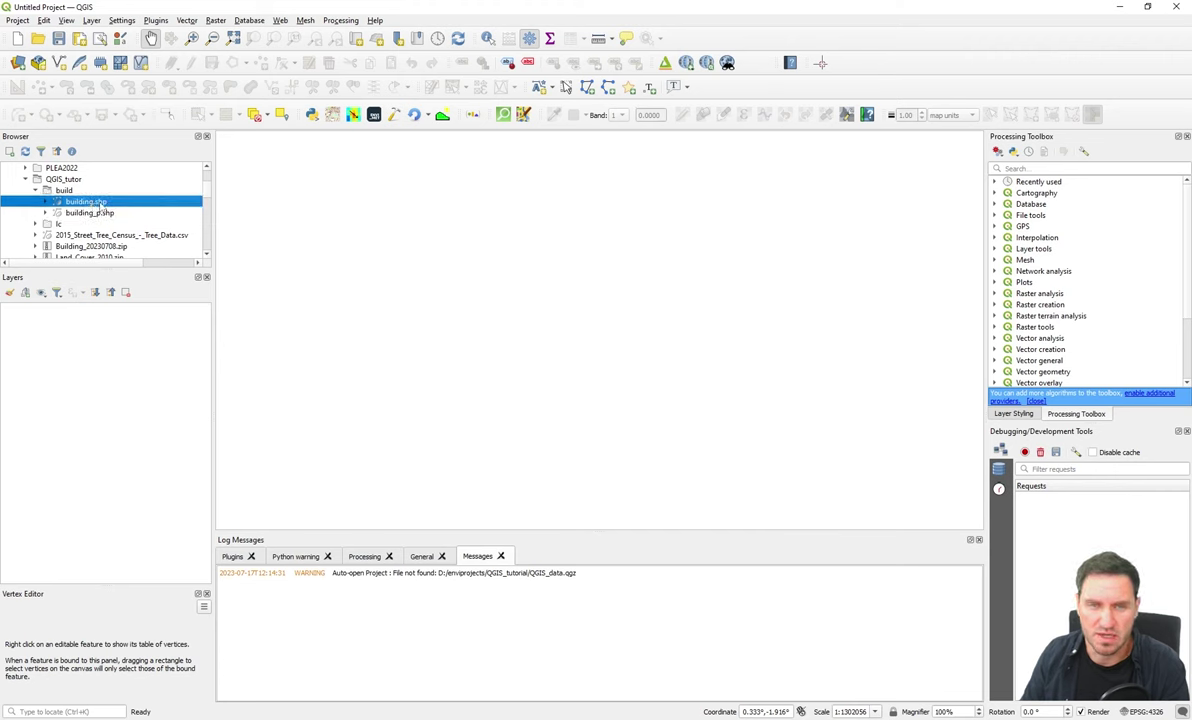
left_click_drag(92, 205, 319, 220)
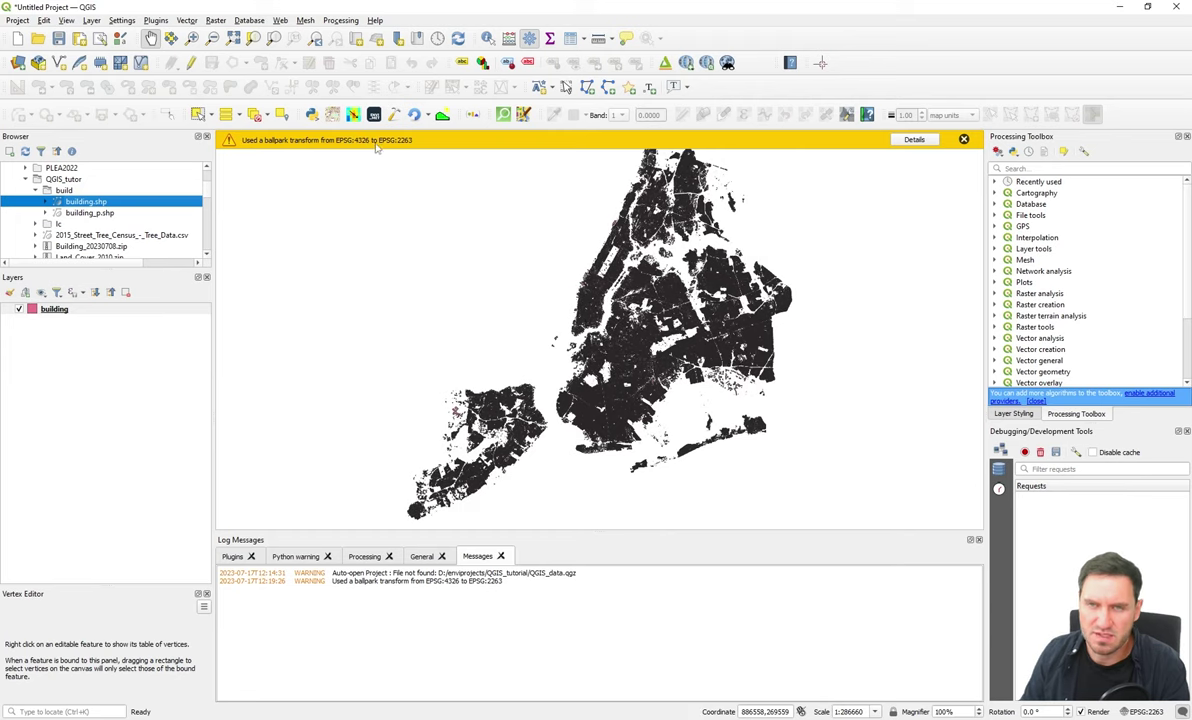
left_click(964, 142)
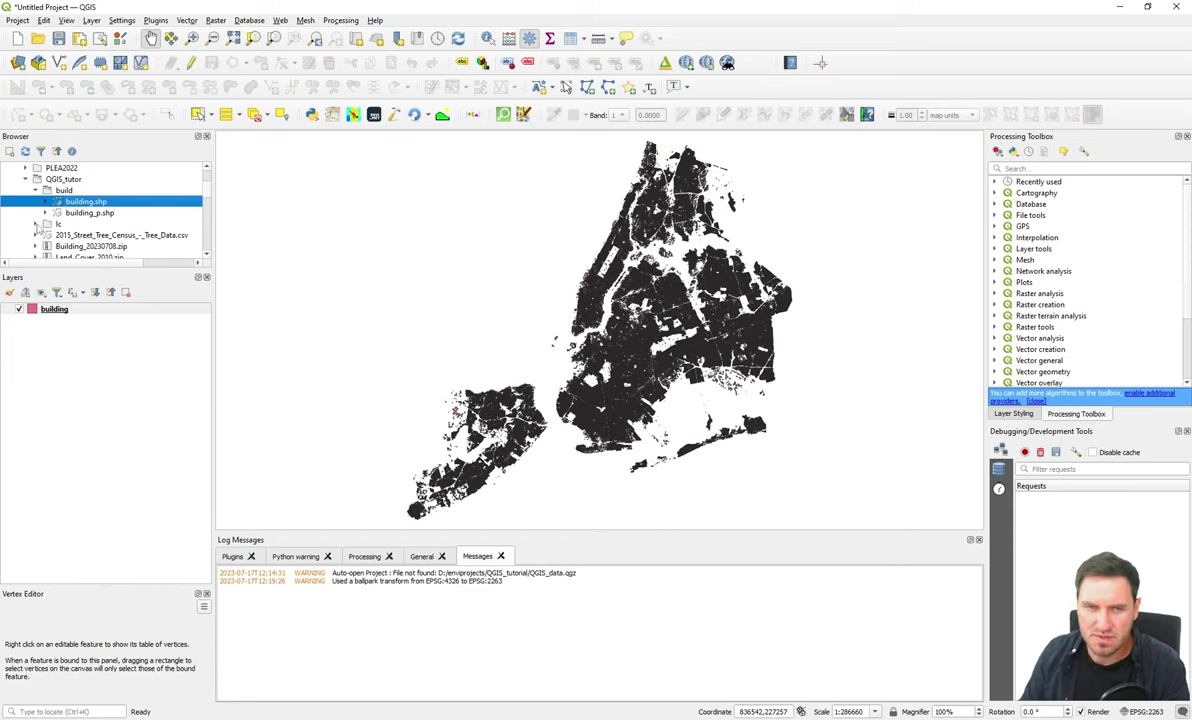
Step: Add landcover_2010_nyc_3ft.img from the lc folder to the map and expand its class legend
left_click_drag(105, 237, 516, 240)
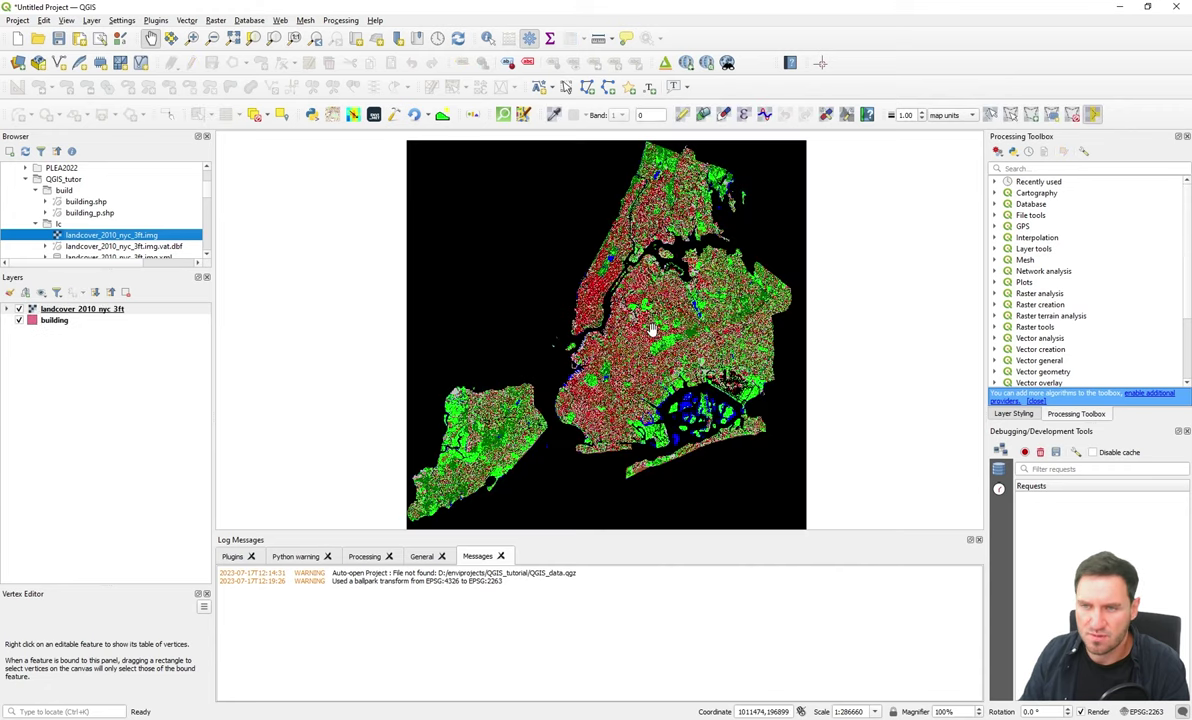
scroll(565, 305, "up", 1)
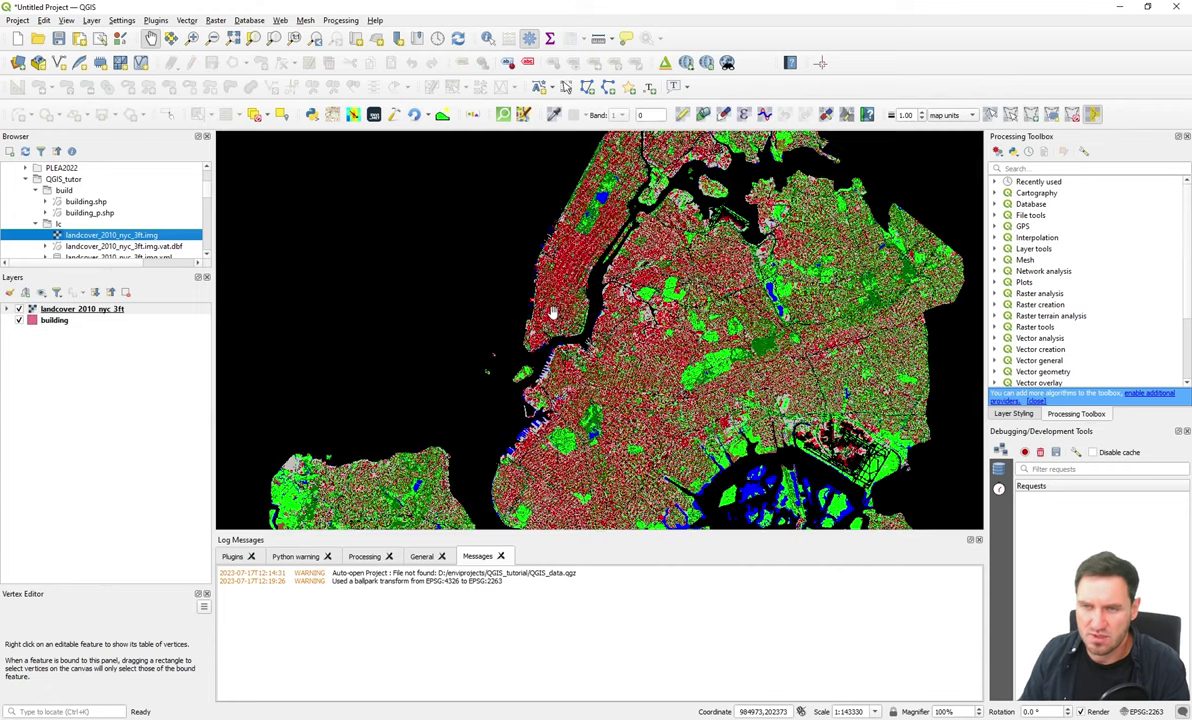
scroll(548, 314, "down", 1)
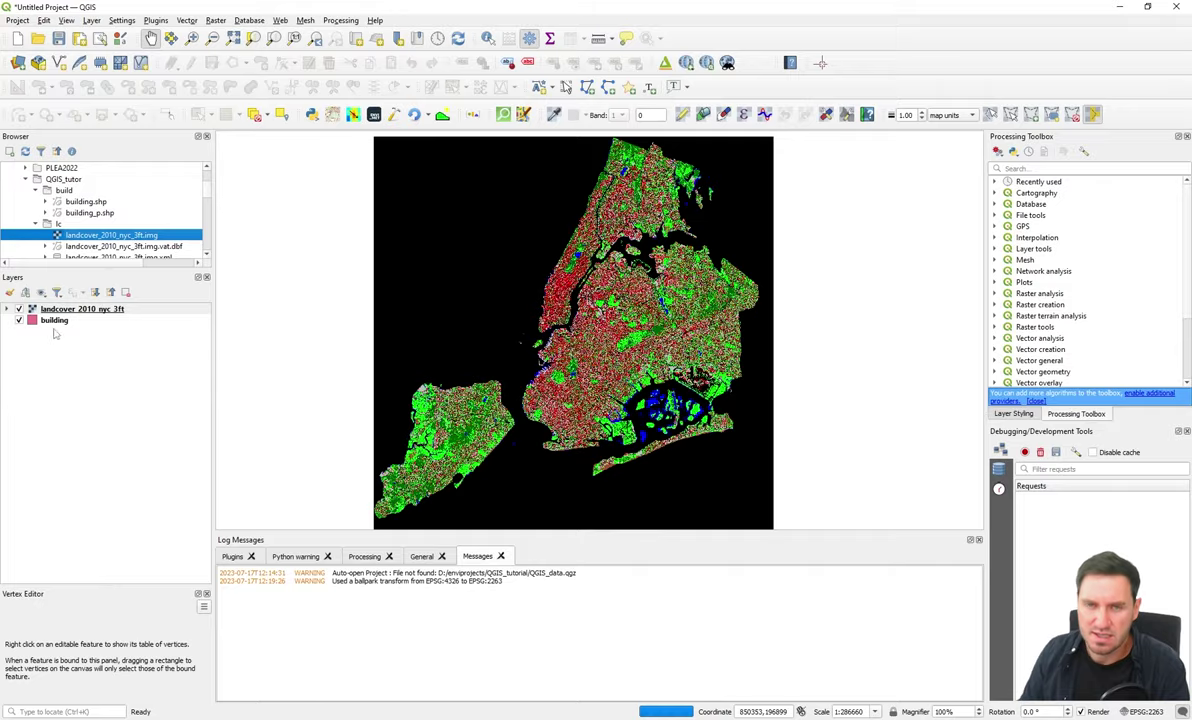
scroll(417, 318, "up", 3)
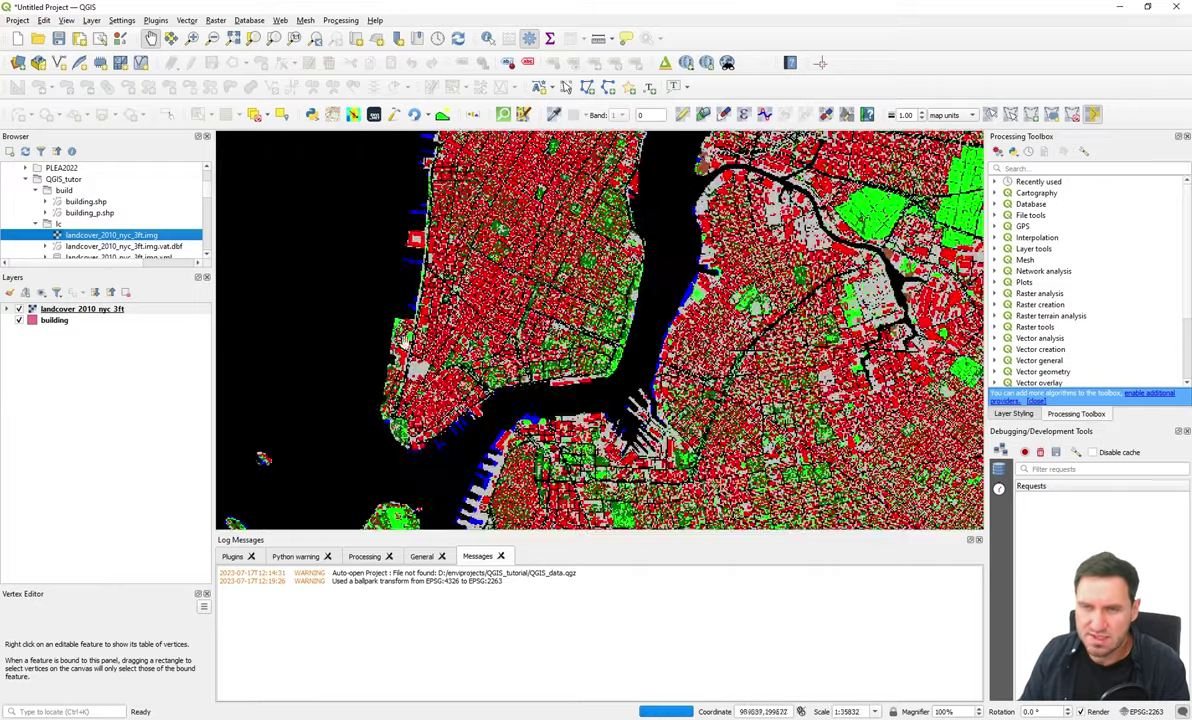
scroll(382, 356, "up", 1)
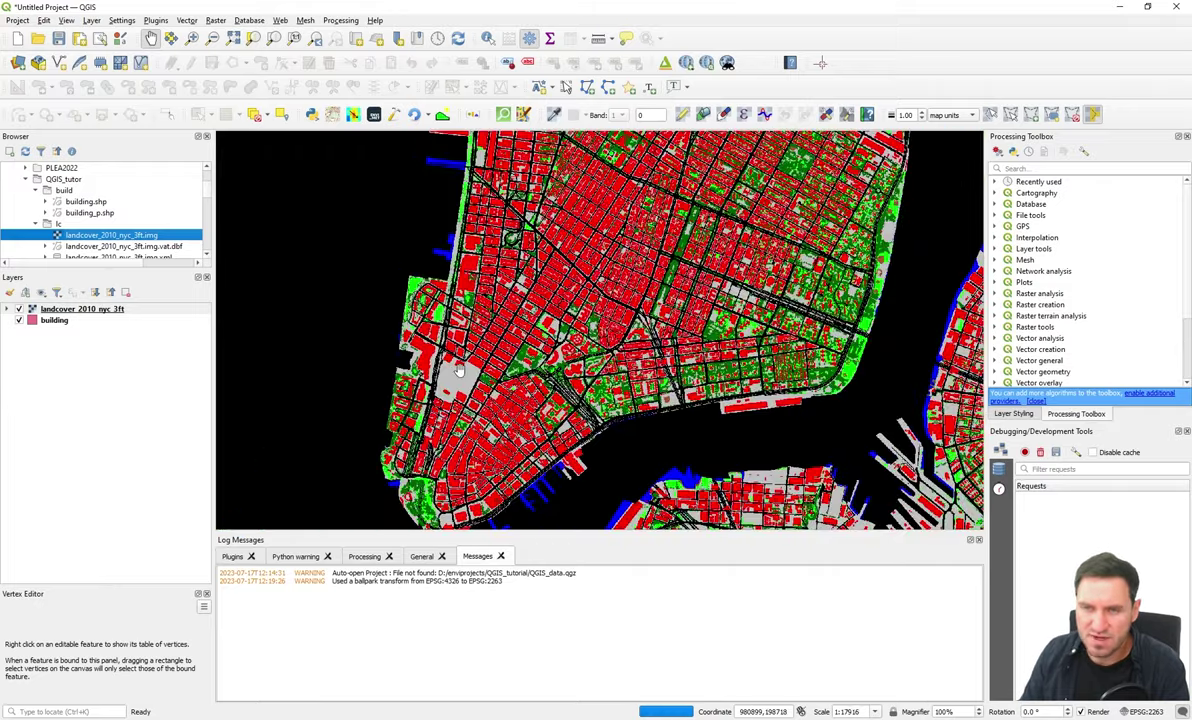
scroll(435, 342, "up", 1)
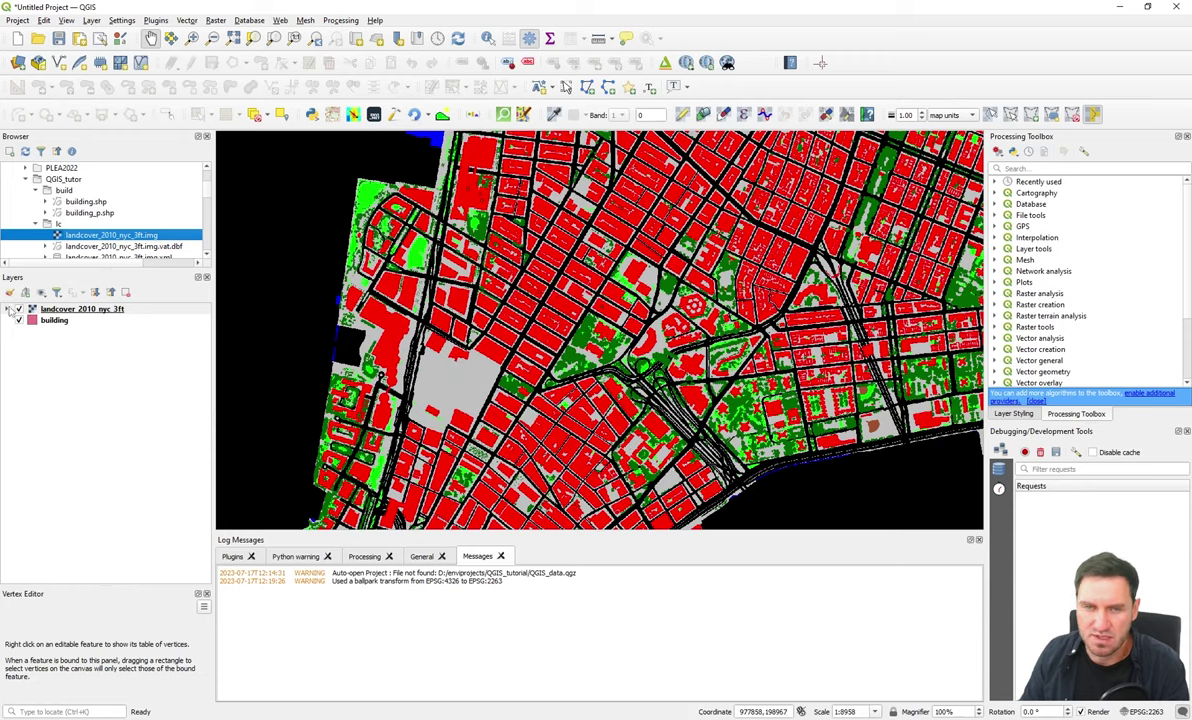
left_click(8, 310)
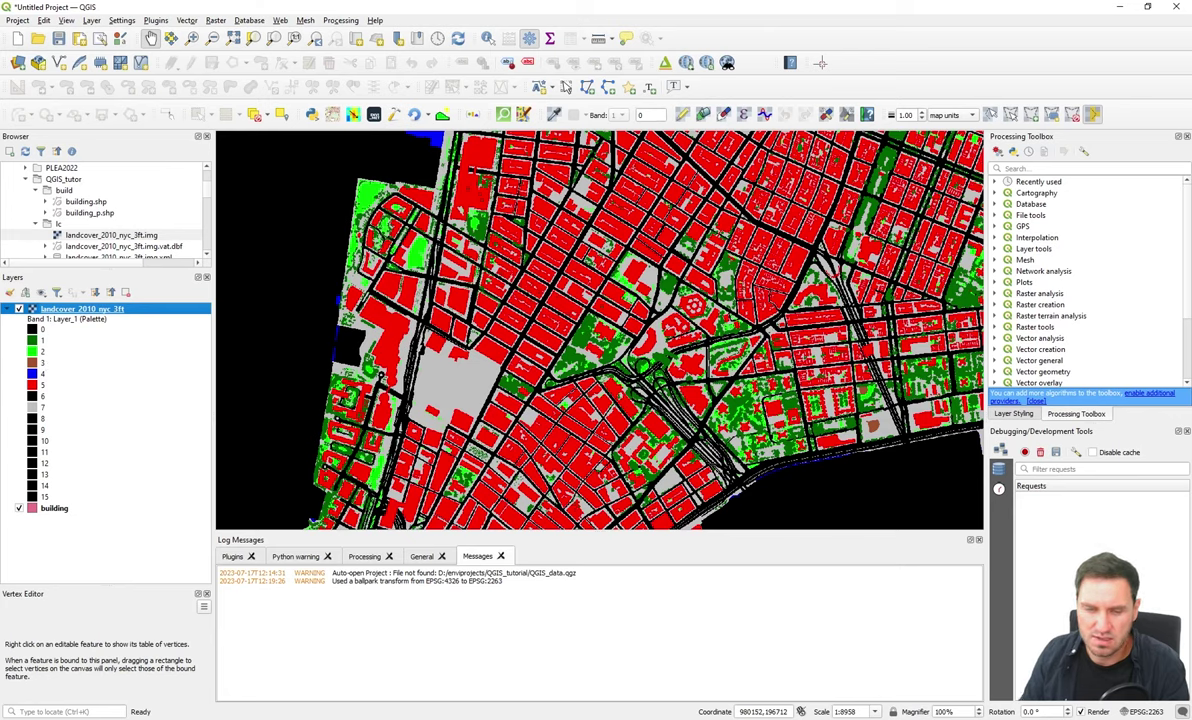
Step: Switch to the web browser, return to the NYC OpenData search results and search for "land cover"
key("alt+Tab")
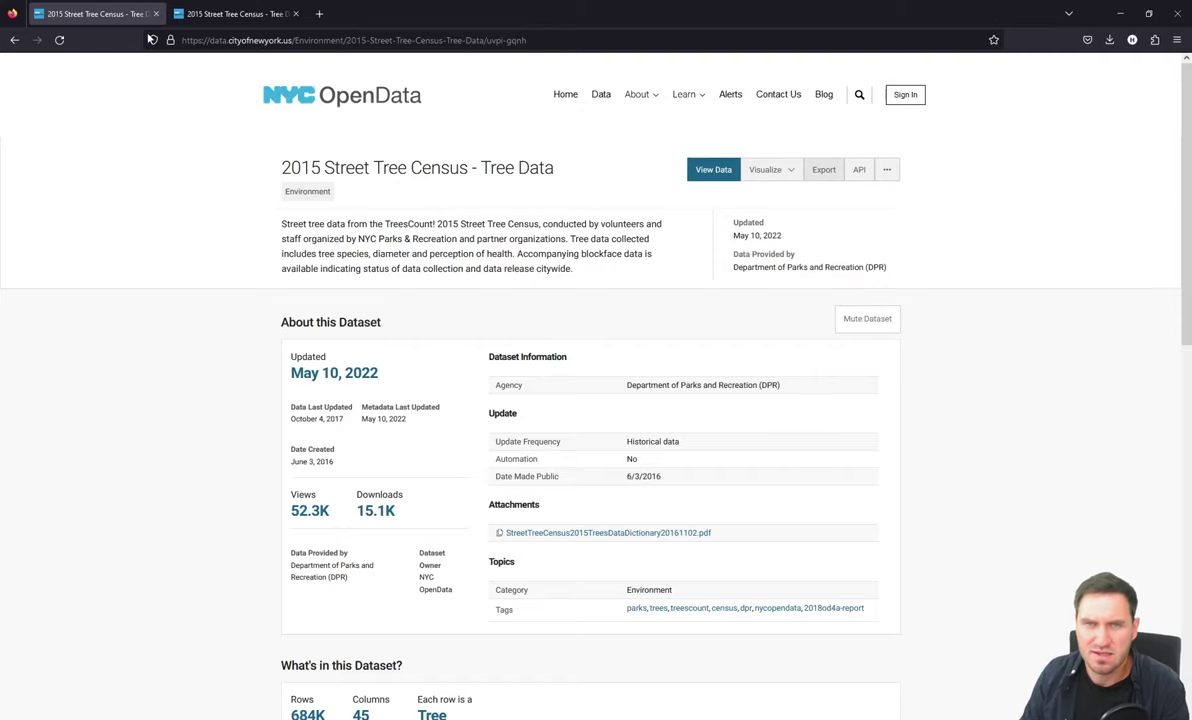
left_click(14, 40)
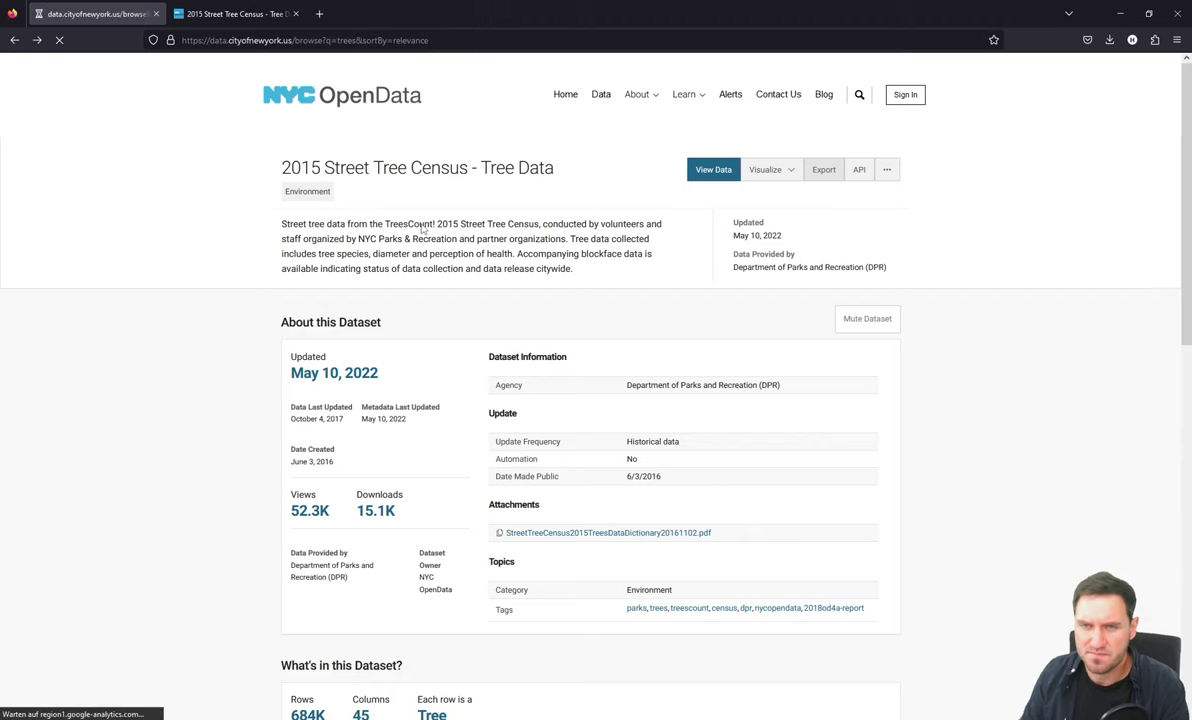
triple_click(391, 161)
type("land cover")
key("Return")
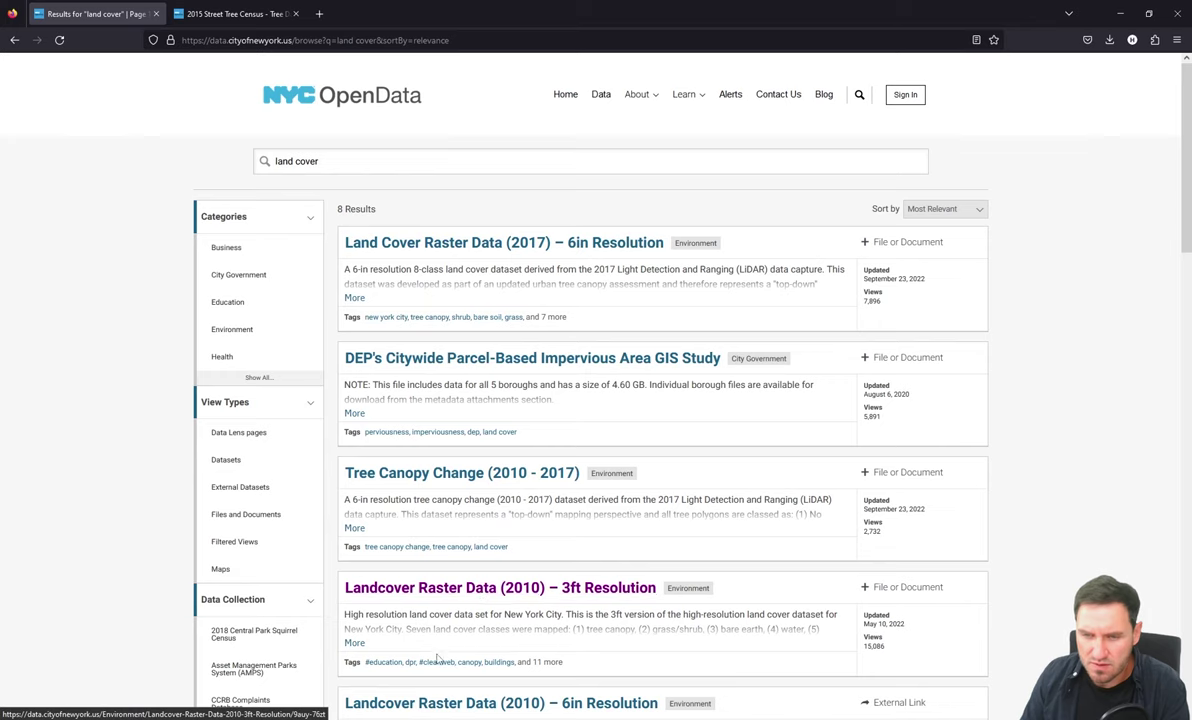
Step: Expand the description of Landcover Raster Data (2010) – 3ft Resolution and read which land cover class each number stands for
left_click(355, 642)
scroll(576, 466, "down", 2)
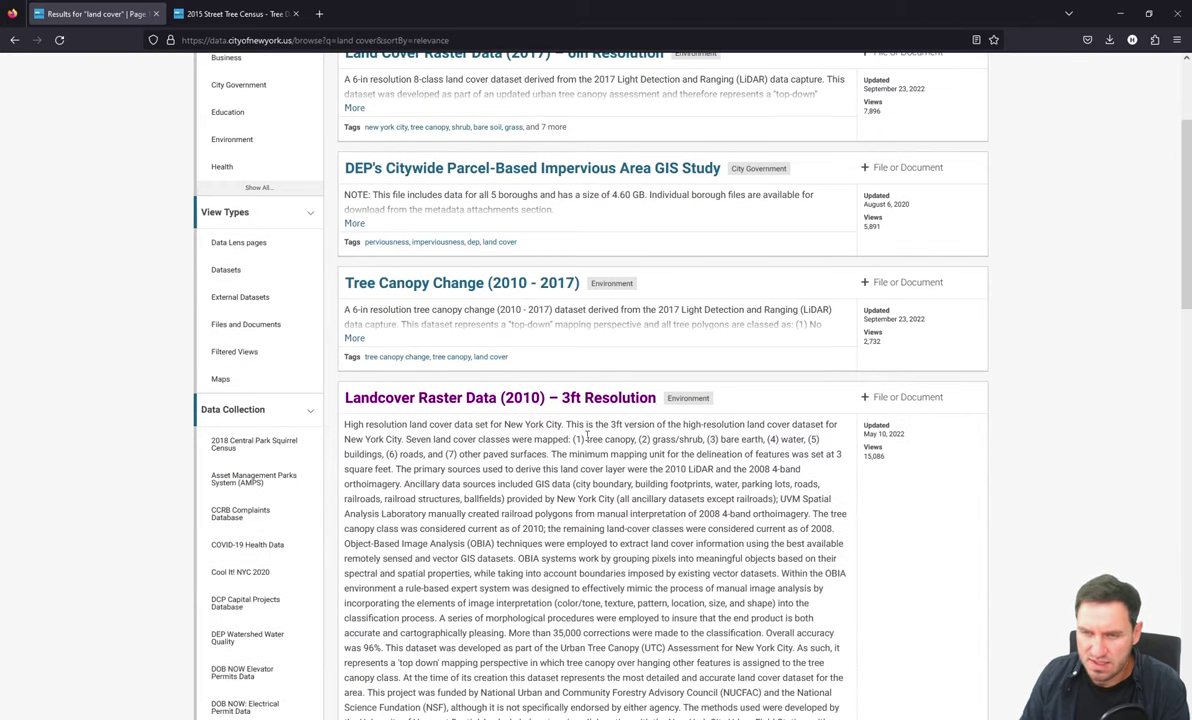
left_click_drag(587, 439, 702, 440)
left_click_drag(781, 440, 804, 440)
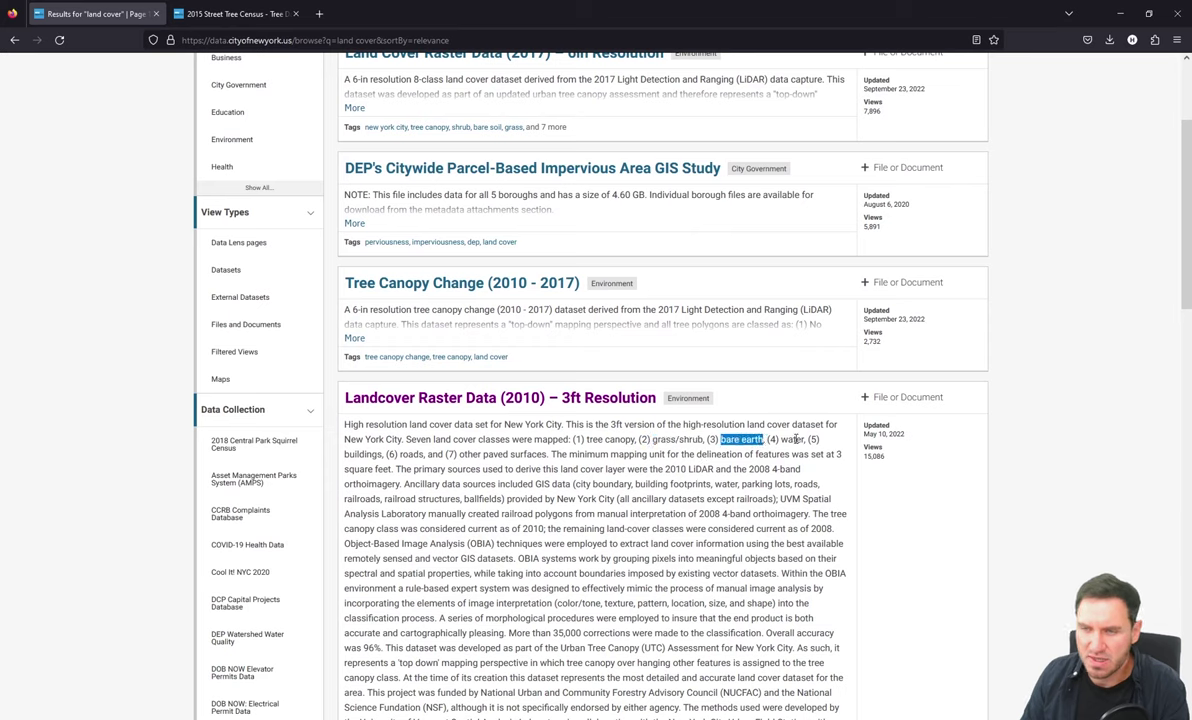
double_click(361, 456)
double_click(411, 455)
left_click_drag(480, 455, 534, 455)
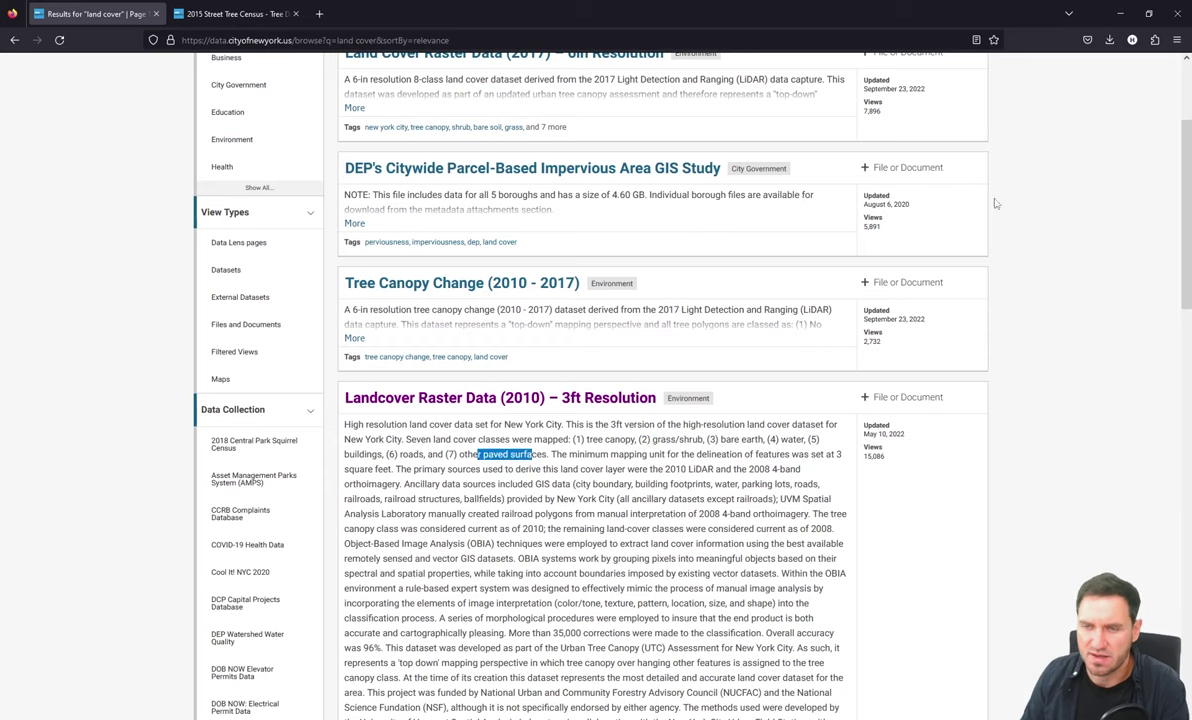
Step: Return to QGIS and compare the numbered land cover classes in the legend with the raster around Lower Manhattan
left_click(1125, 14)
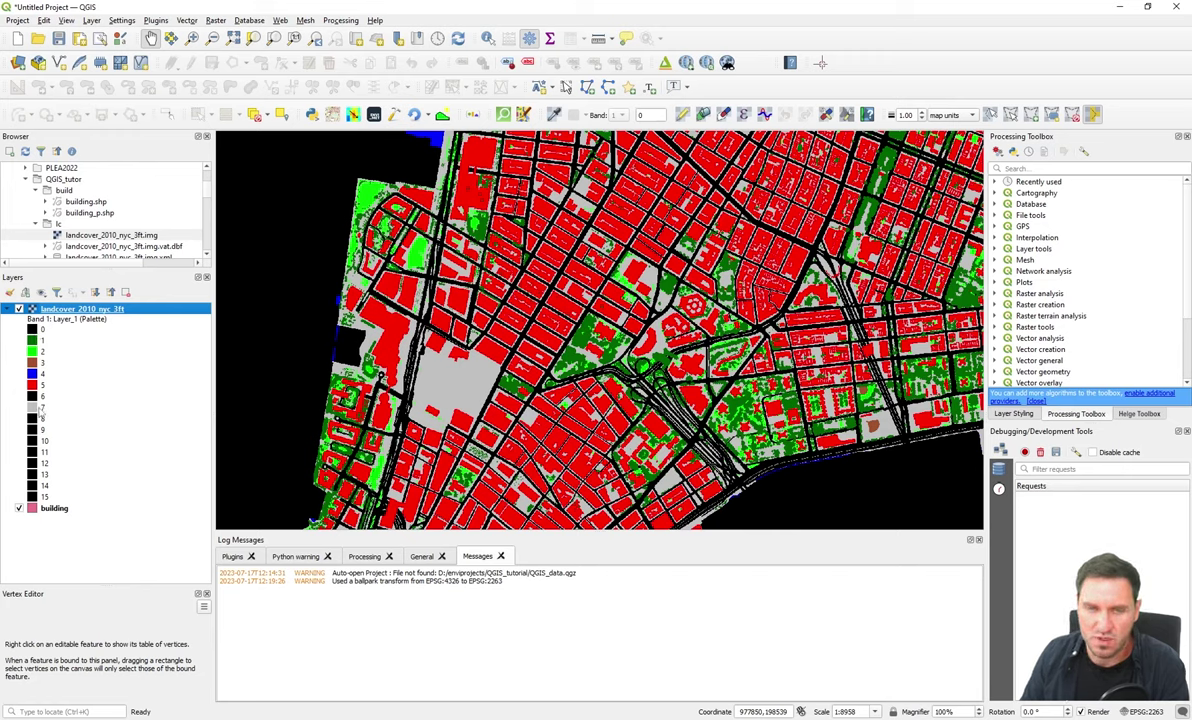
left_click_drag(391, 252, 426, 360)
scroll(394, 225, "down", 1)
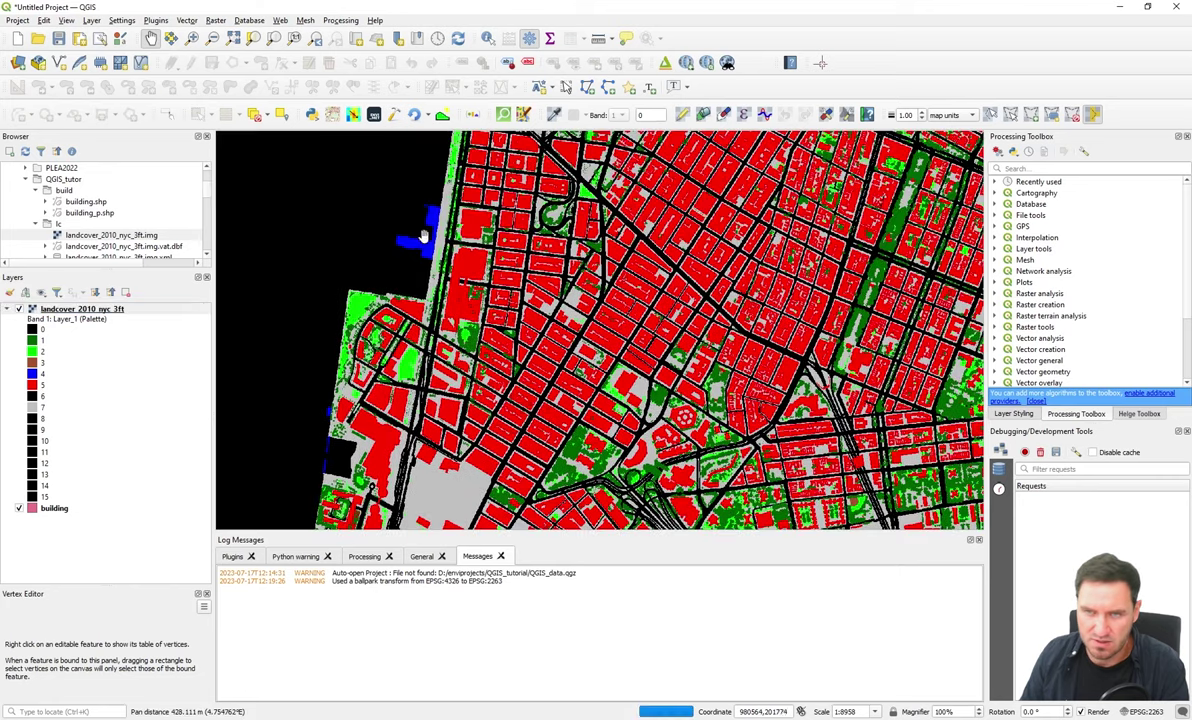
scroll(555, 308, "down", 1)
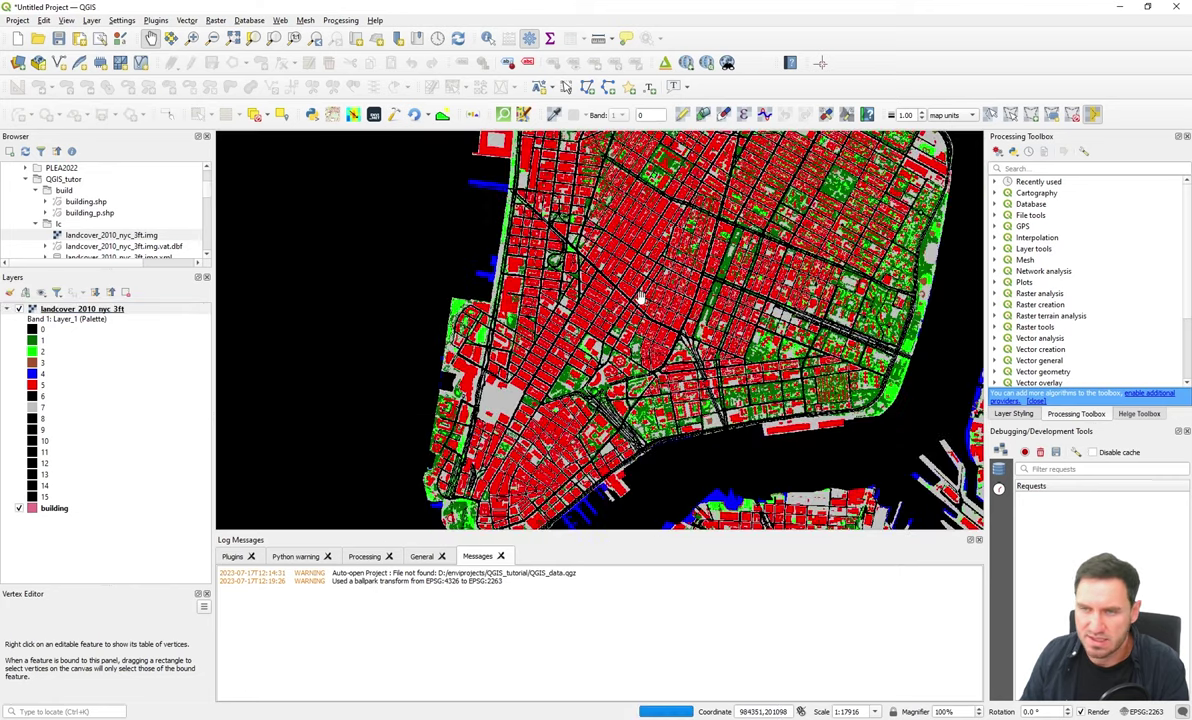
scroll(558, 288, "up", 1)
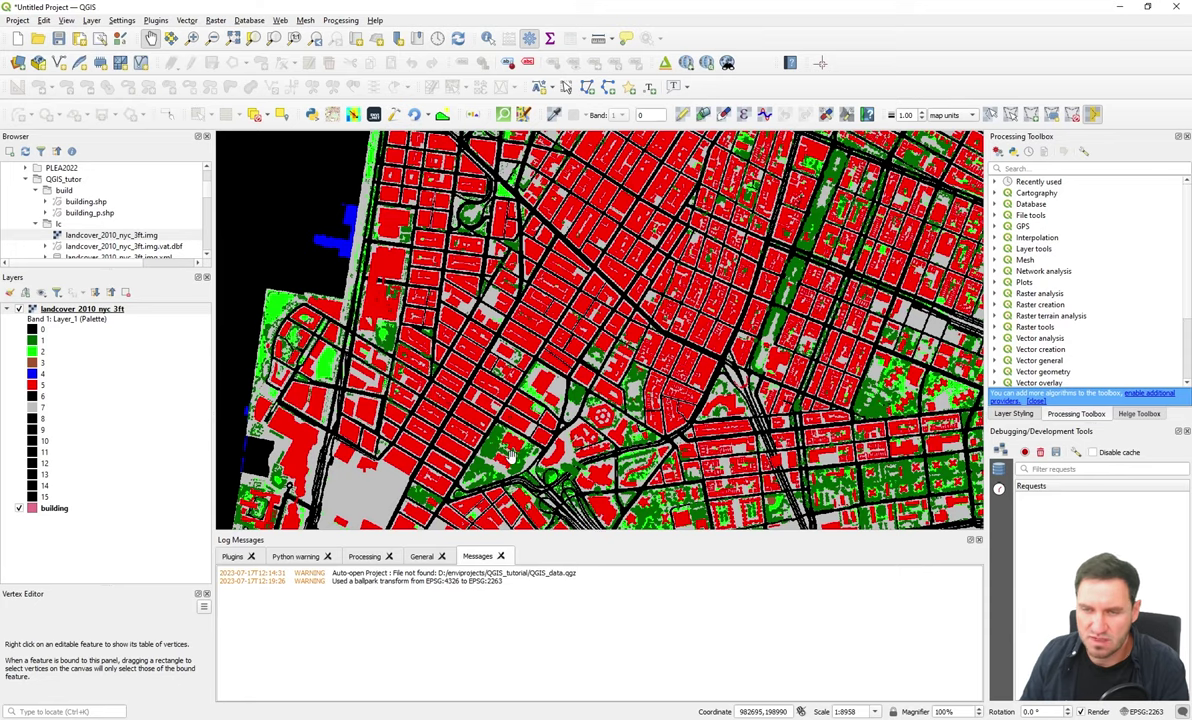
scroll(475, 426, "up", 1)
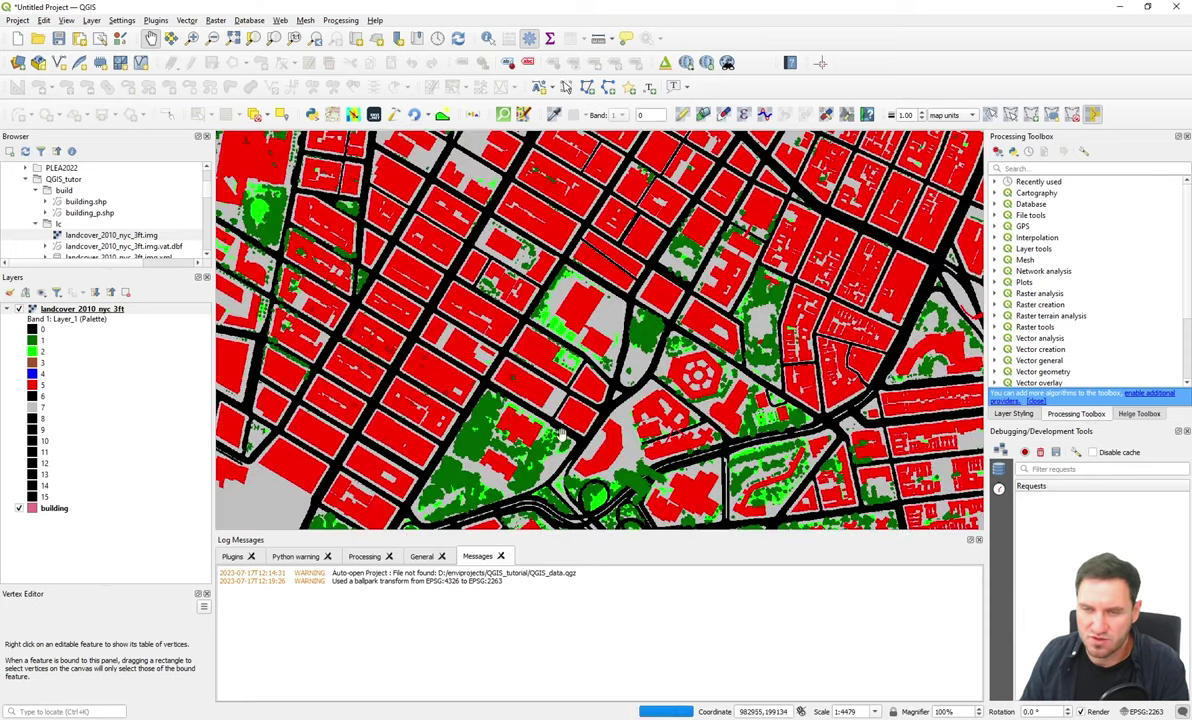
scroll(562, 434, "down", 1)
scroll(677, 399, "down", 1)
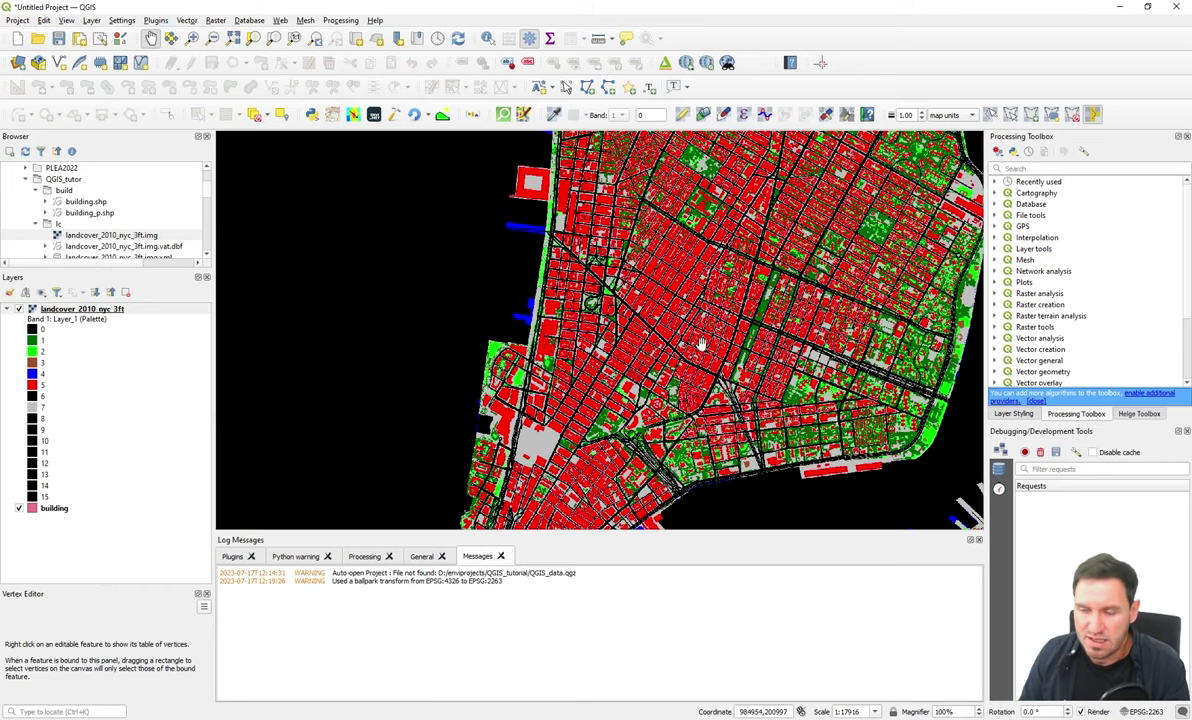
Step: Move the building layer above landcover_2010_nyc_3ft in the layer order
left_click_drag(655, 318, 612, 329)
left_click(55, 509)
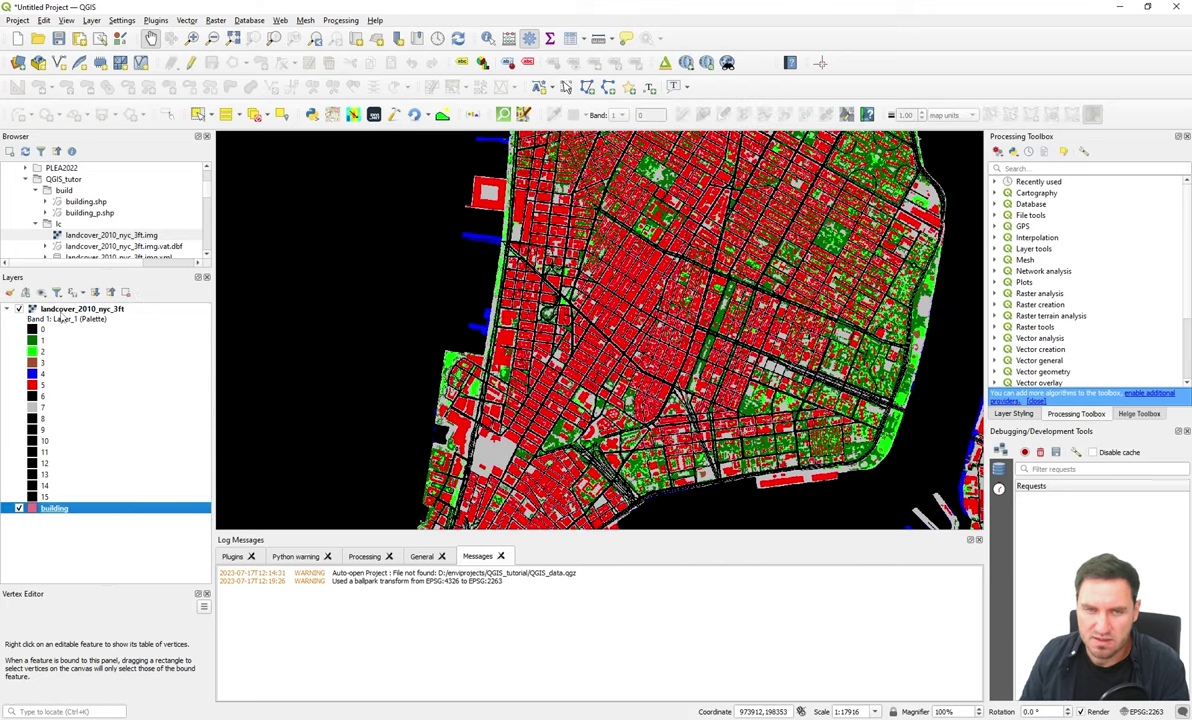
left_click_drag(62, 509, 60, 308)
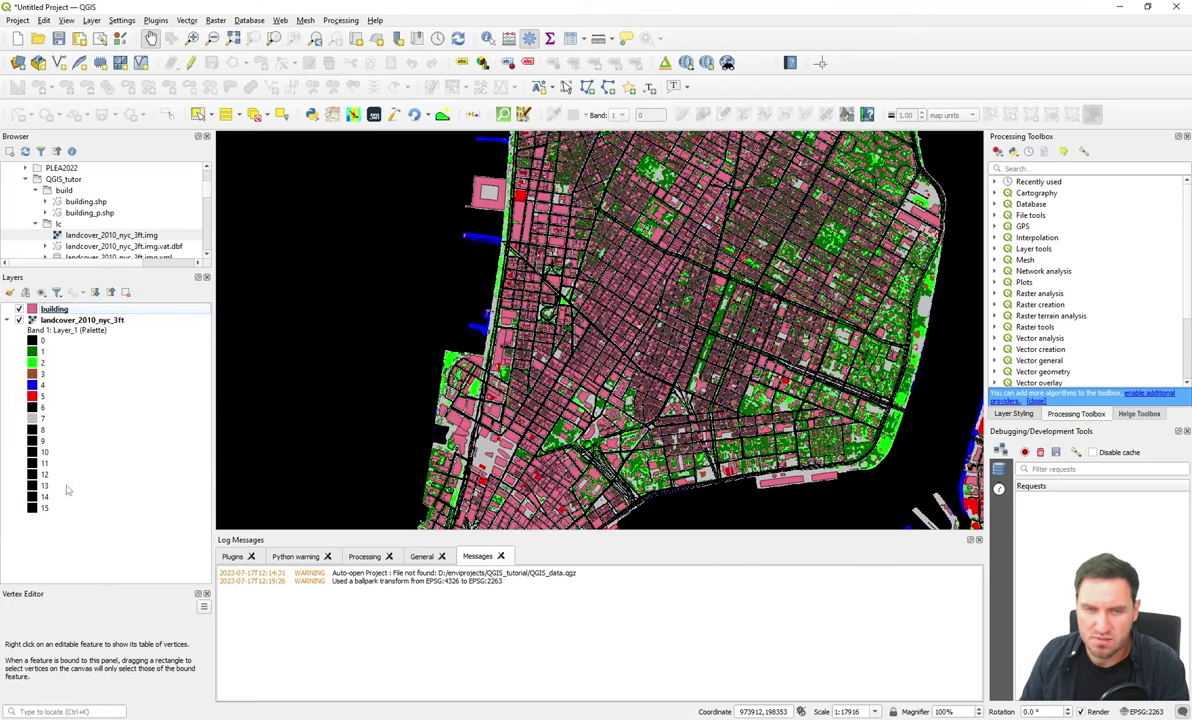
Step: Inspect the building footprints over the land cover raster and open the building layer's attribute table
scroll(556, 340, "up", 2)
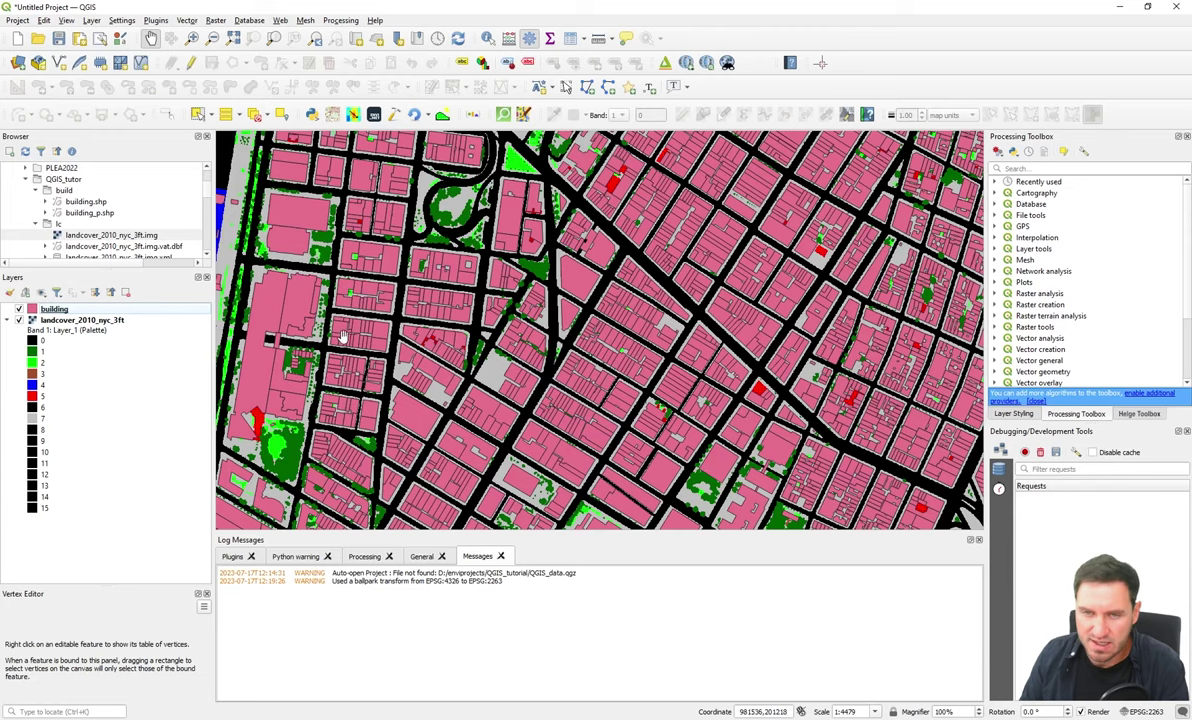
right_click(60, 310)
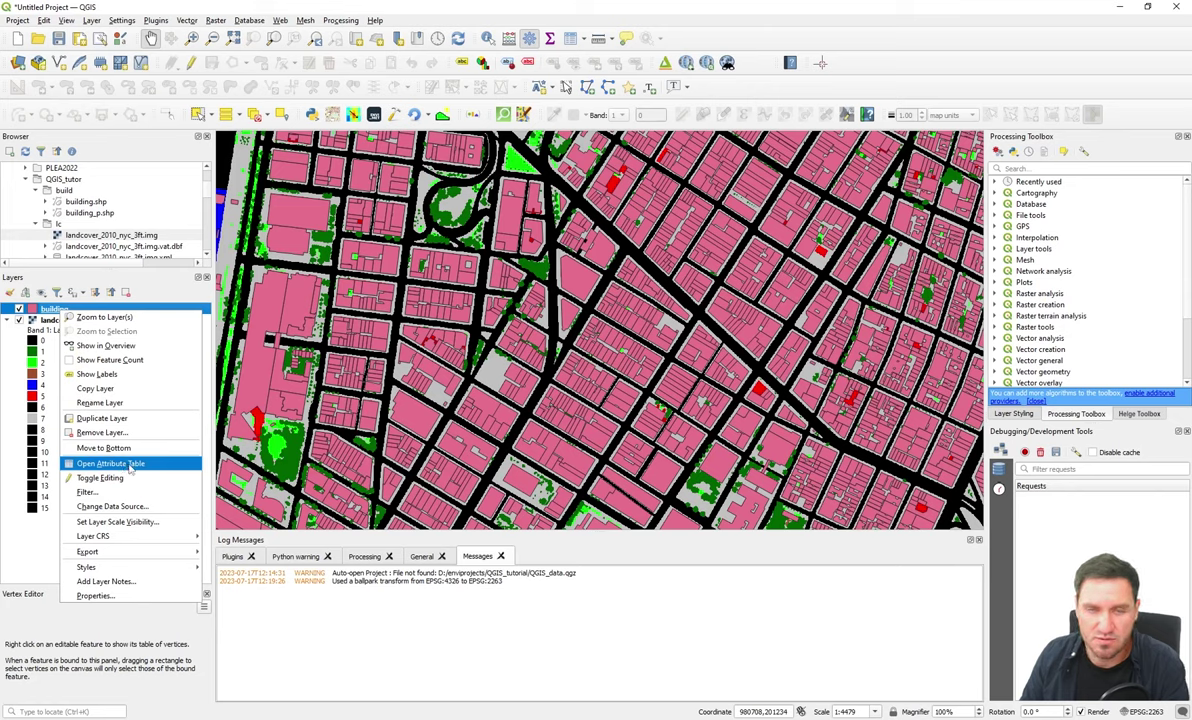
left_click(130, 466)
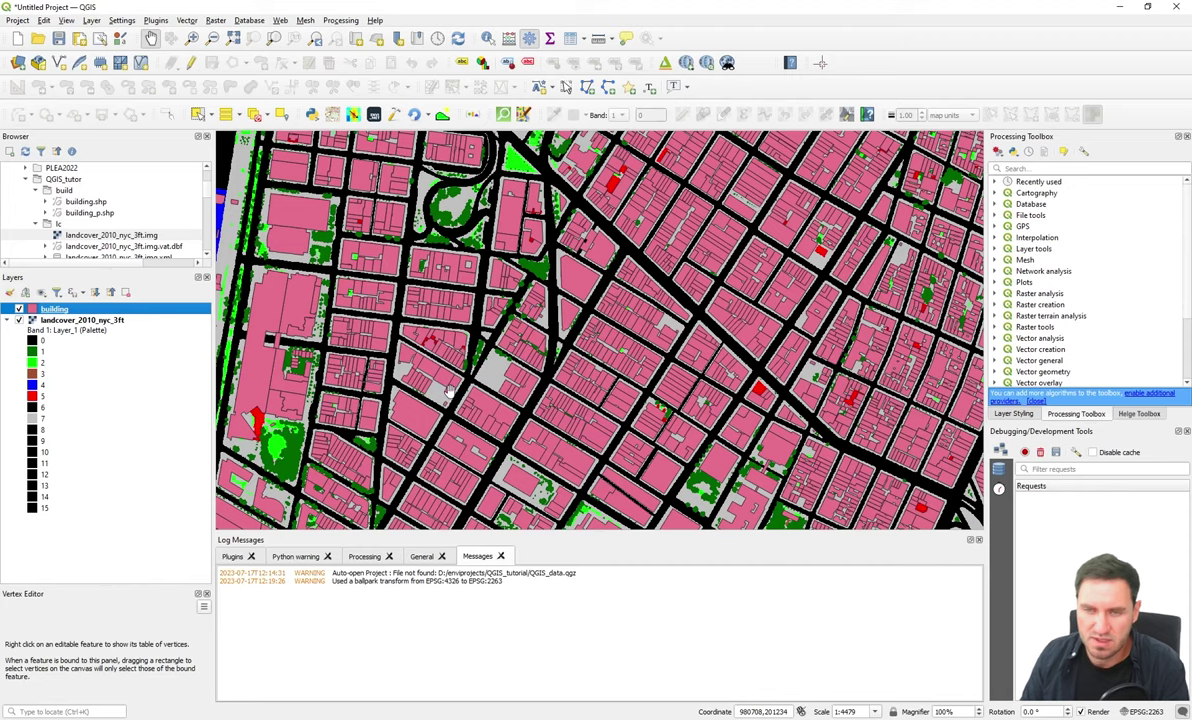
Step: Examine the building attribute table's fields, such as HEIGHTROOF and GROUNDELEV, in an enlarged table window, and close it
left_click(357, 700)
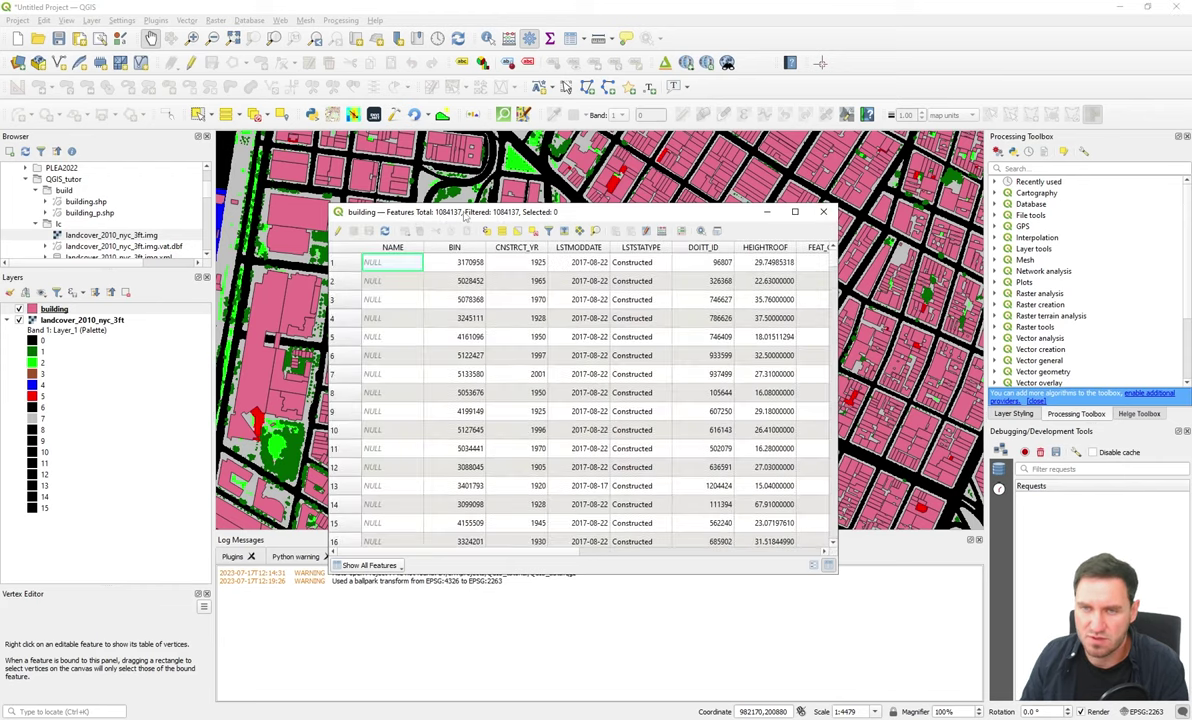
left_click_drag(465, 214, 407, 157)
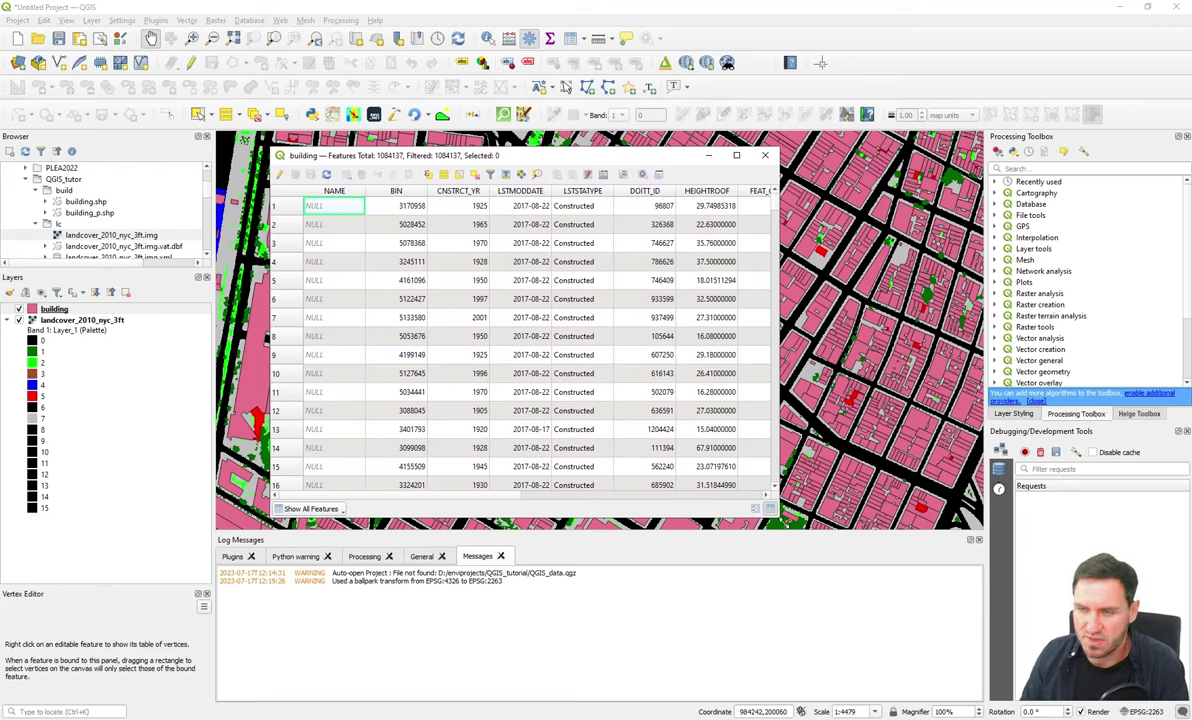
left_click_drag(774, 517, 918, 606)
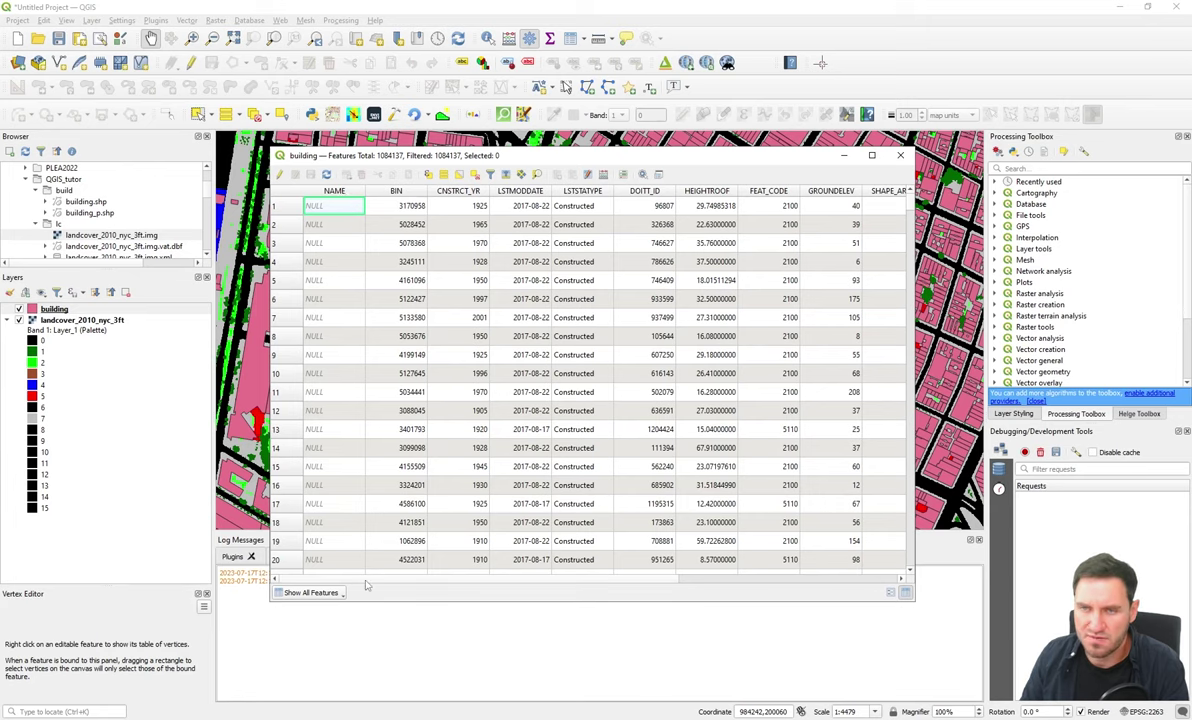
scroll(370, 578, "right", 2)
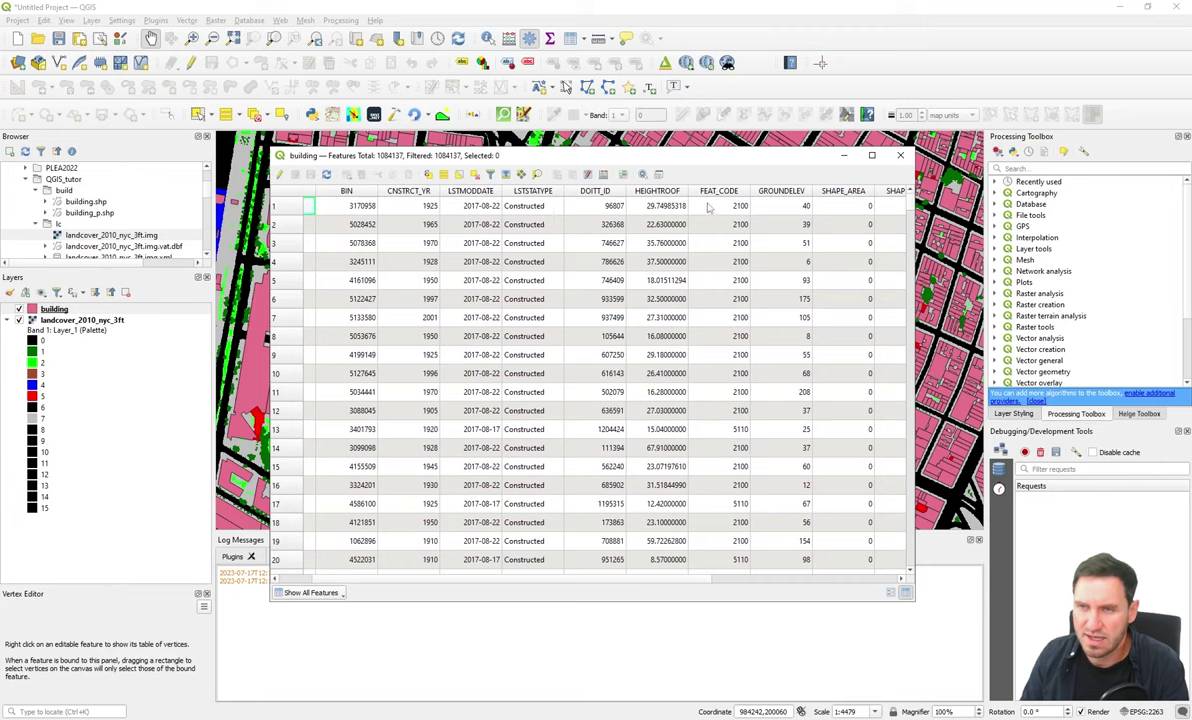
scroll(611, 548, "right", 2)
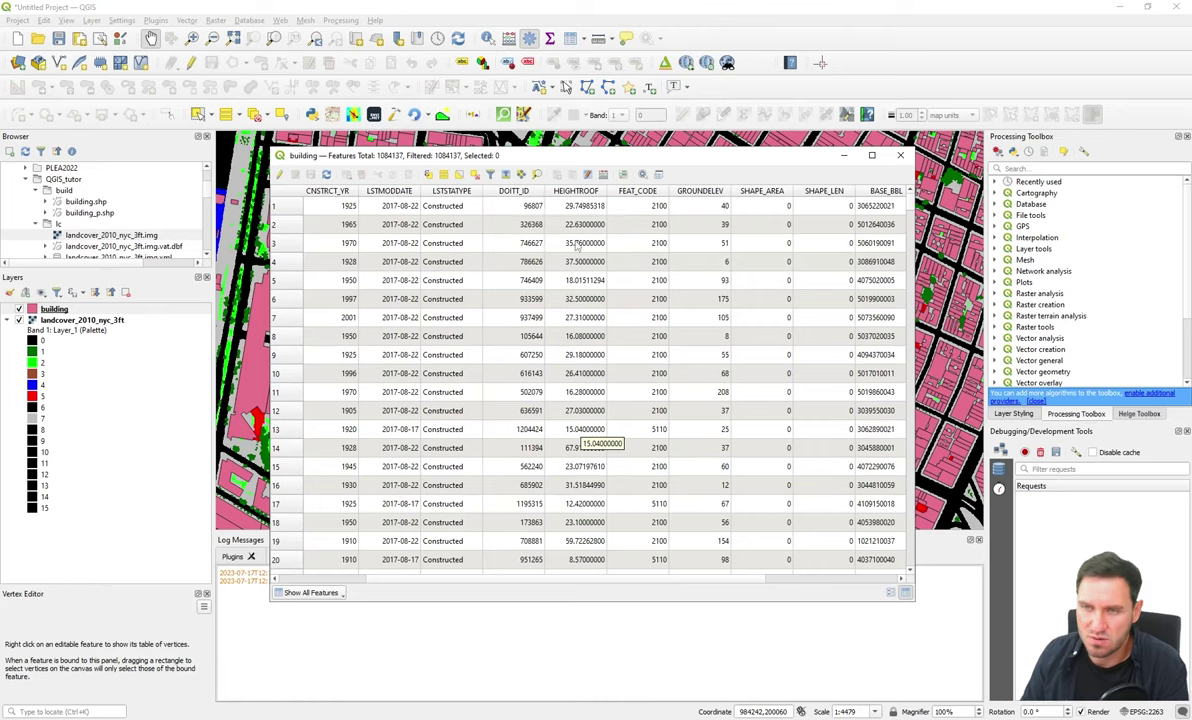
left_click_drag(697, 580, 570, 575)
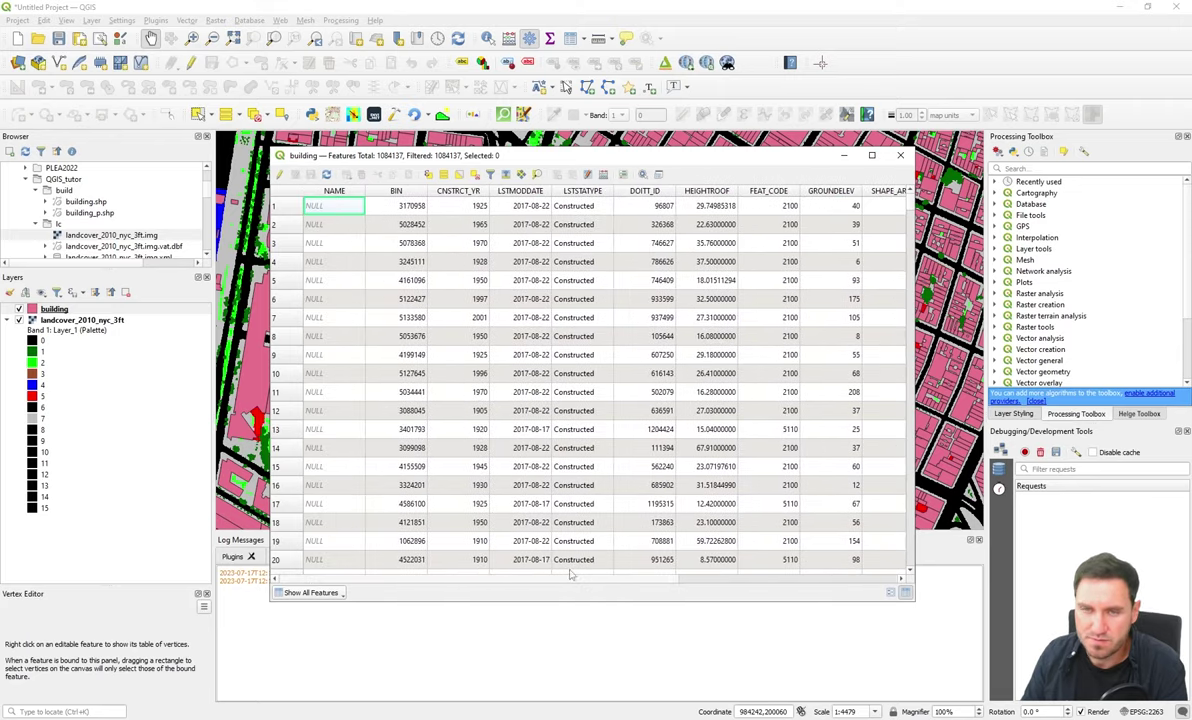
left_click(903, 158)
Step: Try adding 2015_Street_Tree_Census_-_Tree_Data.csv to the map directly from the QGIS_tutor folder
left_click(45, 309)
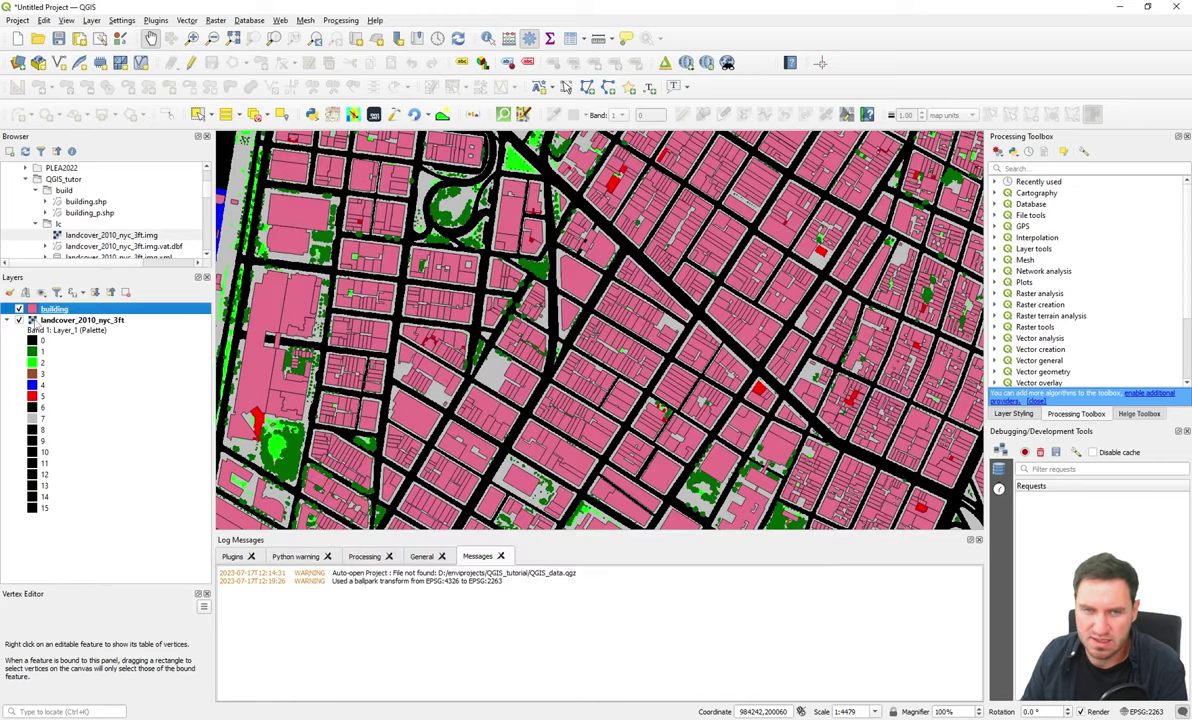
scroll(78, 213, "down", 2)
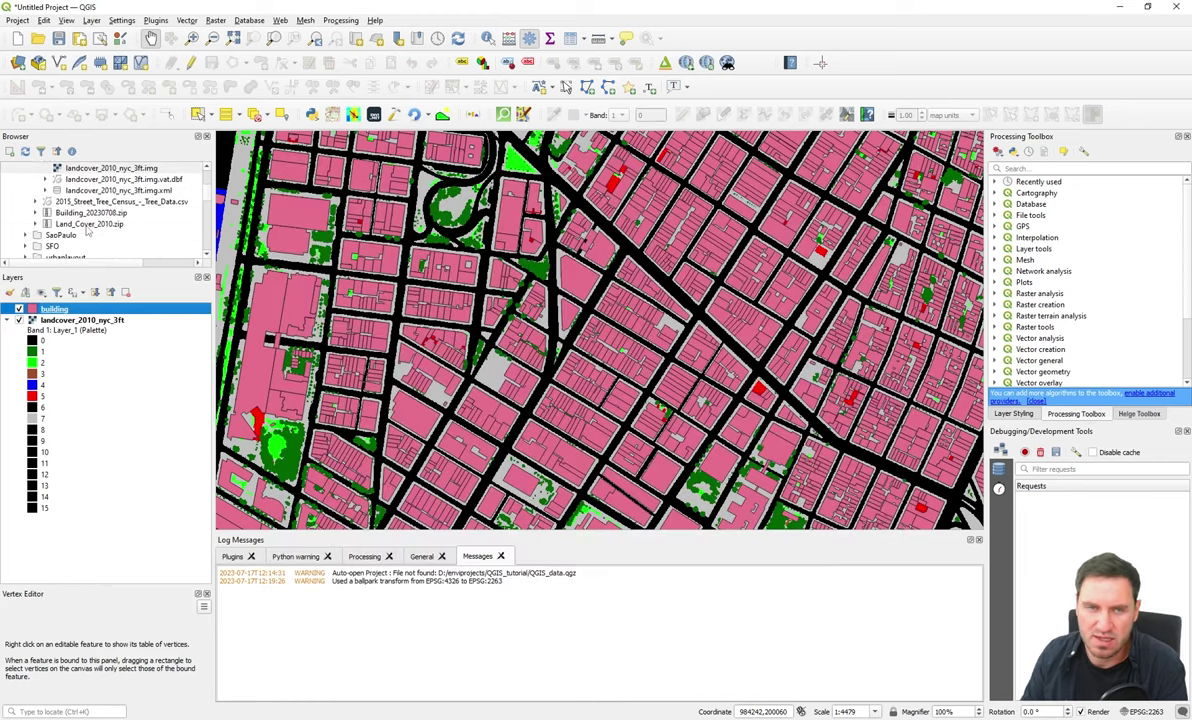
left_click(92, 202)
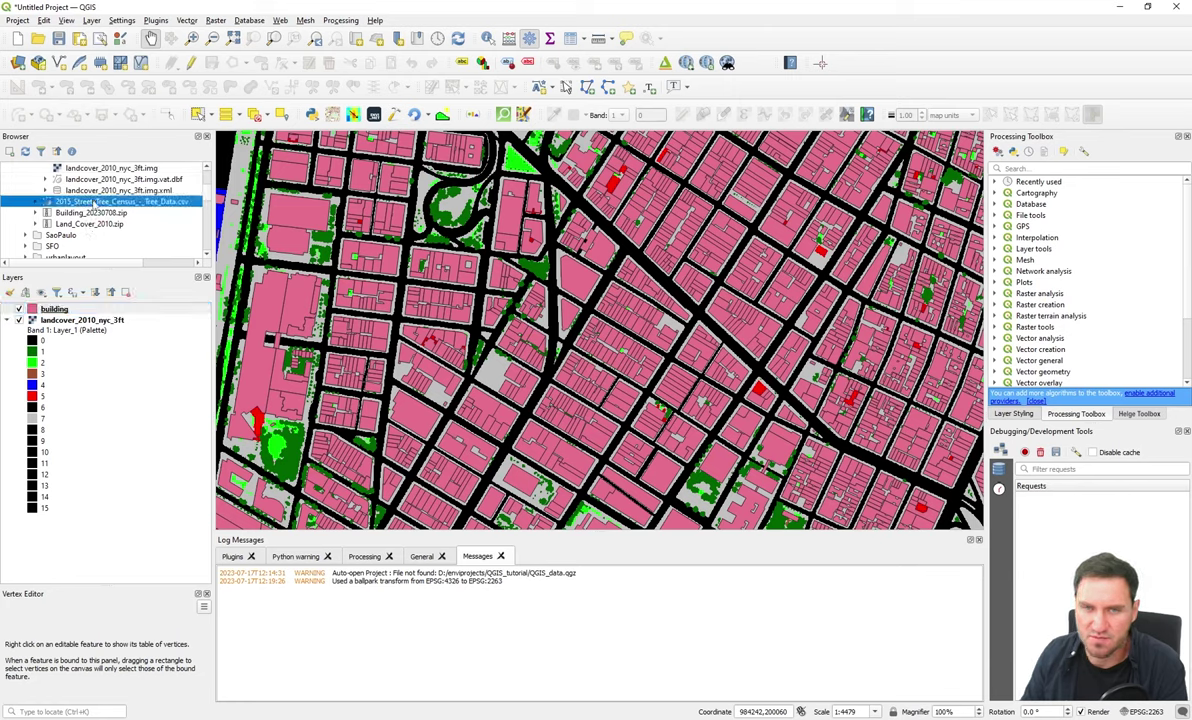
left_click_drag(93, 203, 305, 204)
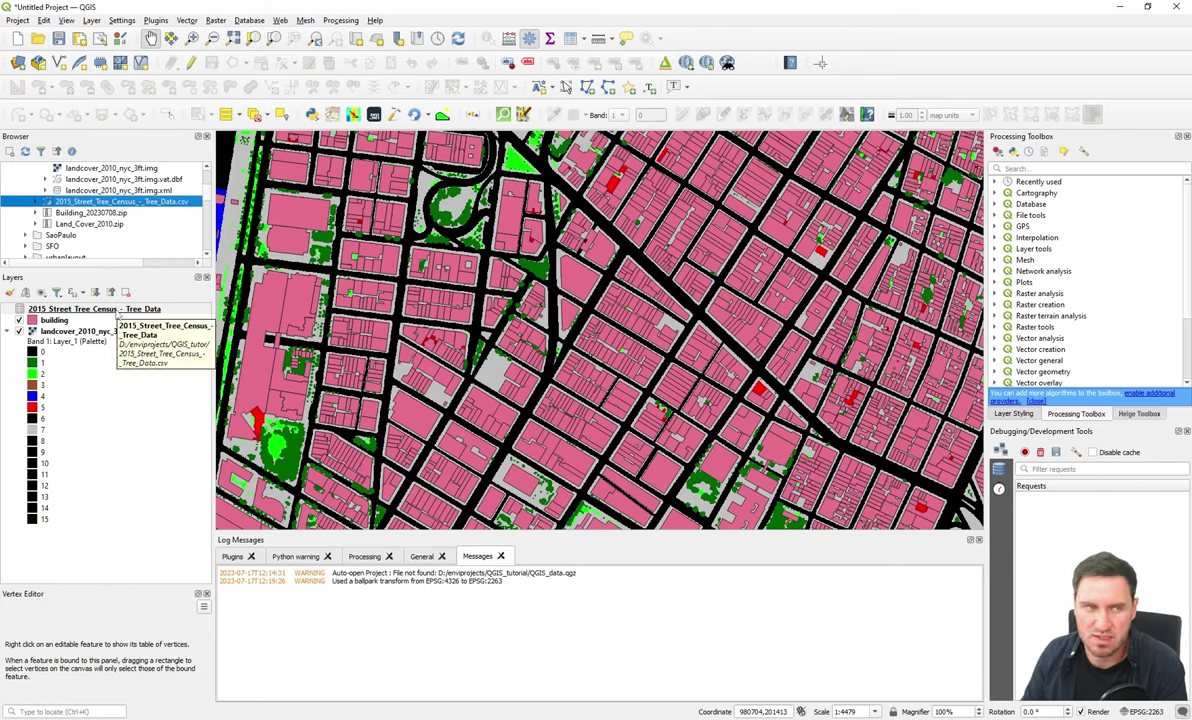
left_click(117, 310)
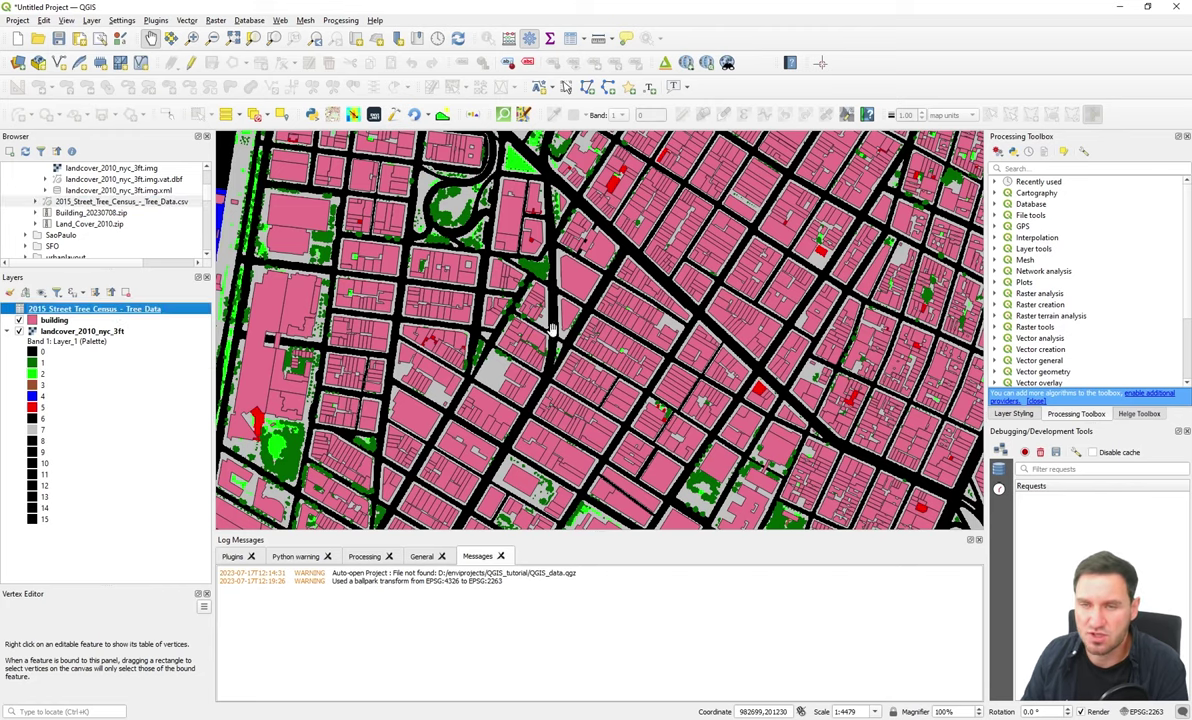
Step: Remove the 2015_Street_Tree_Census_-_Tree_Data layer from the project
right_click(145, 311)
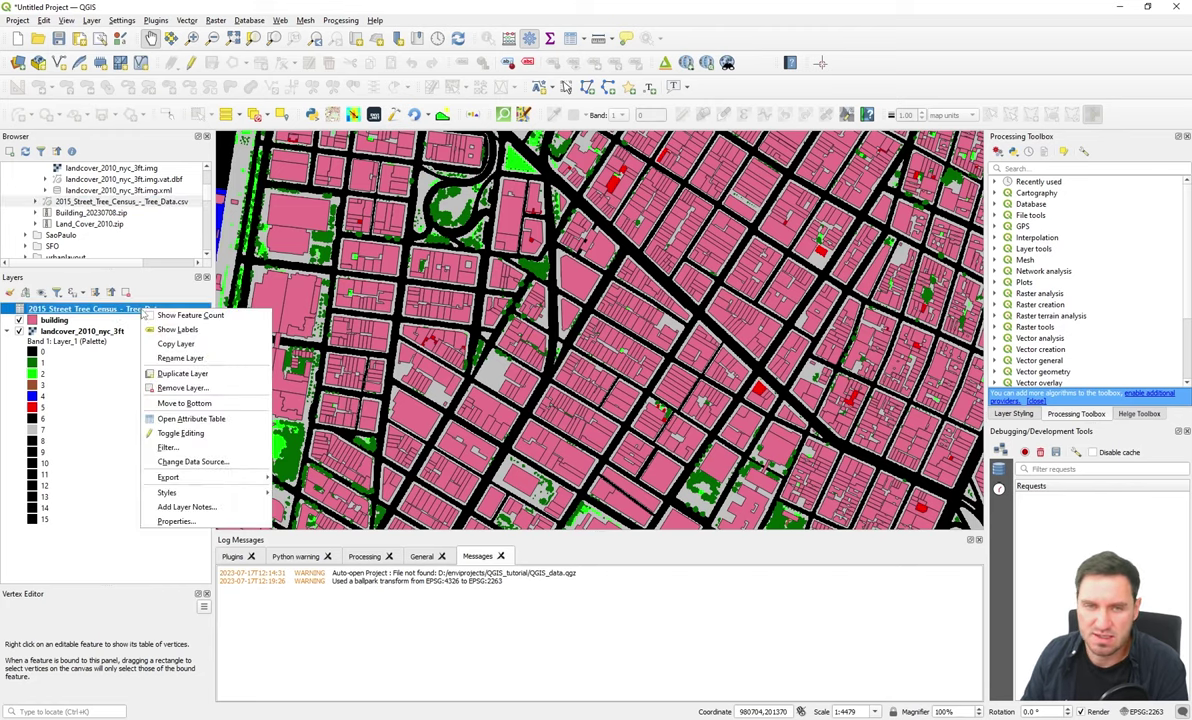
left_click(178, 389)
left_click(544, 357)
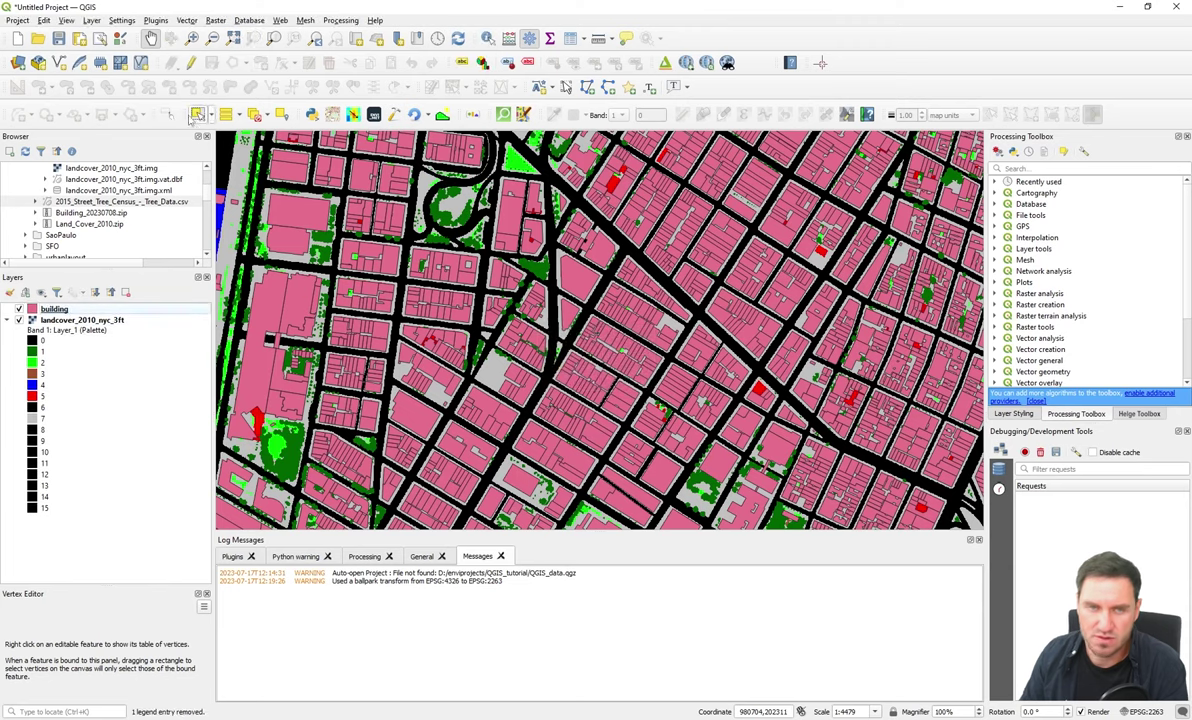
Step: Start adding a delimited text layer and load 2015_Street_Tree_Census_-_Tree_Data.csv from enviprojects\QGIS_tutor as its source file
left_click(91, 21)
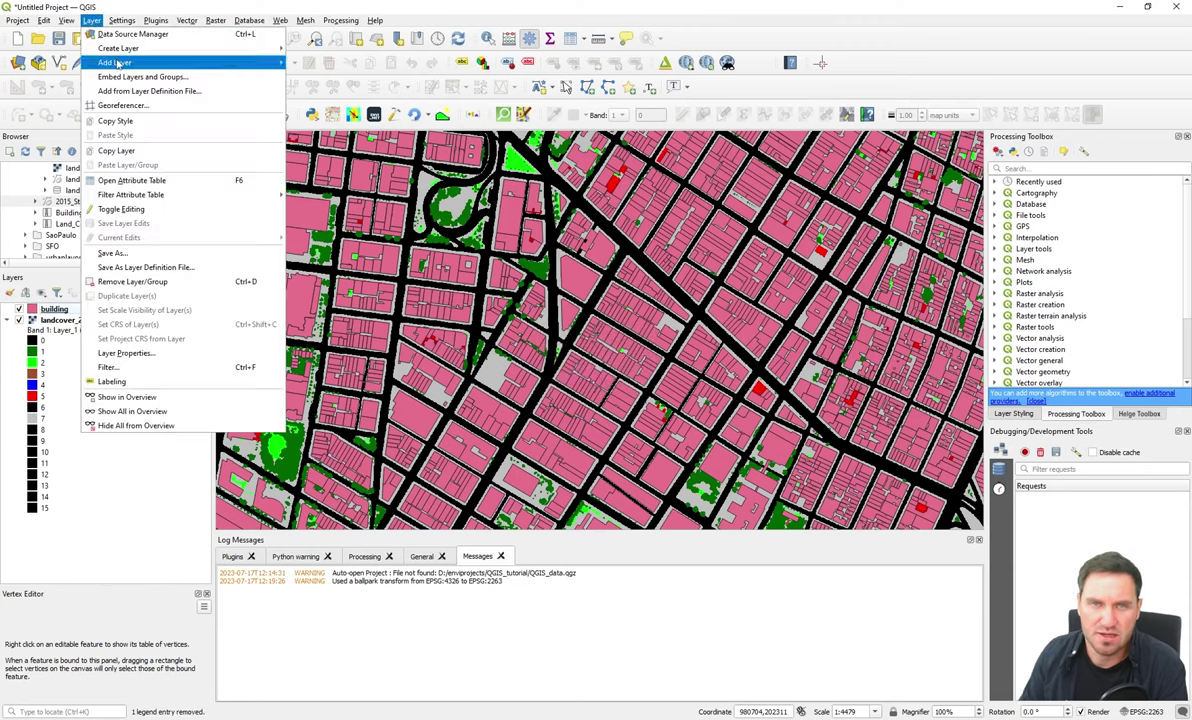
mouse_move(111, 63)
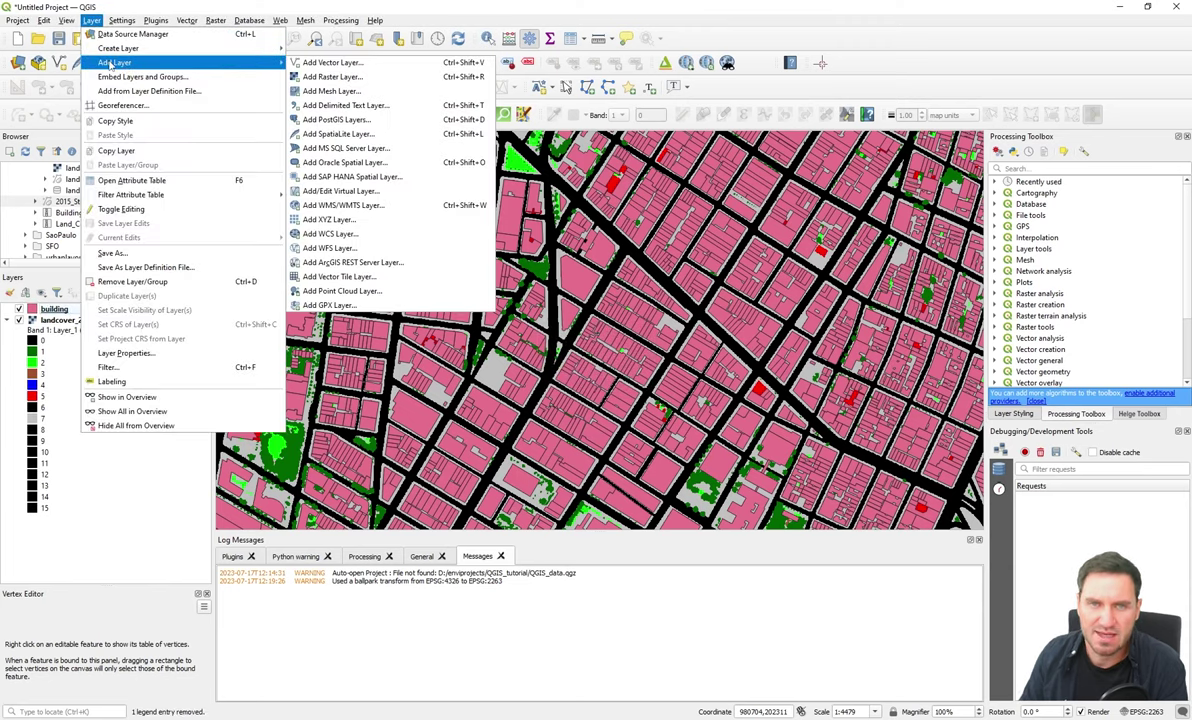
left_click(379, 108)
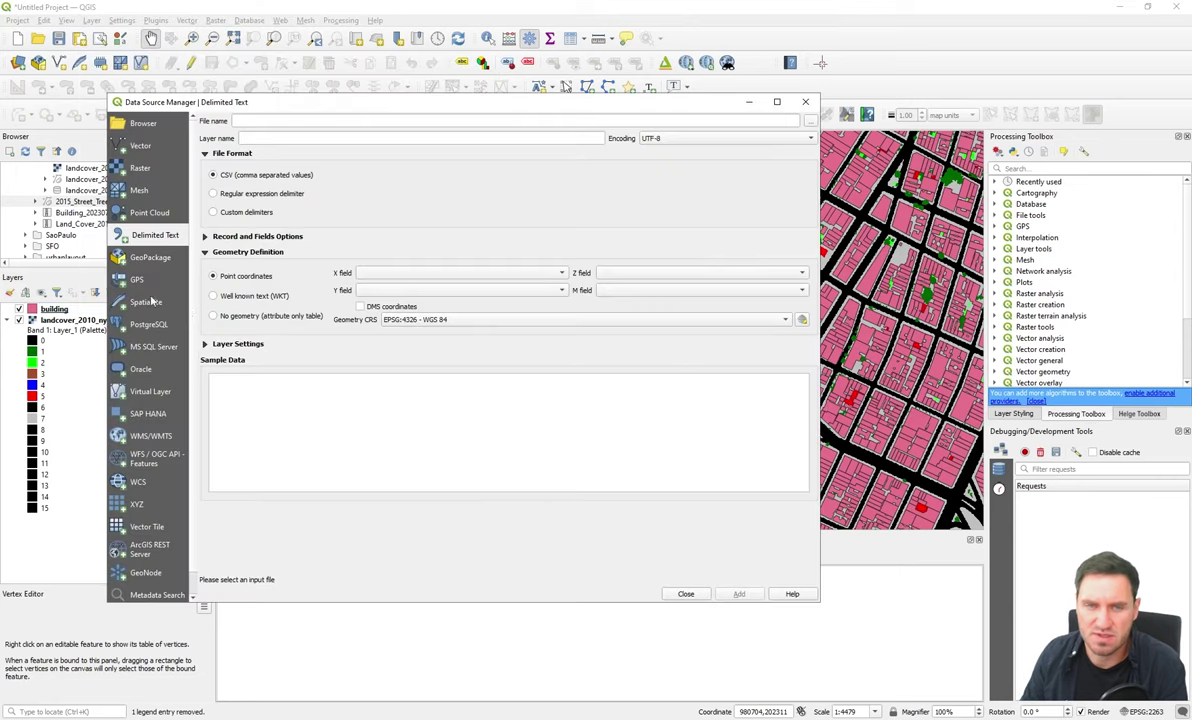
left_click(809, 121)
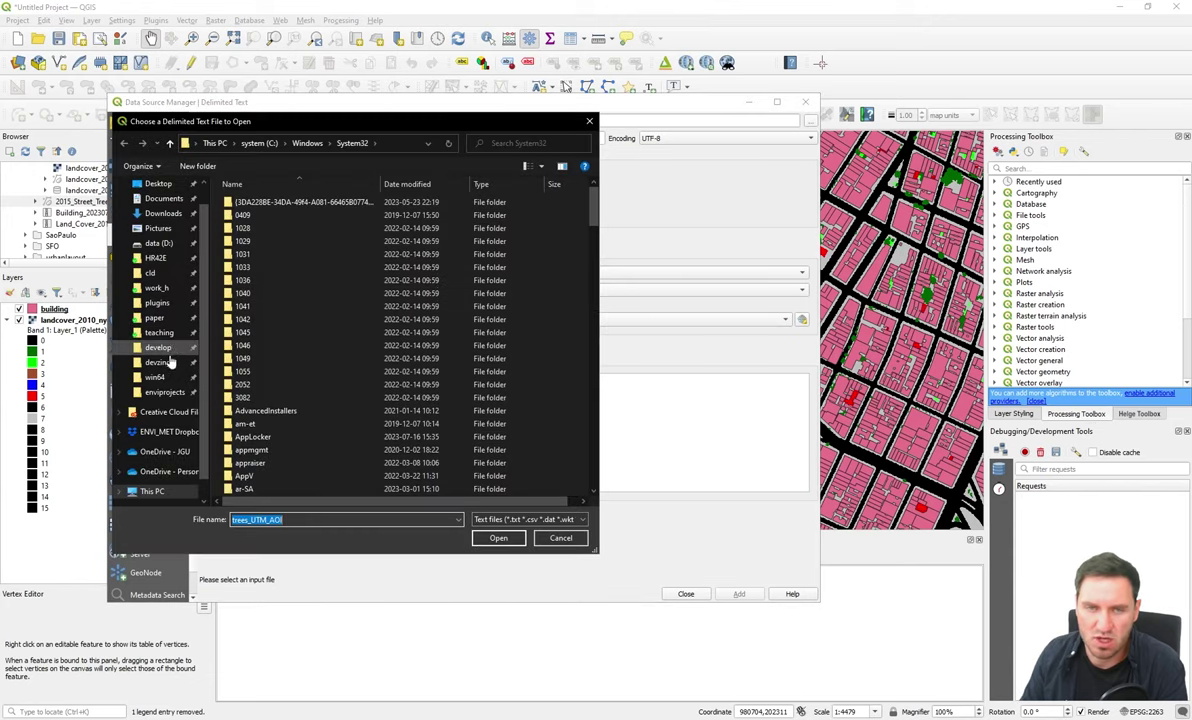
left_click(165, 391)
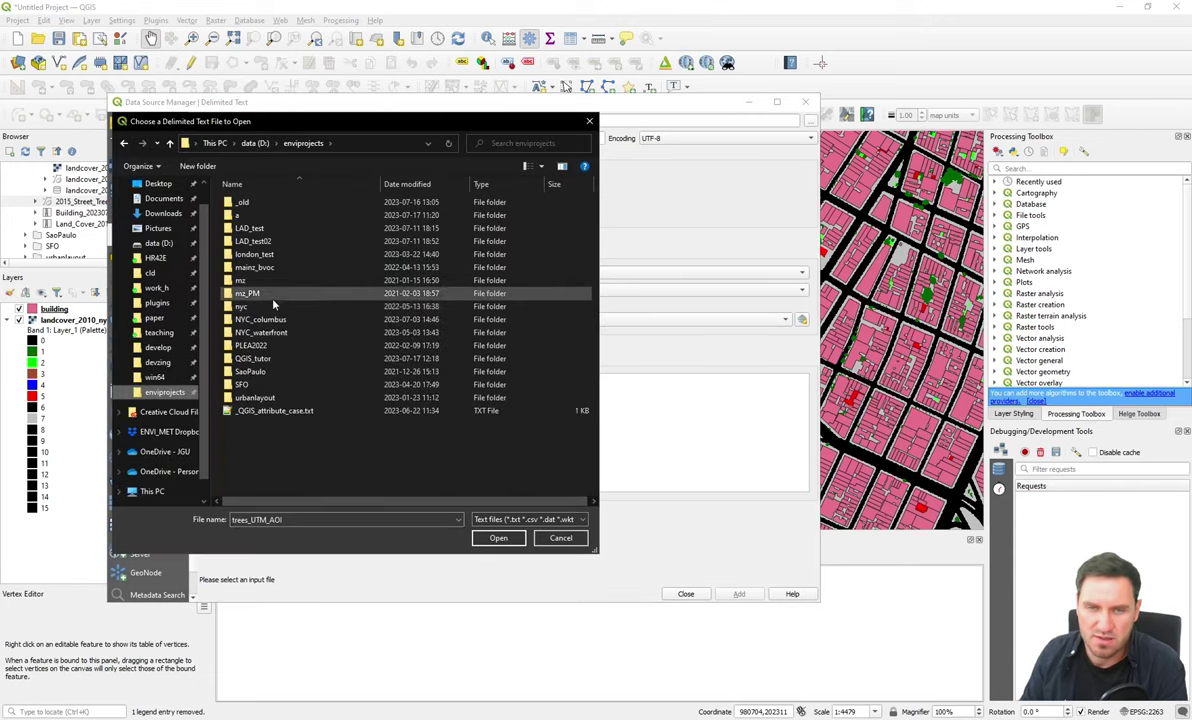
double_click(258, 358)
left_click(290, 228)
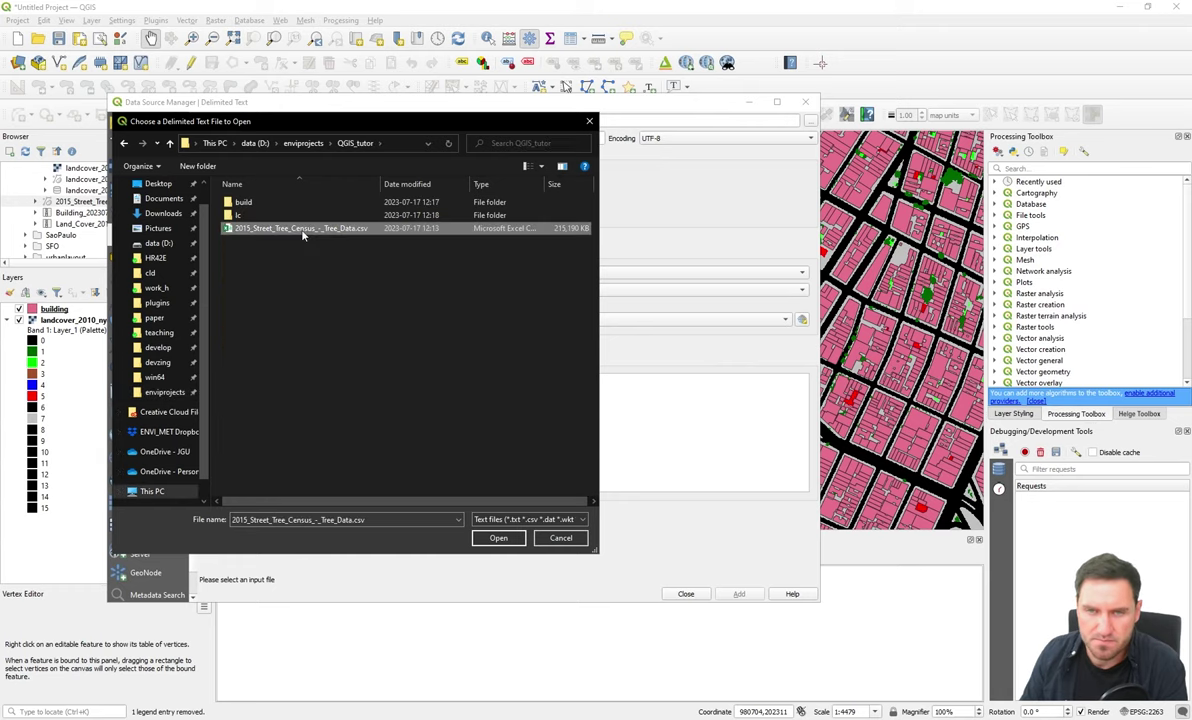
double_click(292, 233)
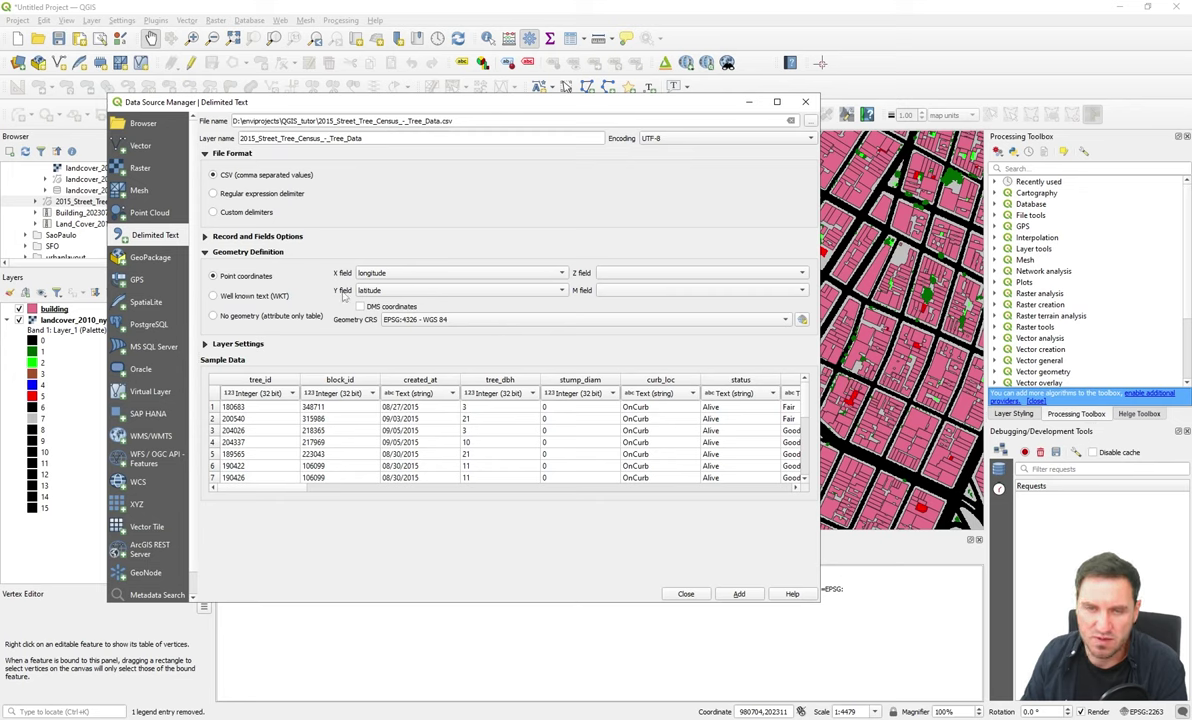
Step: Add the tree points using longitude as X, latitude as Y and EPSG:4326, accepting the Inverse of NAD83 to WGS 84 (31) transformation
left_click(402, 290)
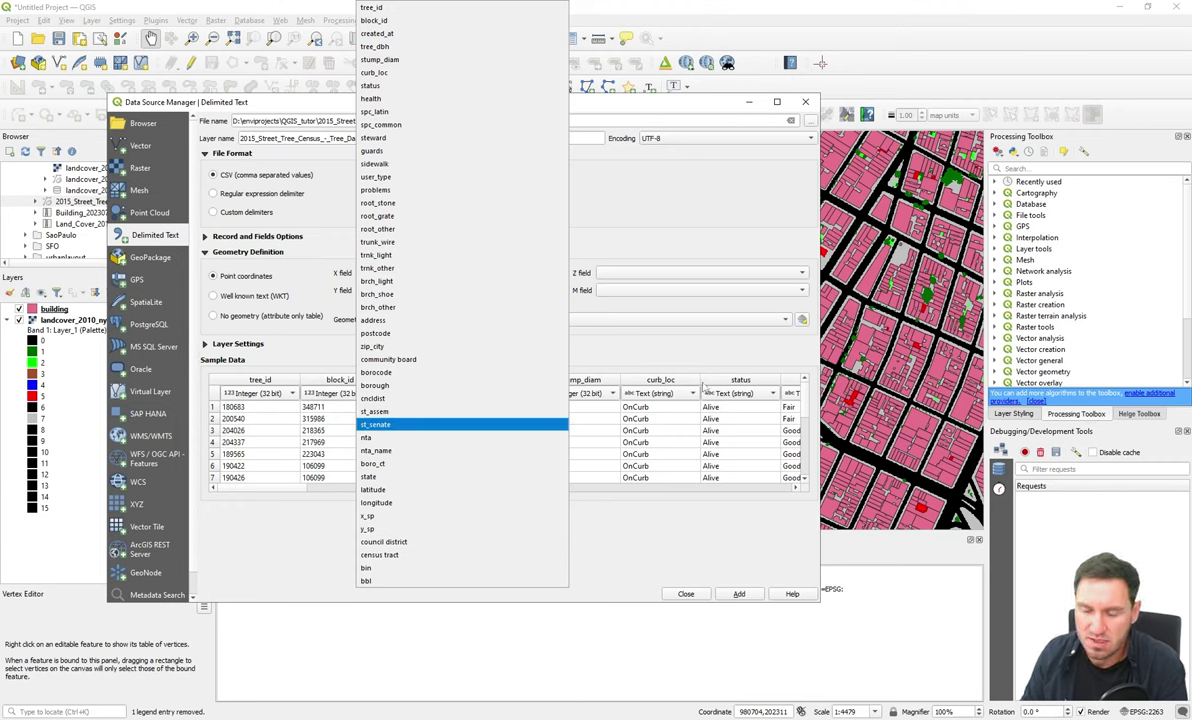
left_click(651, 218)
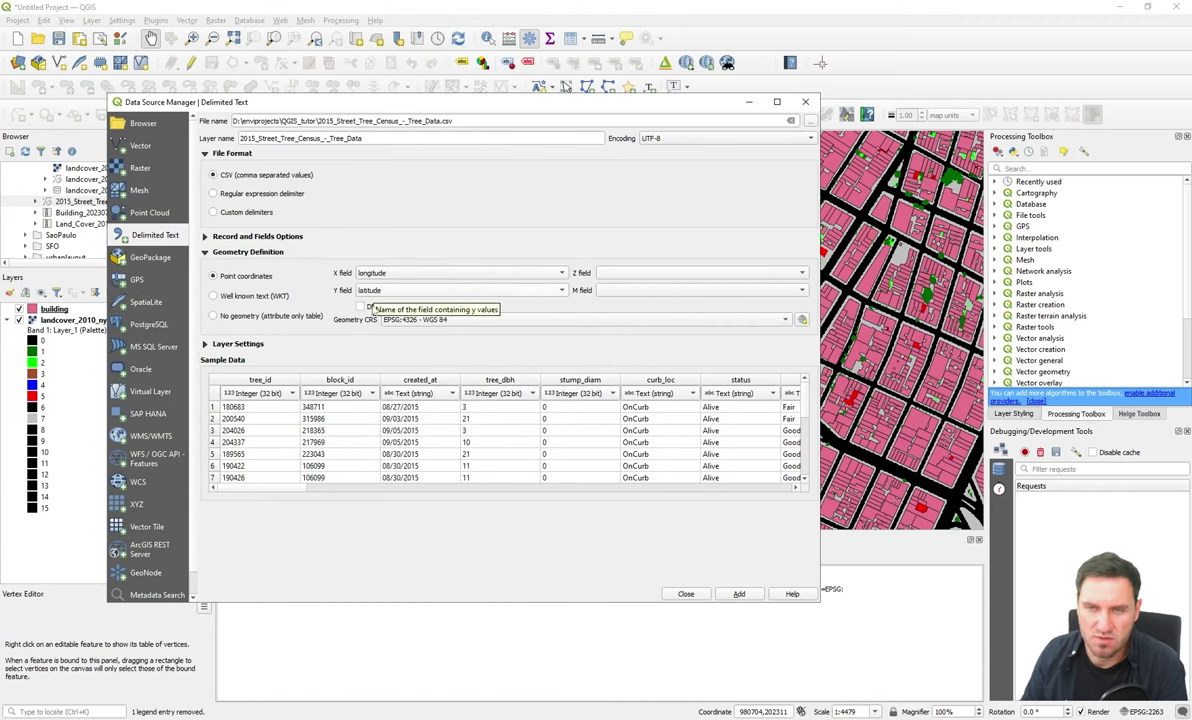
left_click_drag(303, 489, 660, 493)
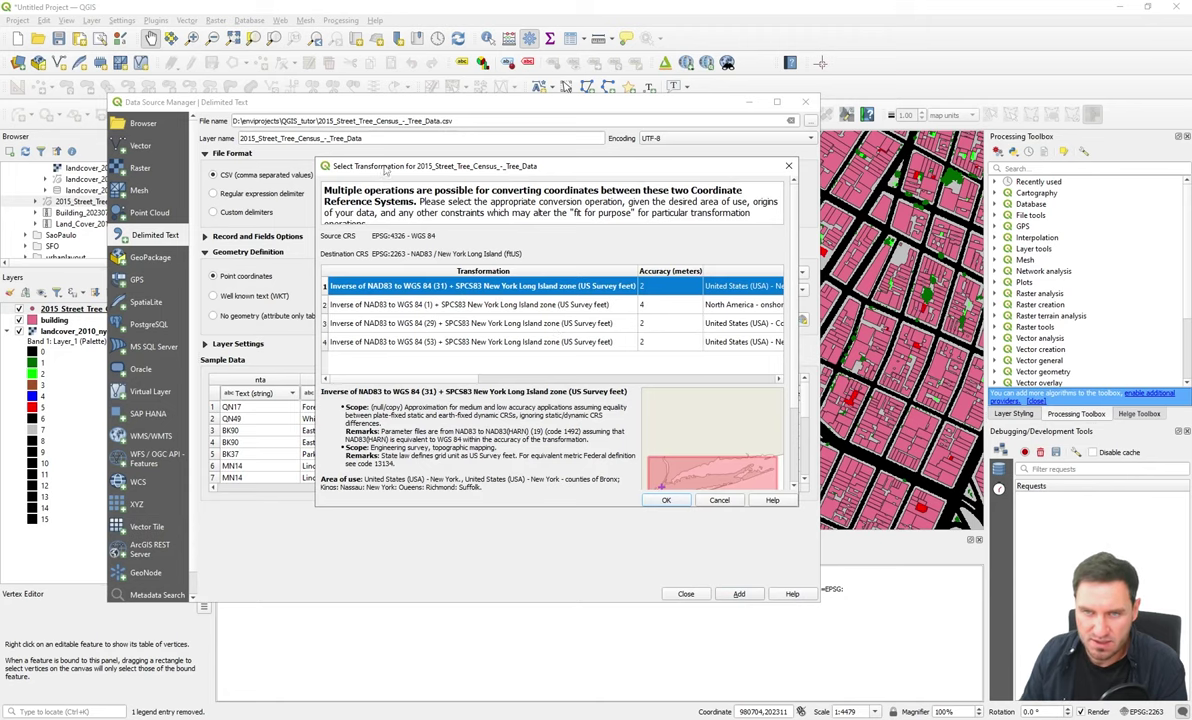
left_click_drag(385, 170, 399, 172)
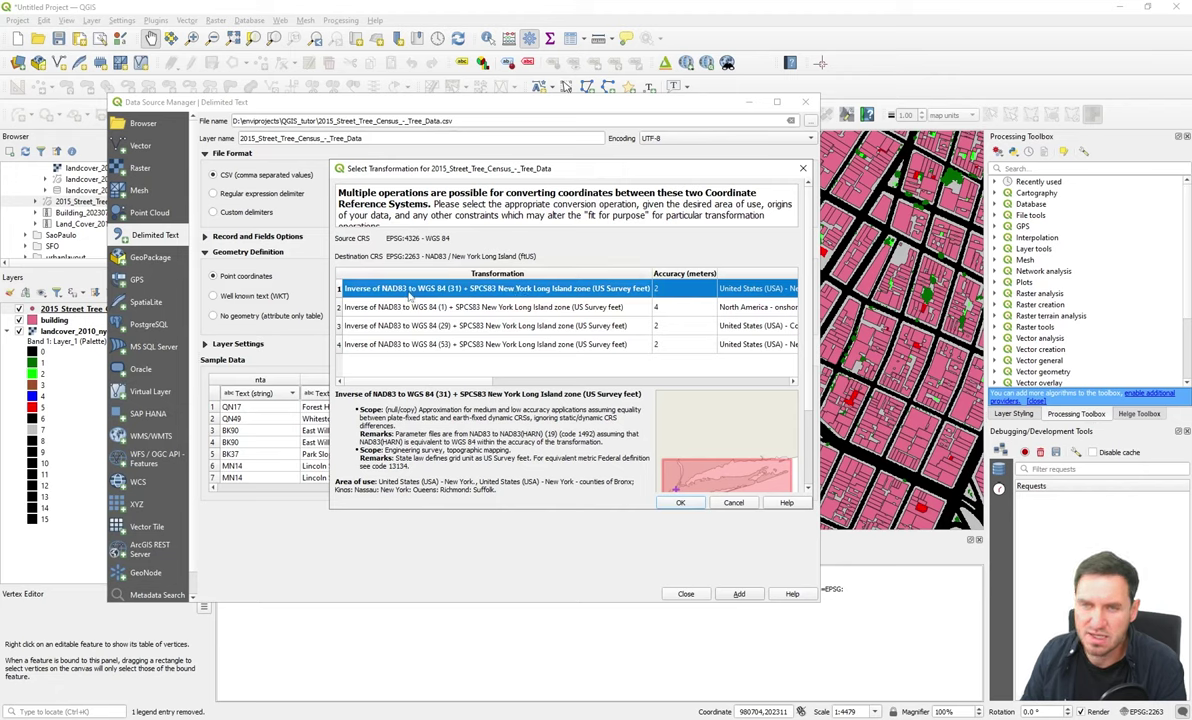
left_click(679, 501)
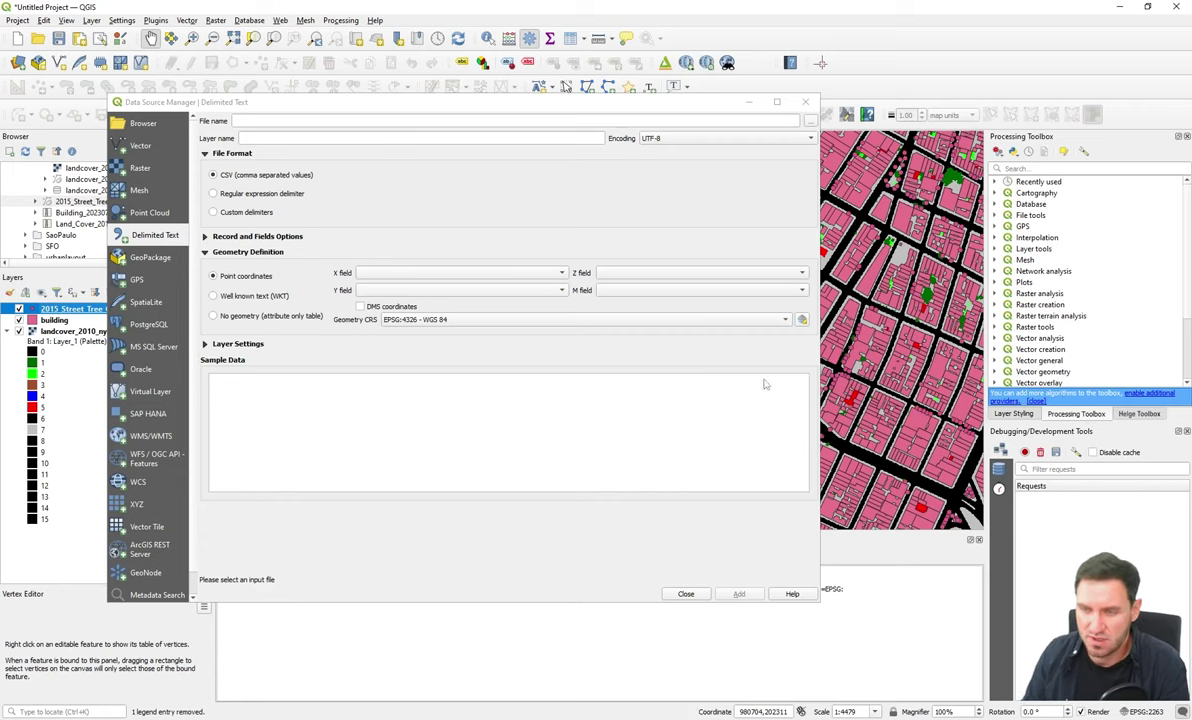
left_click(686, 594)
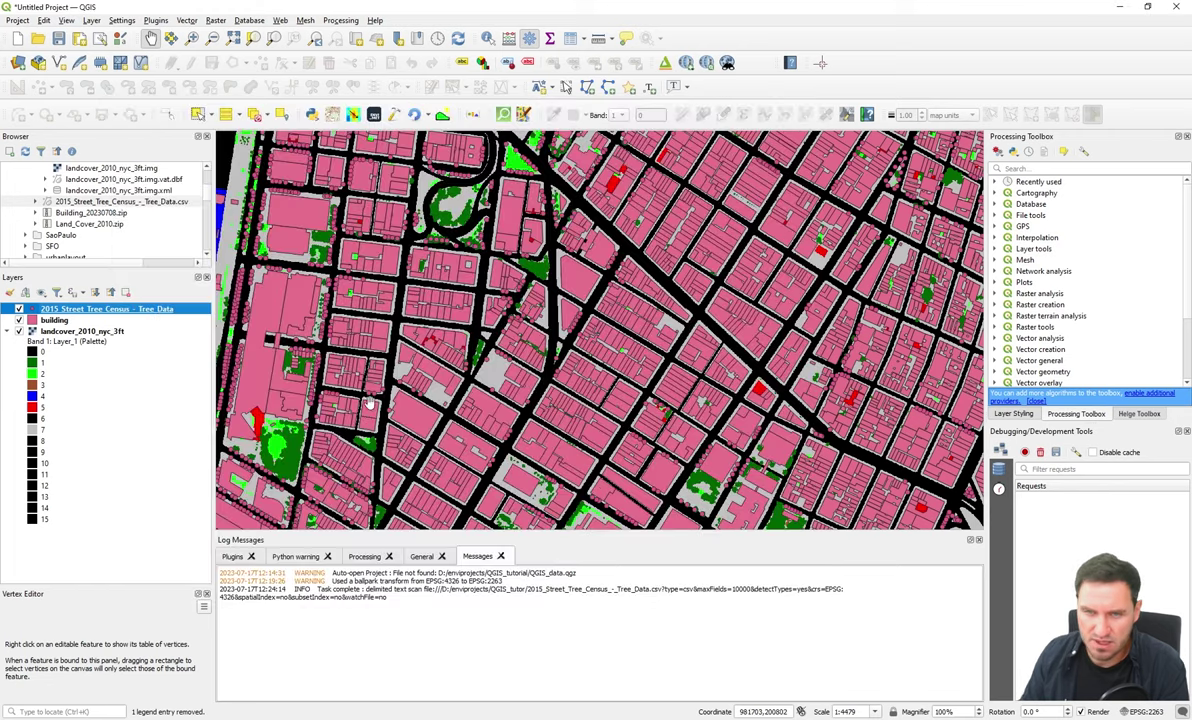
Step: Open the street tree layer's attribute table, examine its species, health, address and other fields, and close it
scroll(415, 362, "down", 2)
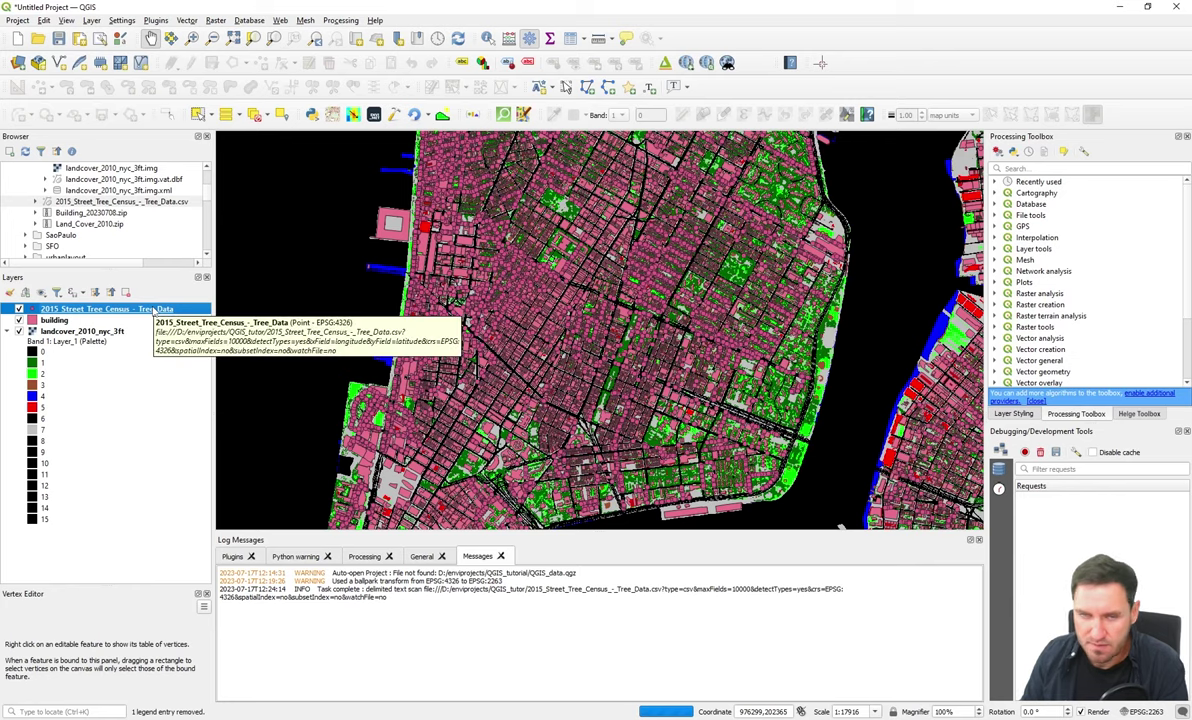
right_click(96, 309)
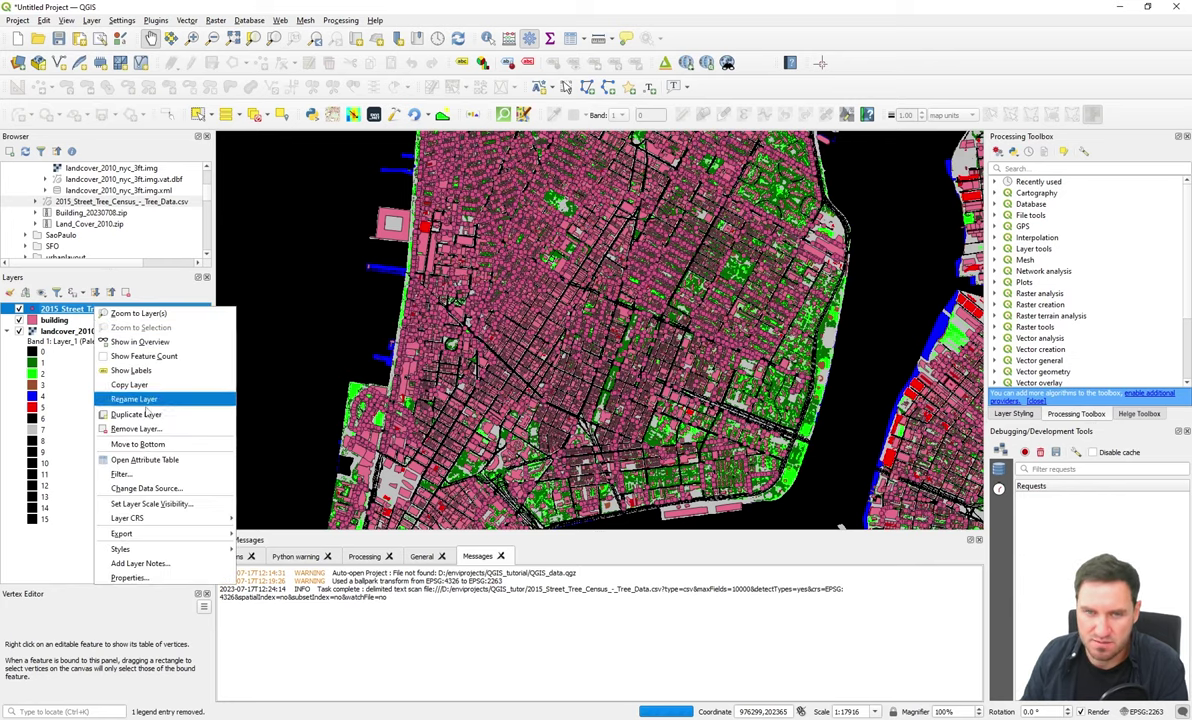
left_click(157, 461)
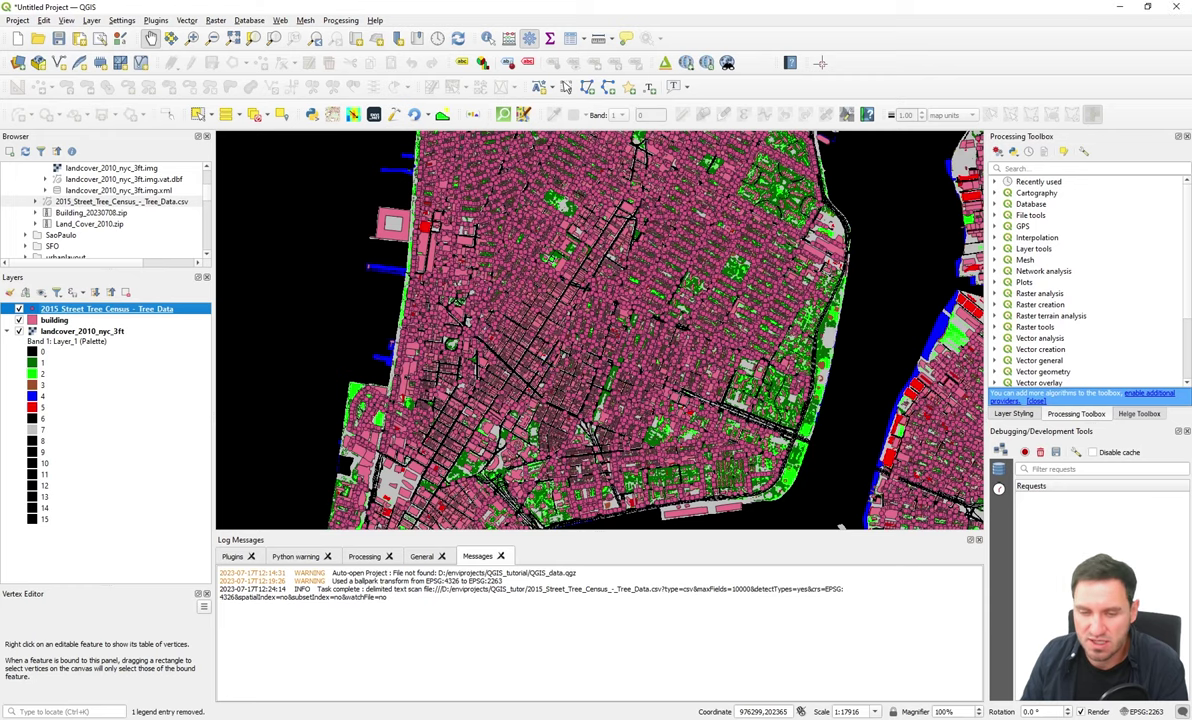
left_click(300, 640)
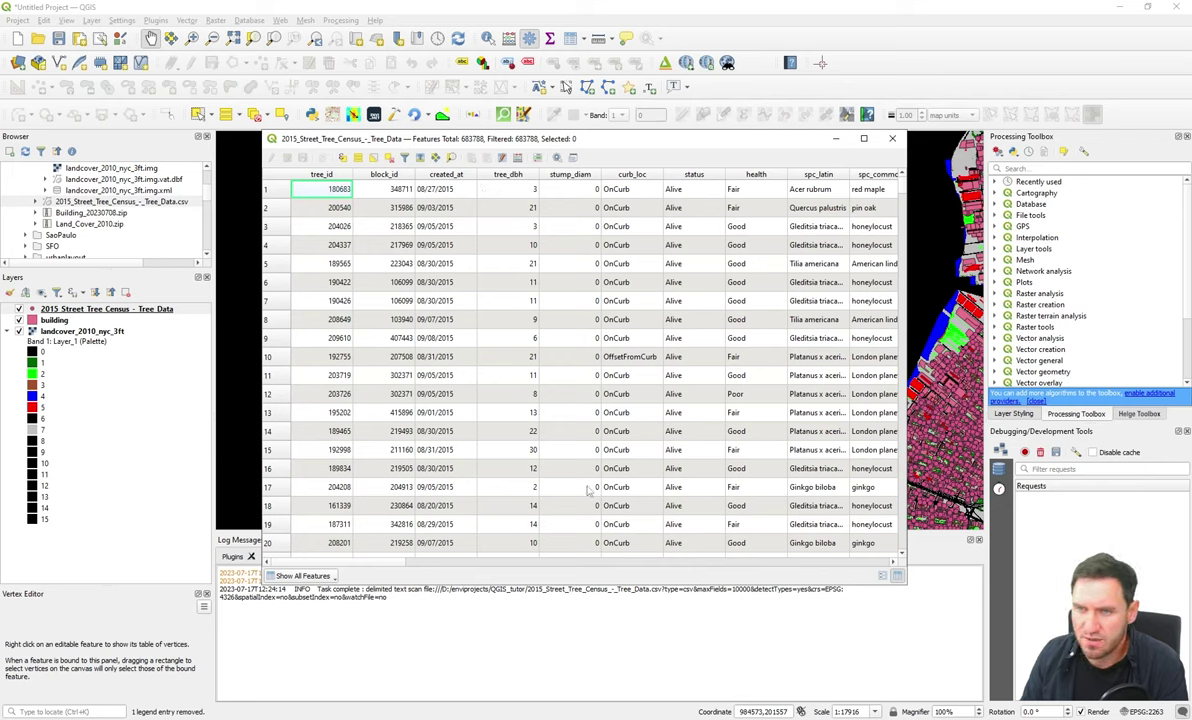
scroll(405, 566, "right", 1)
scroll(405, 566, "right", 5)
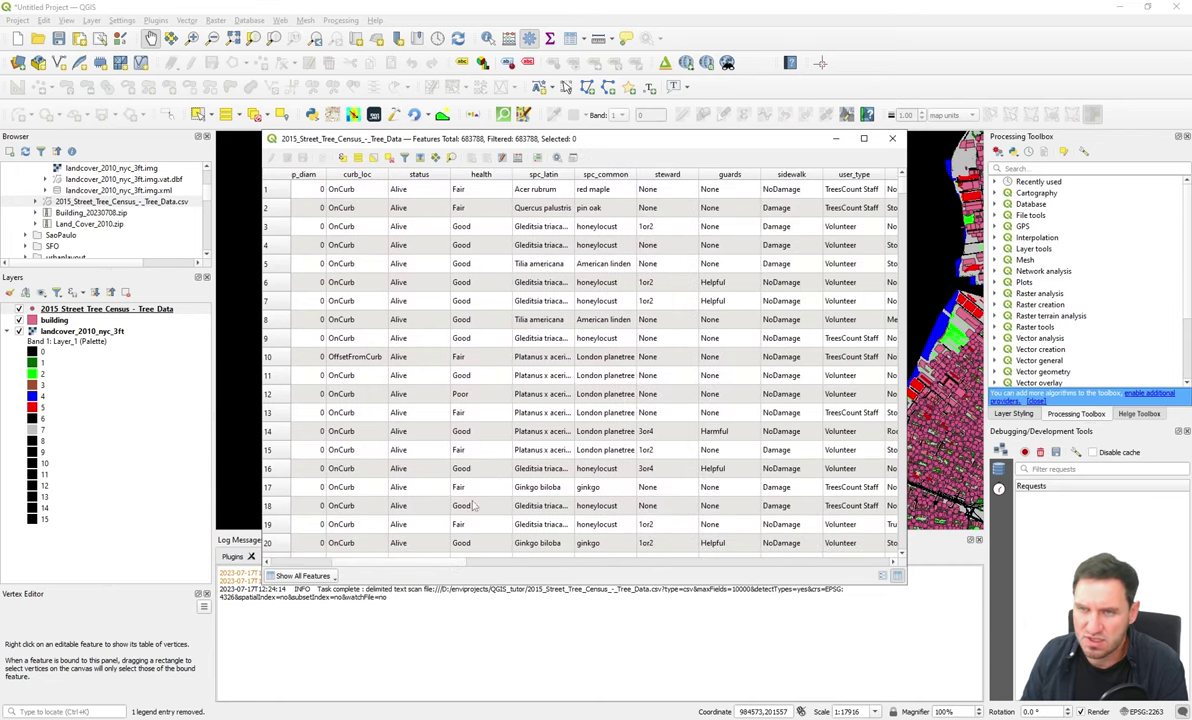
left_click_drag(376, 567, 575, 562)
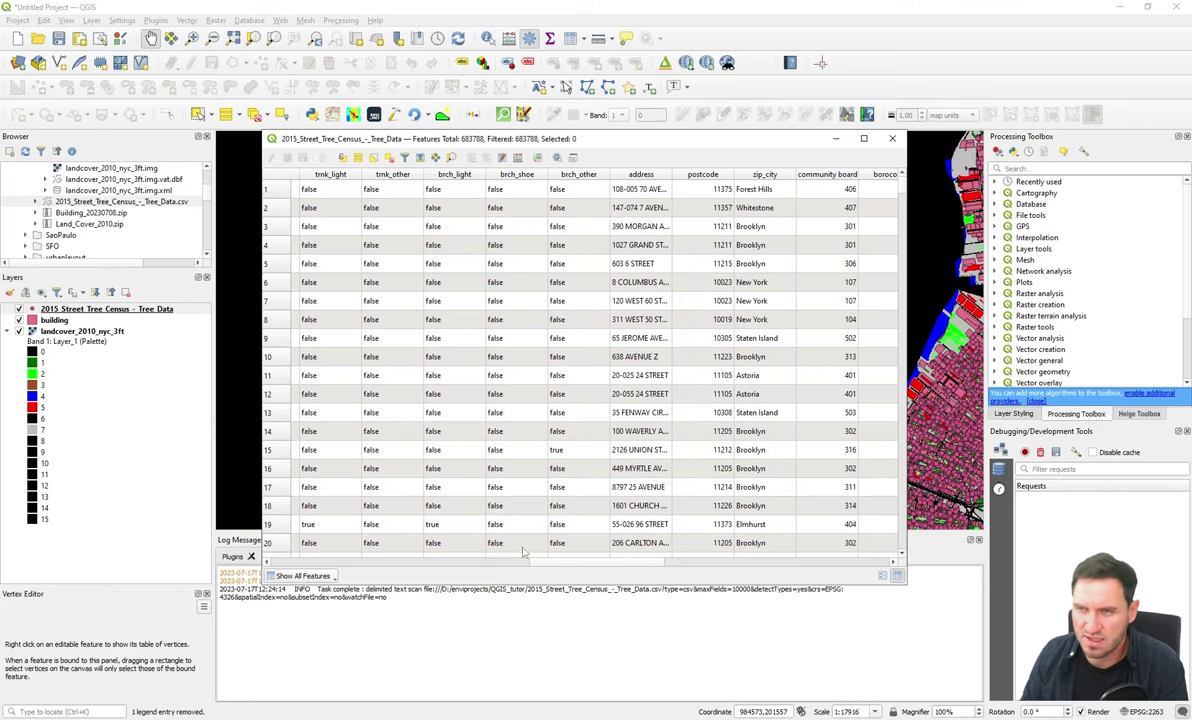
left_click_drag(524, 562, 357, 490)
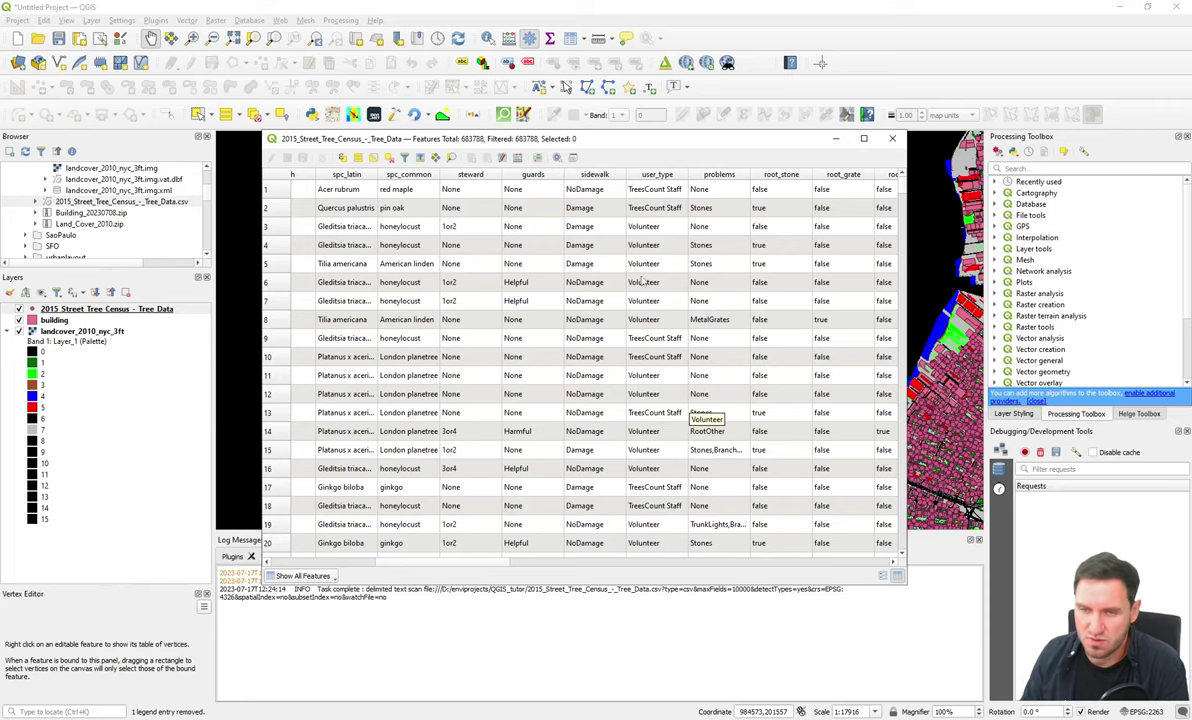
left_click(892, 138)
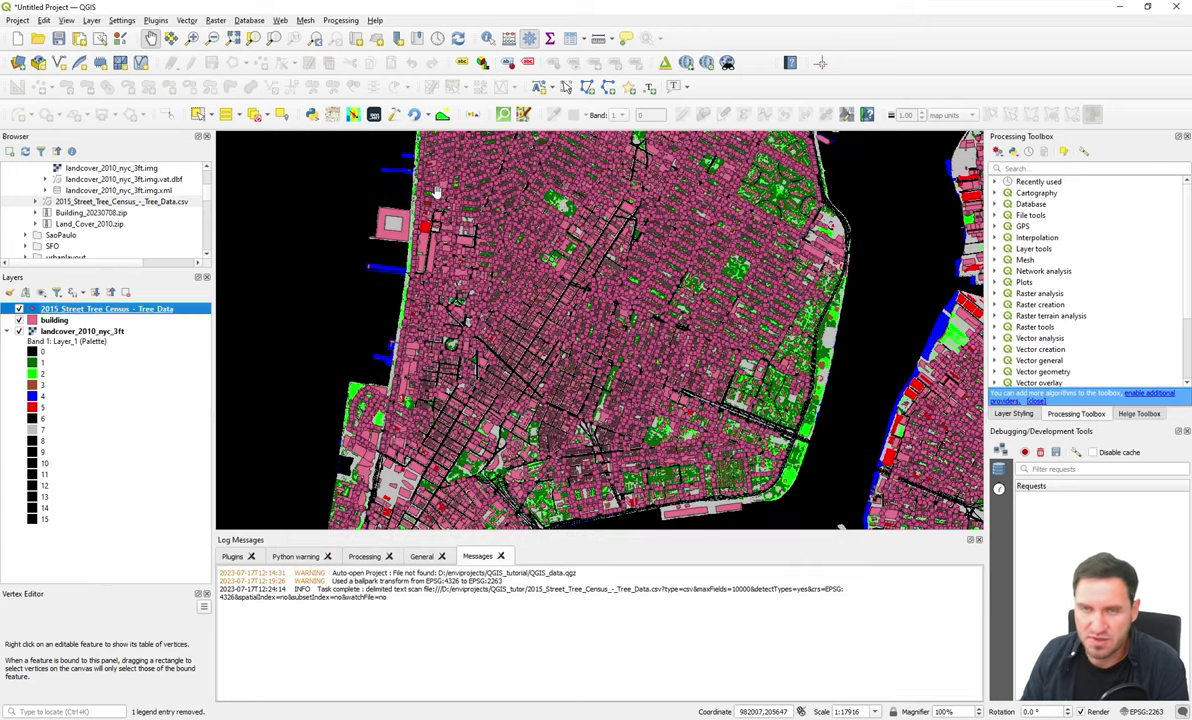
Step: Bring up the Geodata to ENVI-met plugin and read the prerequisite about projecting all layers in the same map projection system
scroll(613, 438, "down", 3)
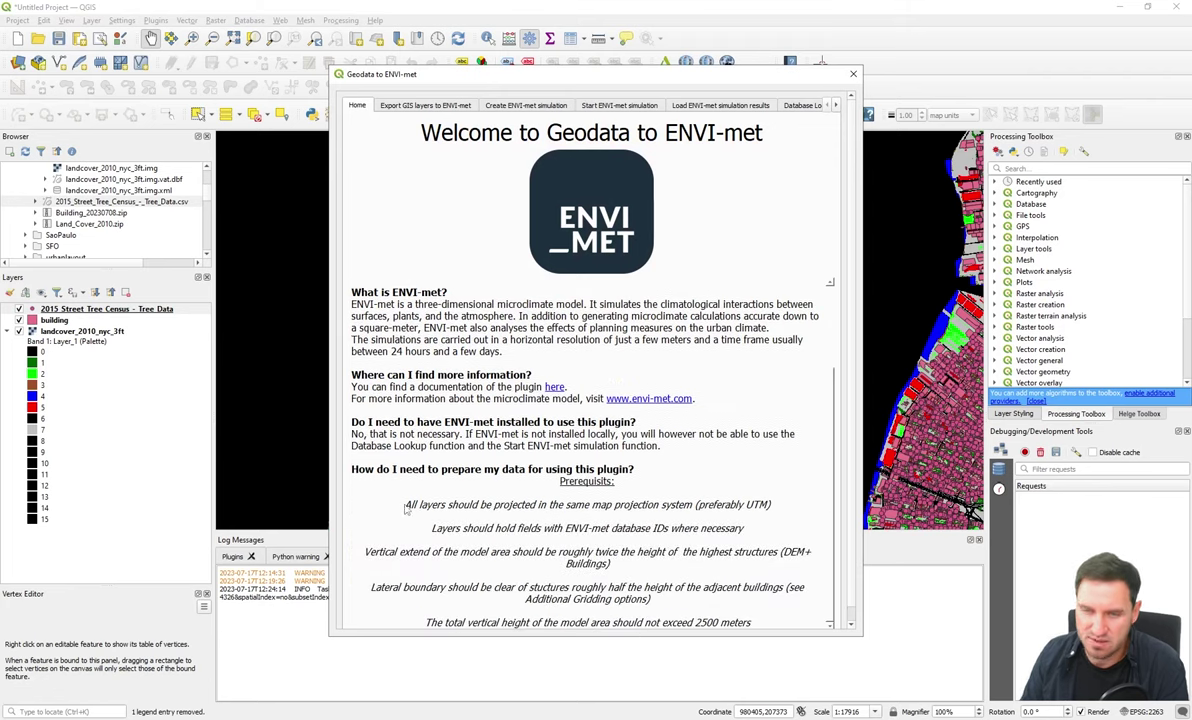
left_click_drag(404, 498, 775, 509)
left_click(775, 509)
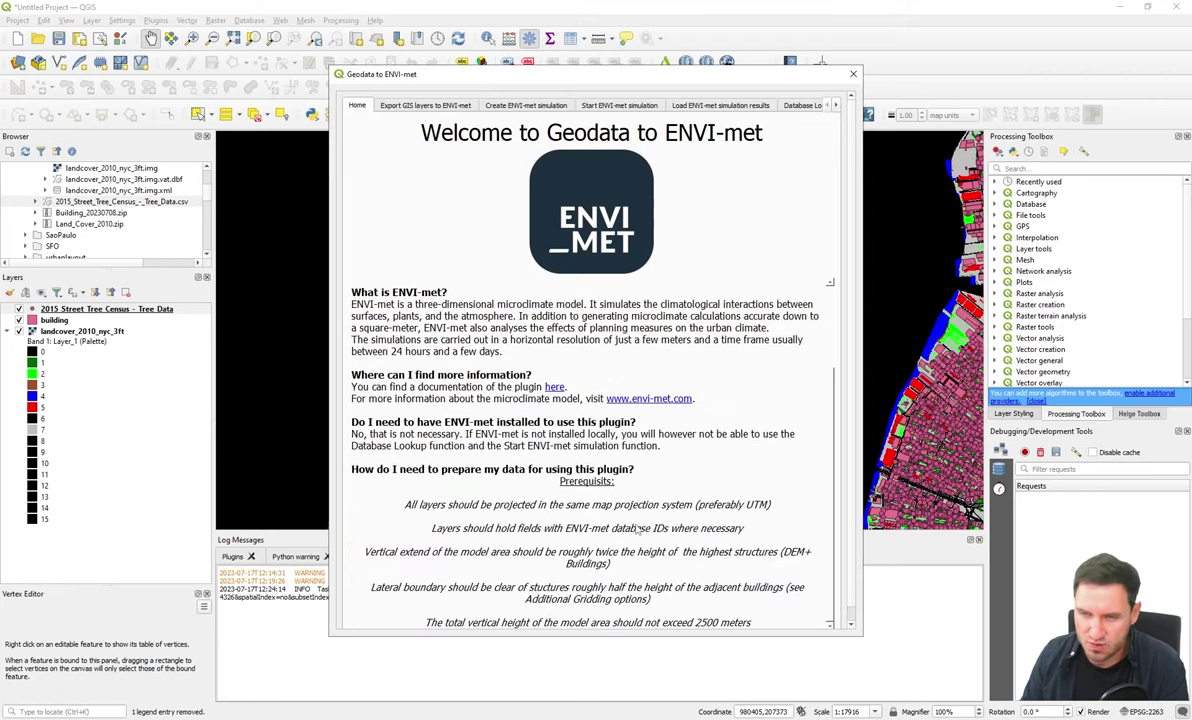
left_click_drag(404, 505, 693, 510)
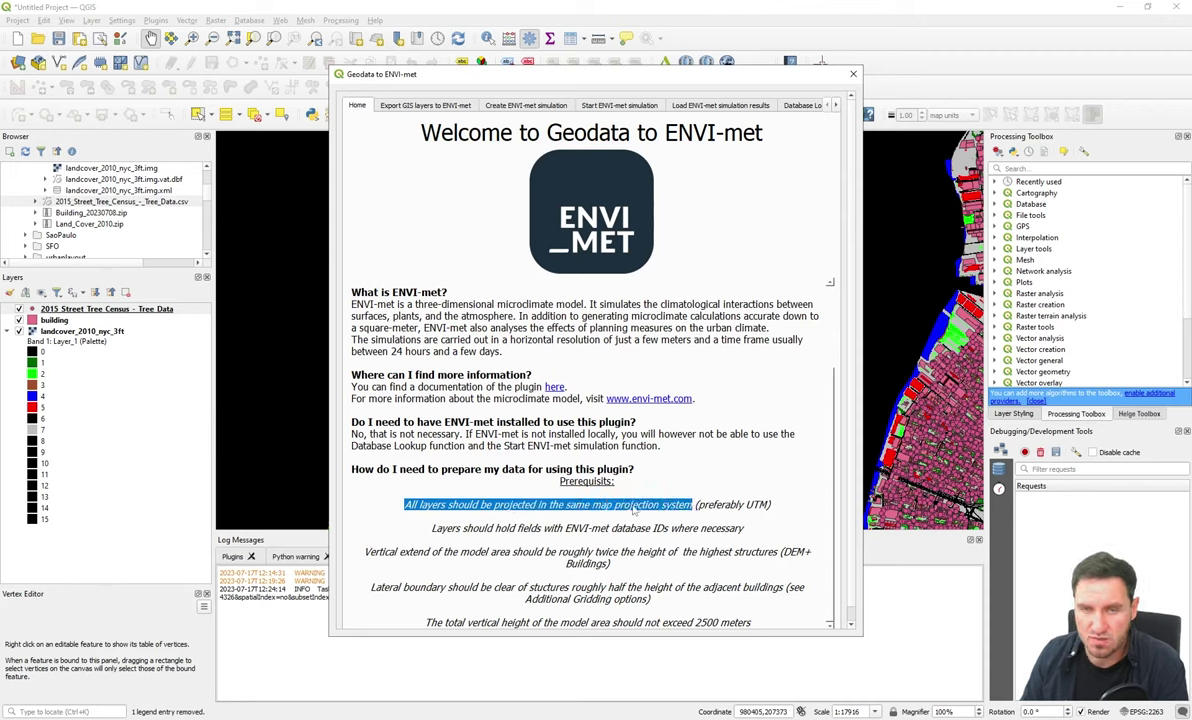
left_click(588, 514)
left_click_drag(418, 513, 694, 510)
left_click(686, 508)
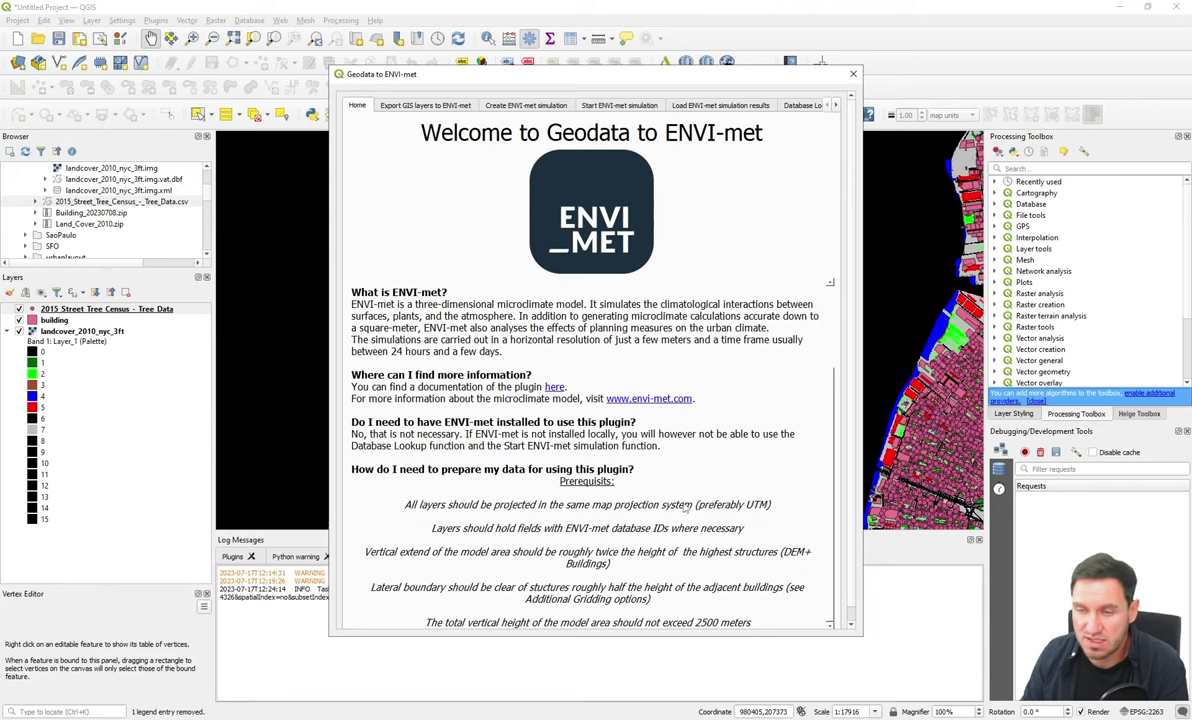
Step: Read the map projection prerequisite in the Geodata to ENVI-met welcome page, and close the plugin window
left_click_drag(611, 505, 771, 507)
left_click(702, 509)
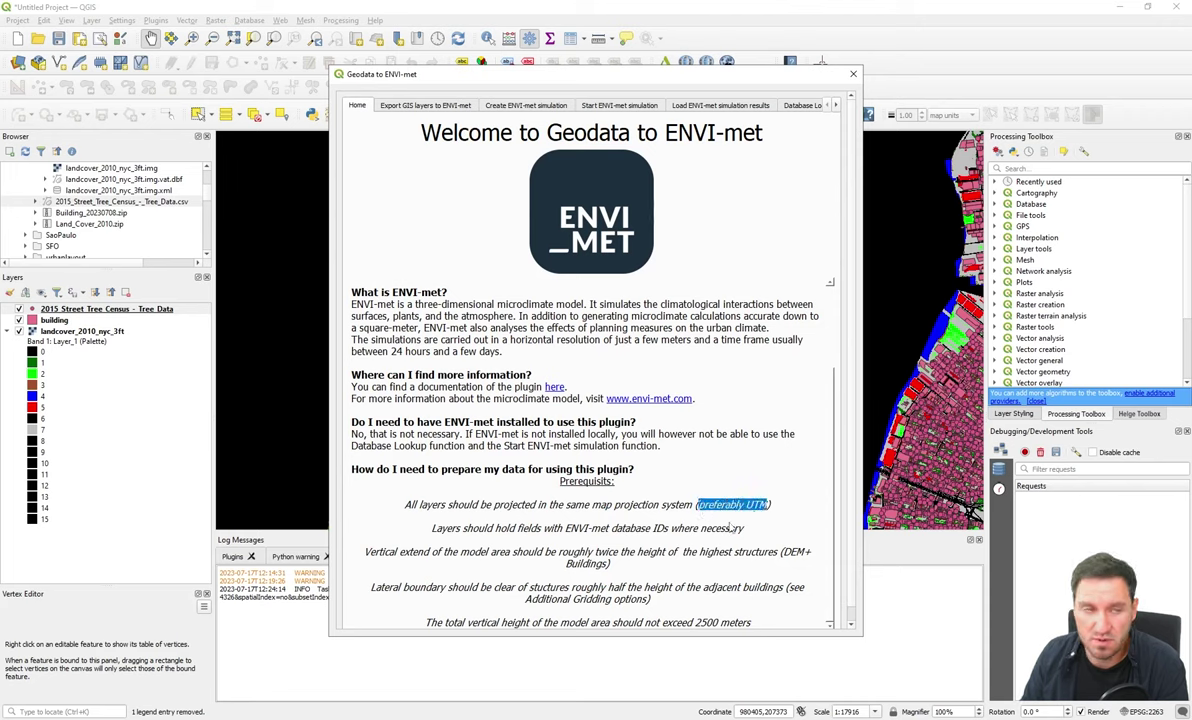
left_click(700, 508)
left_click_drag(698, 507, 771, 507)
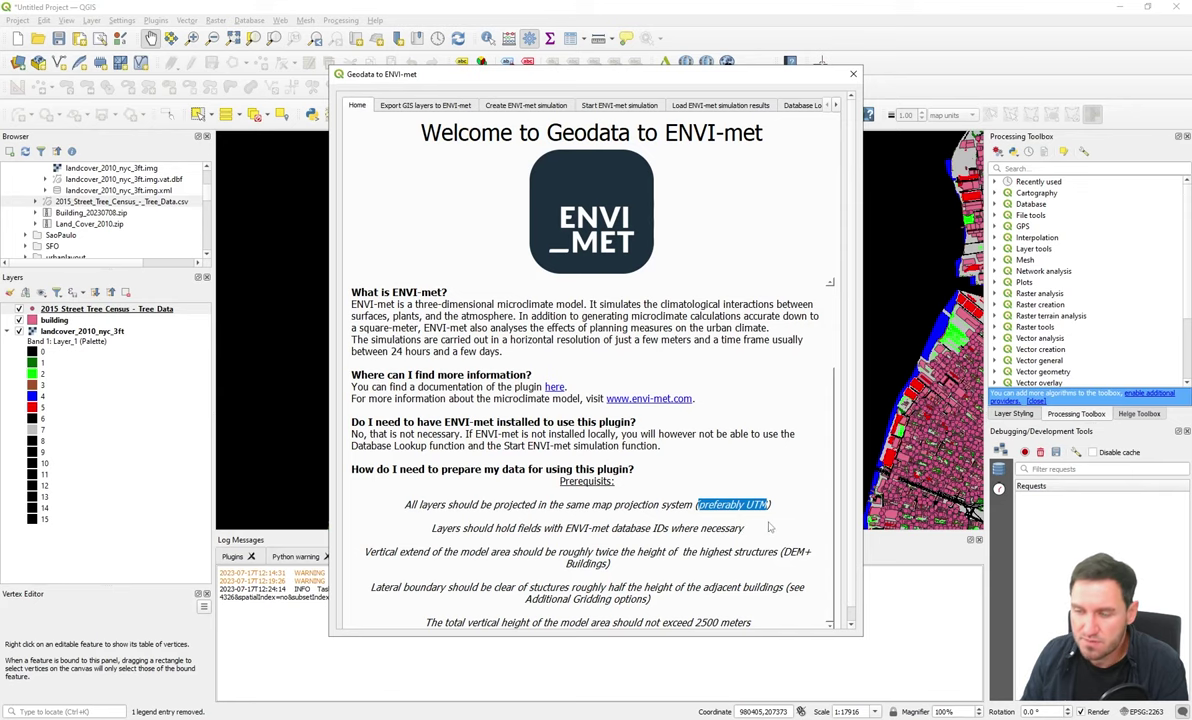
left_click(766, 527)
left_click(853, 74)
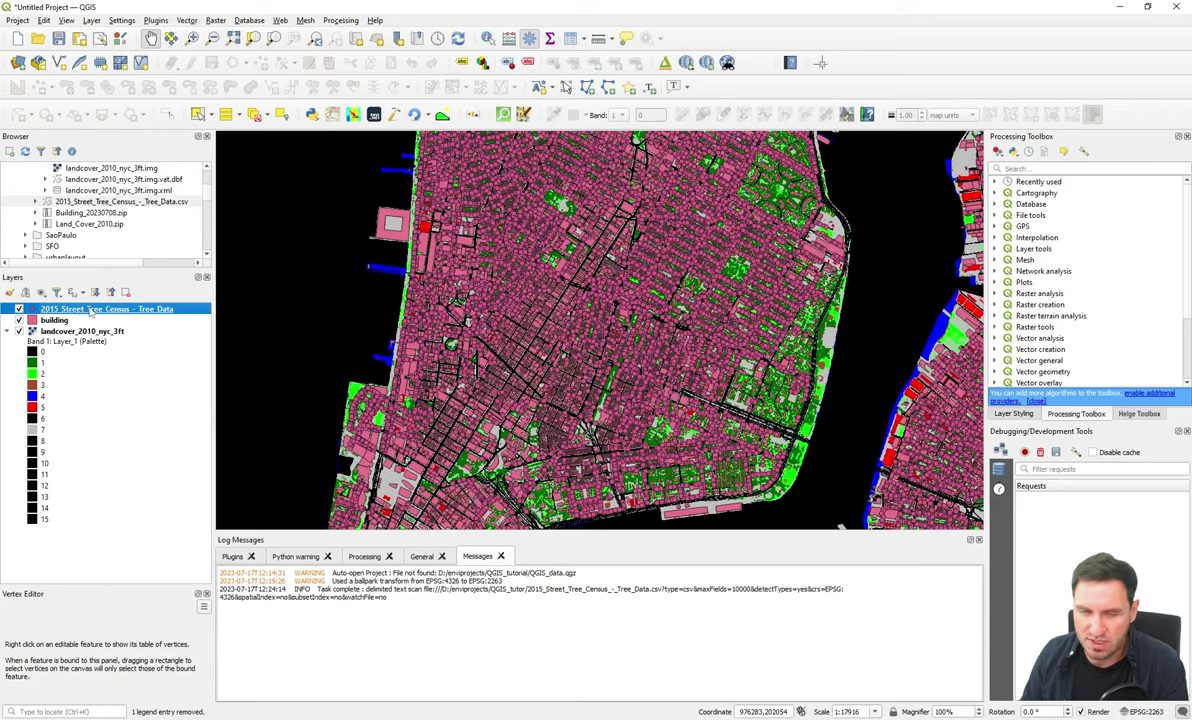
Step: Check the coordinate reference systems of the building and landcover_2010_nyc_3ft layers
left_click(55, 320)
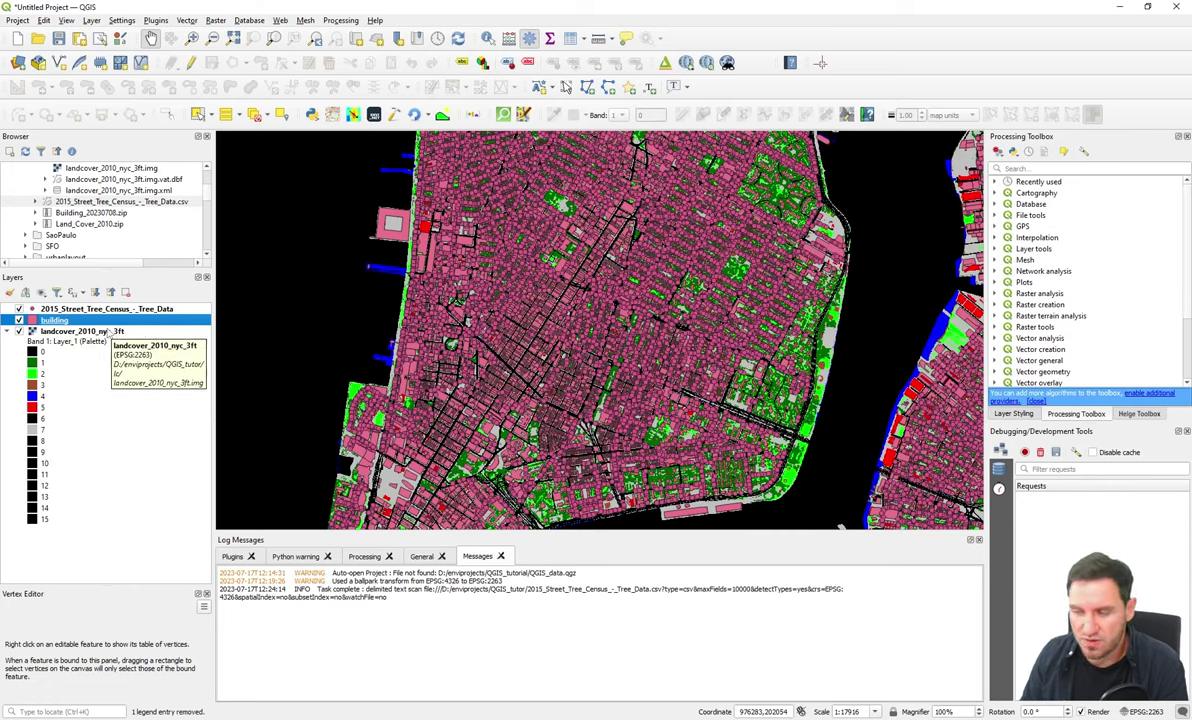
left_click(80, 332)
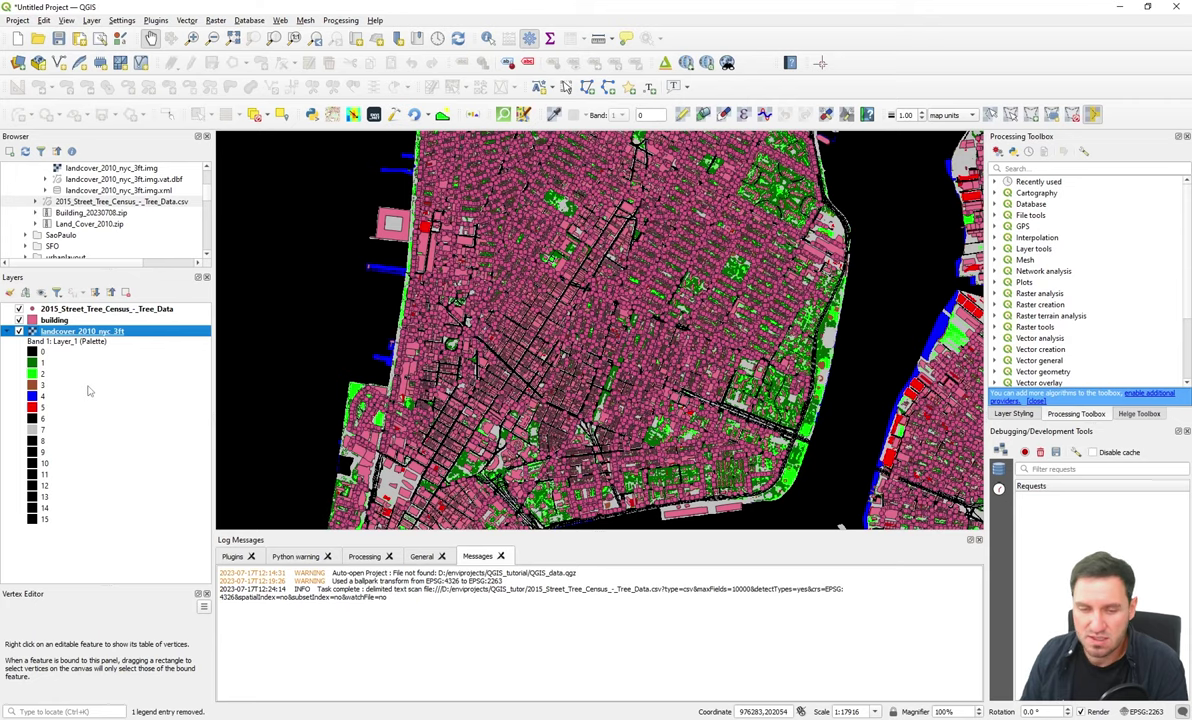
scroll(471, 295, "down", 1)
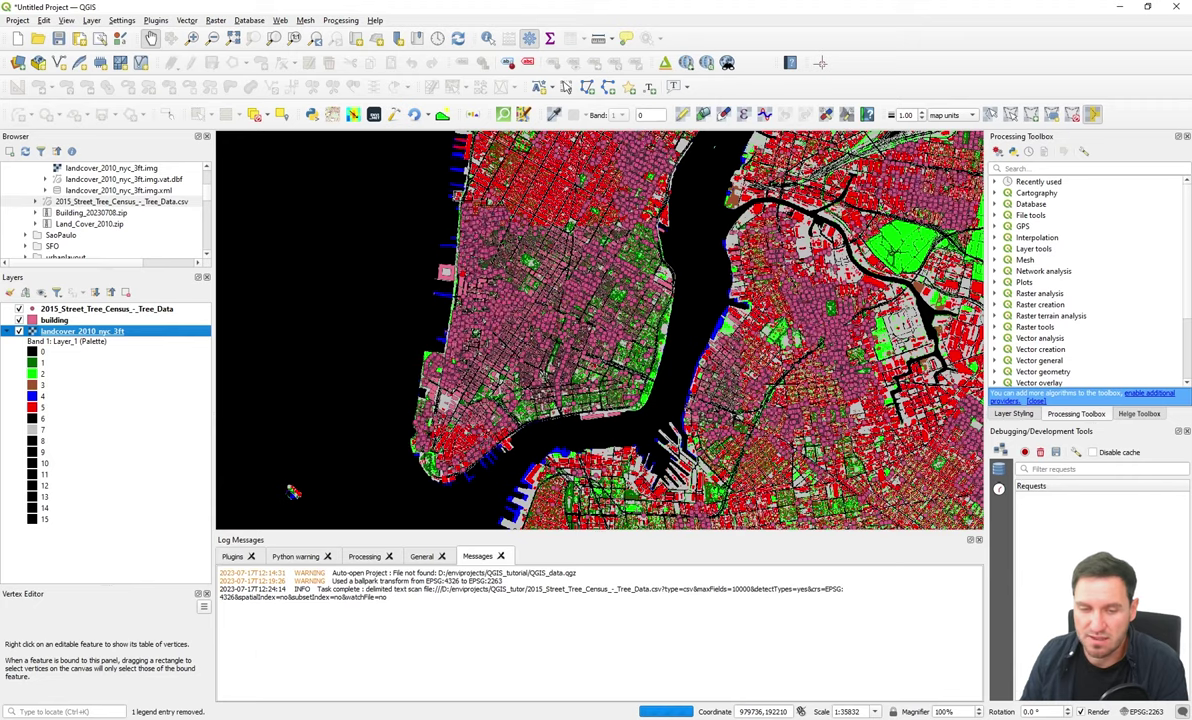
Step: Switch to Firefox and search the web in a new tab for "utm zone nyc"
key("alt+Tab")
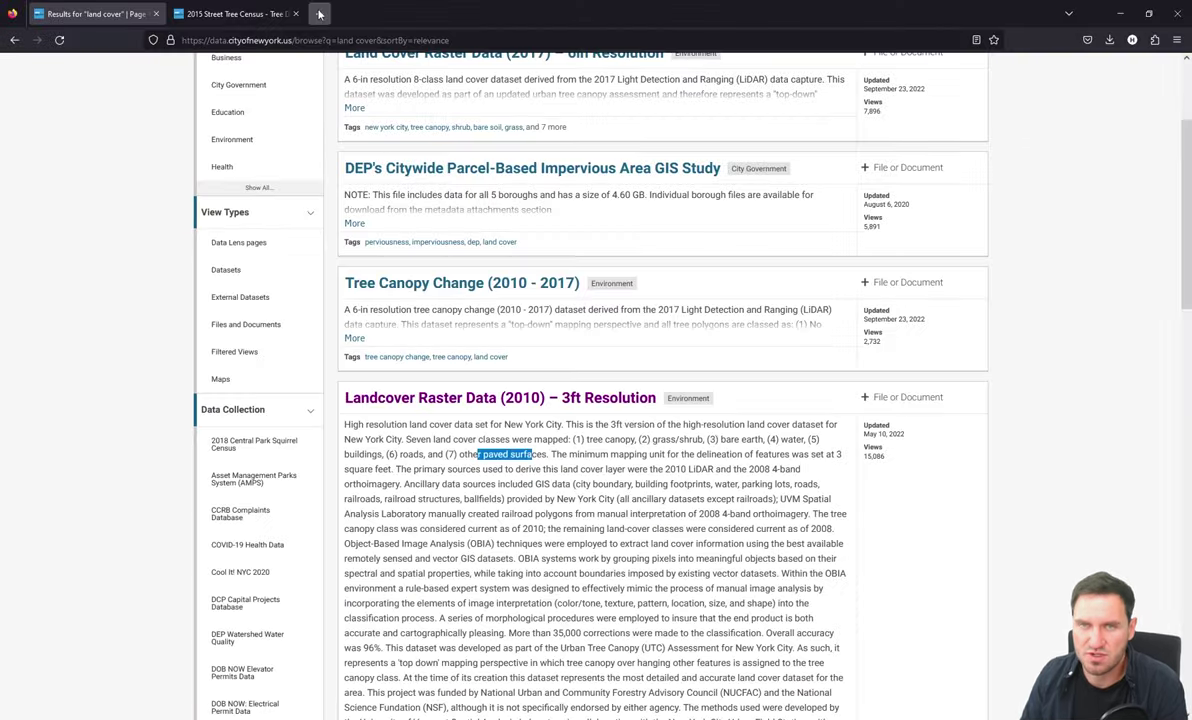
key("ctrl+t")
type("utm zone ")
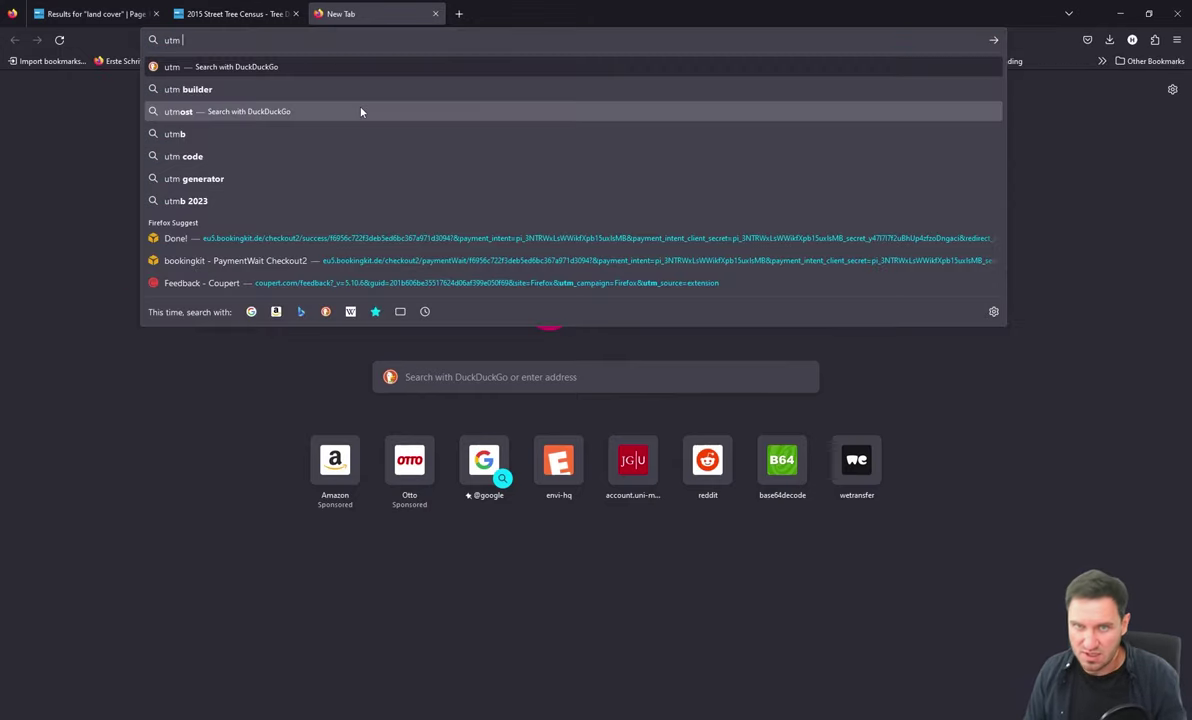
type("nyc")
key("Return")
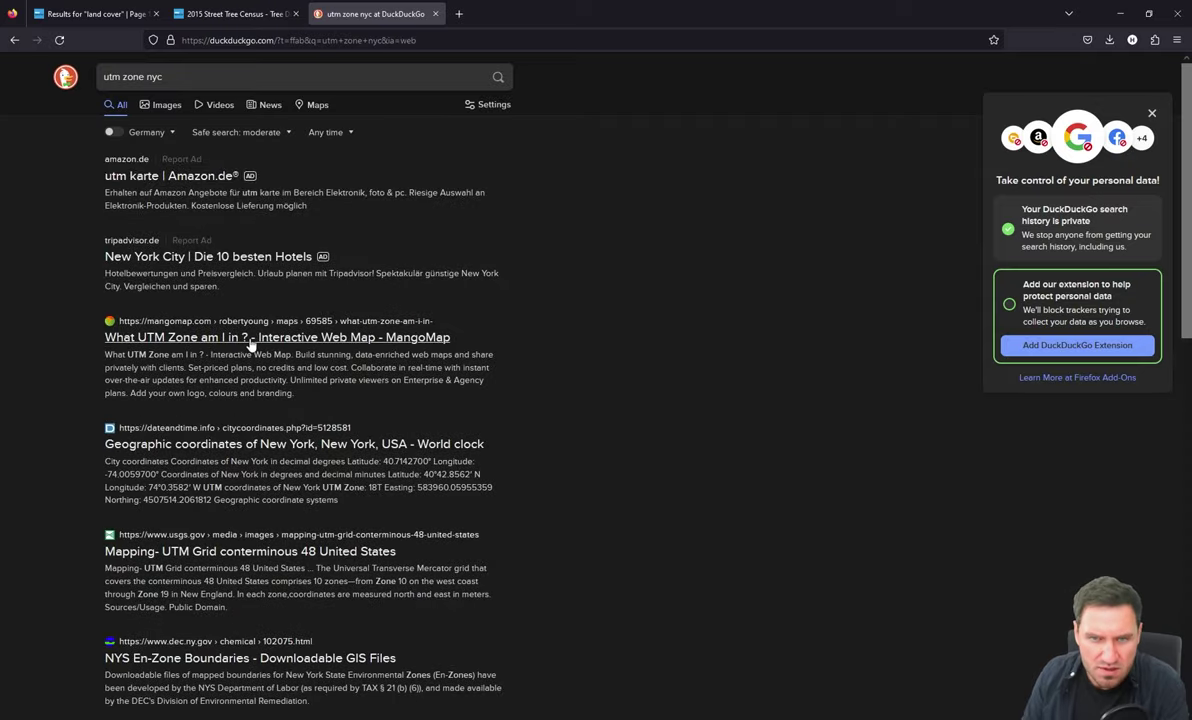
Step: Open the dateandtime.info page with New York's geographic coordinates, accept its consent request, and look up the city's UTM zone
left_click(212, 446)
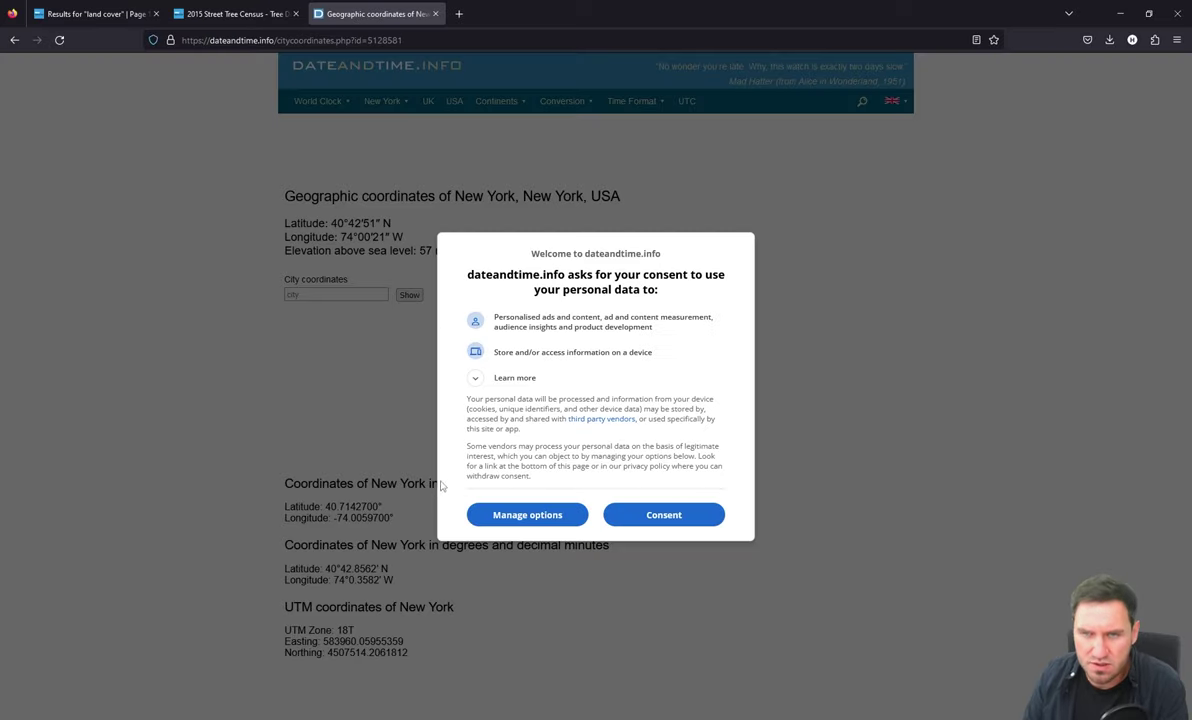
left_click(627, 519)
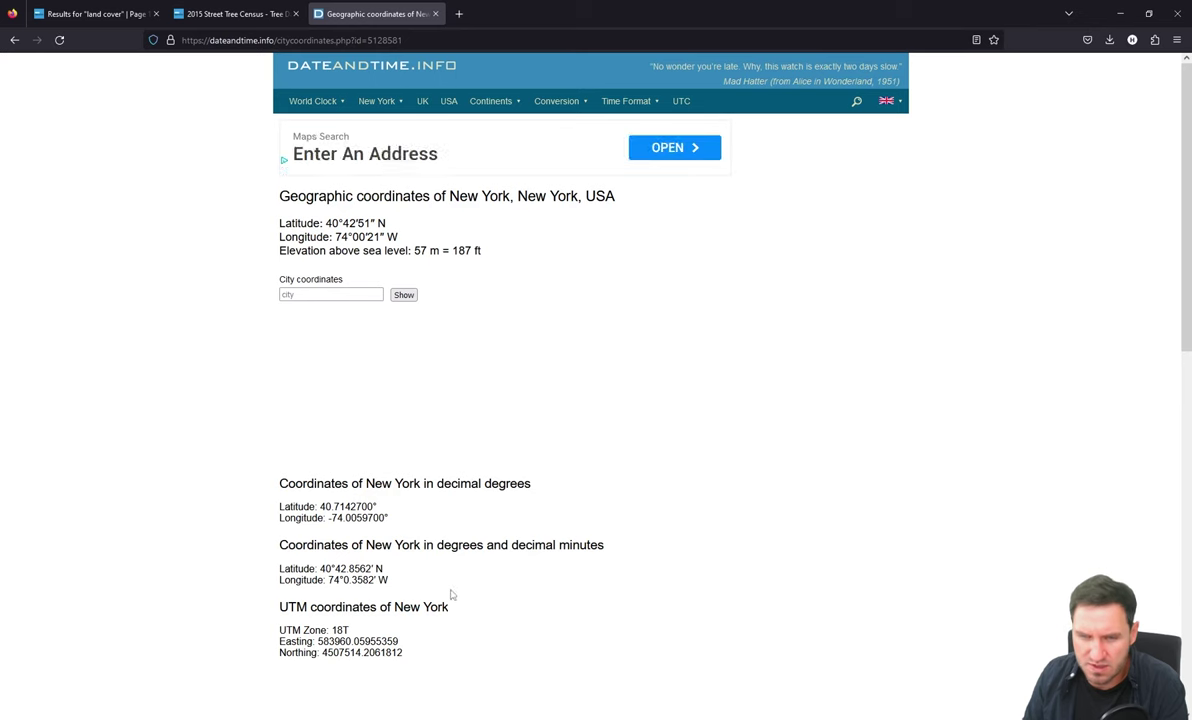
left_click_drag(279, 630, 346, 630)
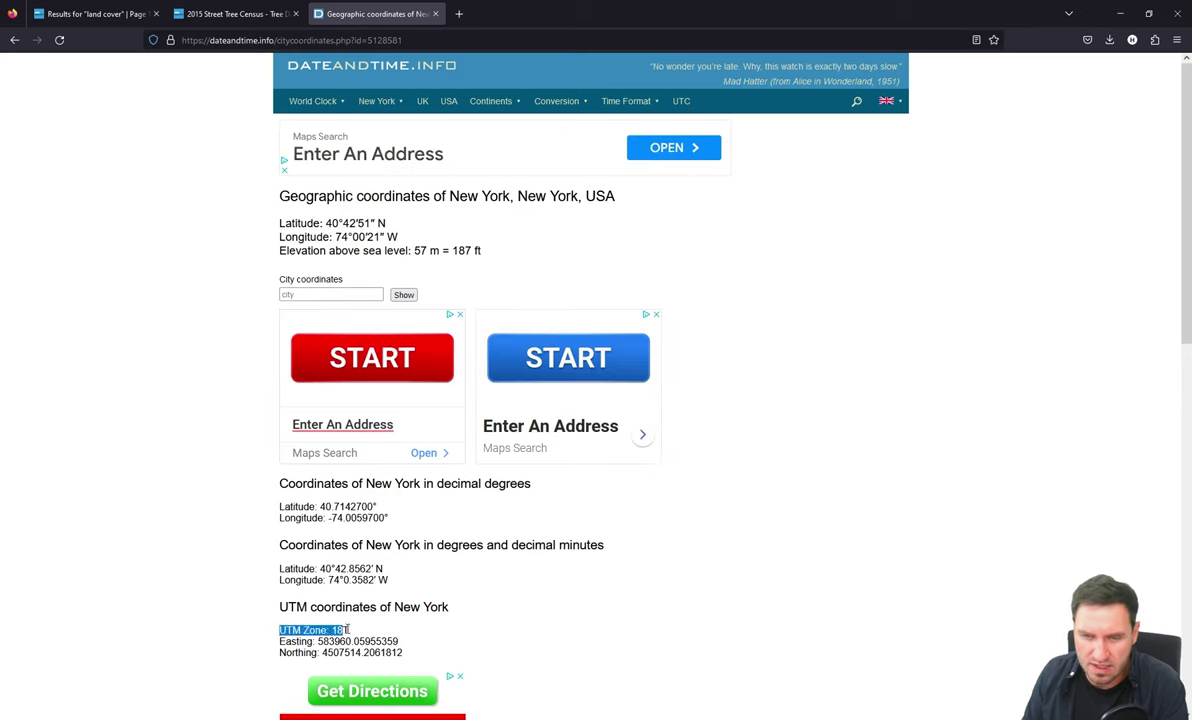
left_click(349, 629)
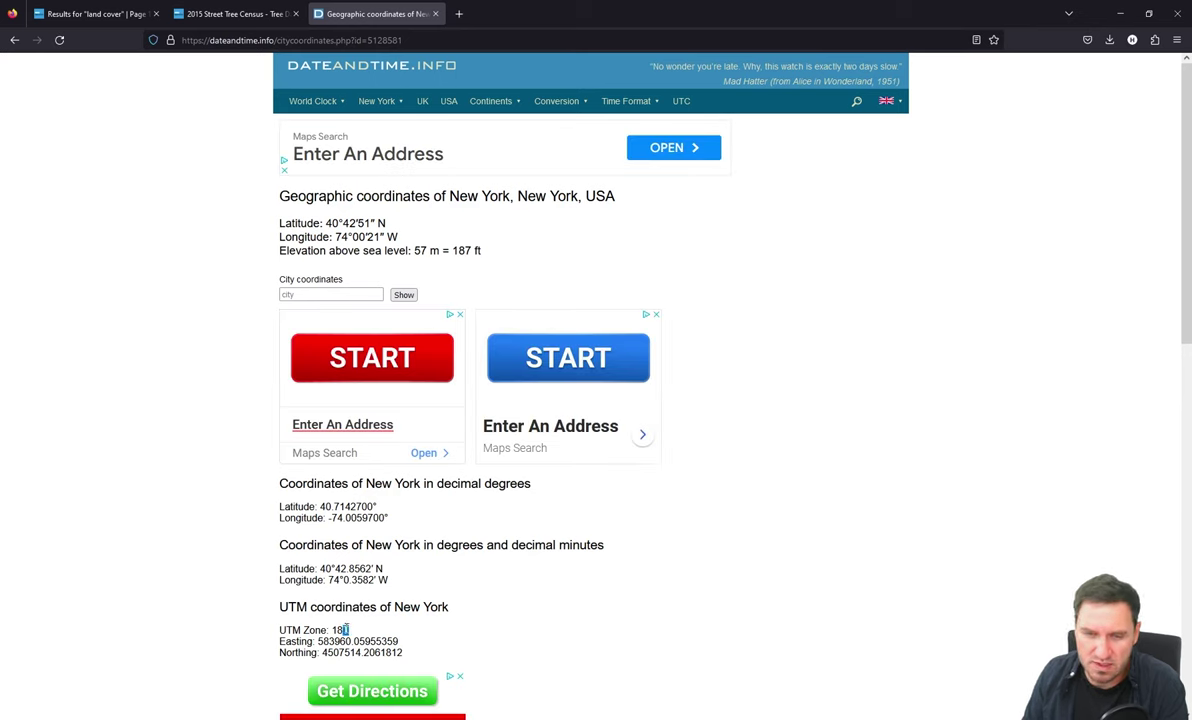
left_click(340, 630)
left_click_drag(331, 630, 347, 630)
left_click(346, 630)
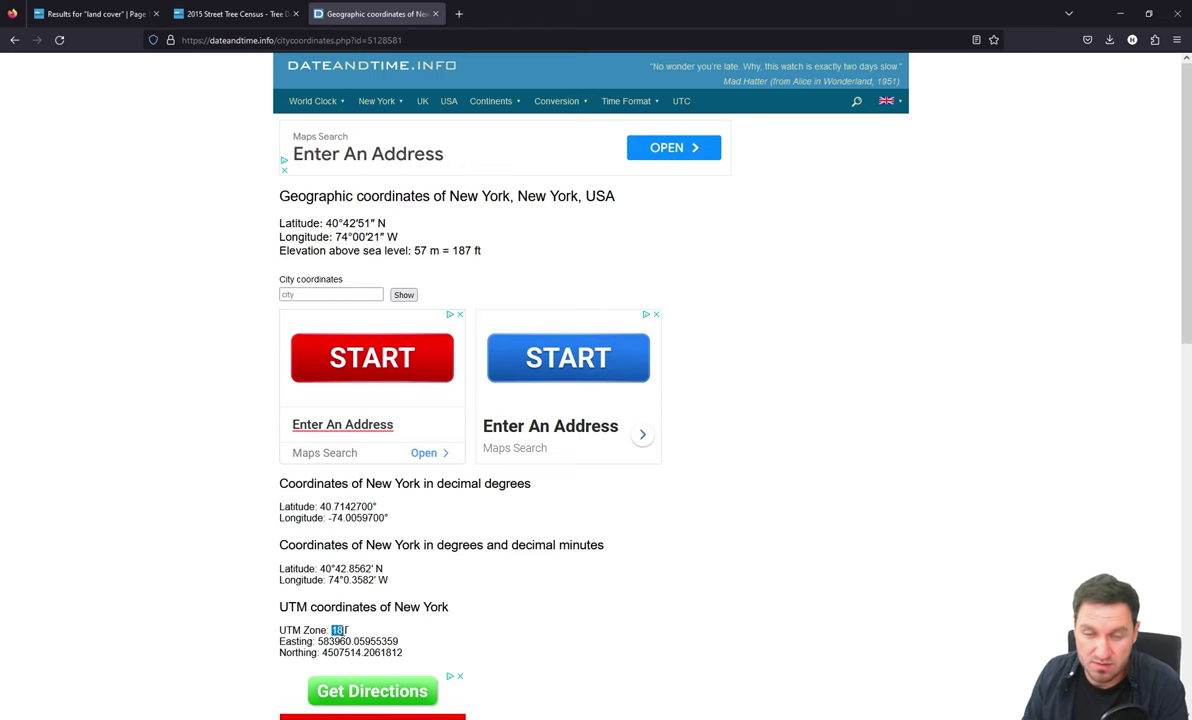
scroll(340, 629, "down", 1)
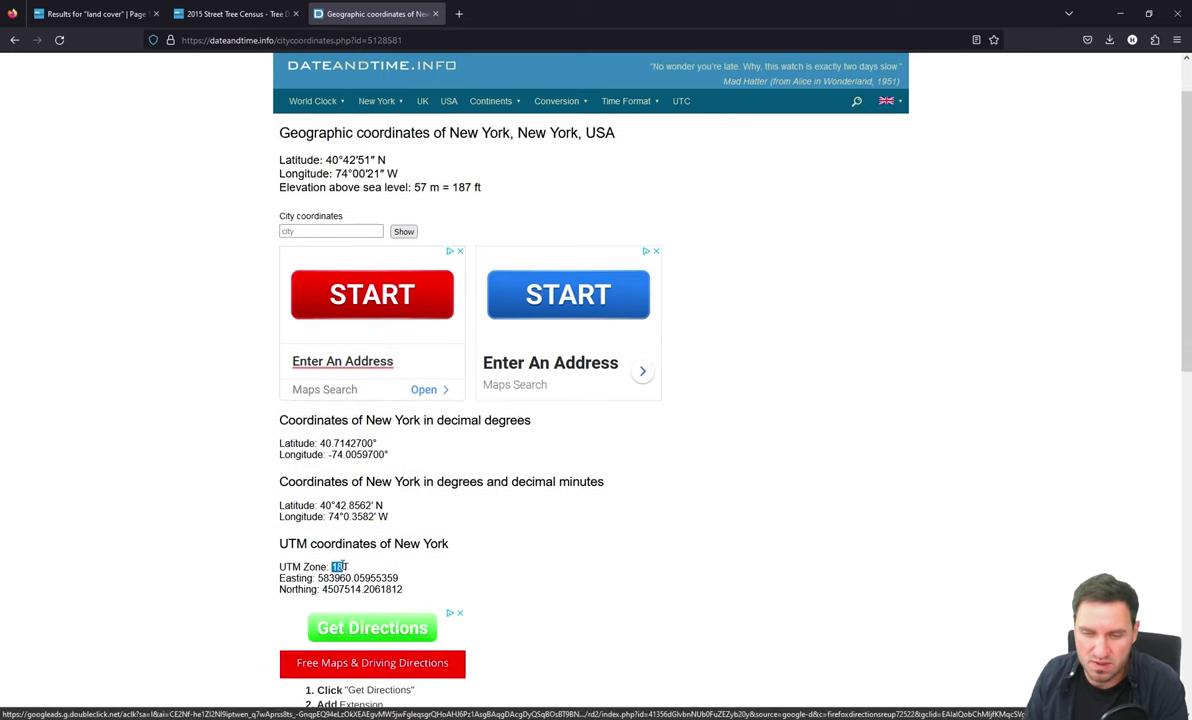
left_click(331, 566)
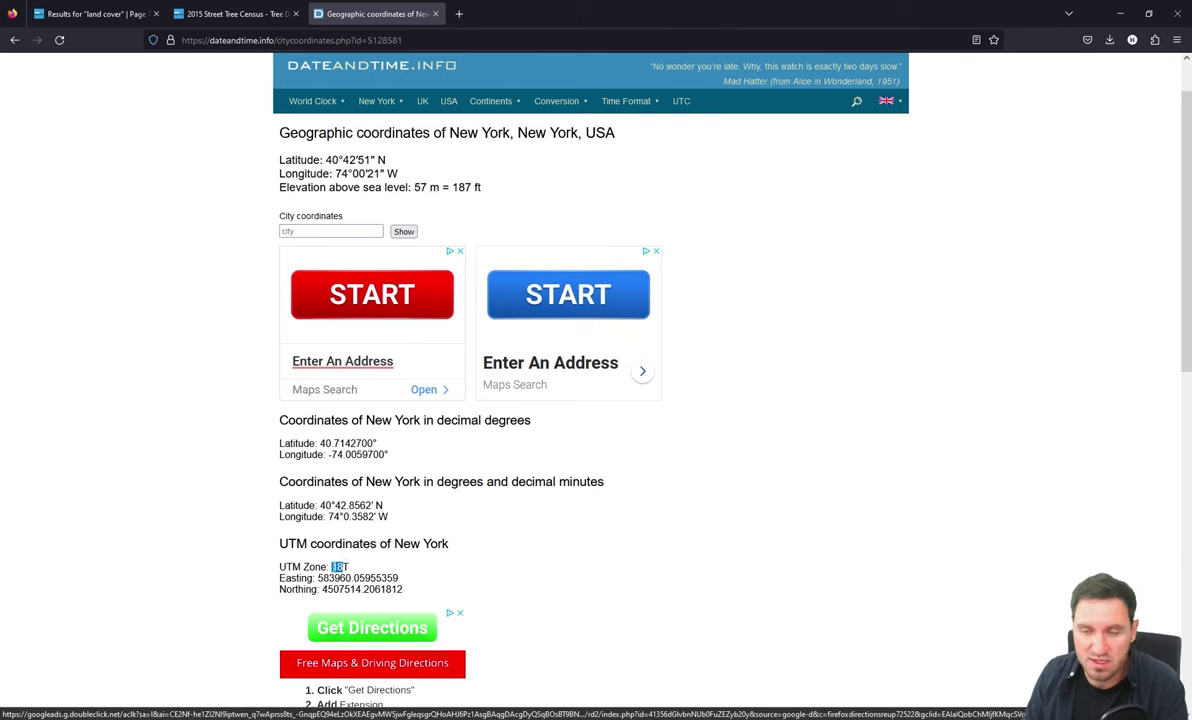
left_click_drag(331, 566, 329, 566)
left_click(332, 566)
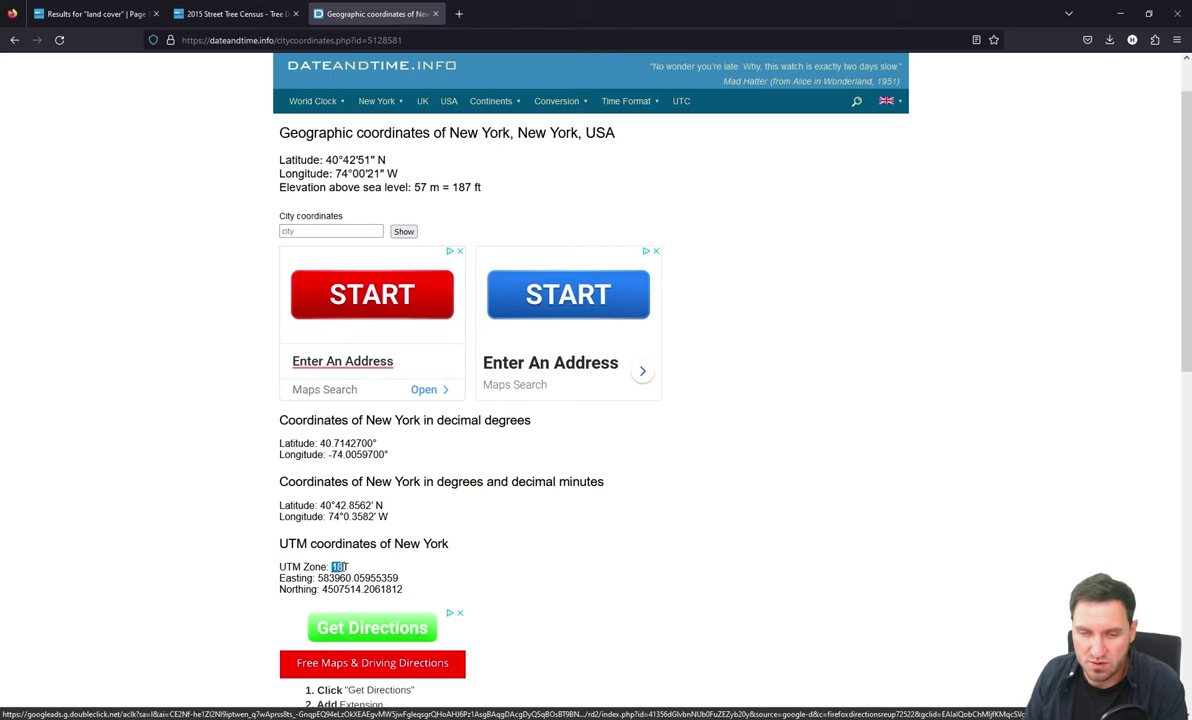
Step: Return to QGIS and open the raster export settings for the landcover_2010_nyc_3ft layer
key("alt+Tab")
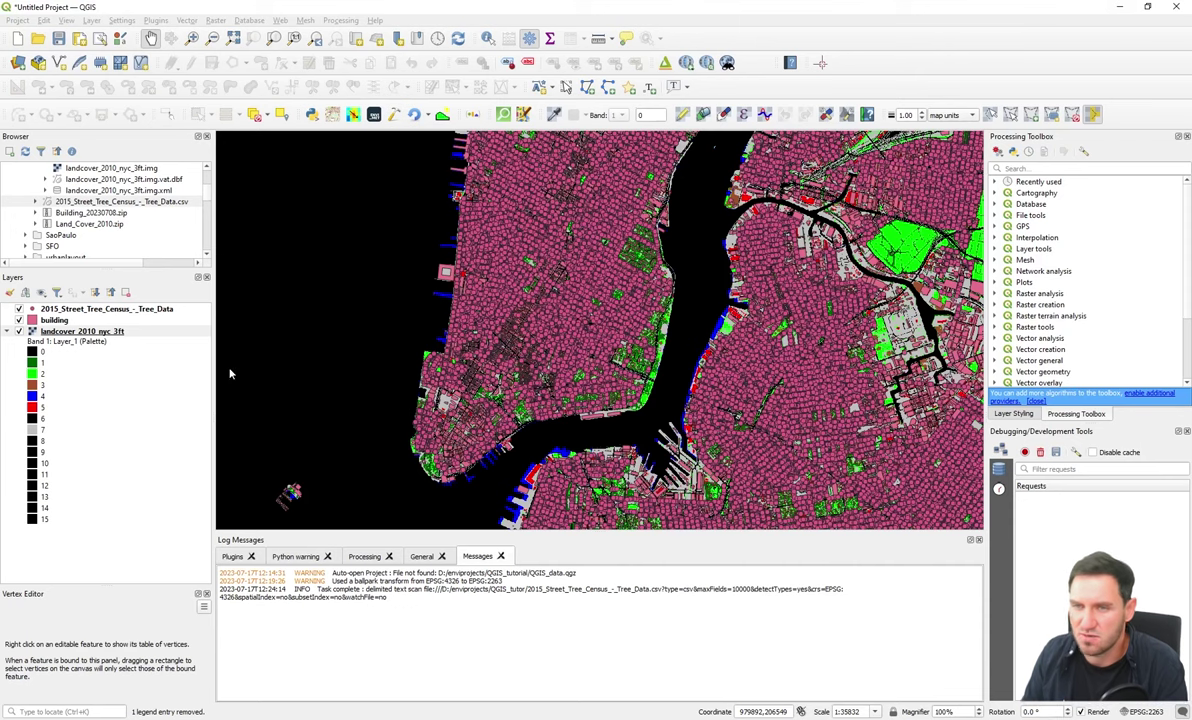
left_click(62, 332)
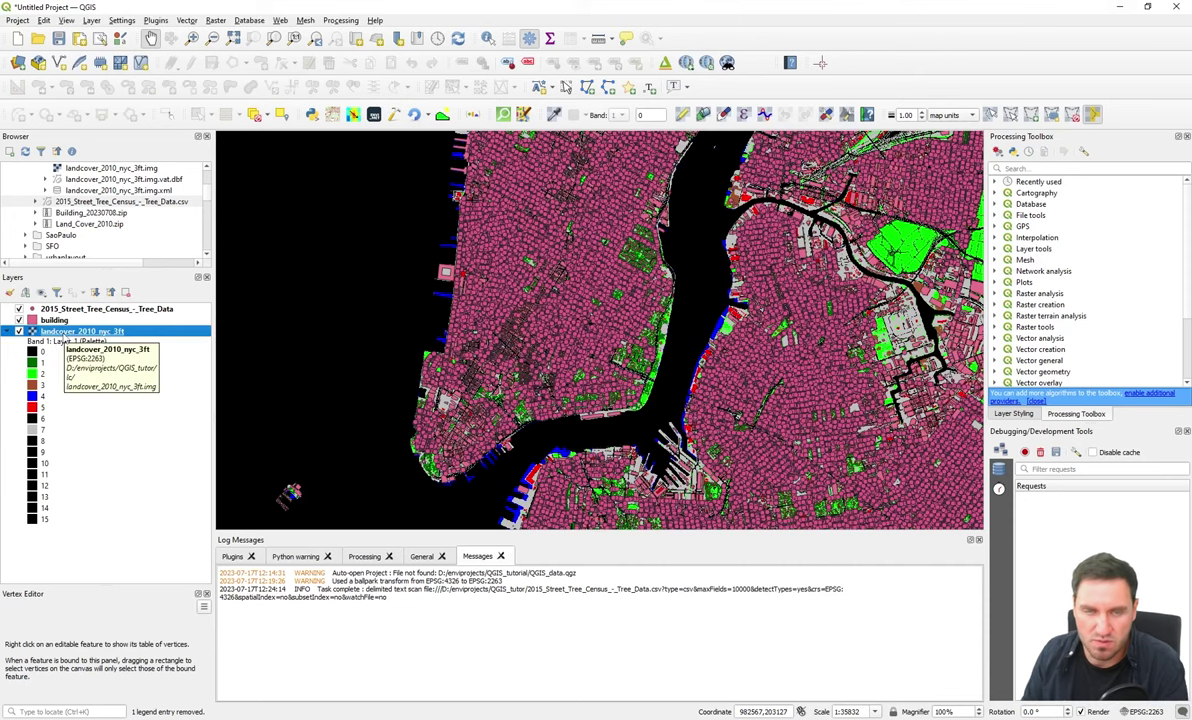
right_click(64, 333)
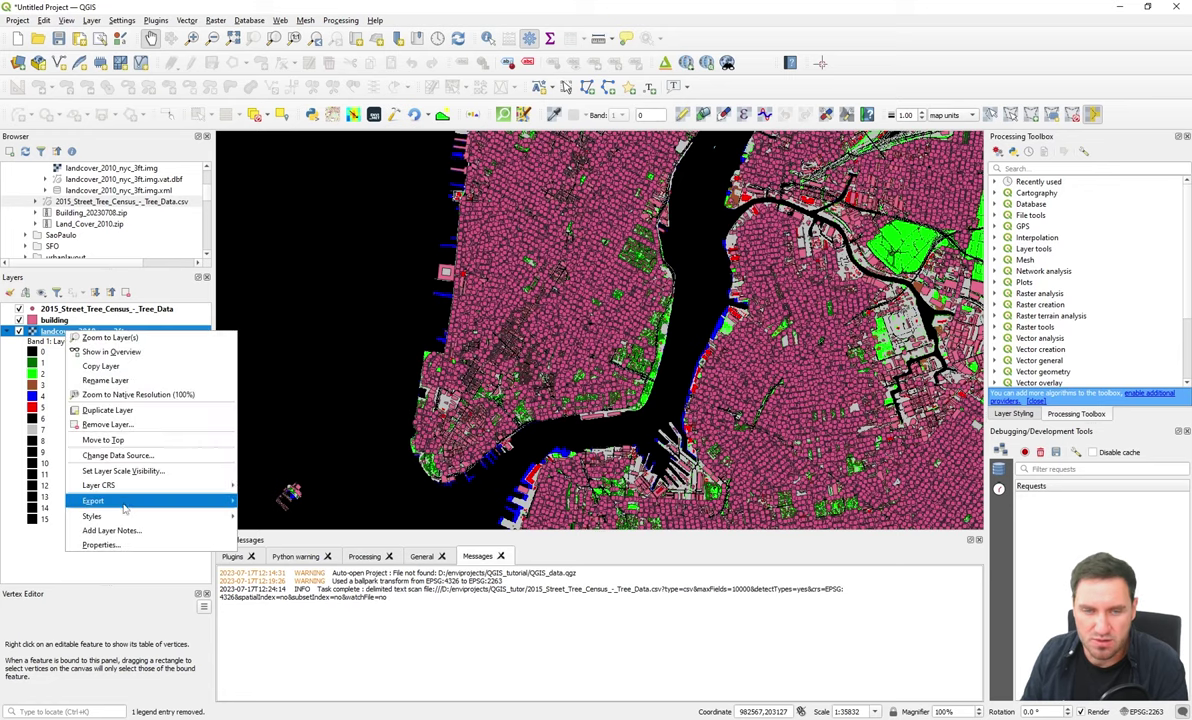
mouse_move(128, 503)
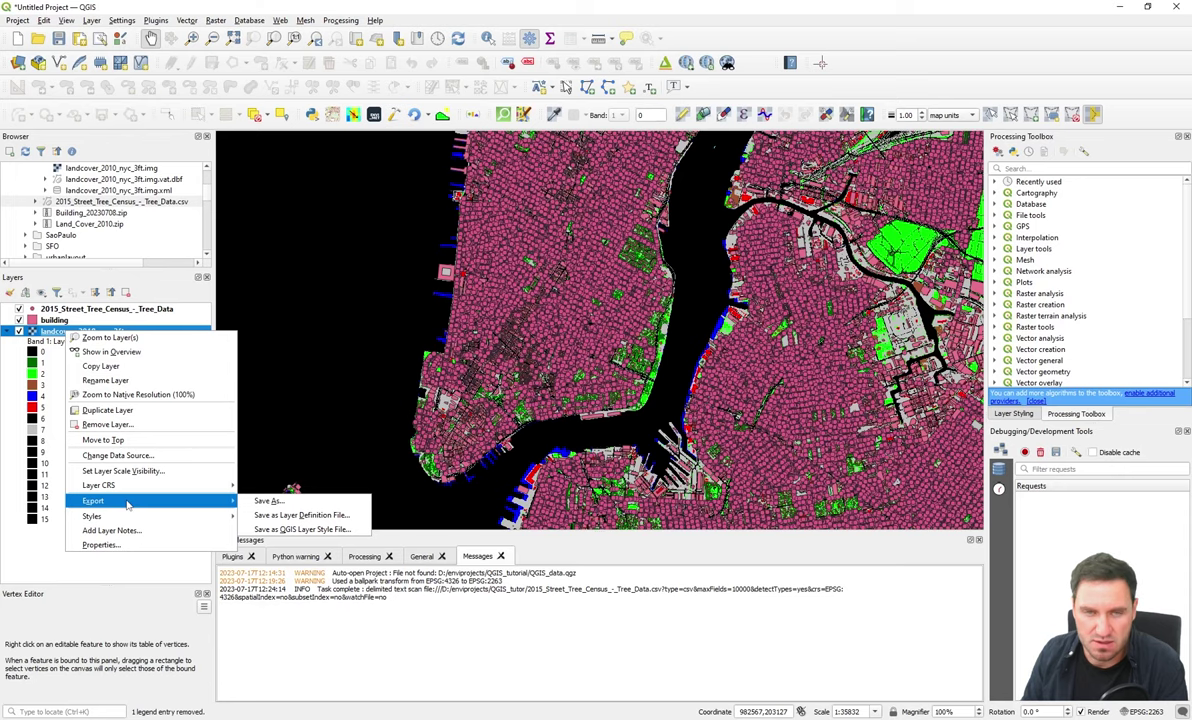
left_click(270, 501)
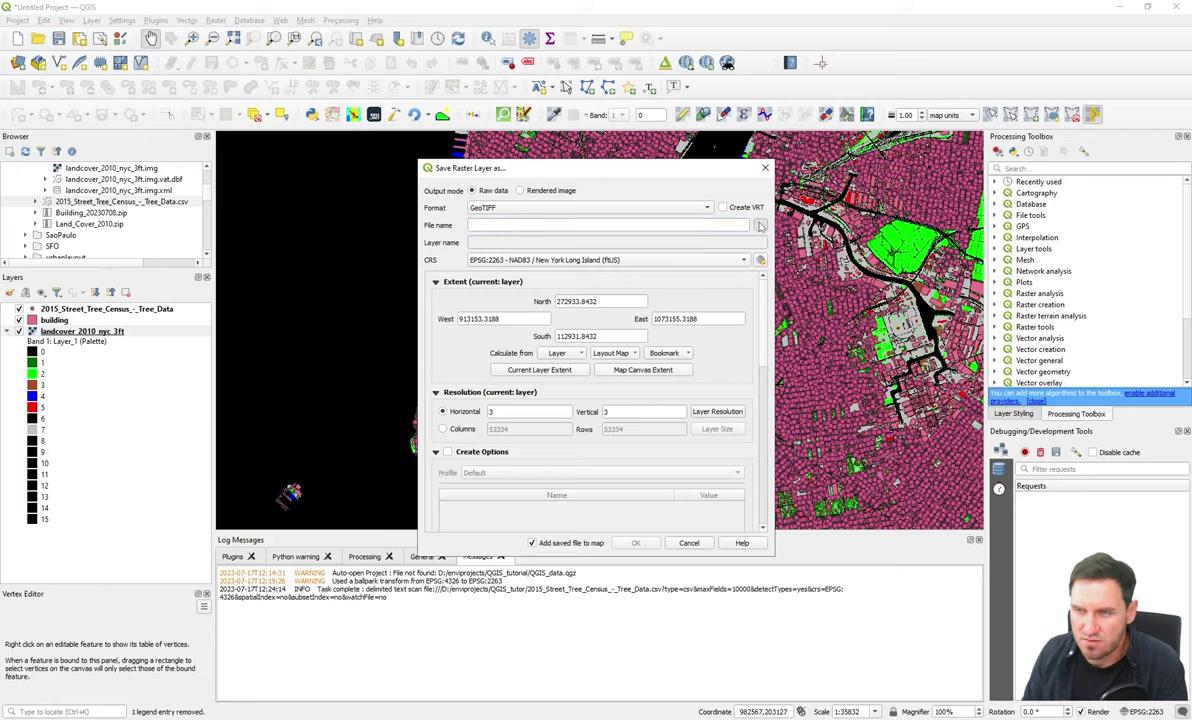
Step: Create an lc_UTM folder inside QGIS_tutor and set the GeoTIFF output file there as lc_UTM.tif
left_click(760, 225)
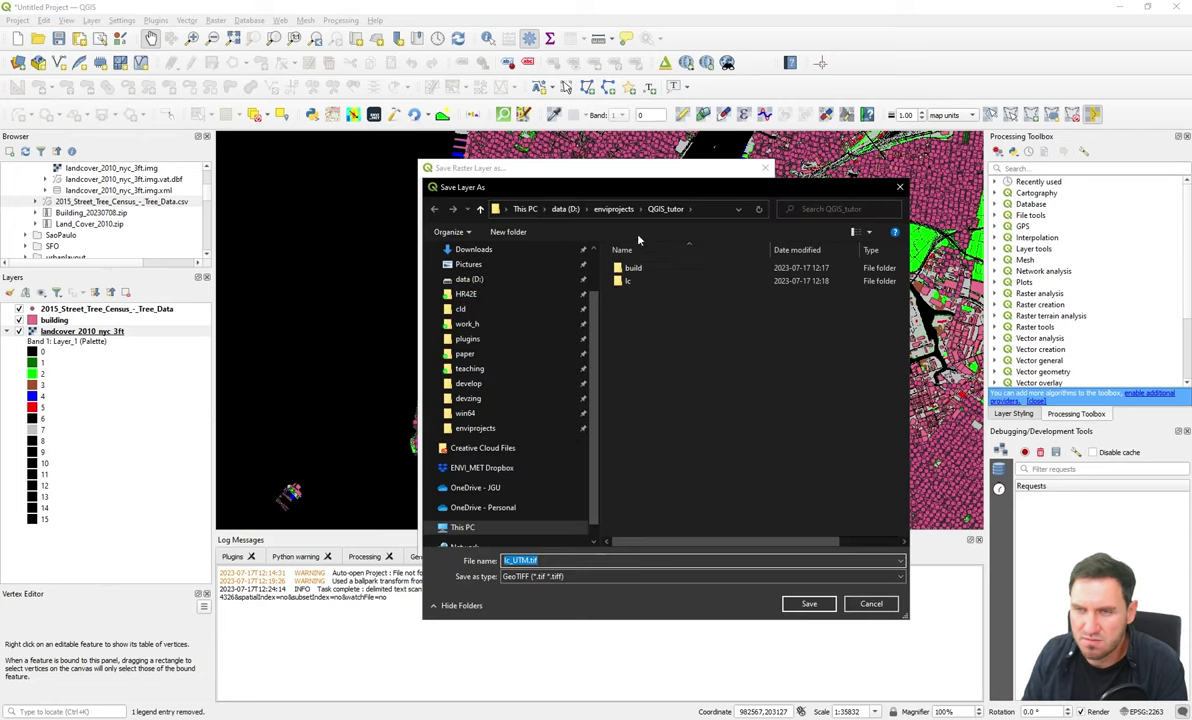
left_click(508, 231)
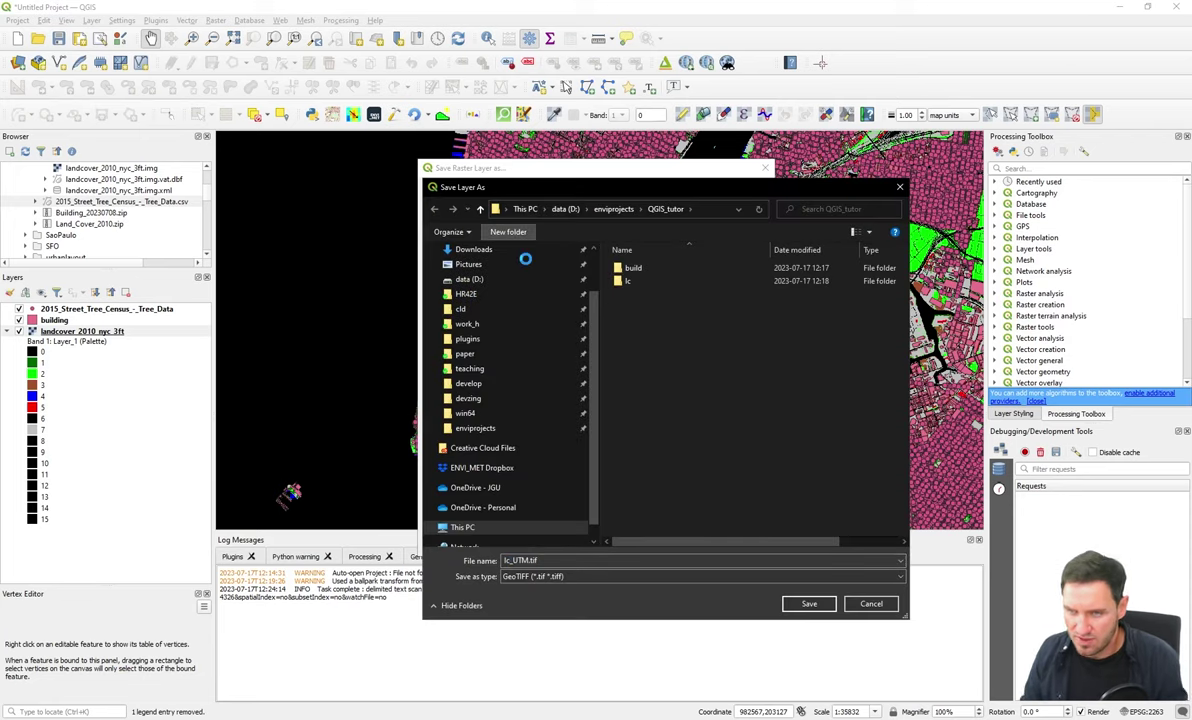
type("lc_")
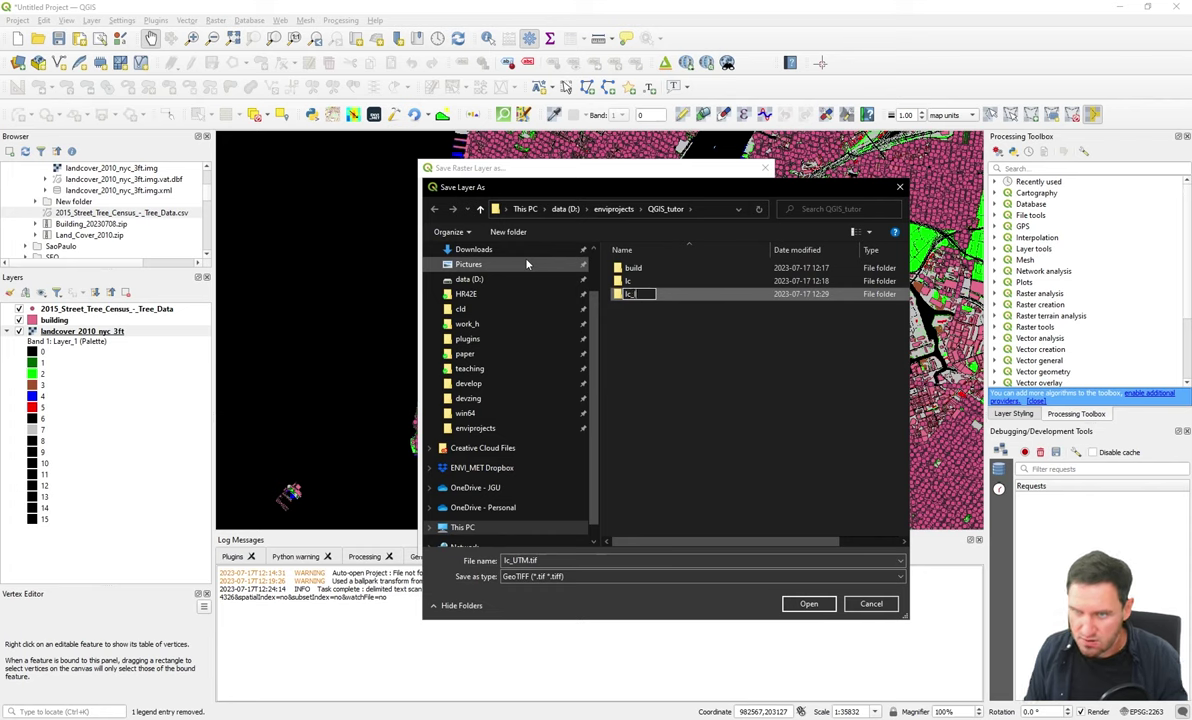
type("UTM")
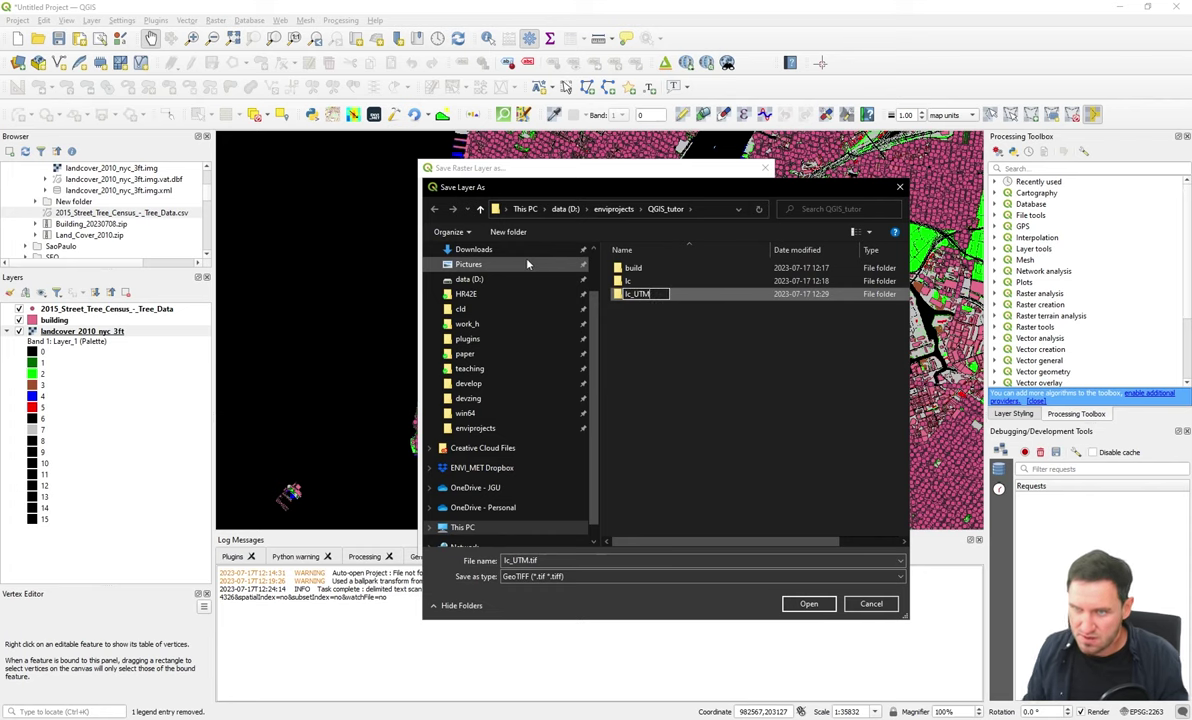
key("Return")
key("Return")
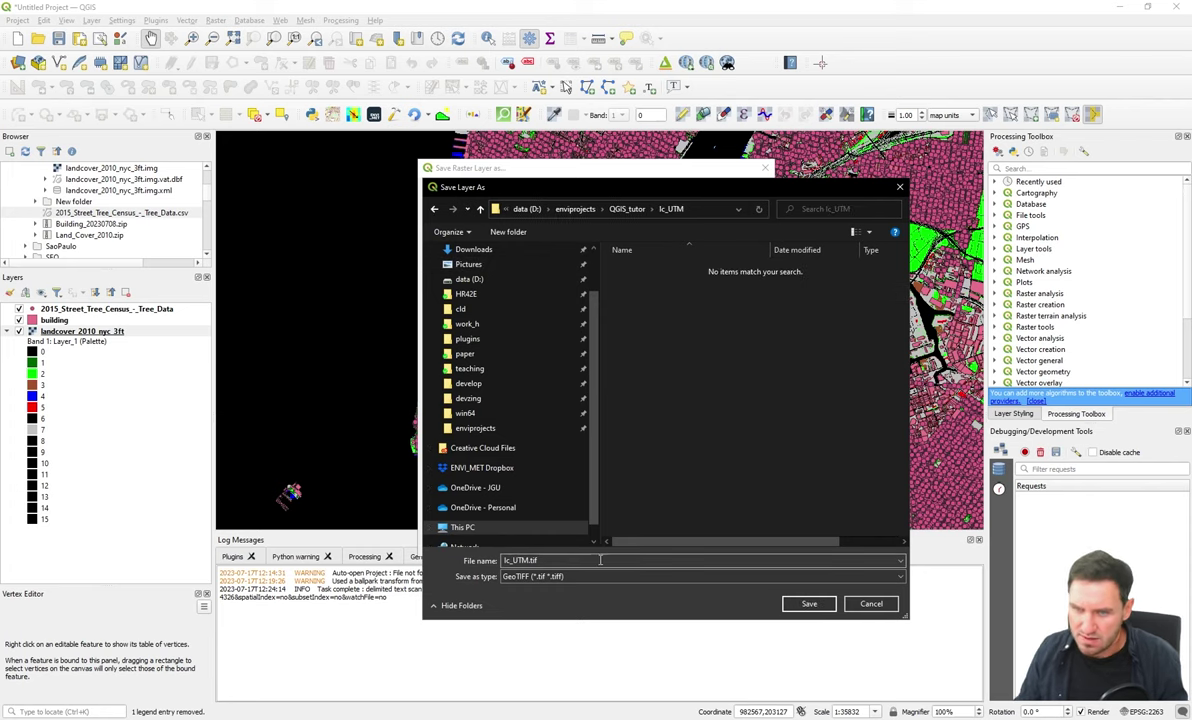
left_click(806, 603)
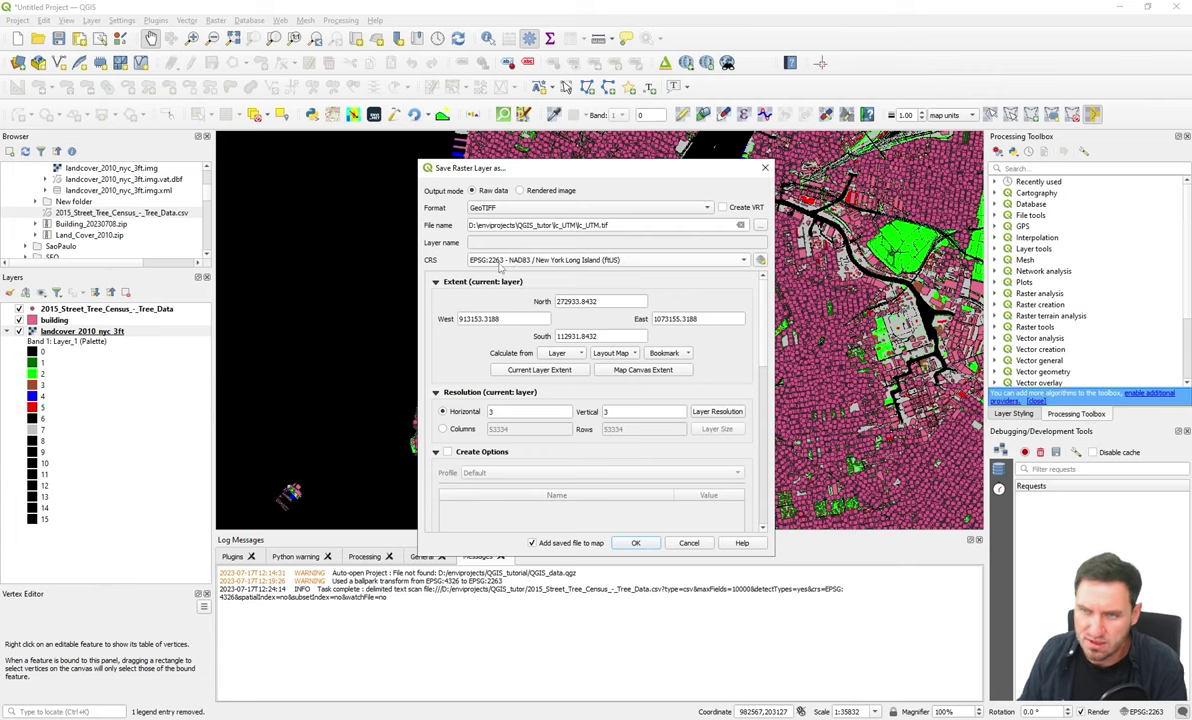
Step: Filter the coordinate systems for "utm 18" and set the export CRS to EPSG:32618 - WGS 84 / UTM zone 18N
left_click(760, 259)
left_click(550, 148)
type("utm")
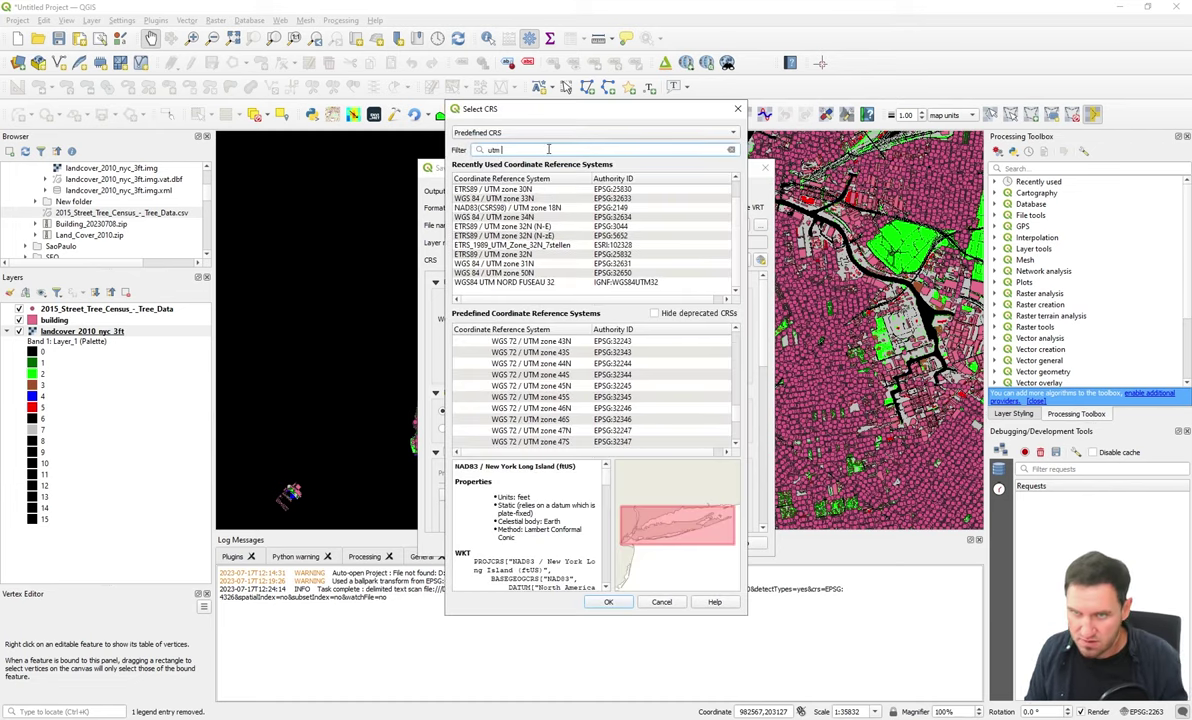
type(" 18")
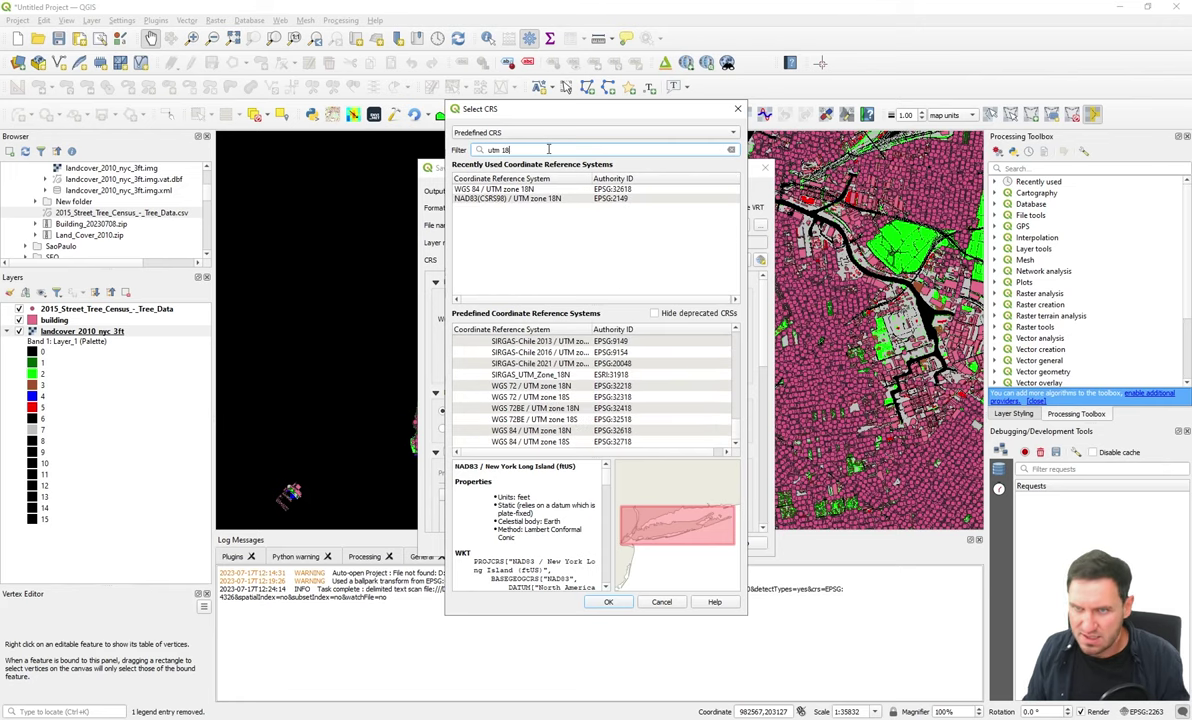
left_click(461, 190)
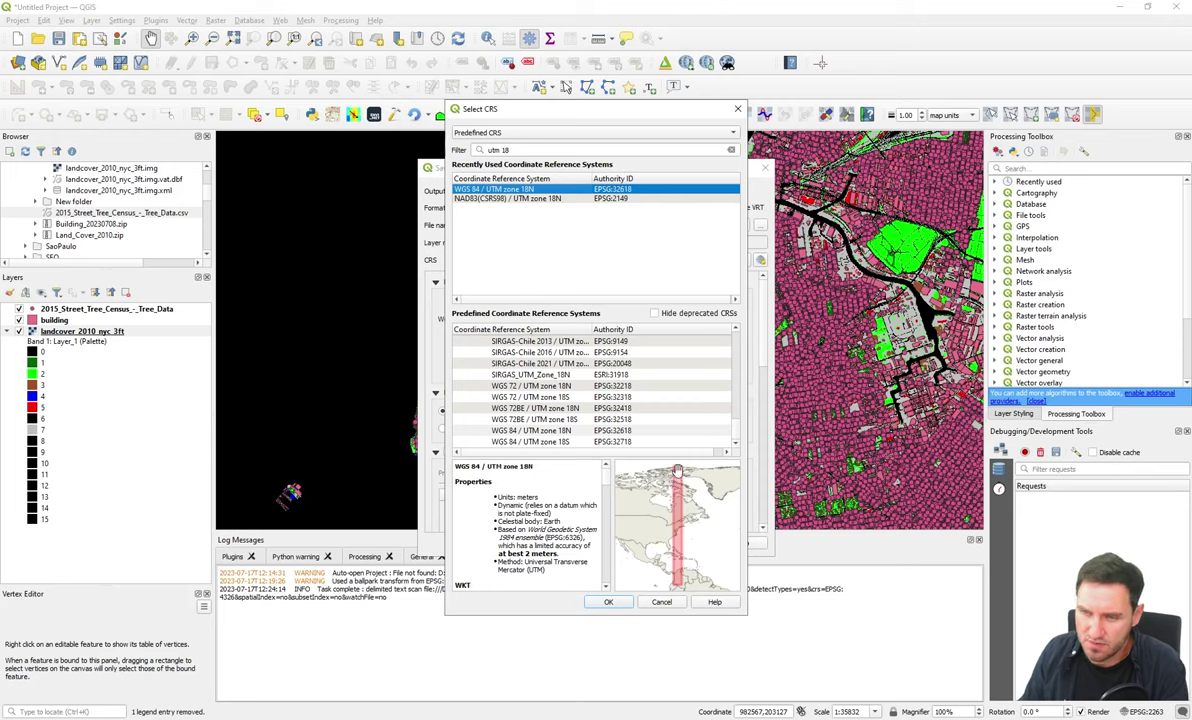
left_click(608, 601)
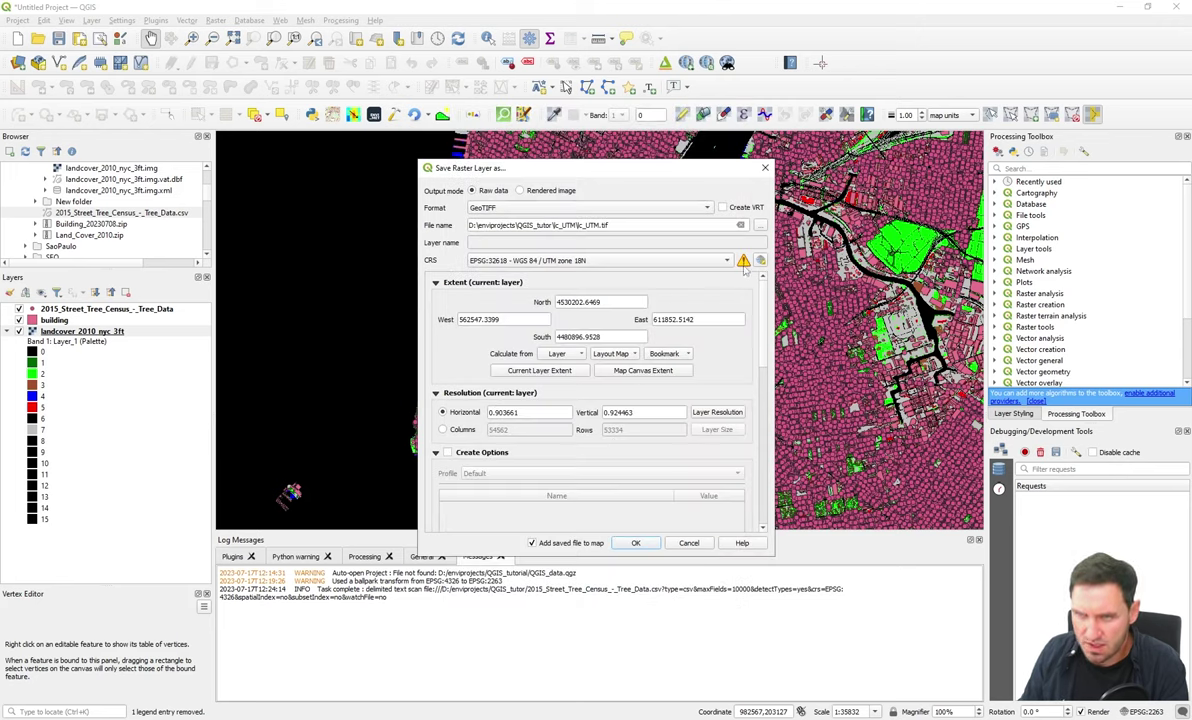
Step: Run the land cover raster export and accept the NAD83 to WGS 84 (31) transformation for the lc_UTM layer
left_click(633, 543)
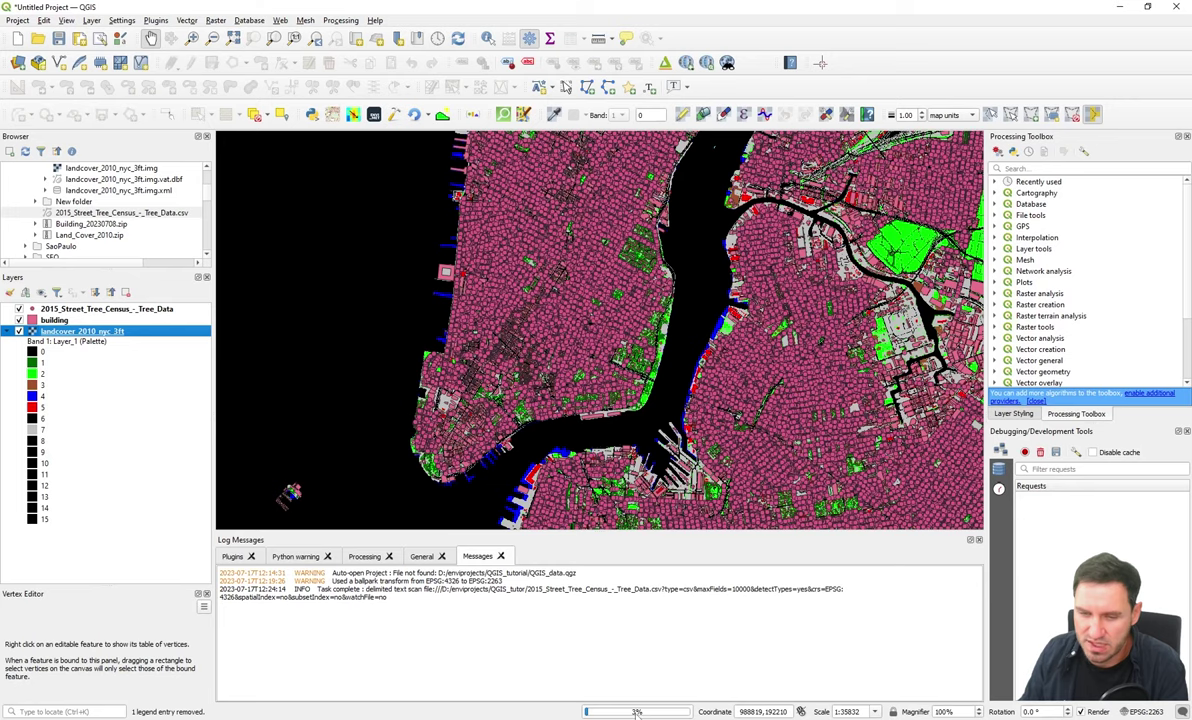
mouse_move(636, 712)
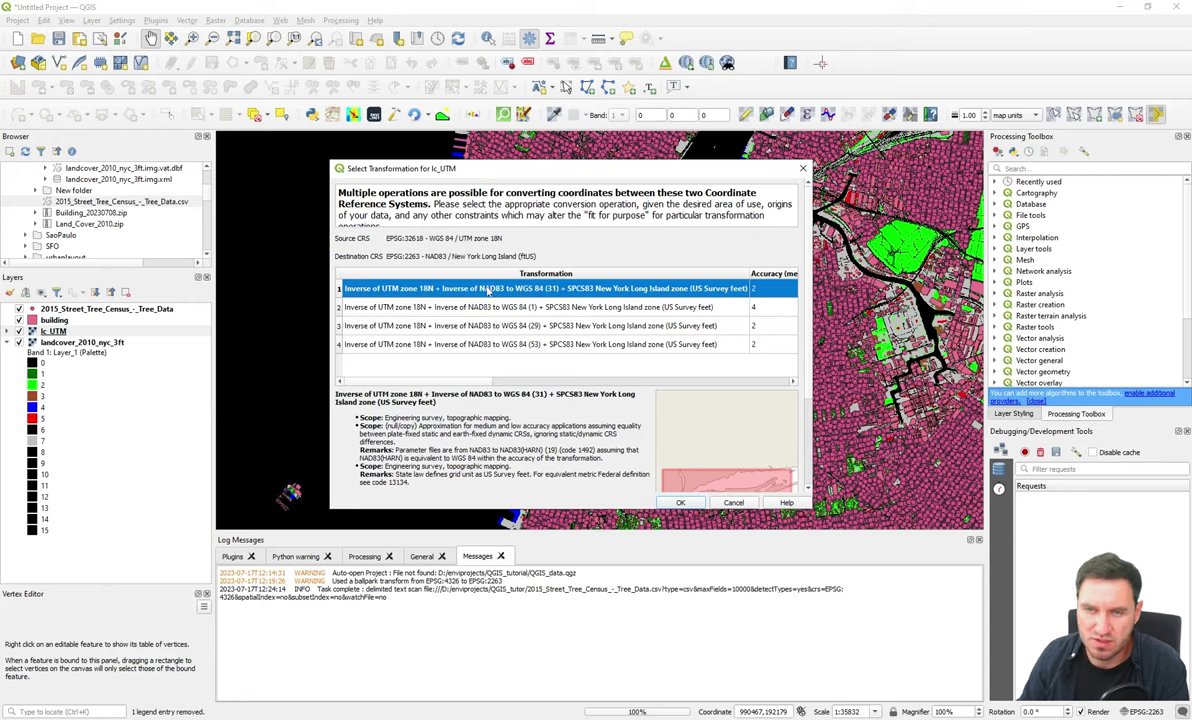
mouse_move(517, 290)
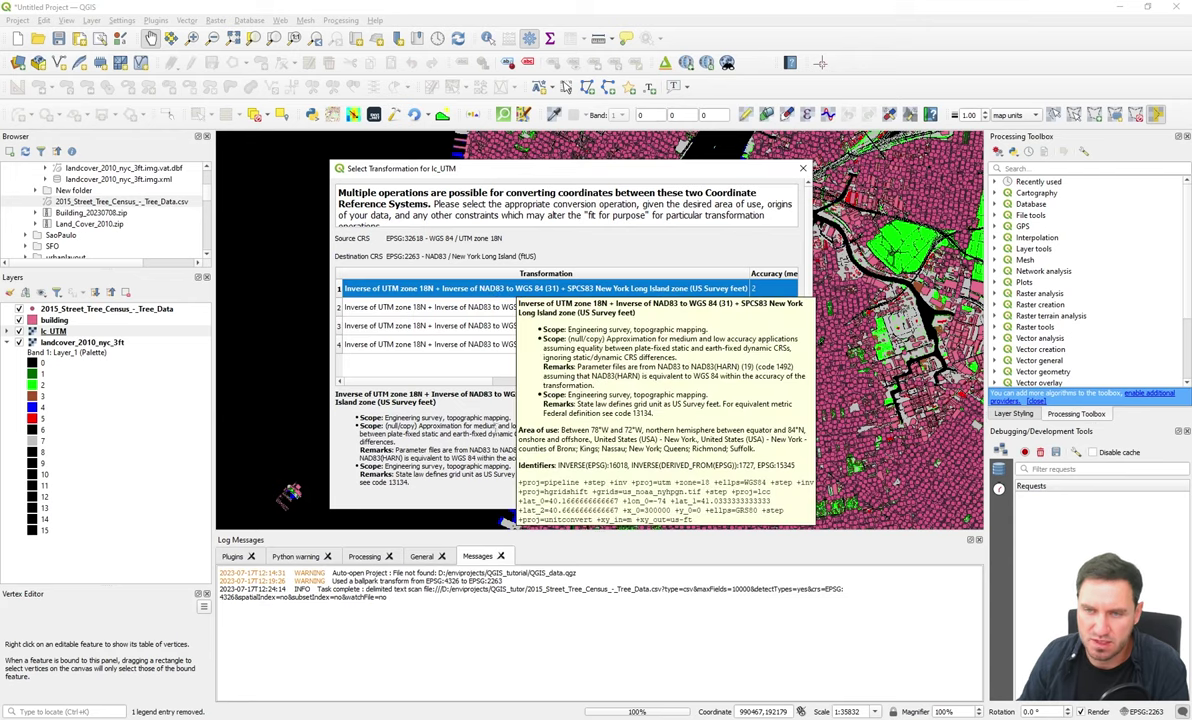
left_click(697, 503)
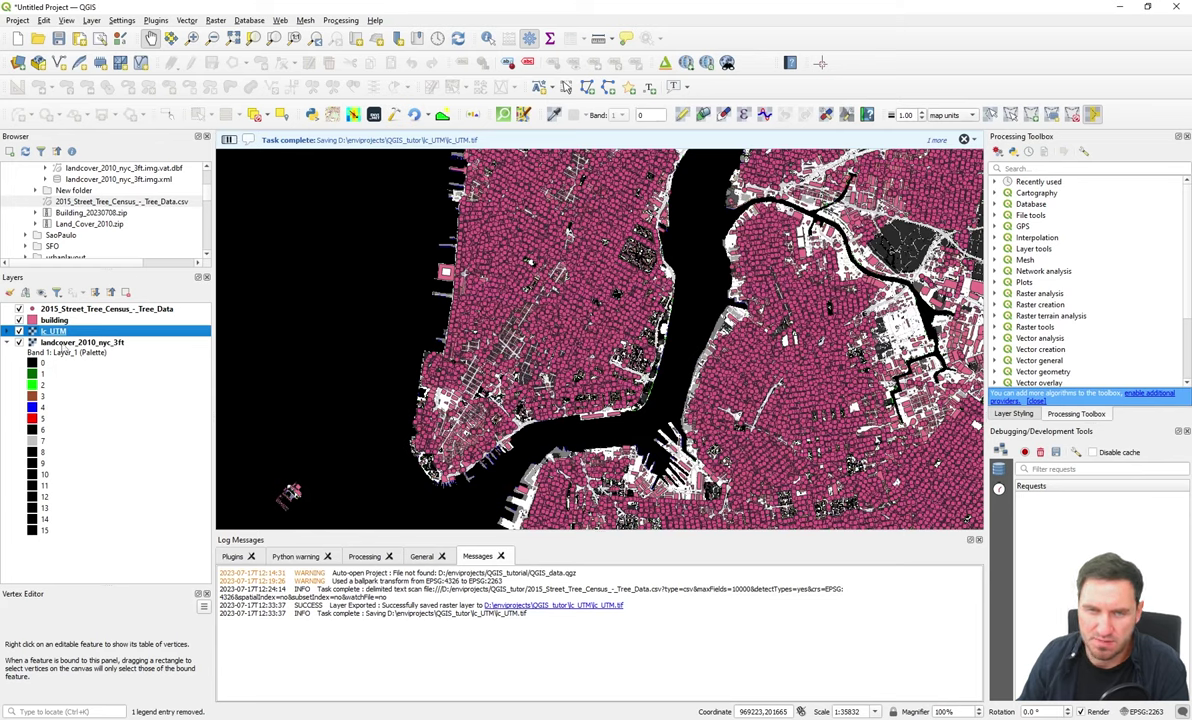
Step: Remove the original landcover_2010_nyc_3ft layer from the project
left_click(52, 343)
left_click(58, 330)
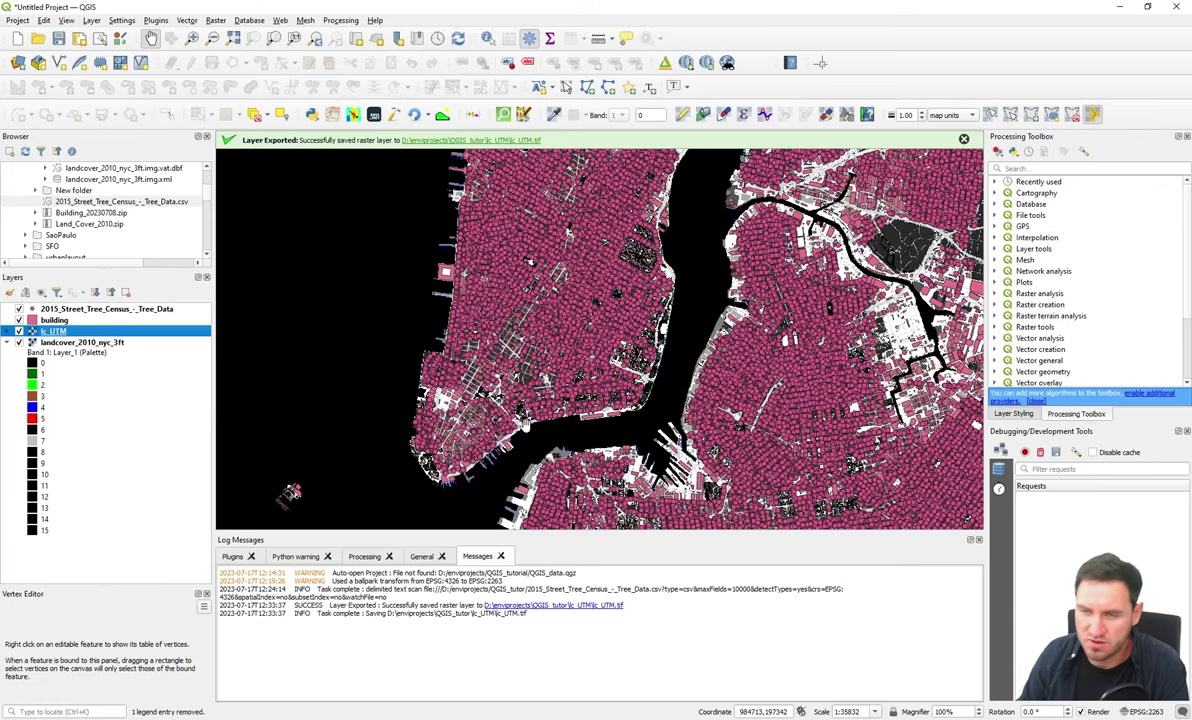
left_click(64, 344)
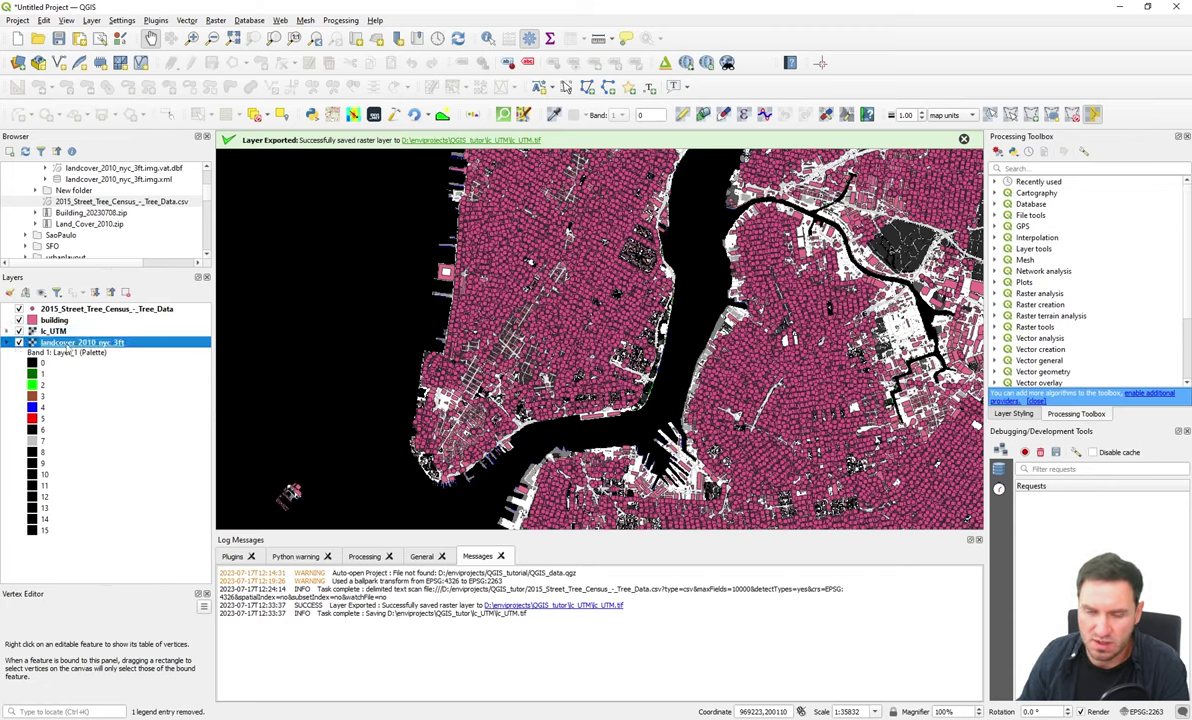
right_click(64, 344)
left_click(125, 442)
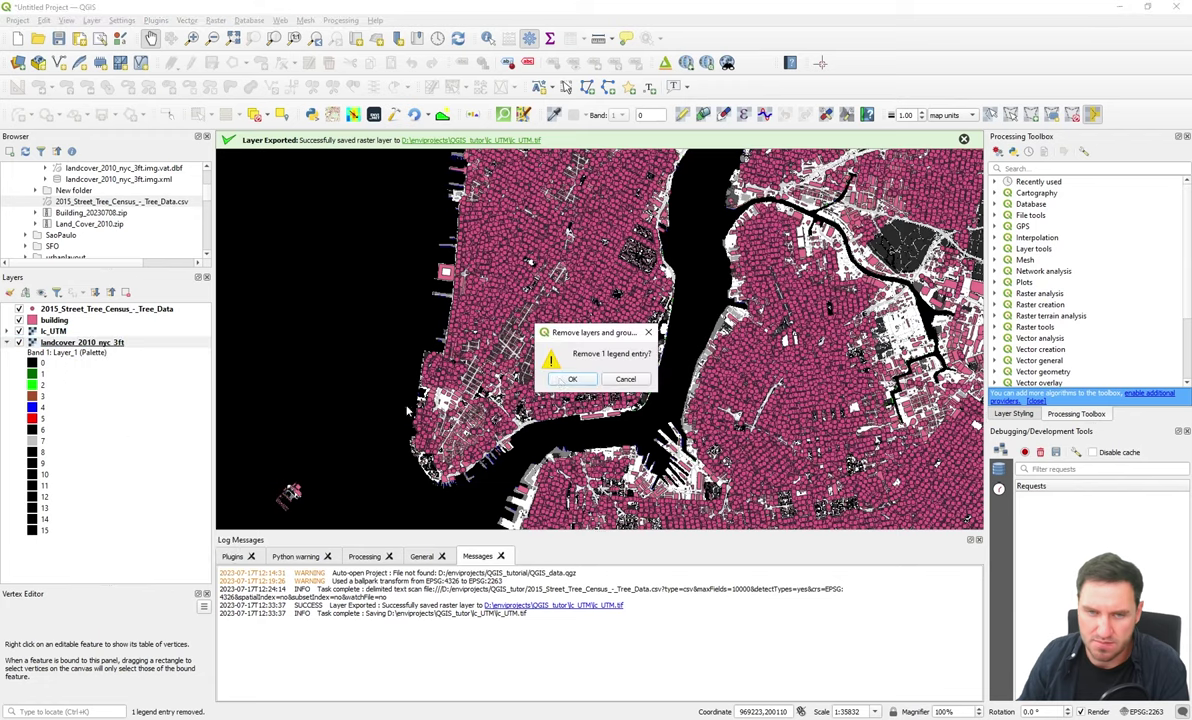
left_click(568, 380)
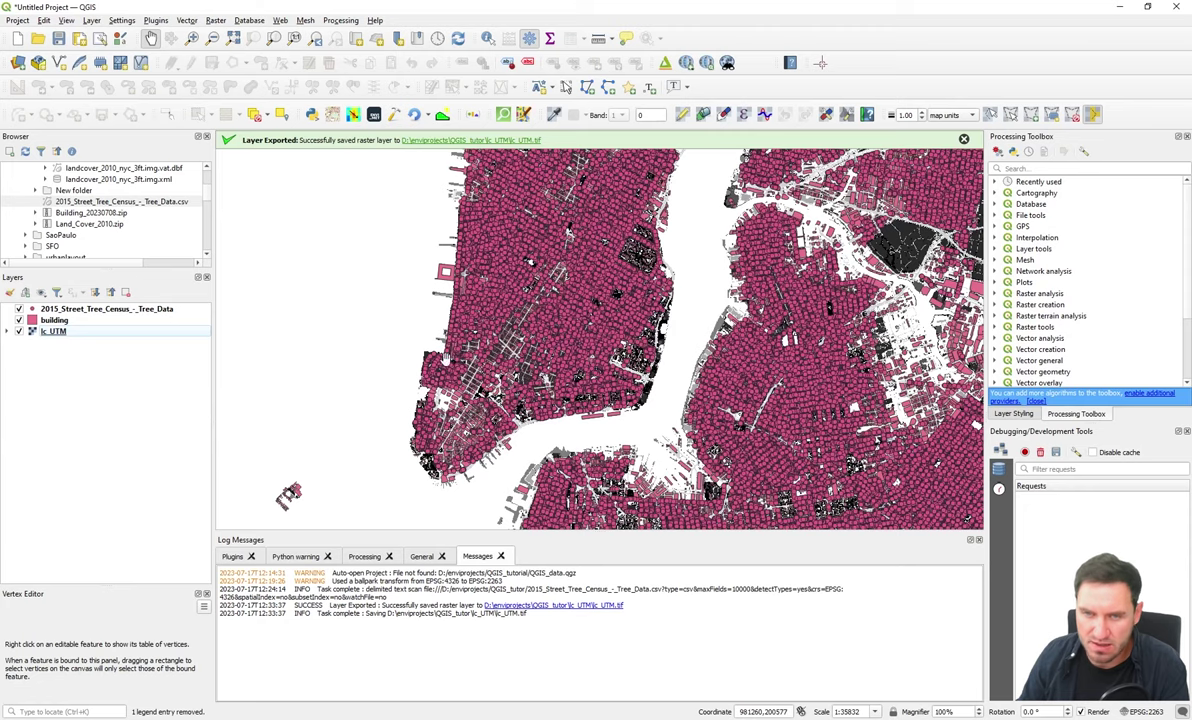
Step: Open the feature export settings for the building layer and create a build_UTM folder inside QGIS_tutor for the output
left_click(55, 320)
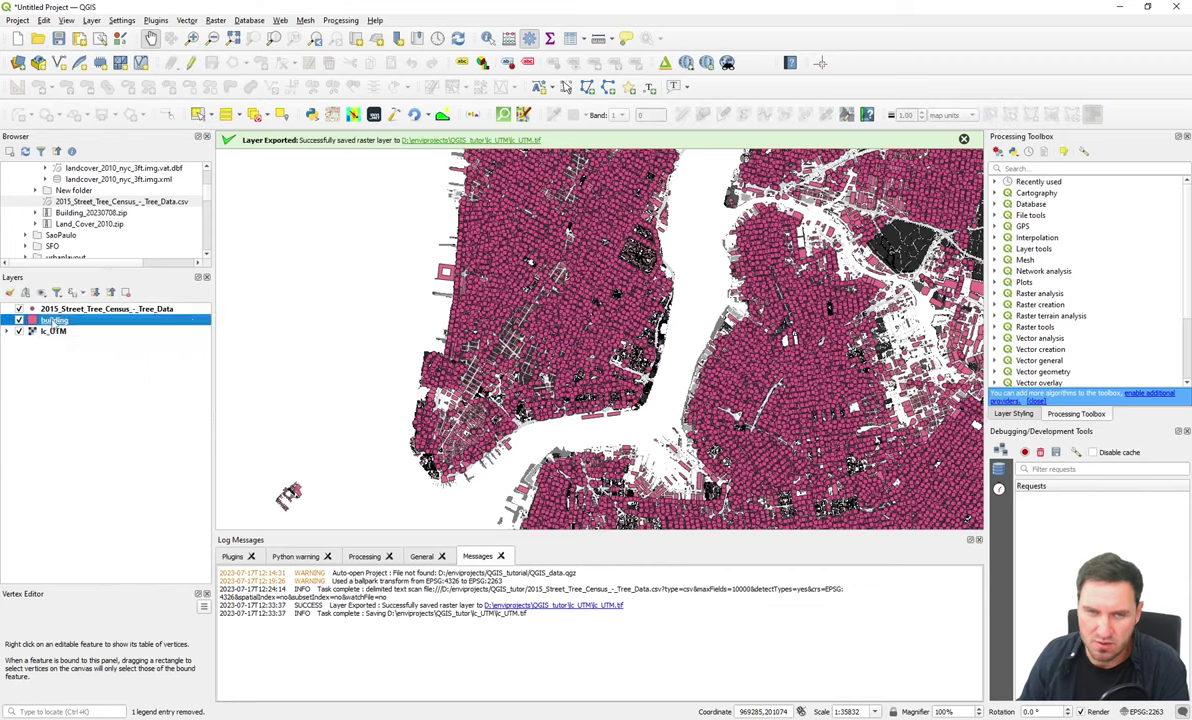
right_click(55, 321)
mouse_move(115, 575)
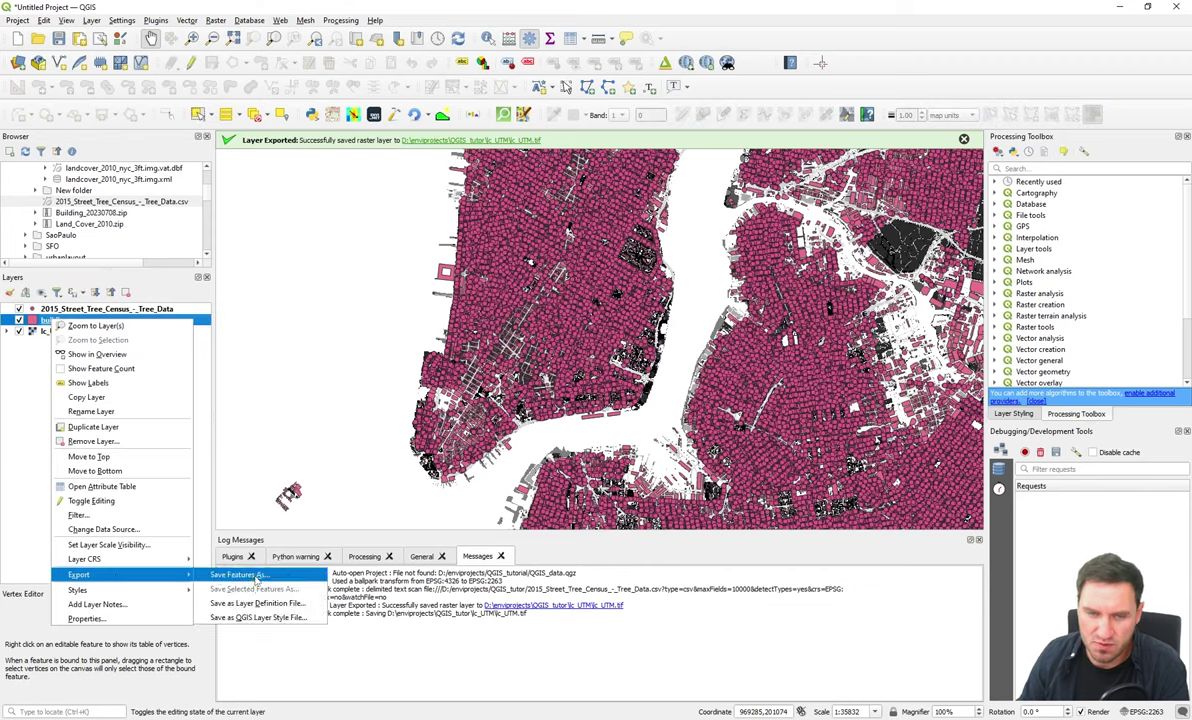
left_click(256, 579)
left_click(758, 209)
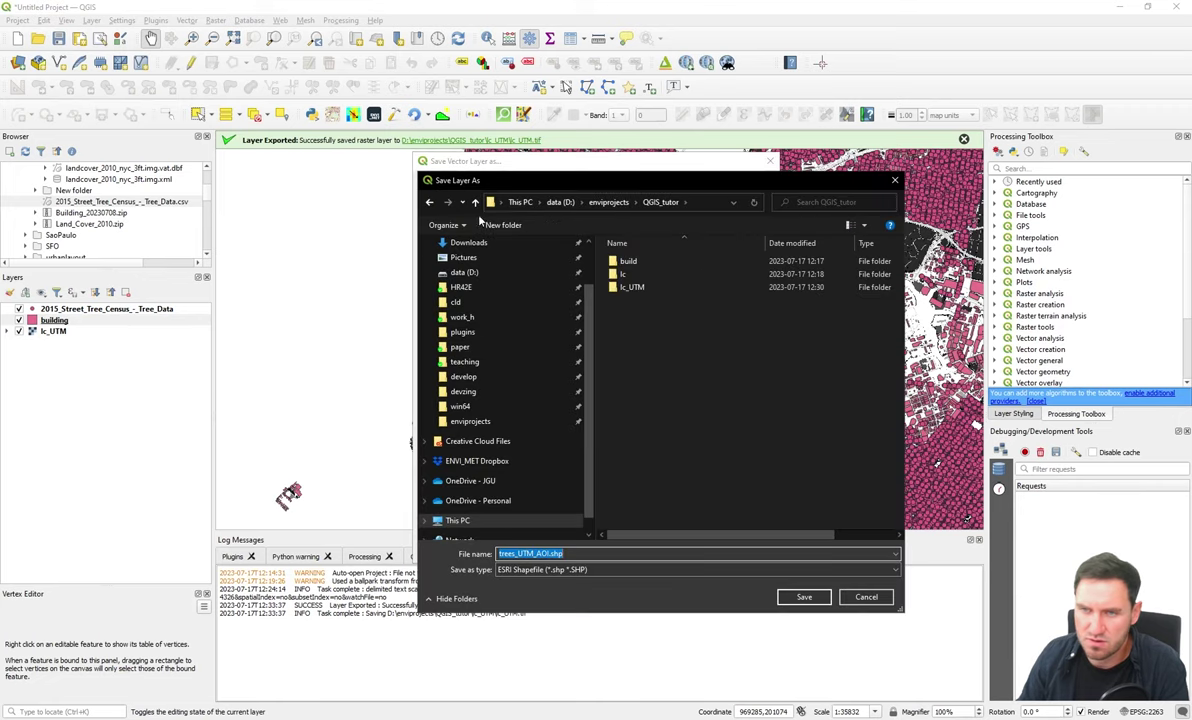
left_click(502, 225)
type("b")
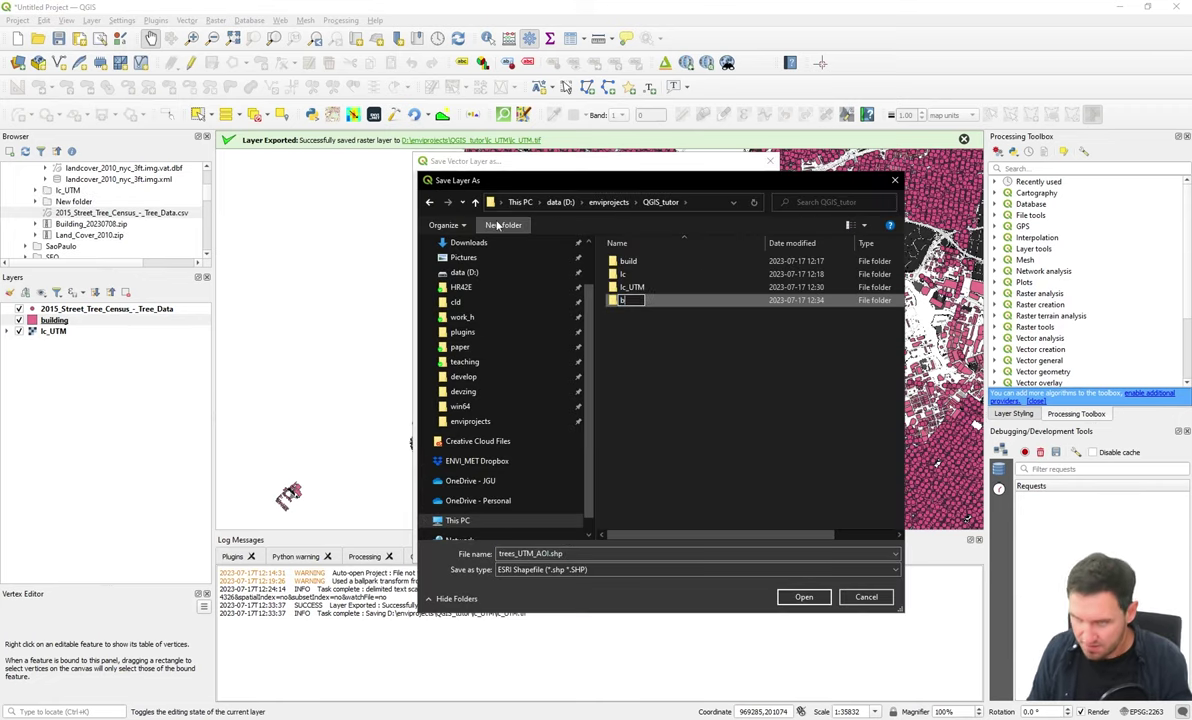
type("uild_UTM")
key("Return")
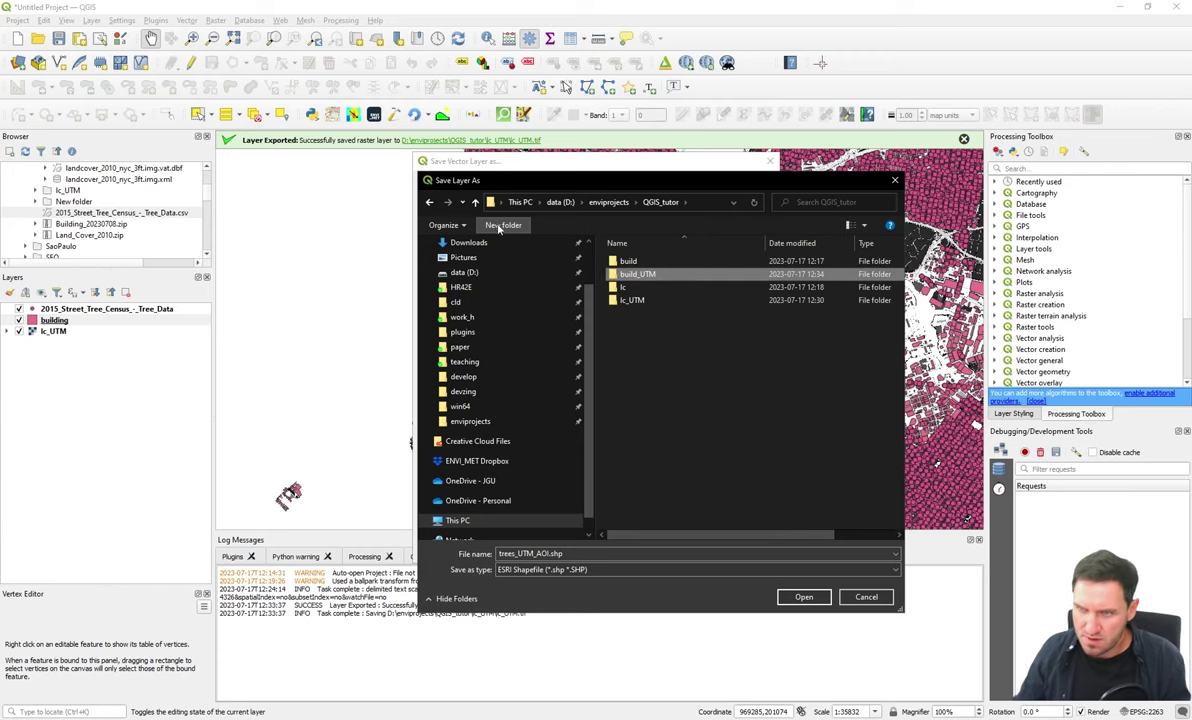
Step: Set the output file to build_UTM.shp inside the build_UTM folder, with ESRI Shapefile as the format
double_click(545, 553)
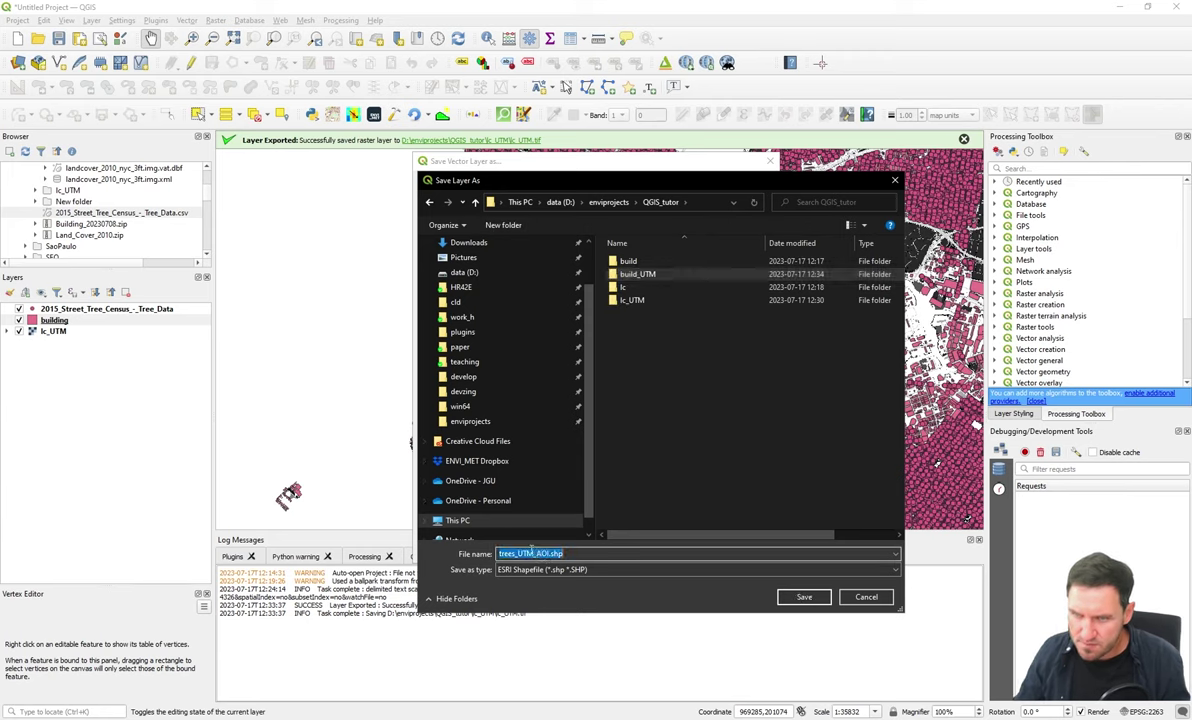
left_click(662, 275)
double_click(662, 275)
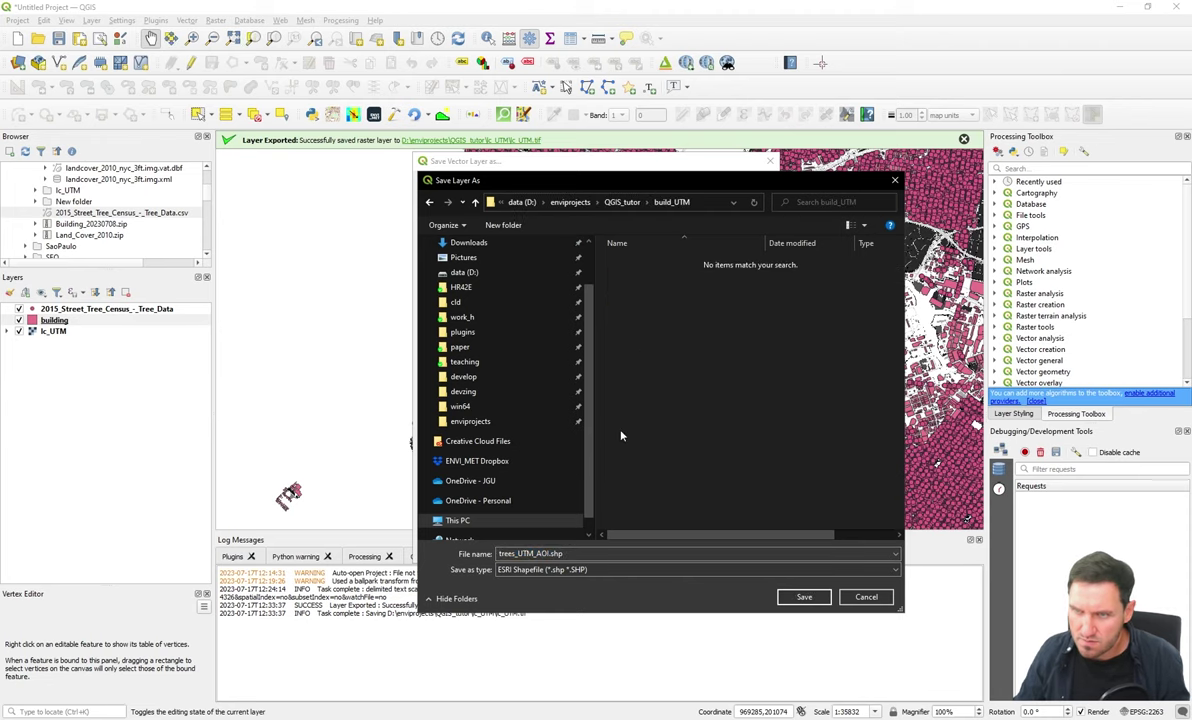
double_click(540, 553)
type("build_UTM")
key("Return")
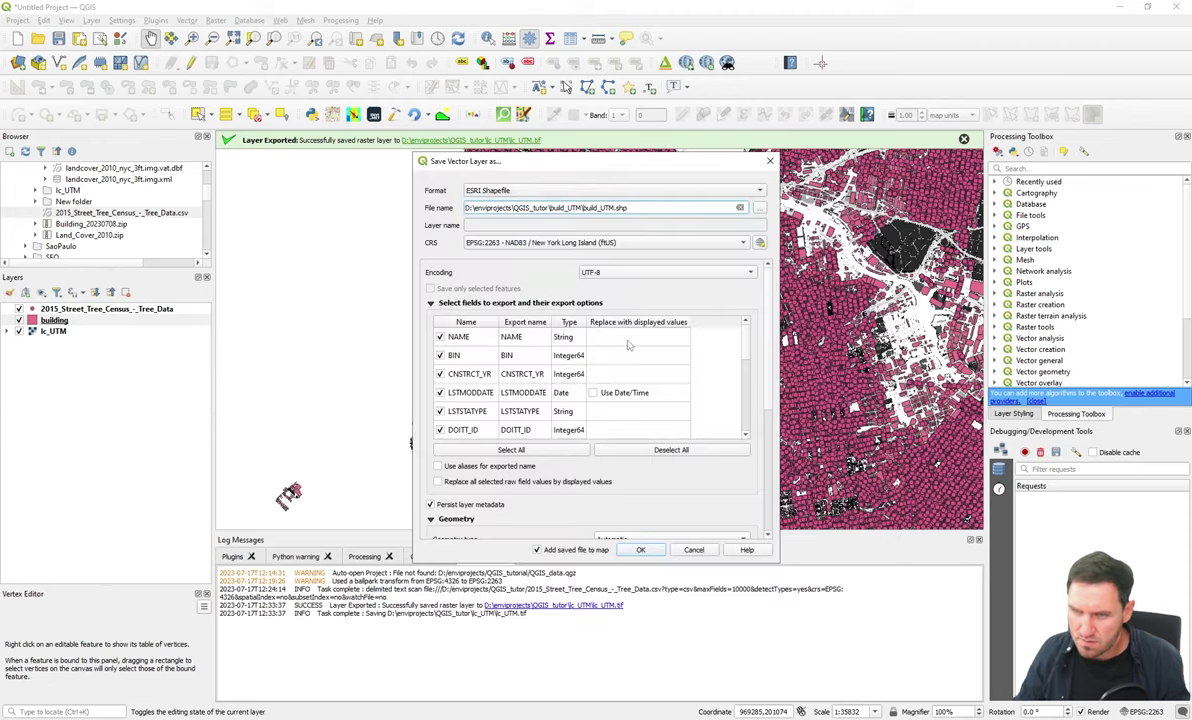
left_click(497, 189)
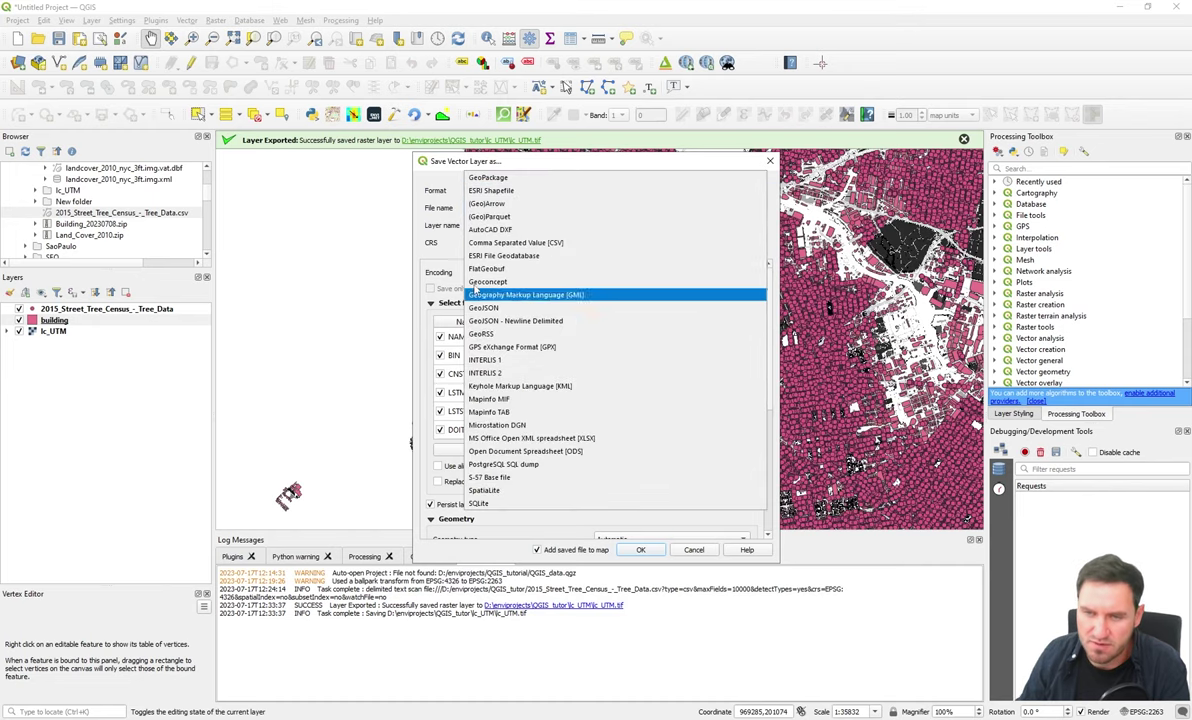
left_click(478, 191)
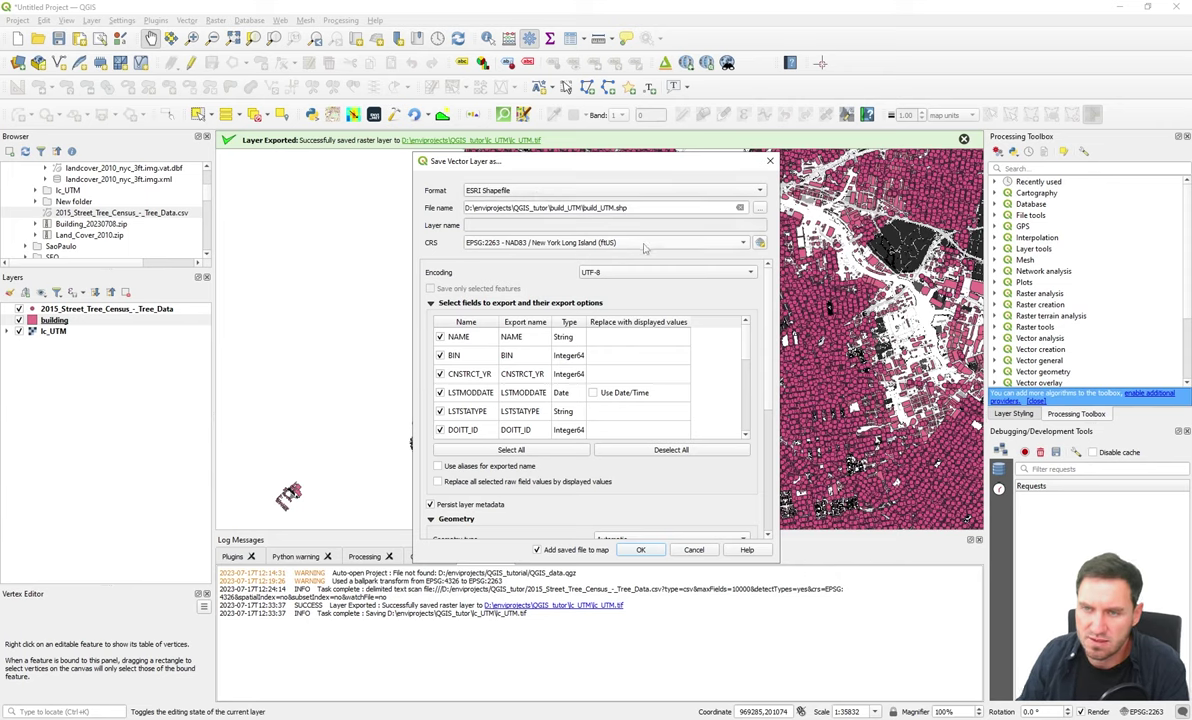
Step: Filter the coordinate systems for "utm 18", set the CRS to EPSG:32618 - WGS 84 / UTM zone 18N, and export the building layer
left_click(759, 244)
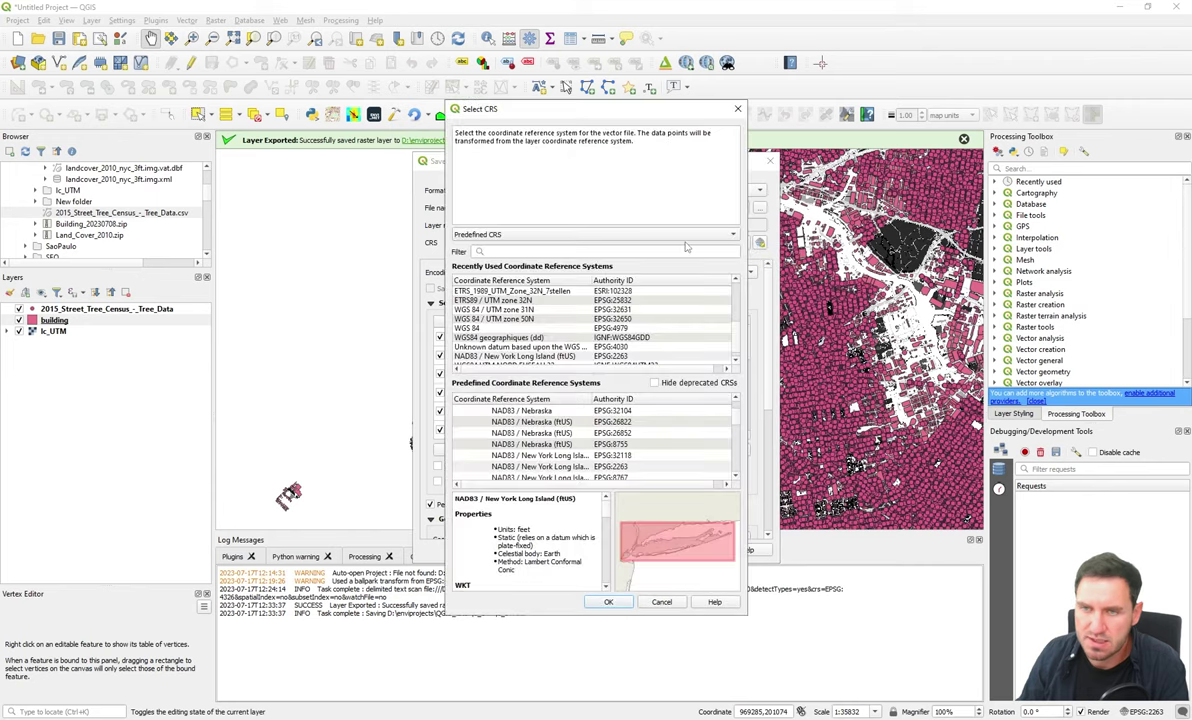
left_click(544, 253)
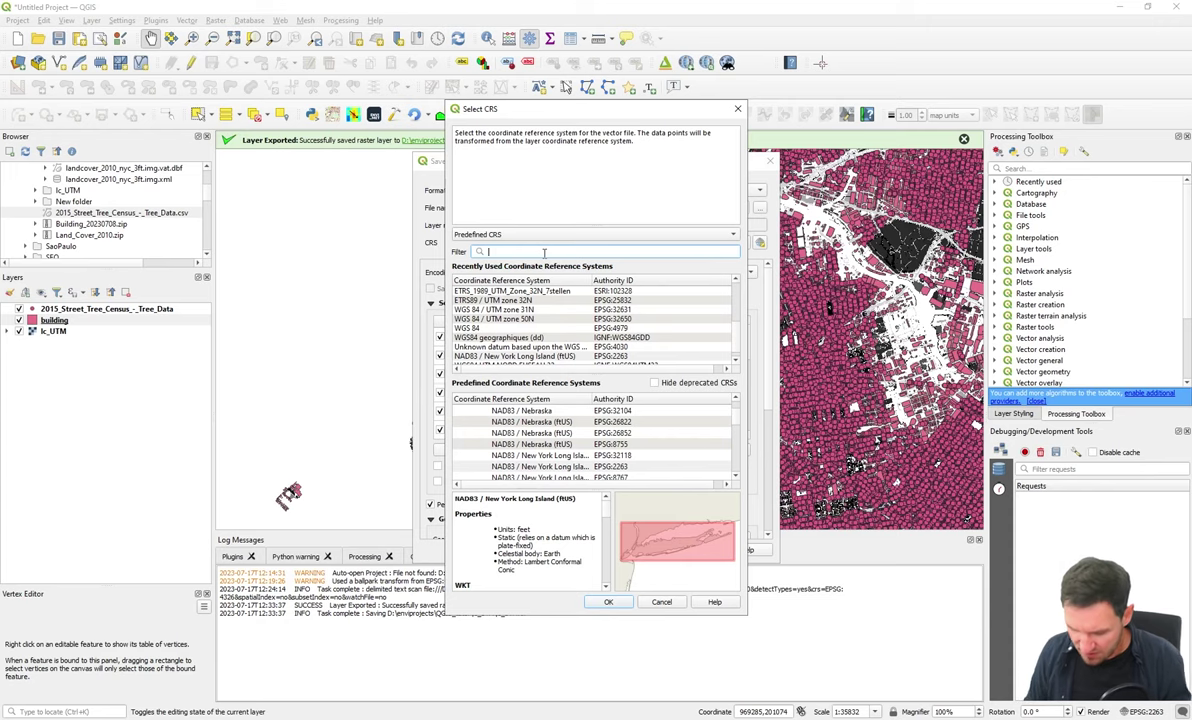
type("utm 18")
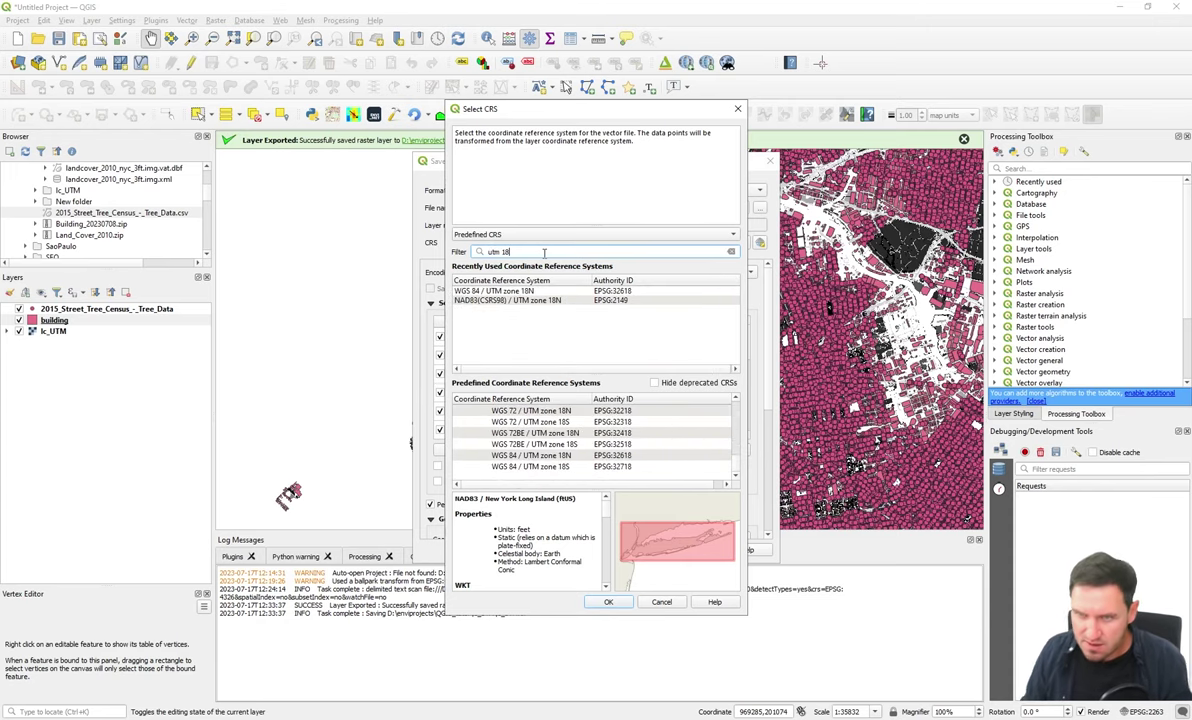
left_click(509, 291)
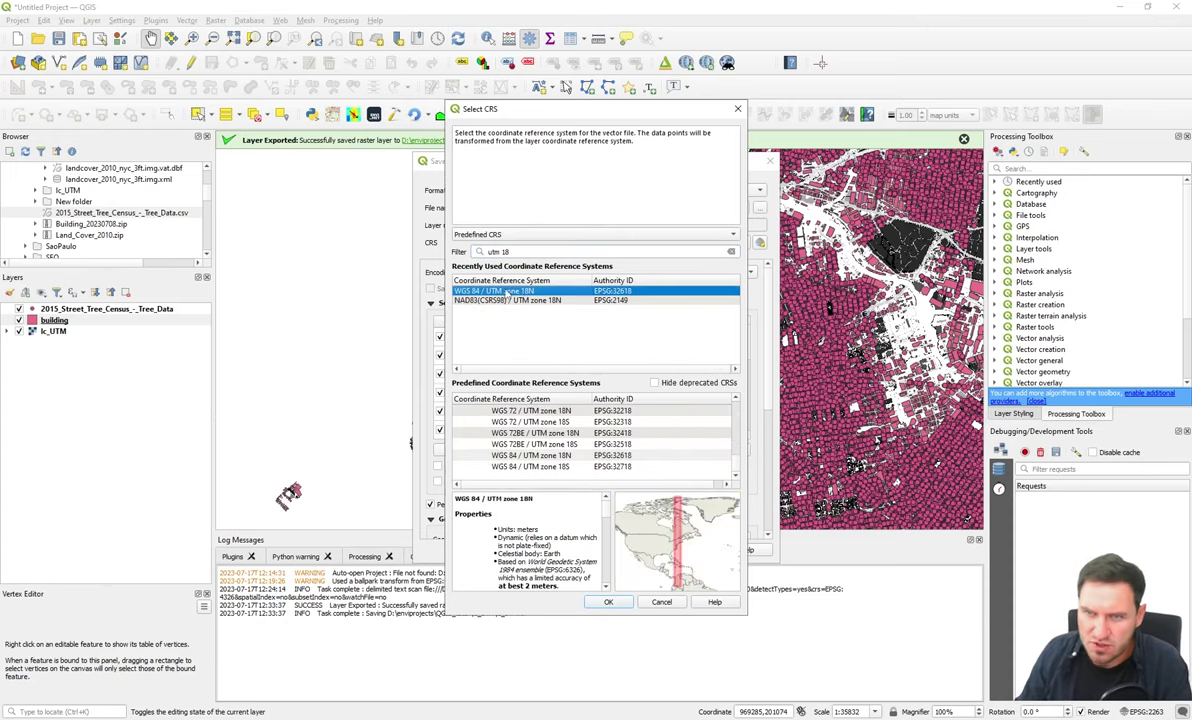
left_click(612, 603)
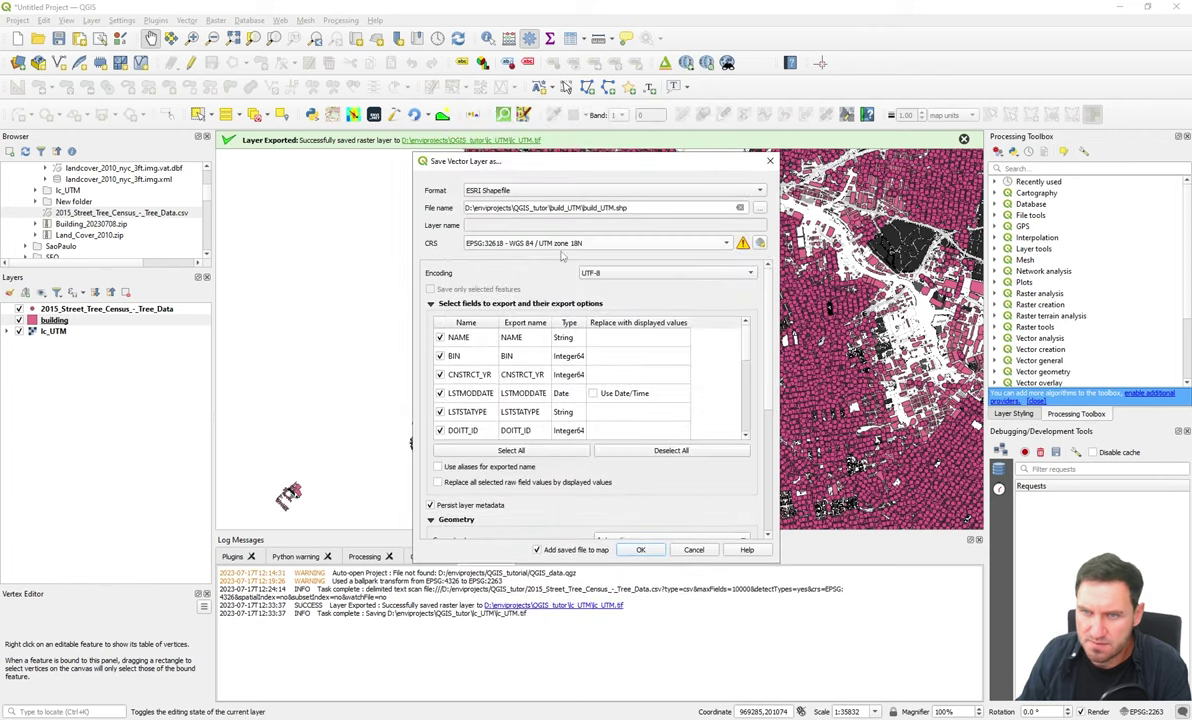
left_click(640, 550)
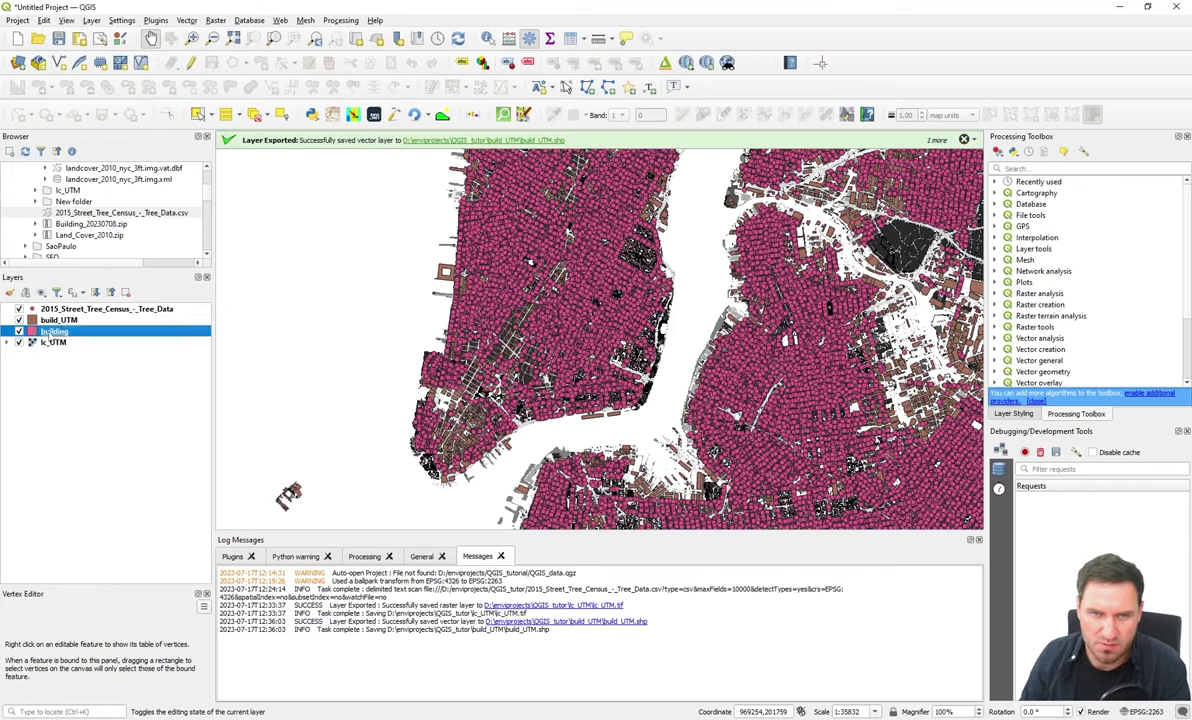
Step: Remove the original building layer from the project
right_click(55, 331)
left_click(116, 455)
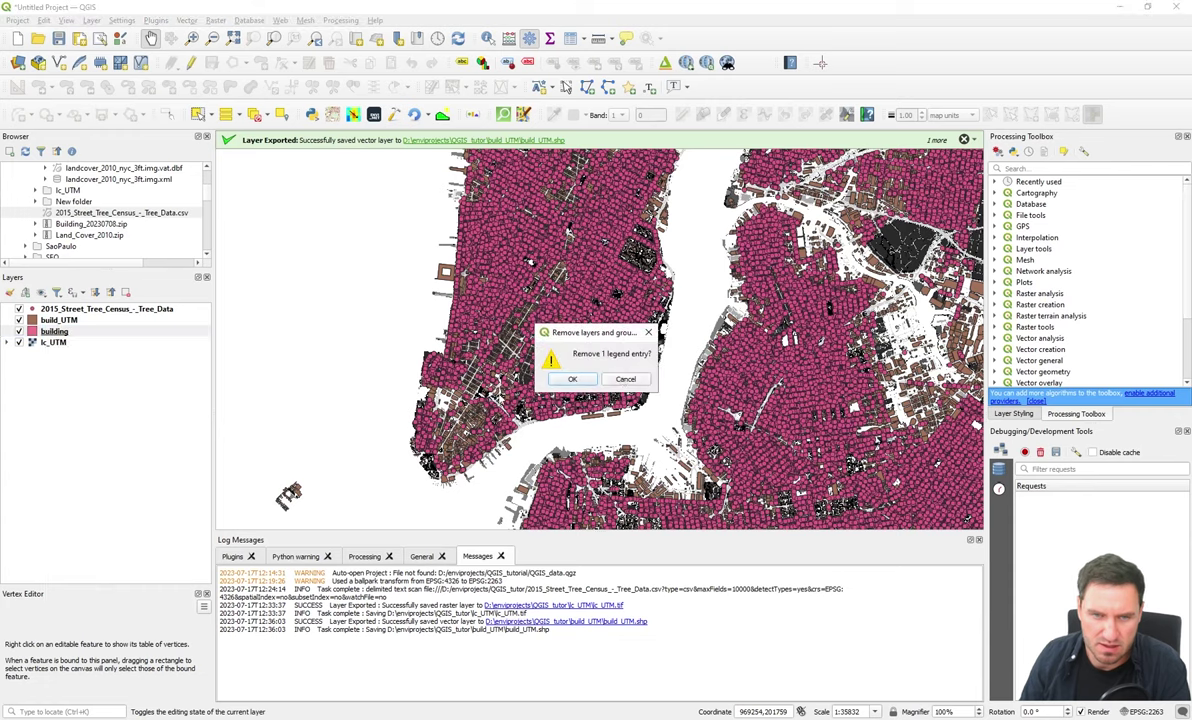
left_click(572, 380)
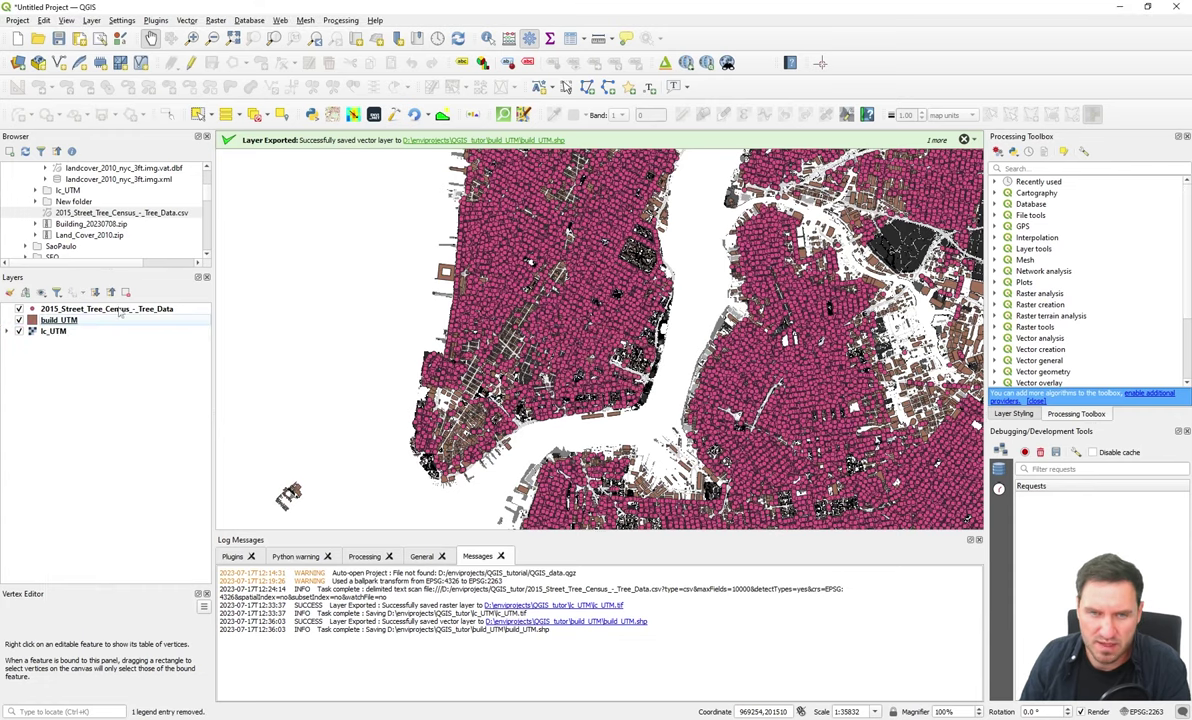
Step: Open the feature export settings for the 2015_Street_Tree_Census_-_Tree_Data layer and browse to the QGIS_tutor folder for the output file
left_click(119, 310)
right_click(119, 311)
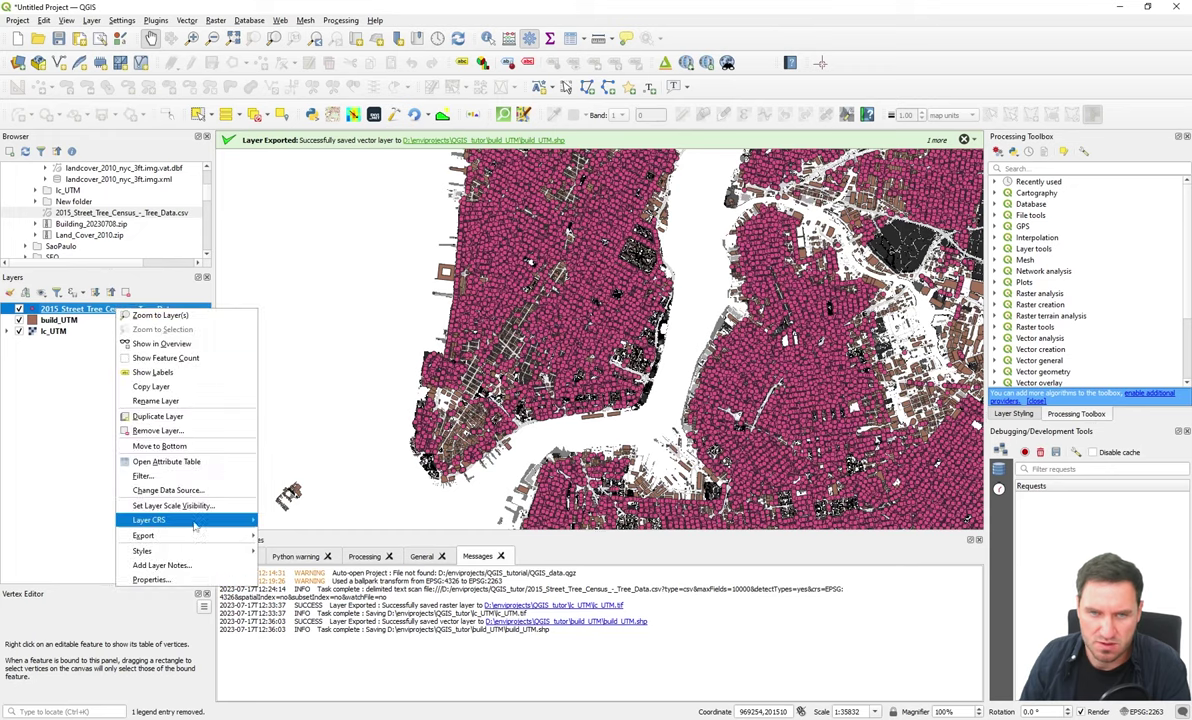
mouse_move(201, 541)
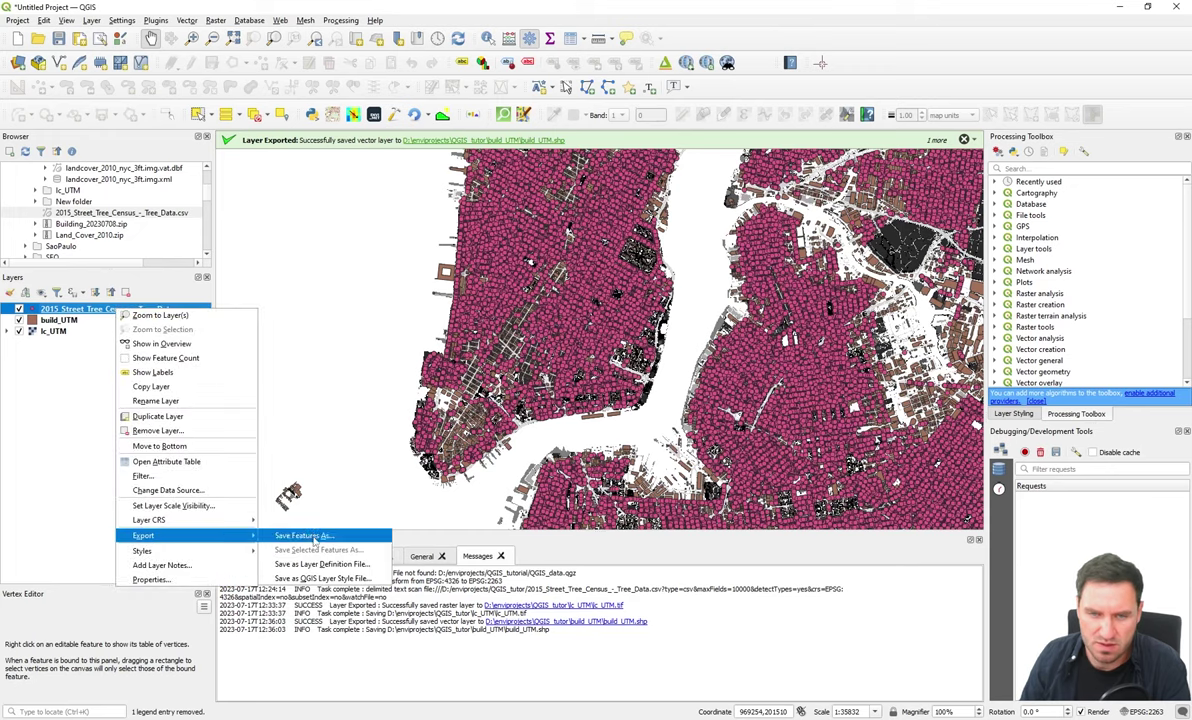
left_click(305, 537)
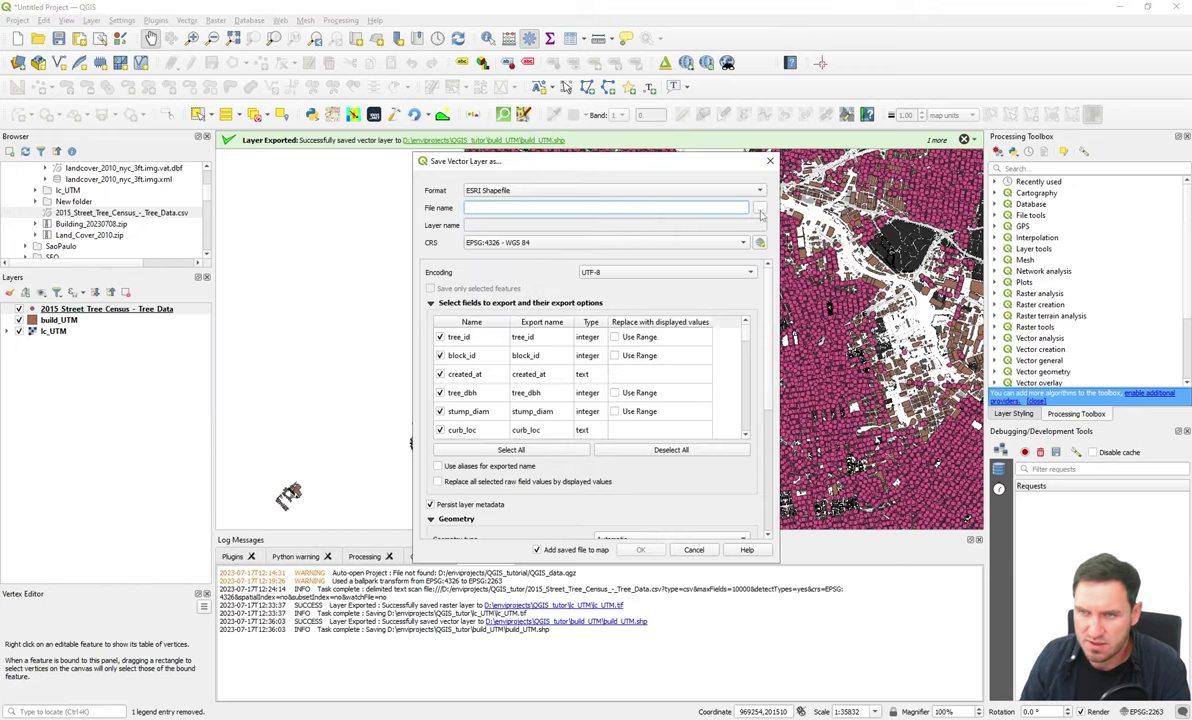
left_click(759, 209)
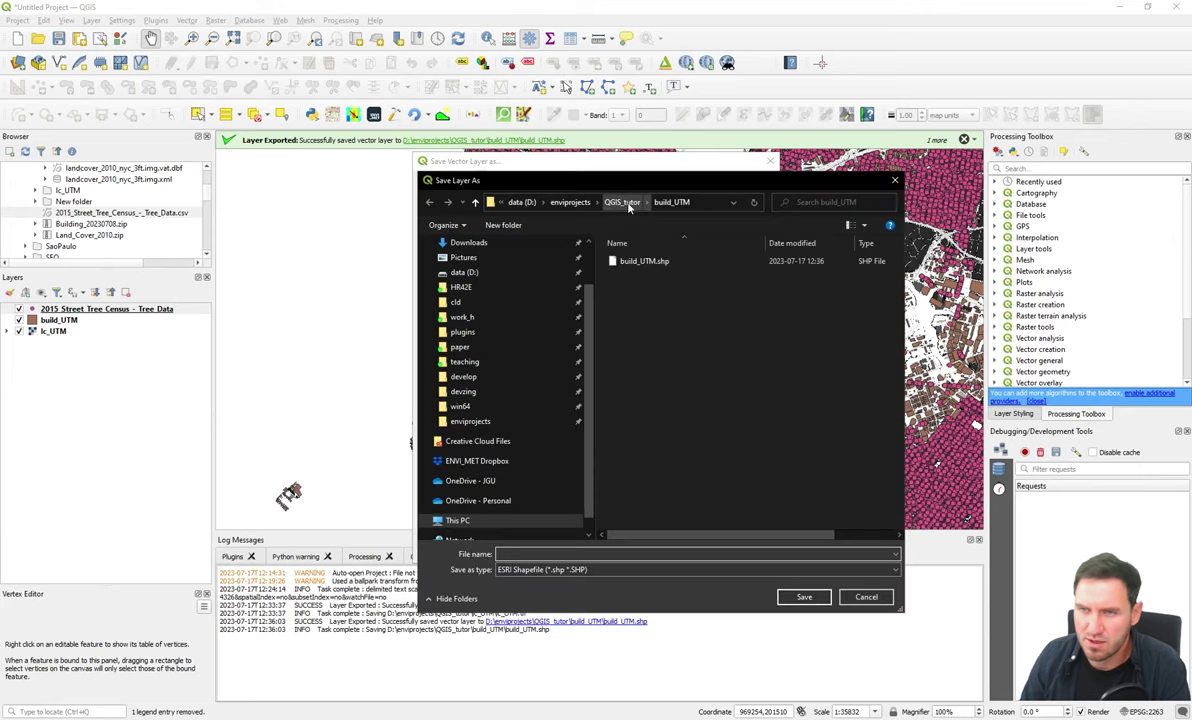
left_click(622, 203)
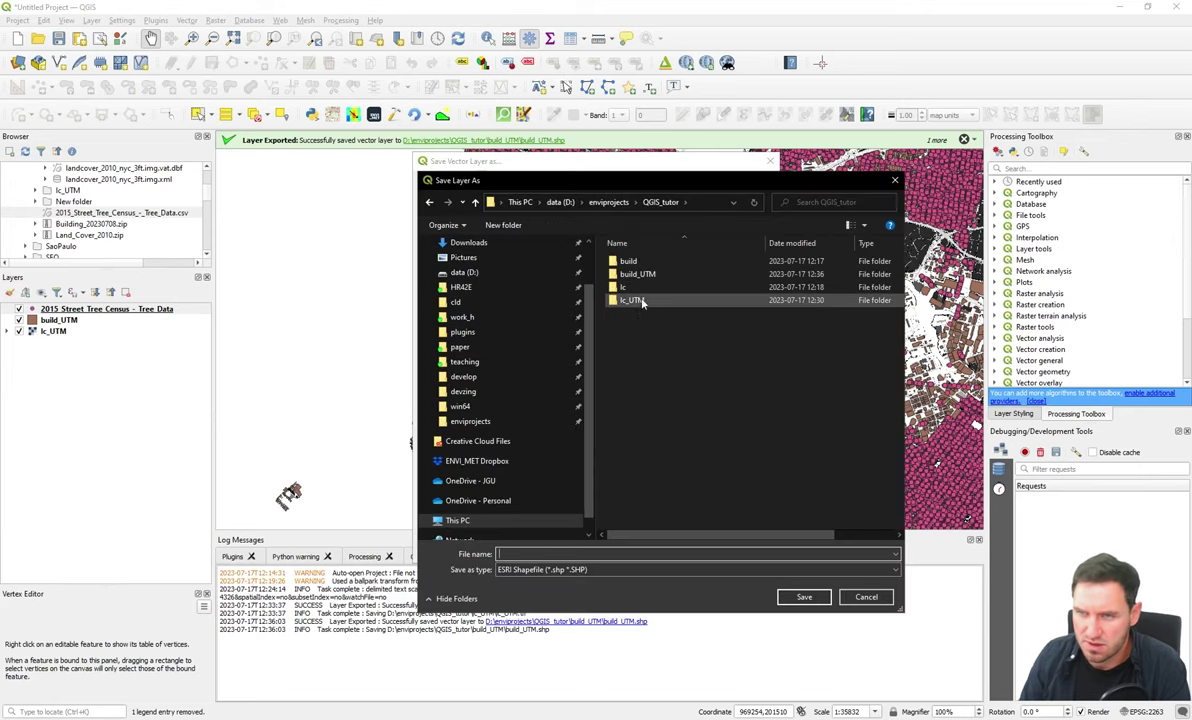
Step: Create a trees_UTM folder inside QGIS_tutor and set the shapefile output there as trees_UTM.shp
left_click(503, 225)
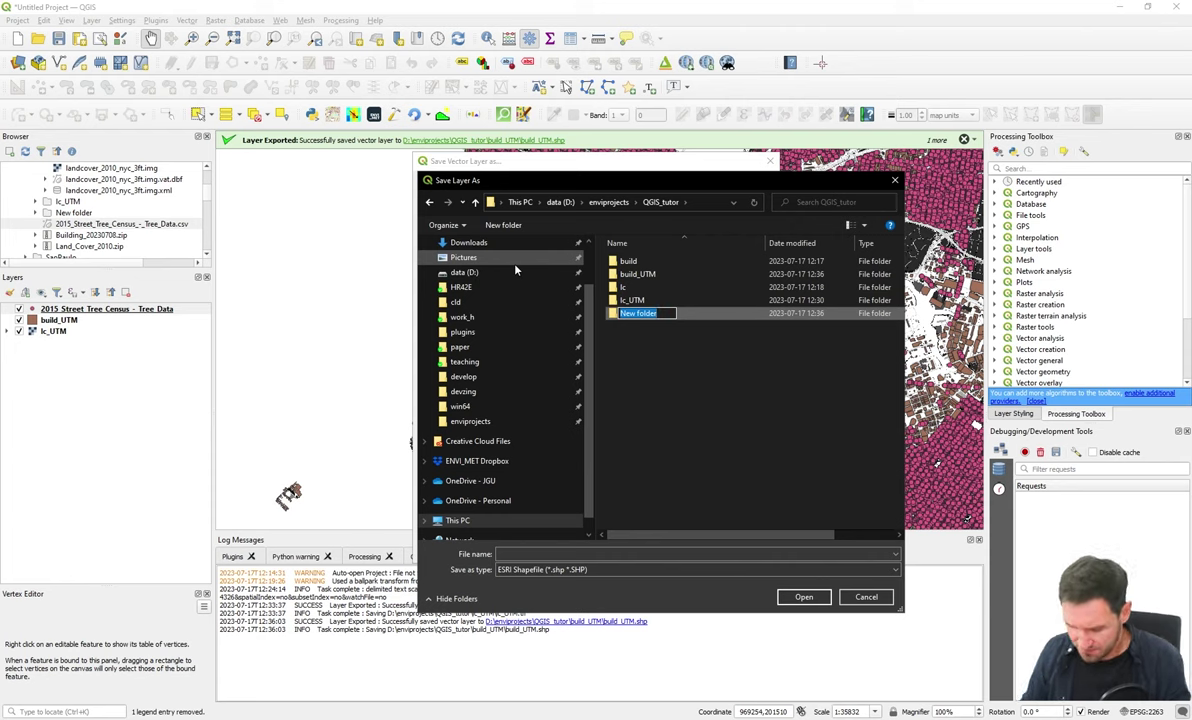
type("trees_")
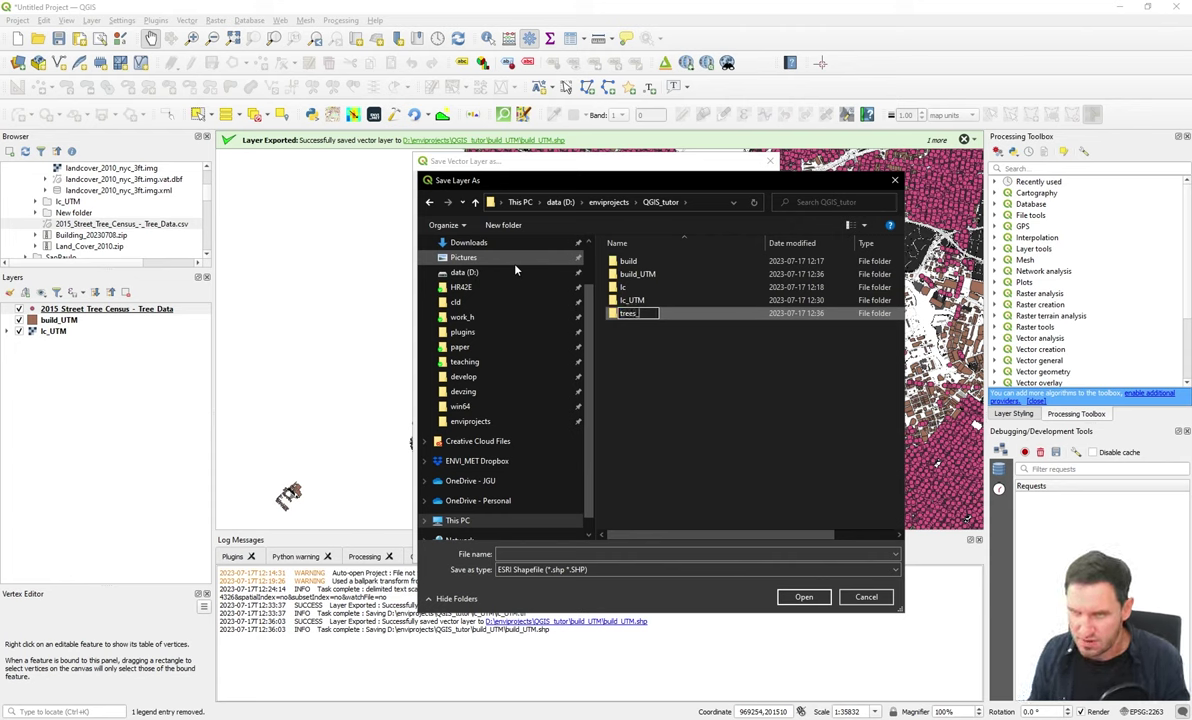
type("UTM")
key("ctrl+a")
key("ctrl+c")
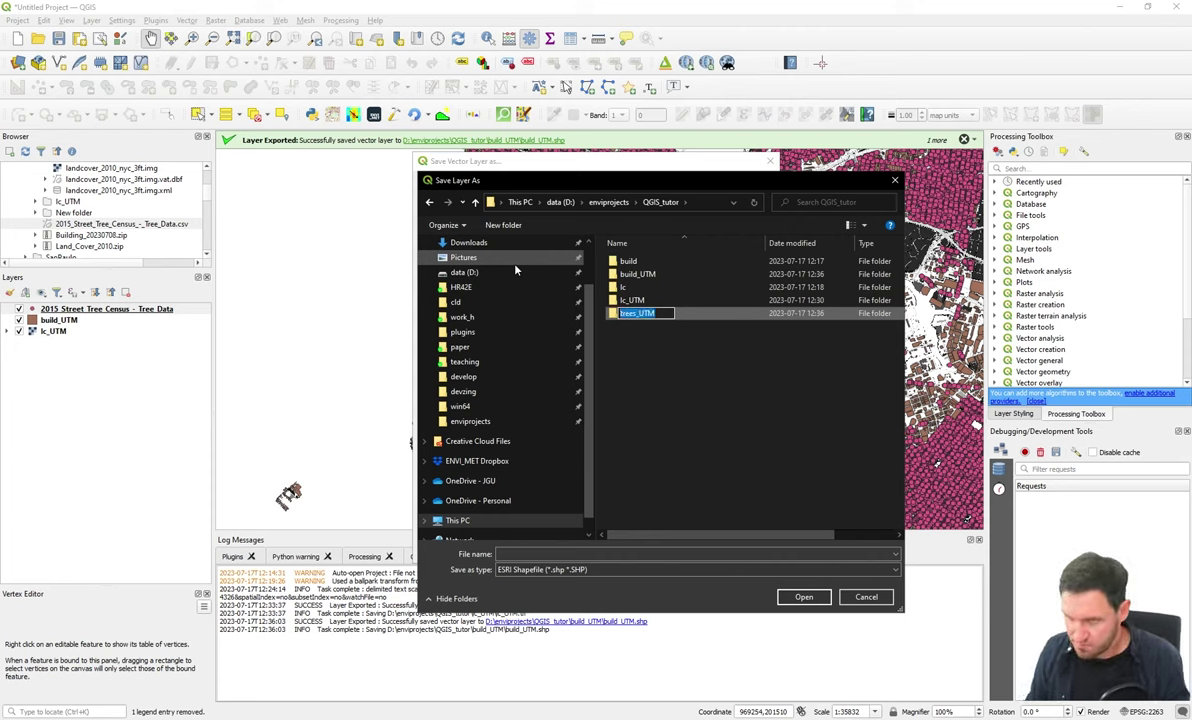
key("Return")
key("Return")
left_click(557, 553)
key("ctrl+v")
left_click(797, 595)
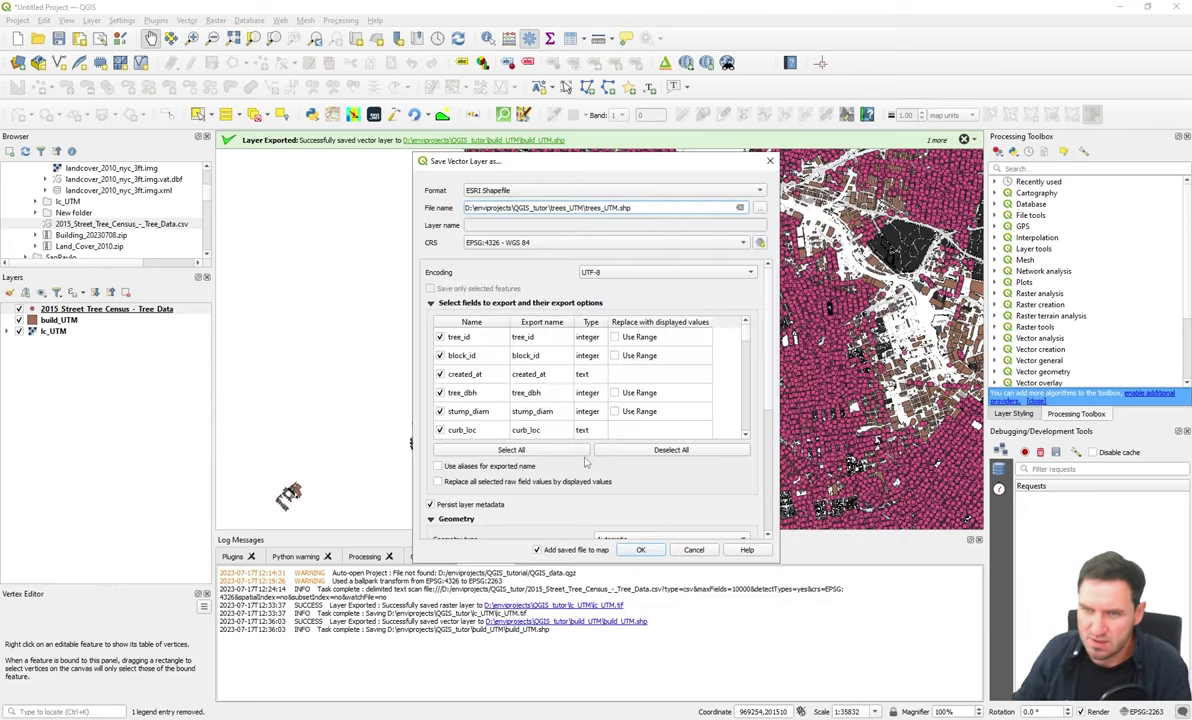
Step: Filter the coordinate systems for "utm 18", choose EPSG:32618 - WGS 84 / UTM zone 18N, and export the tree layer as trees_UTM.shp
left_click(542, 244)
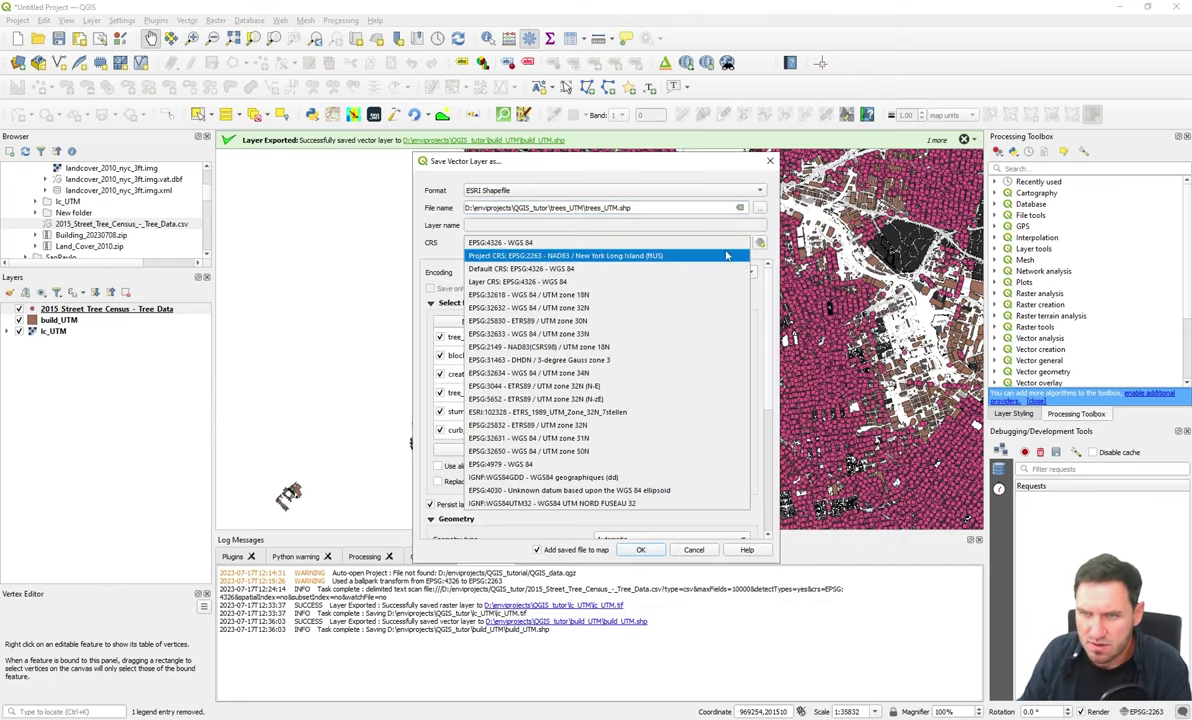
left_click(605, 243)
left_click(760, 243)
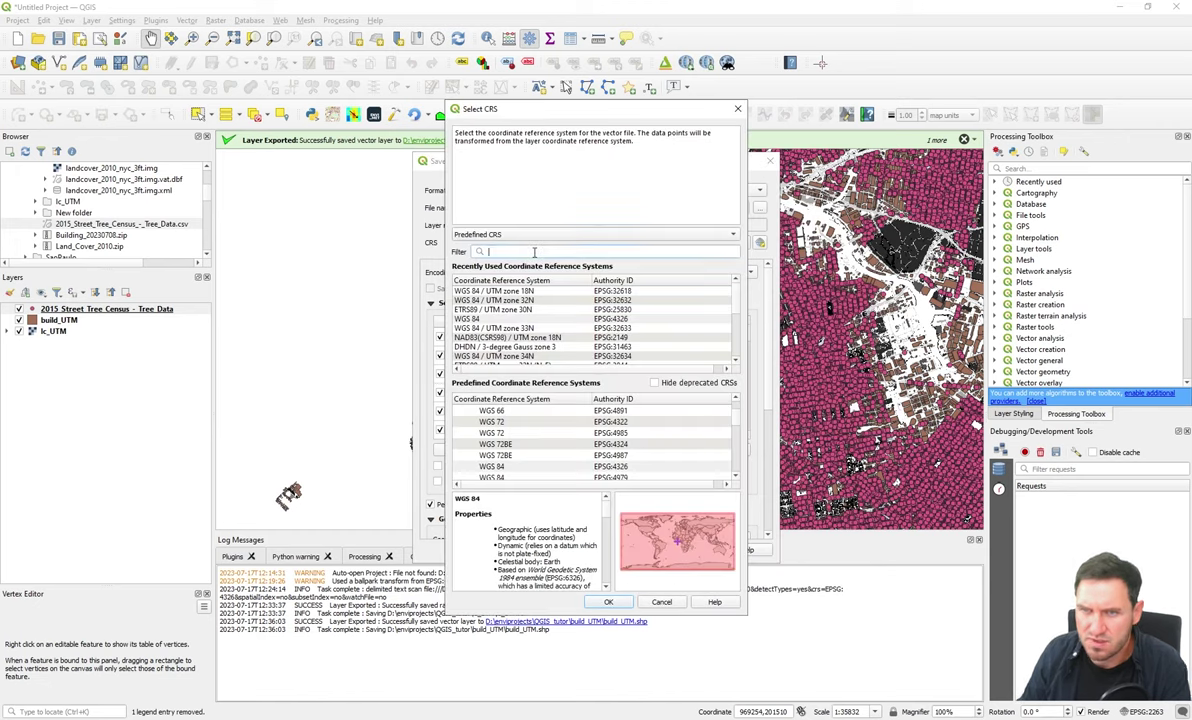
left_click(535, 252)
type("utm 1")
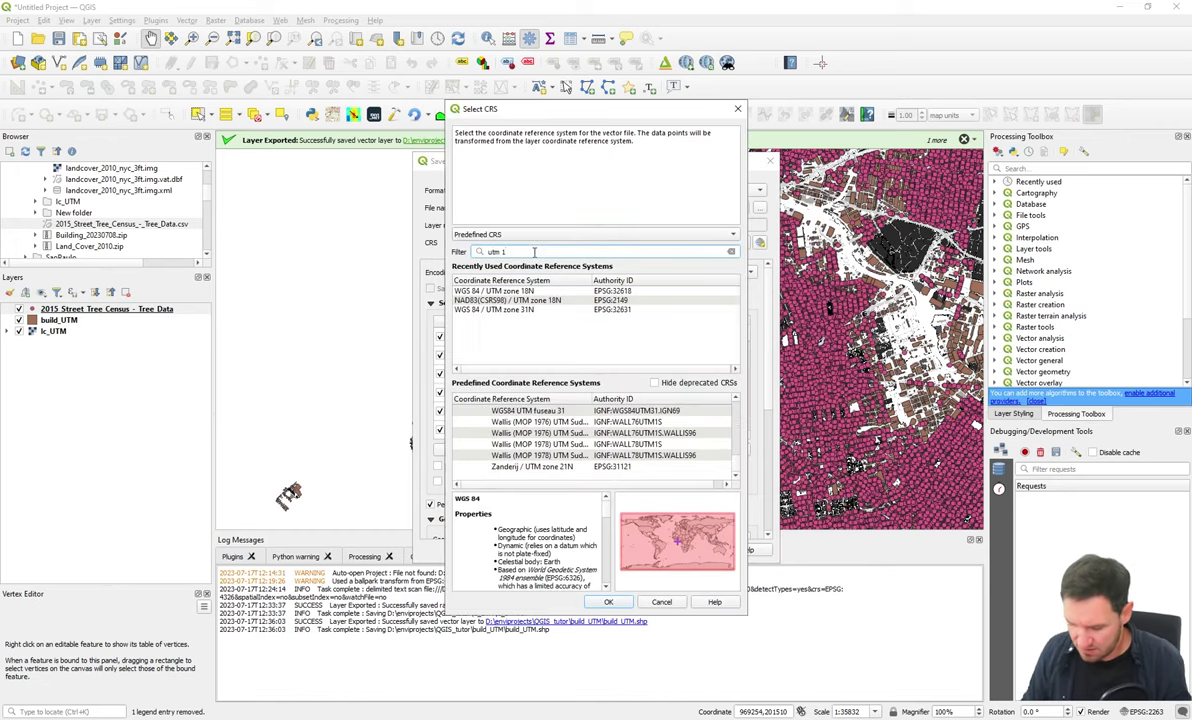
type("8")
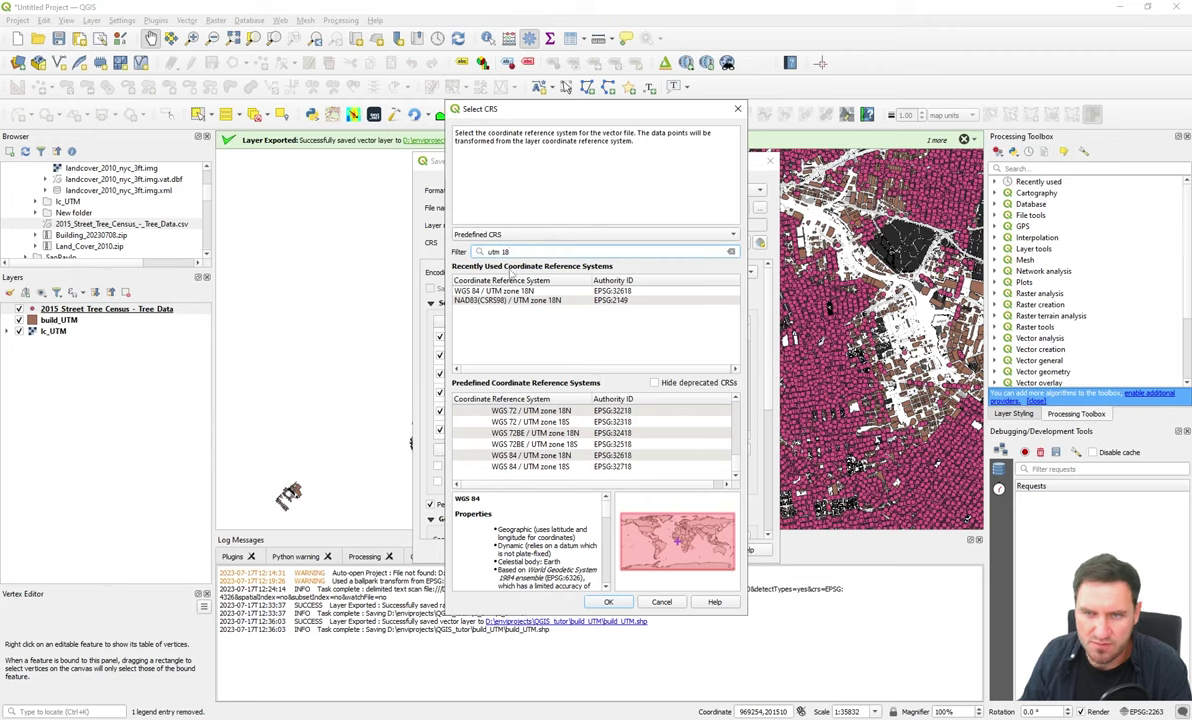
left_click(505, 290)
left_click(608, 601)
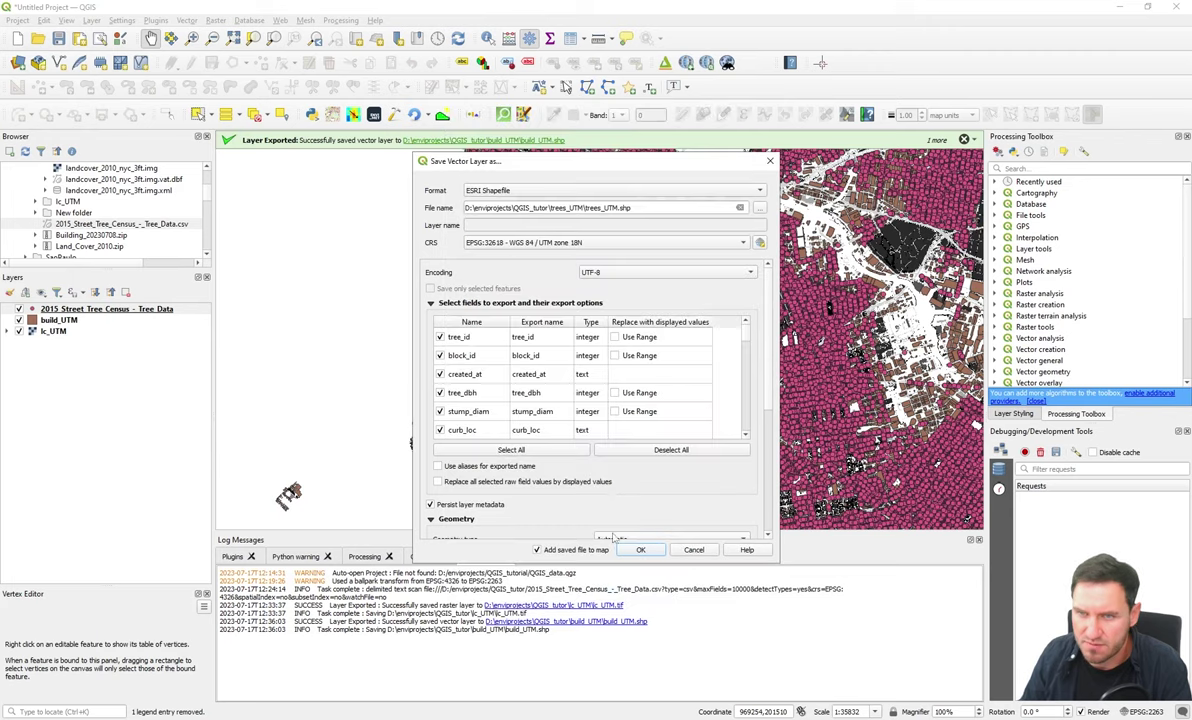
left_click(640, 550)
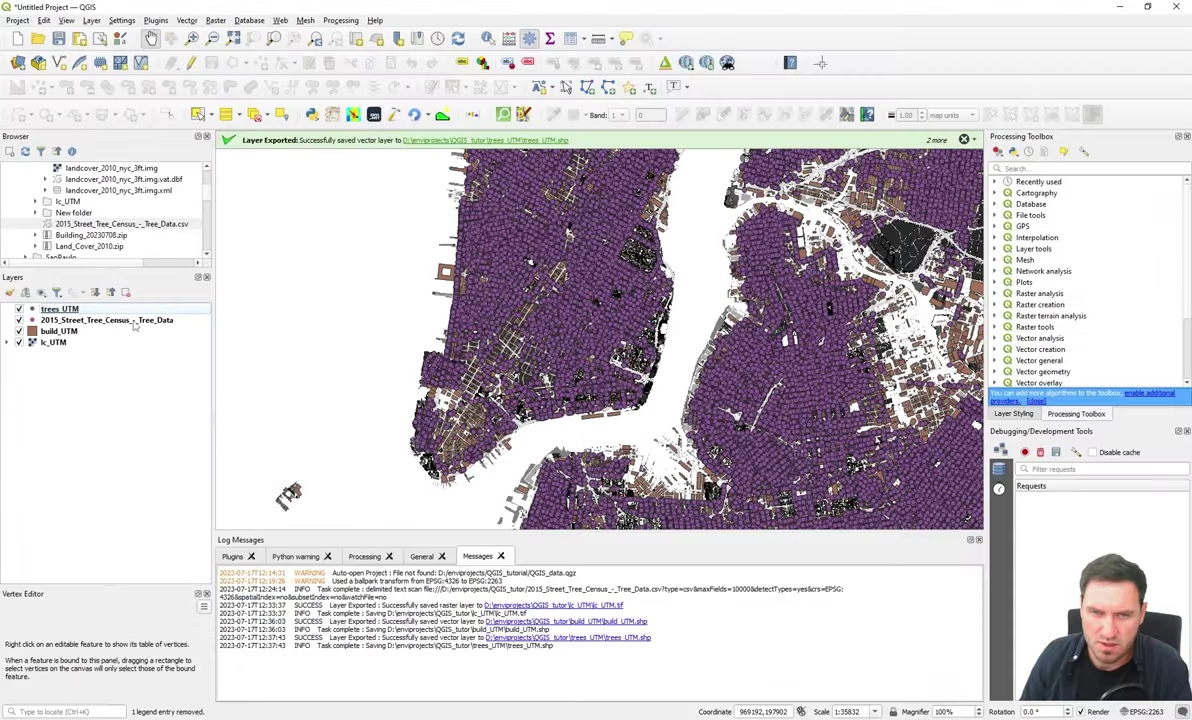
Step: Remove the original 2015_Street_Tree_Census_-_Tree_Data layer from the project
left_click(134, 321)
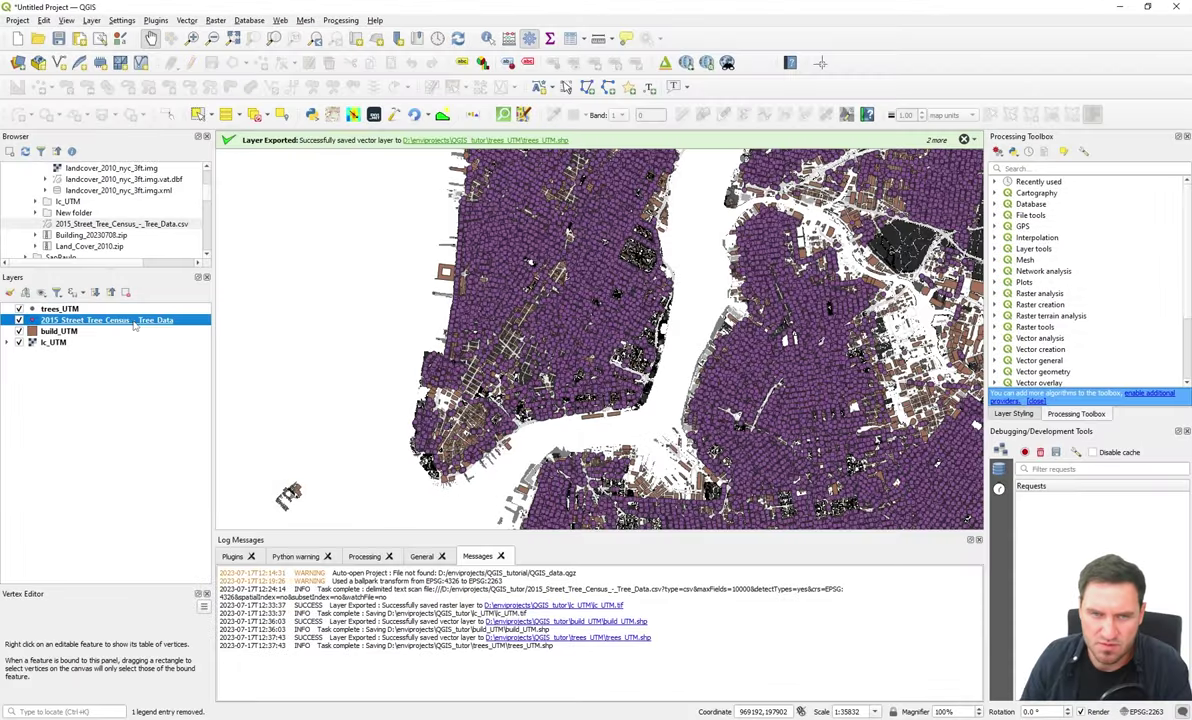
right_click(121, 317)
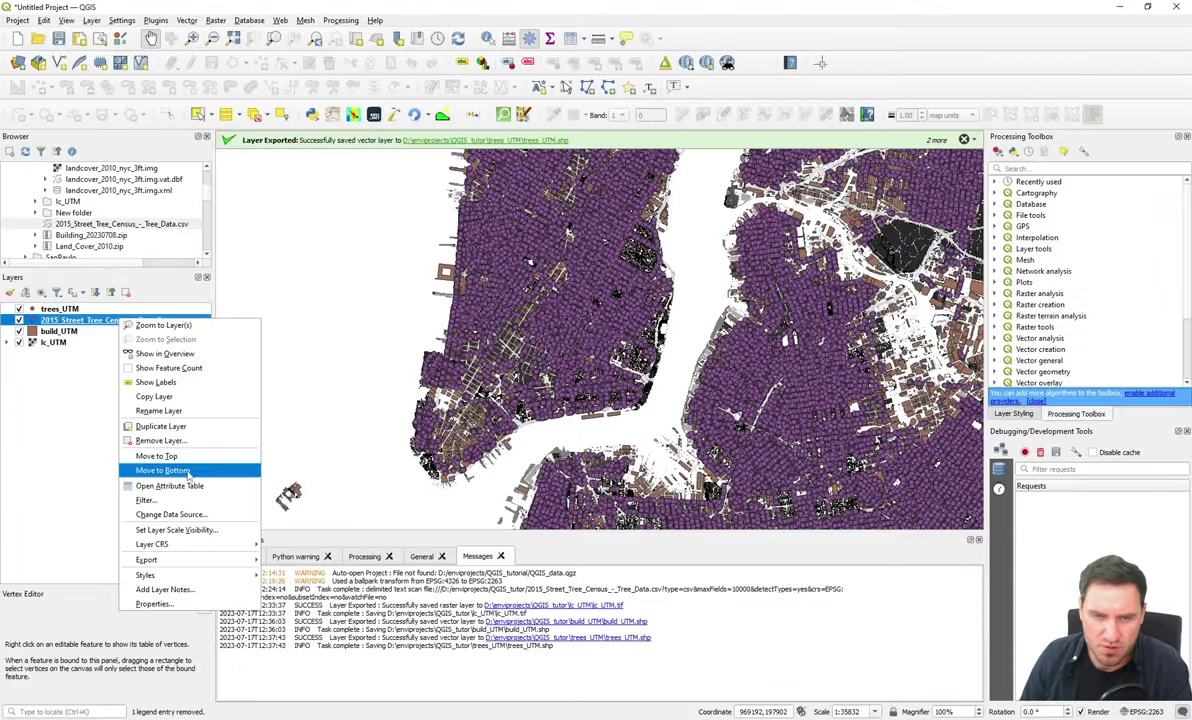
left_click(150, 436)
left_click(572, 379)
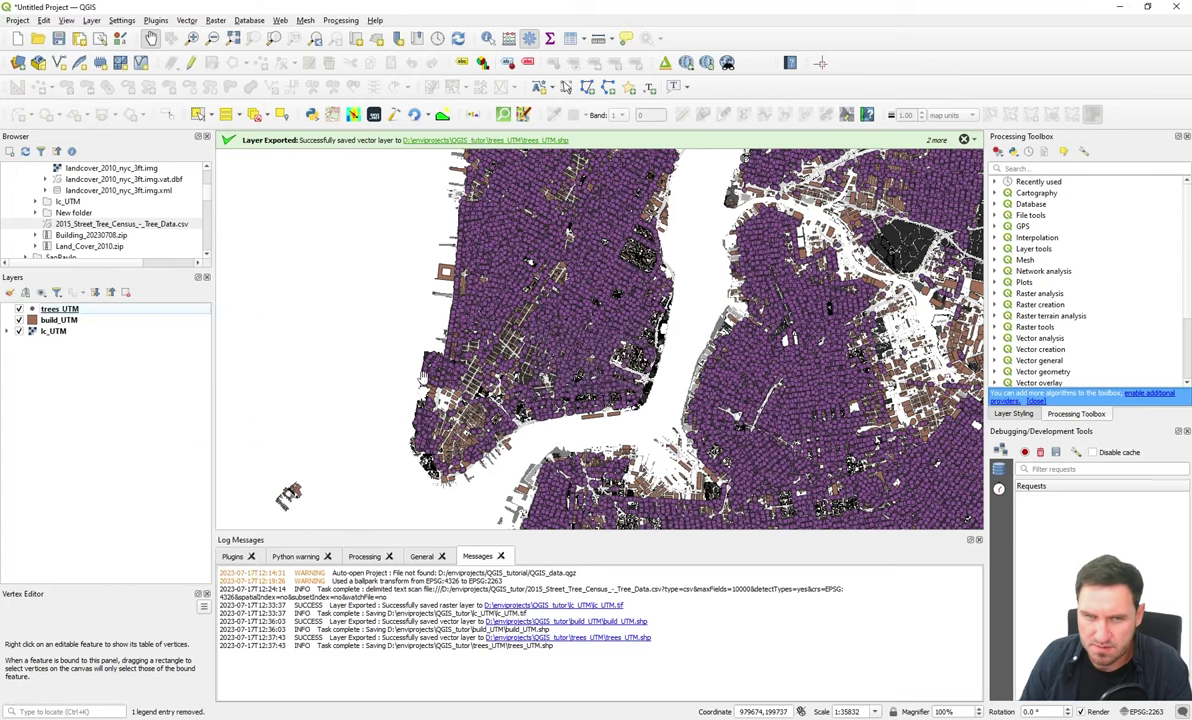
Step: Set the project coordinate reference system to WGS 84 / UTM zone 18N (EPSG:32618), filtering the list for "utm 18"
scroll(469, 421, "down", 1)
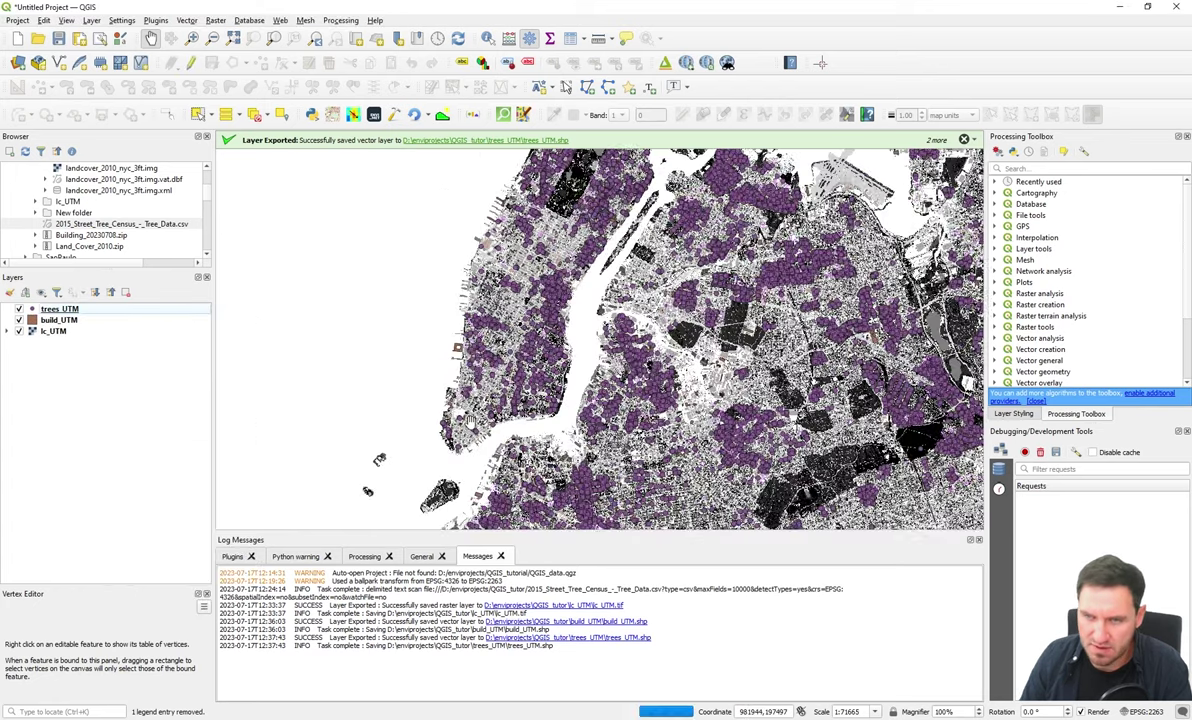
left_click(1140, 711)
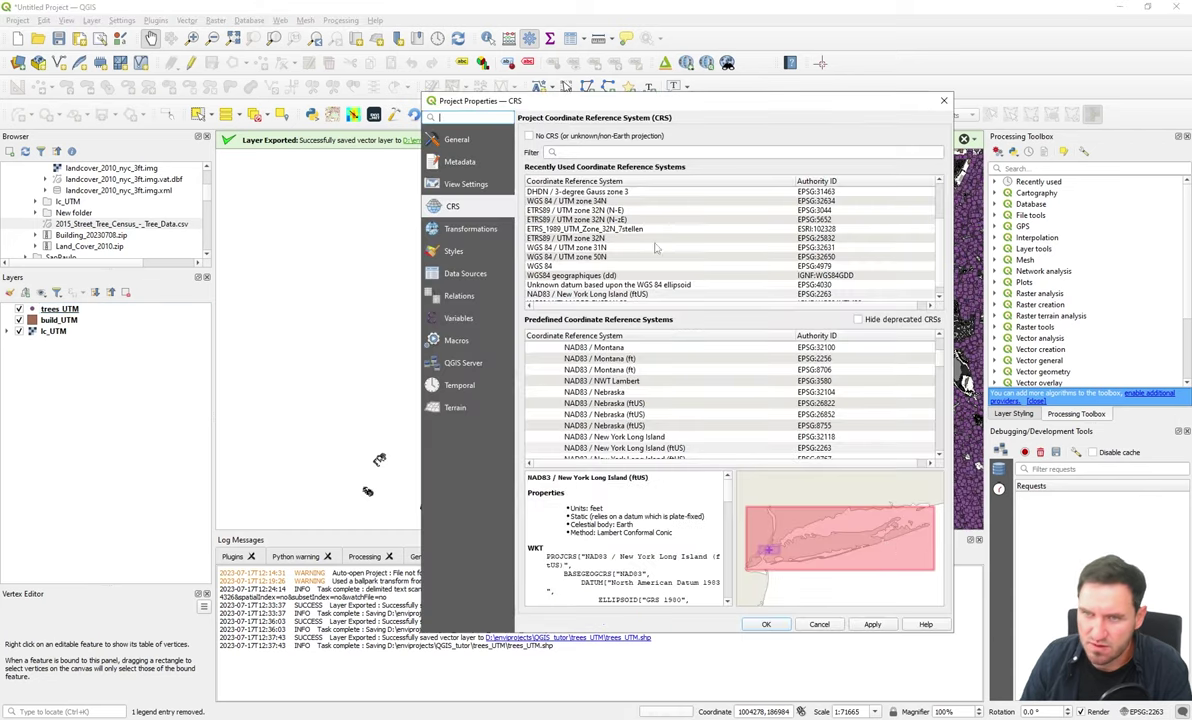
left_click(601, 152)
type("utm")
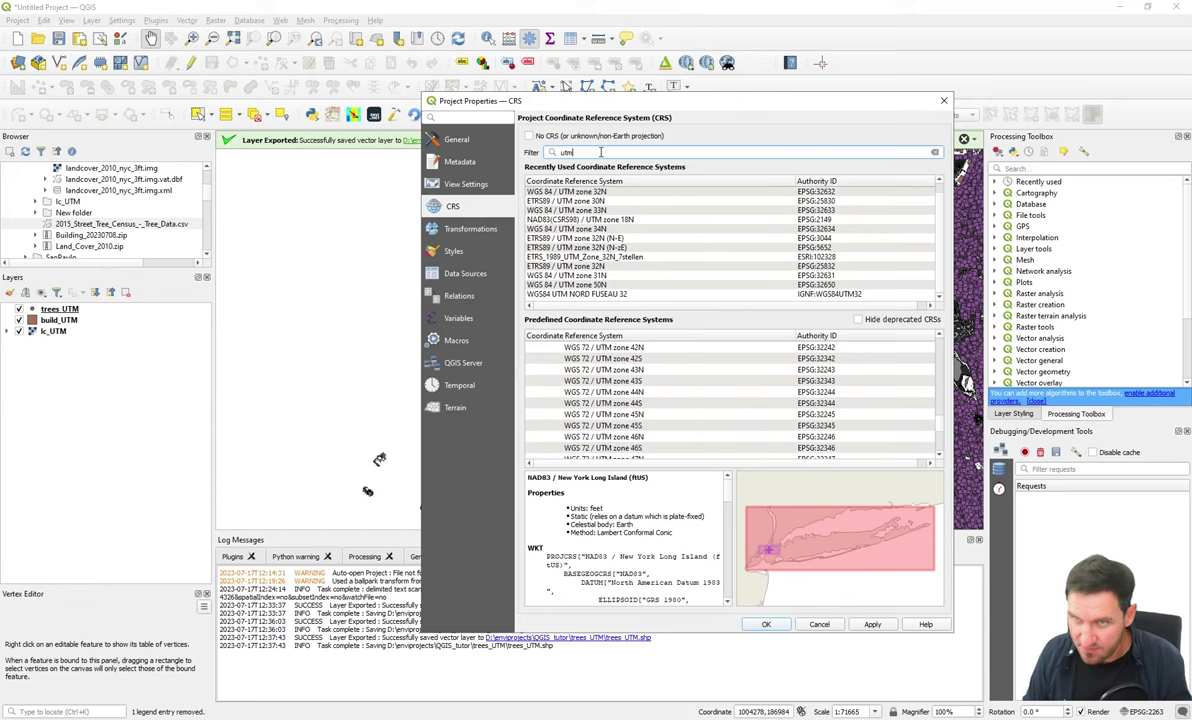
type(" 18")
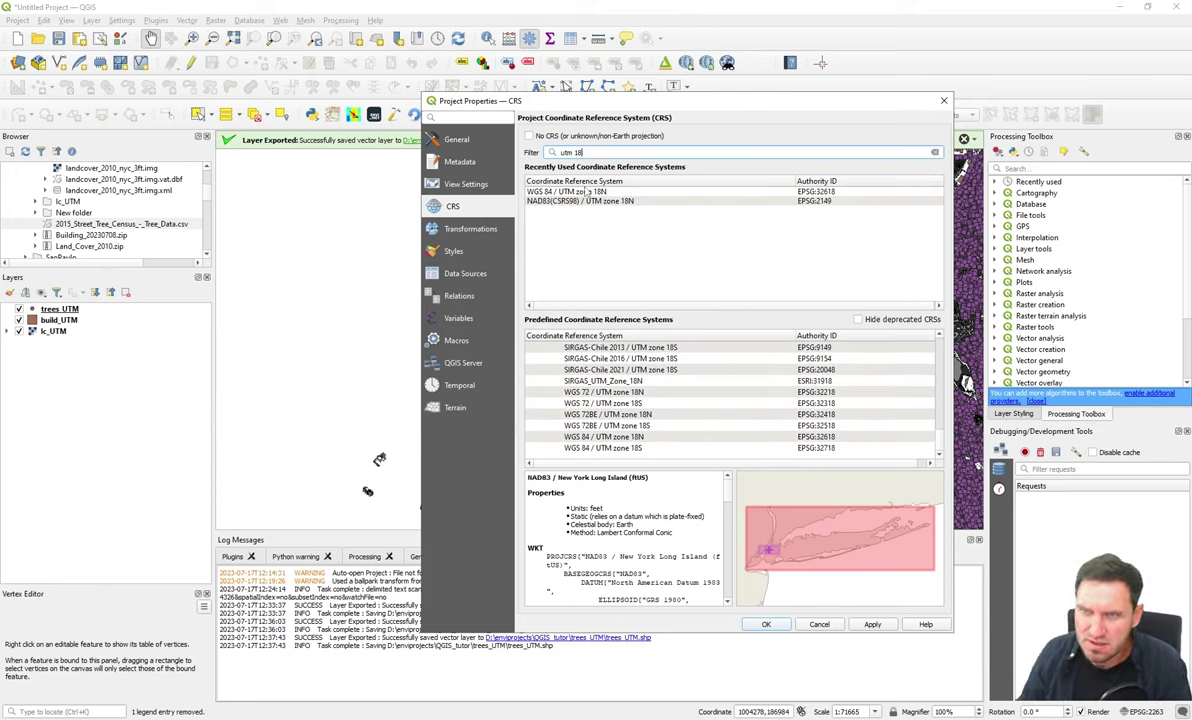
left_click(581, 192)
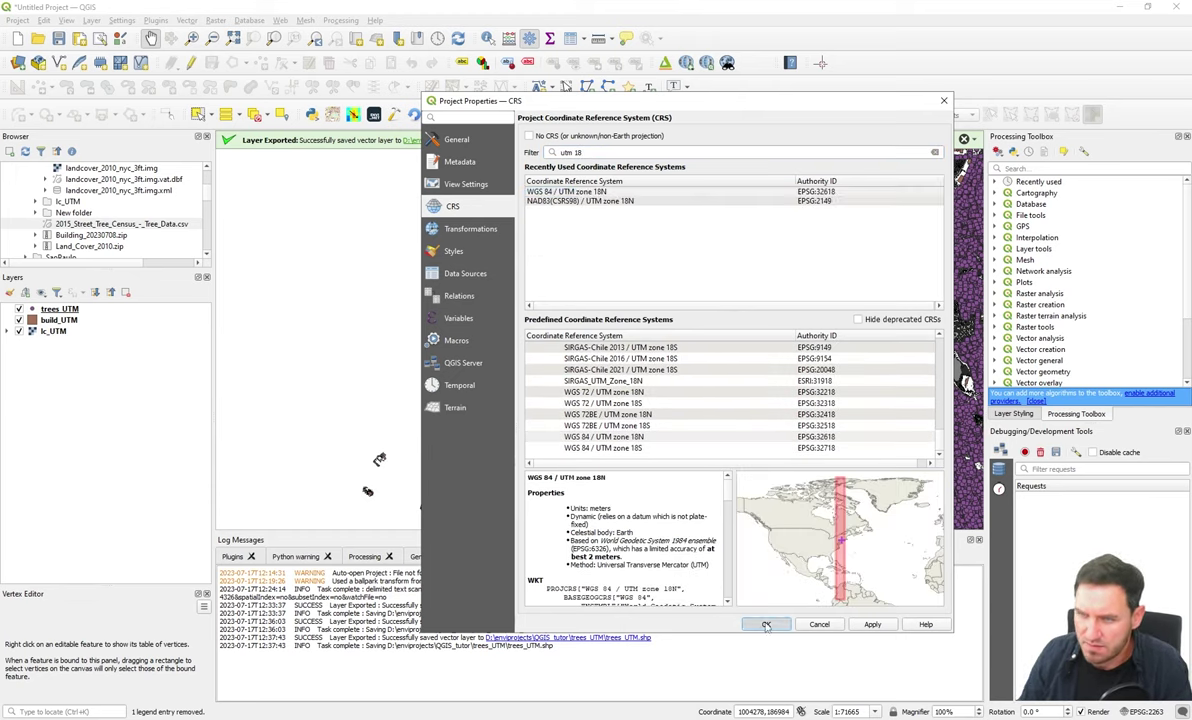
left_click(763, 626)
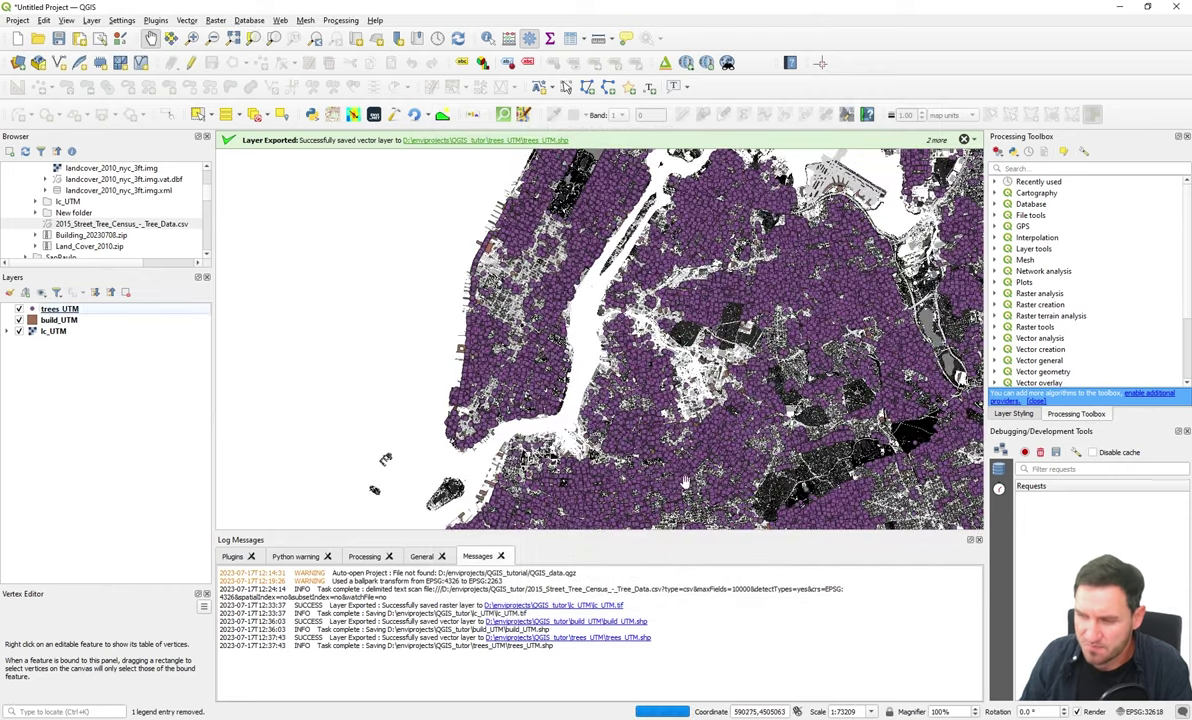
Step: Examine how the trees_UTM, build_UTM and lc_UTM layers overlap across the city and around the southern tip of Manhattan
left_click(62, 333, "shift")
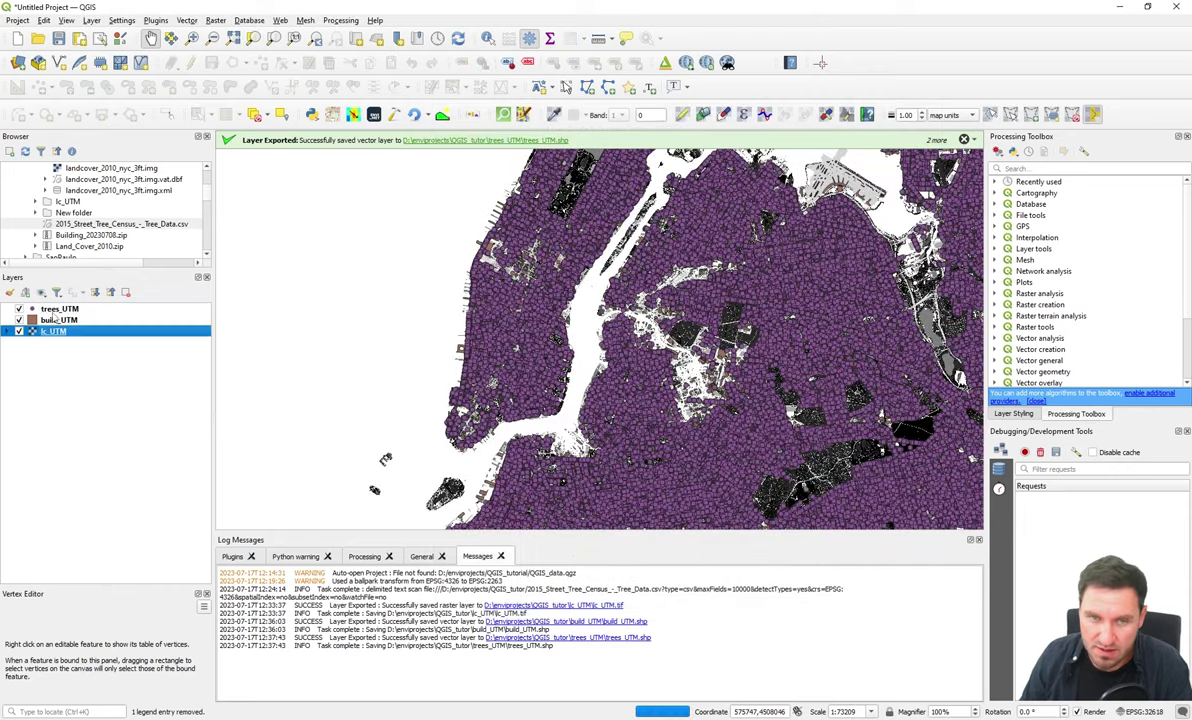
left_click(117, 410)
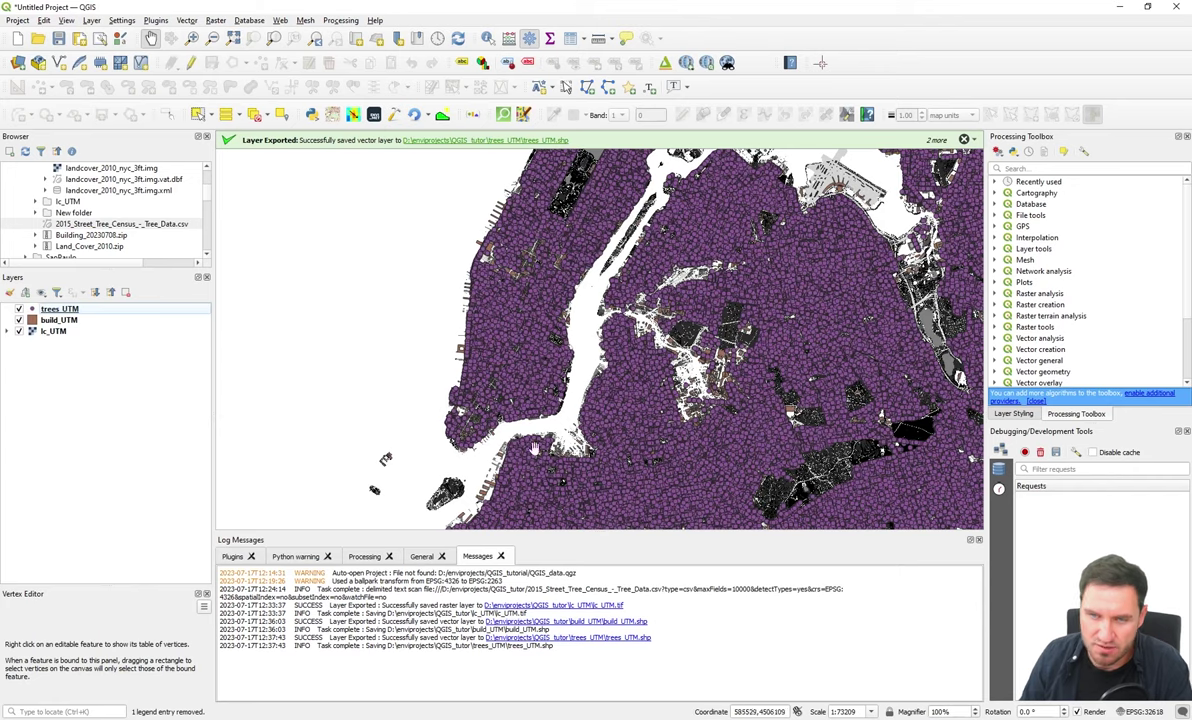
scroll(436, 405, "up", 2)
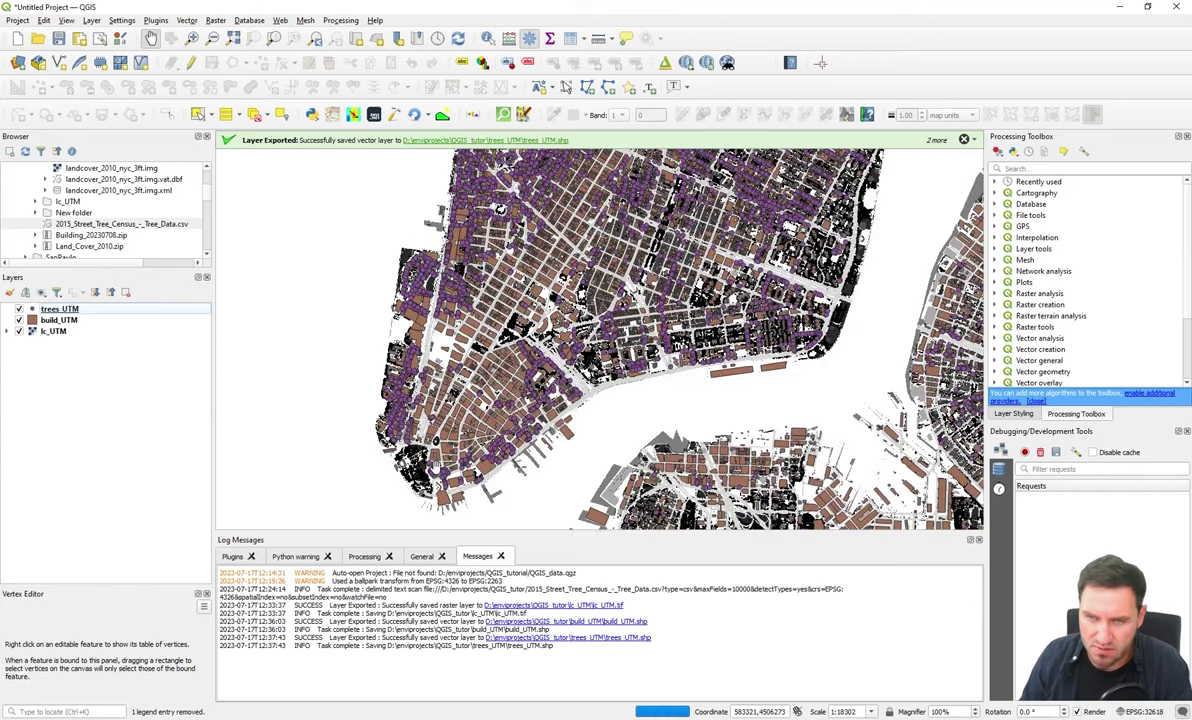
left_click_drag(405, 440, 419, 407)
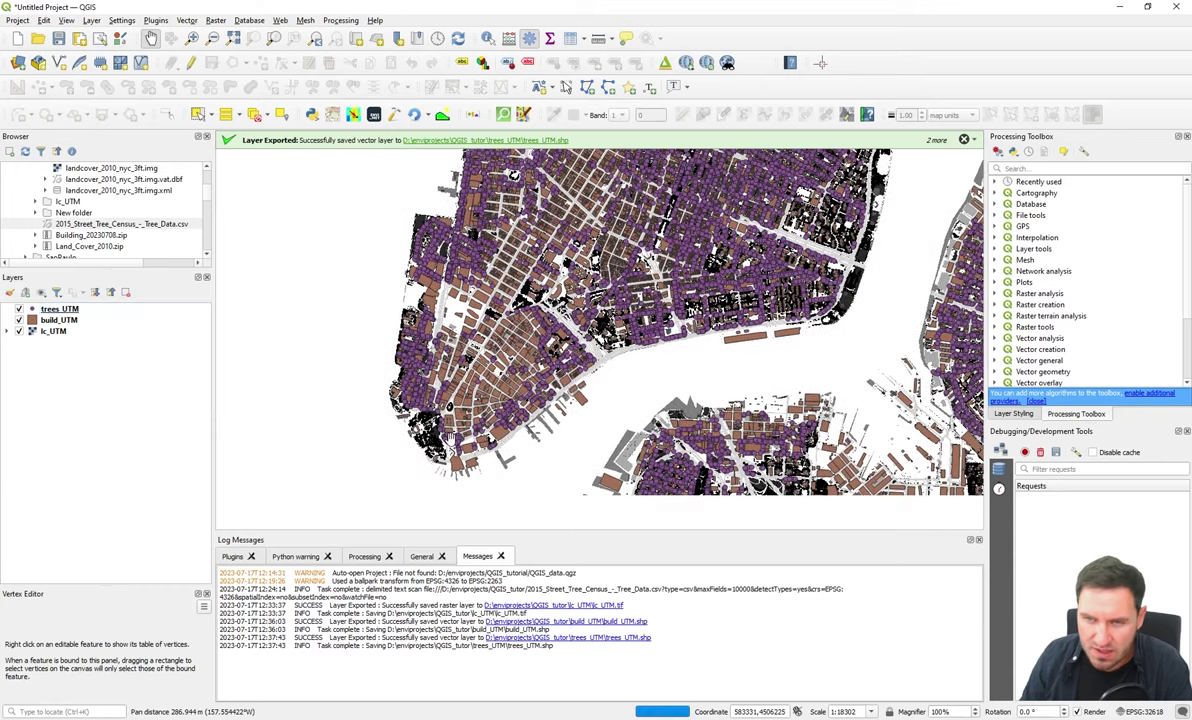
scroll(450, 432, "down", 2)
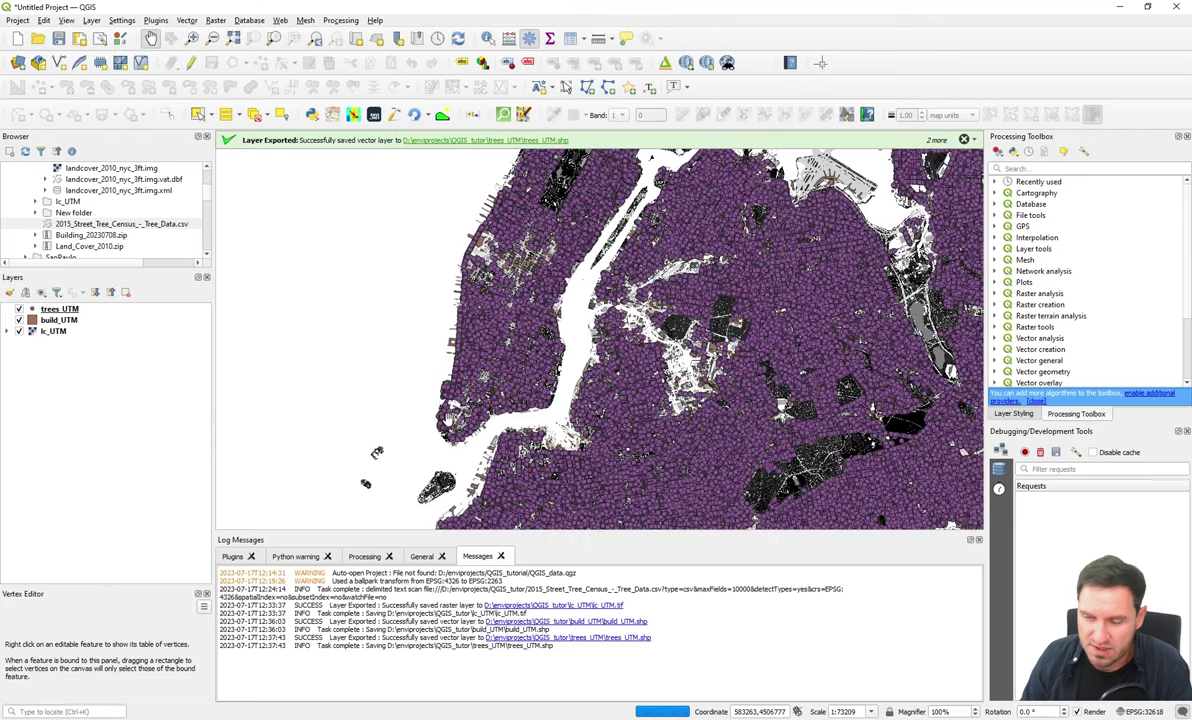
scroll(435, 443, "up", 1)
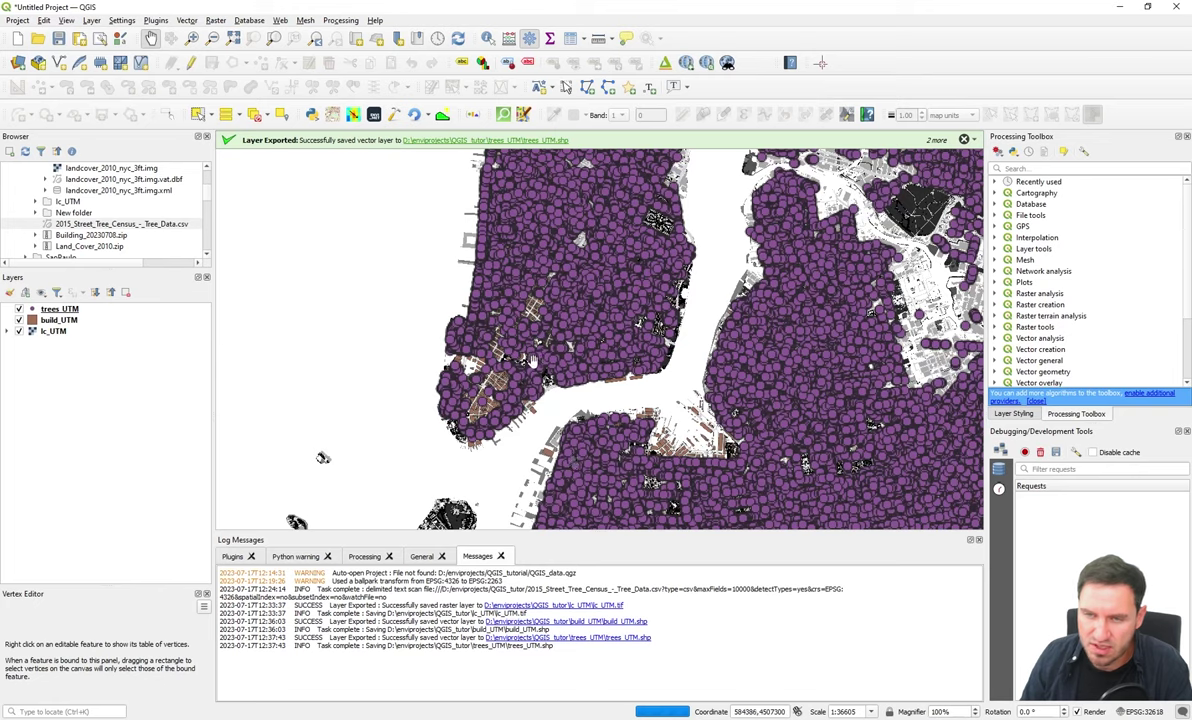
scroll(318, 460, "down", 1)
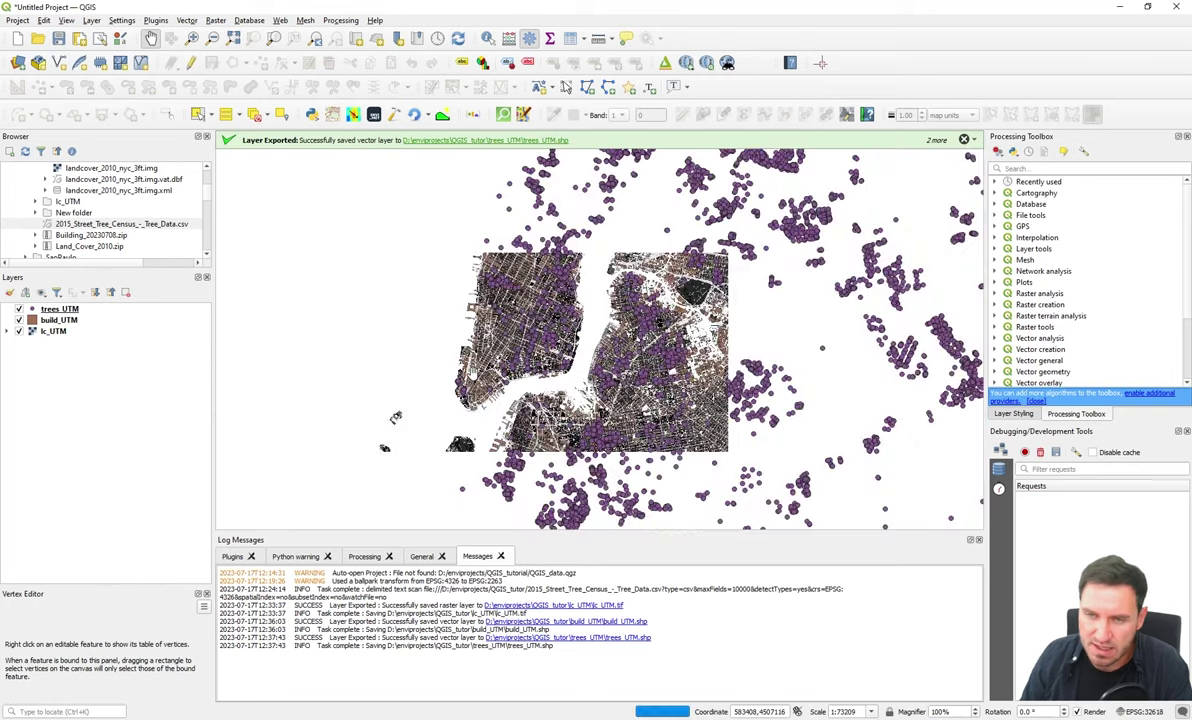
scroll(396, 417, "down", 1)
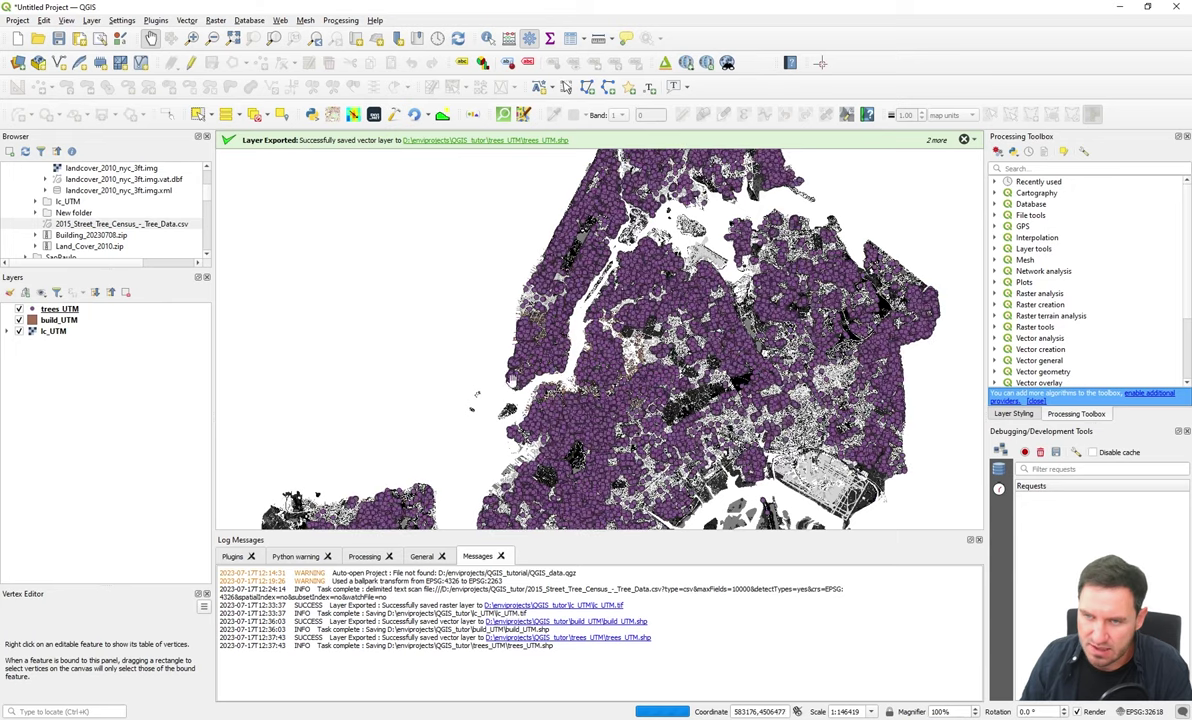
scroll(550, 395, "up", 1)
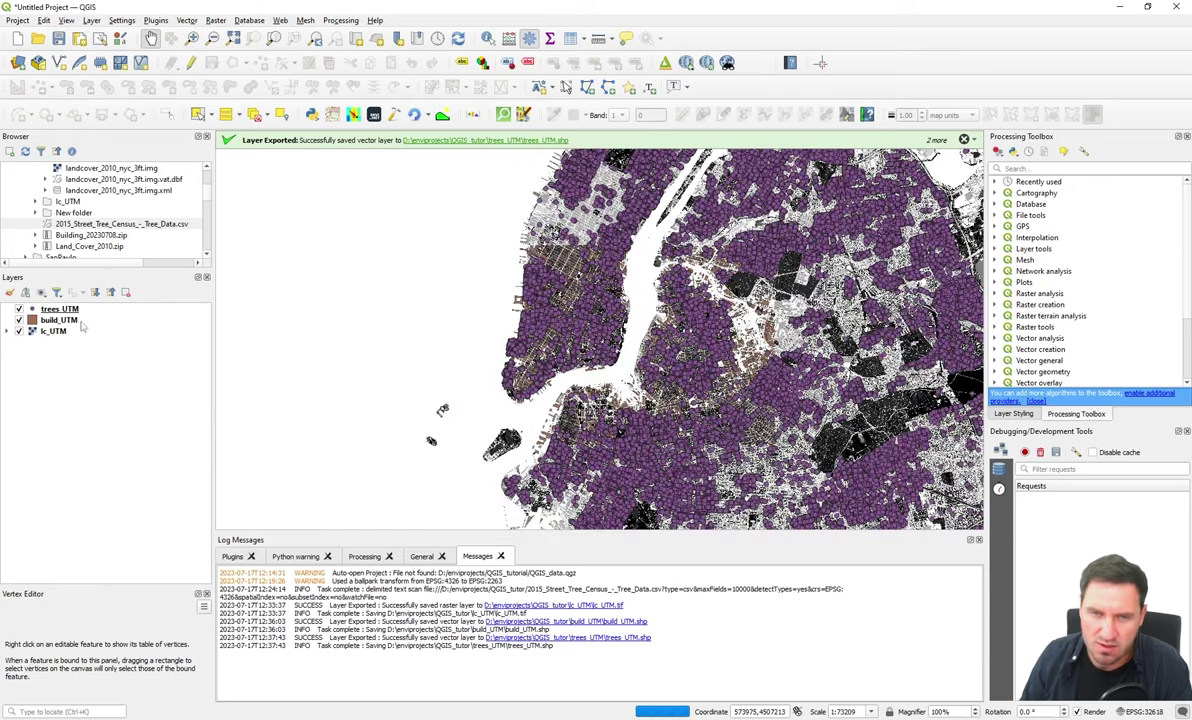
scroll(529, 379, "up", 1)
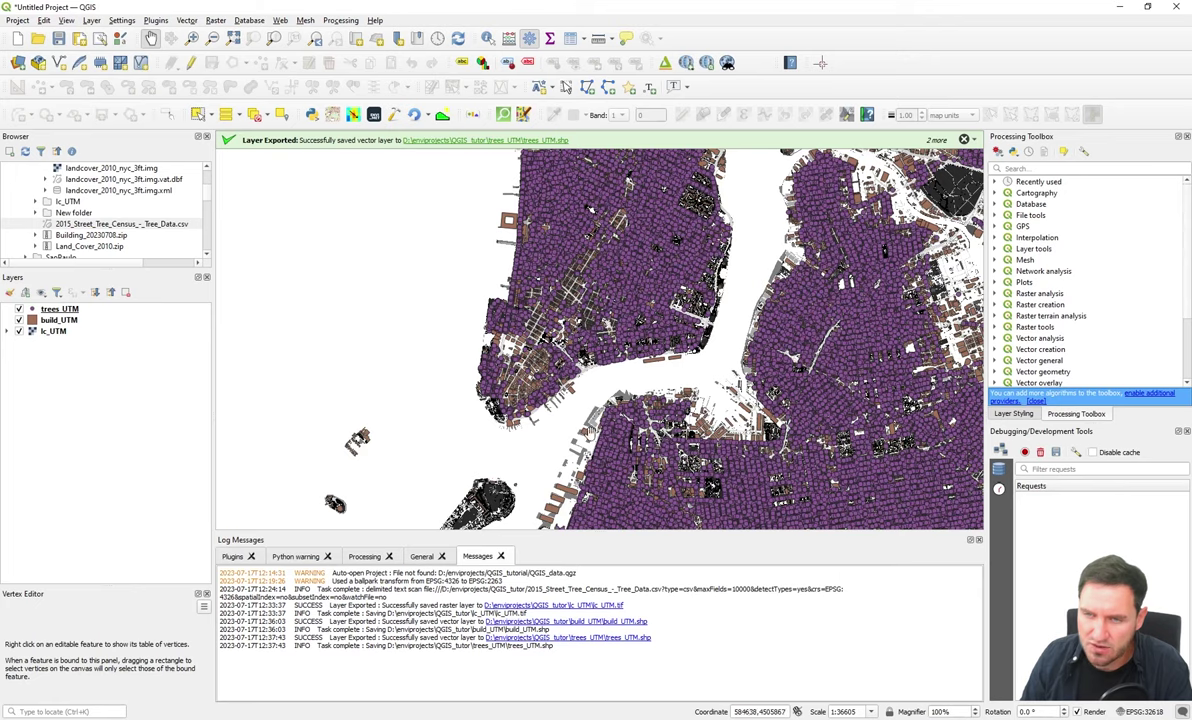
scroll(540, 350, "up", 1)
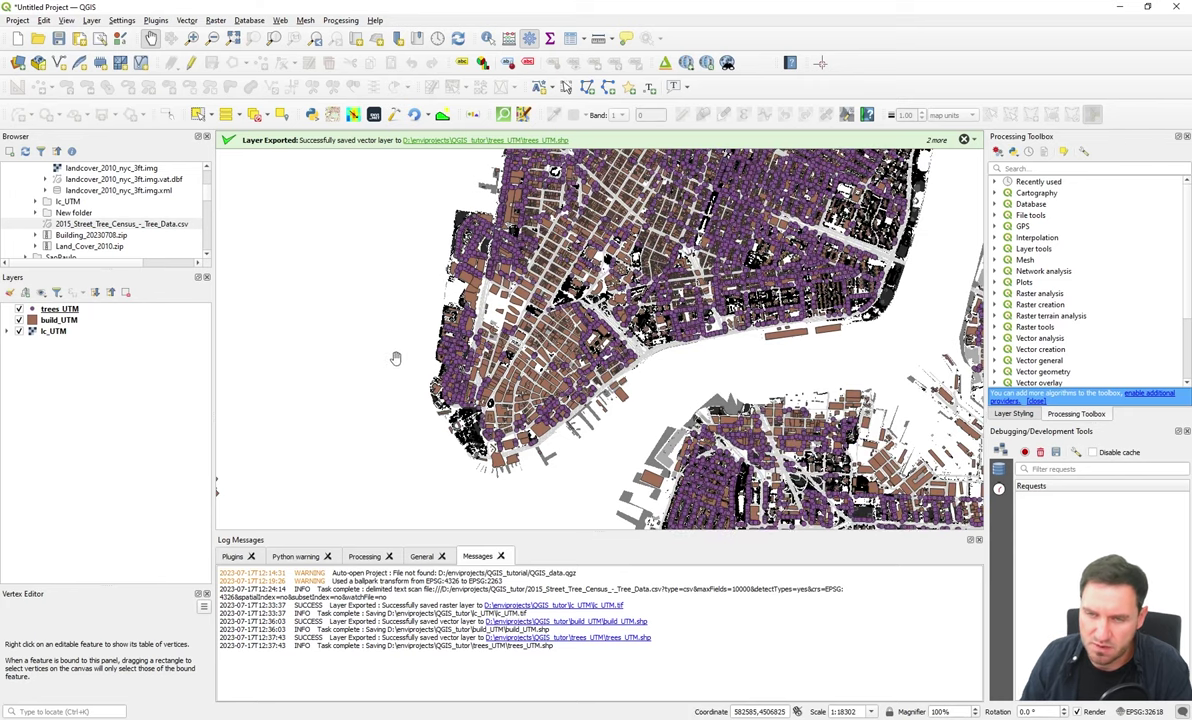
left_click_drag(394, 404, 256, 475)
left_click_drag(635, 415, 604, 410)
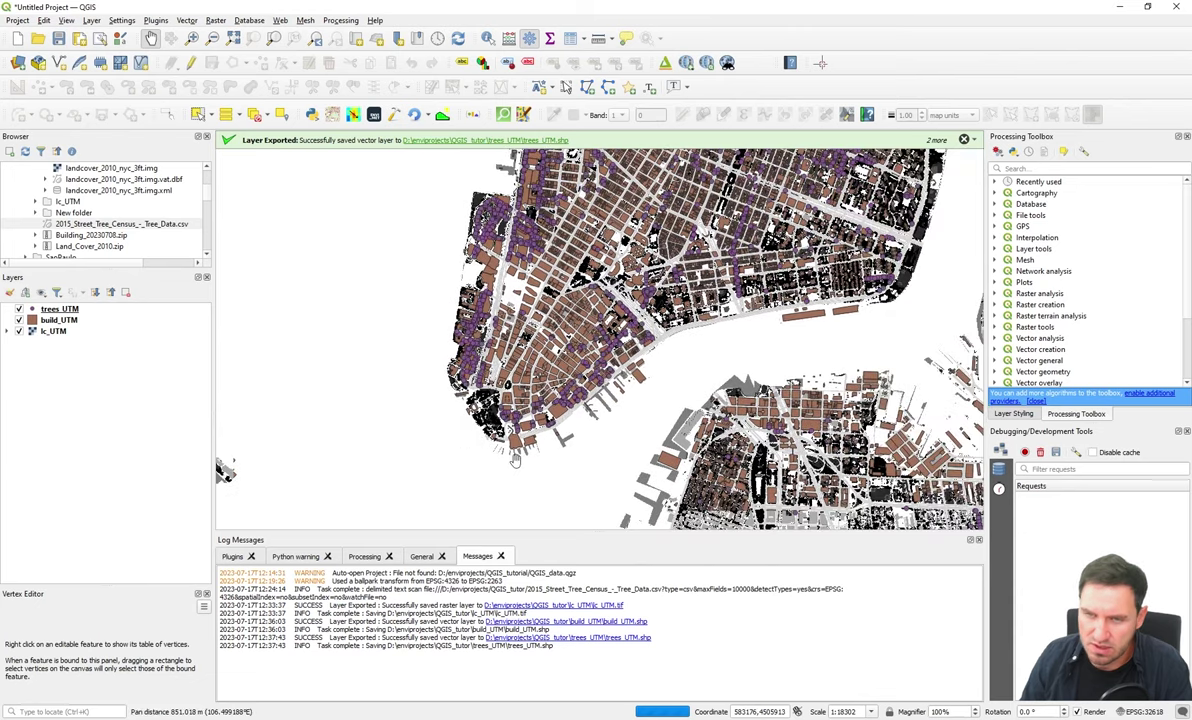
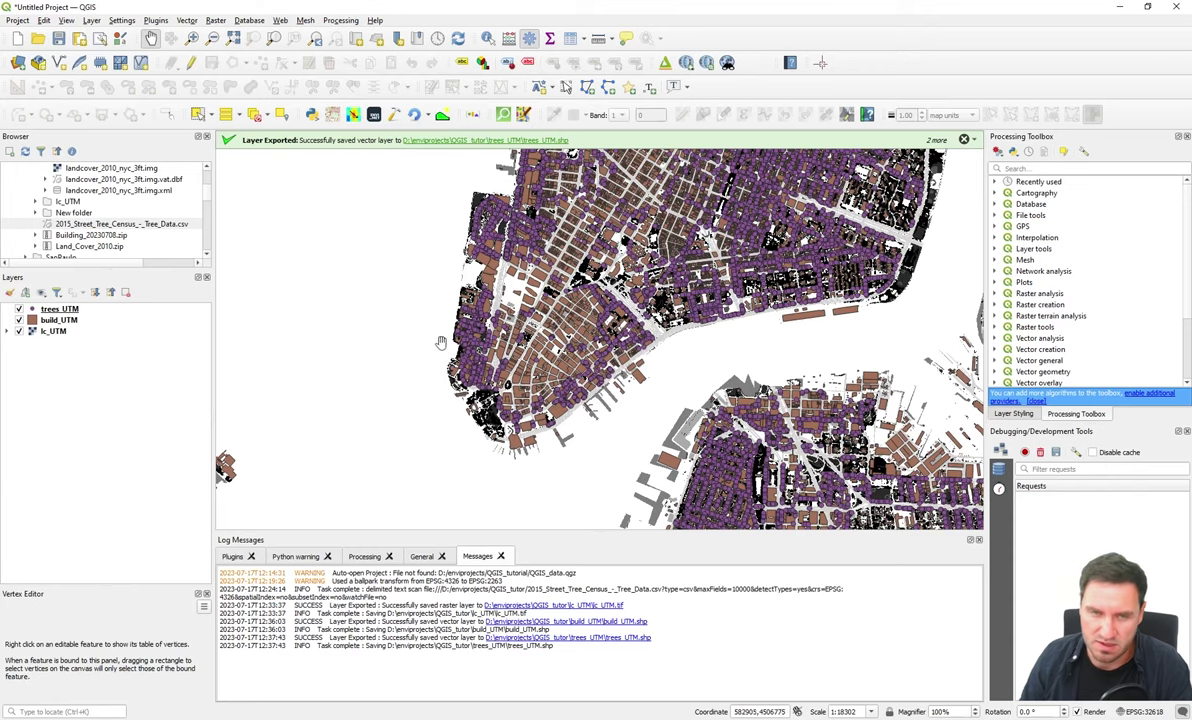
Step: Start a new shapefile layer saved as AOI_UTM.shp inside a new AOI_UTM folder in QGIS_tutor
left_click(59, 63)
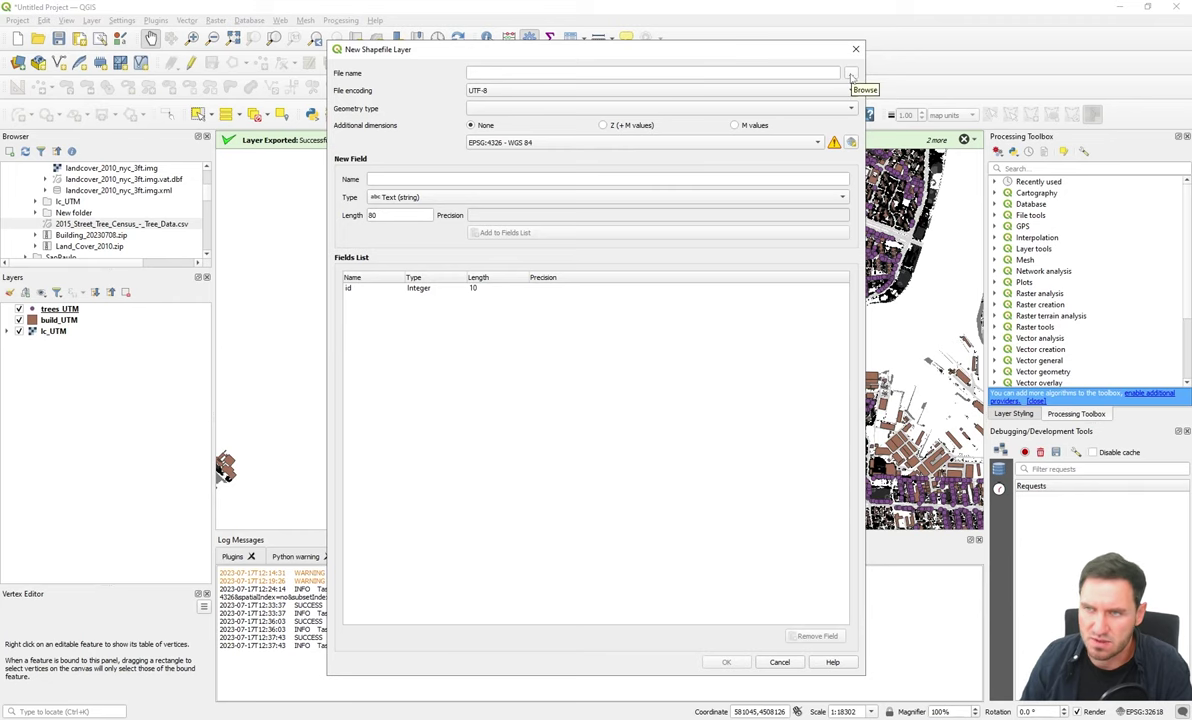
left_click(851, 76)
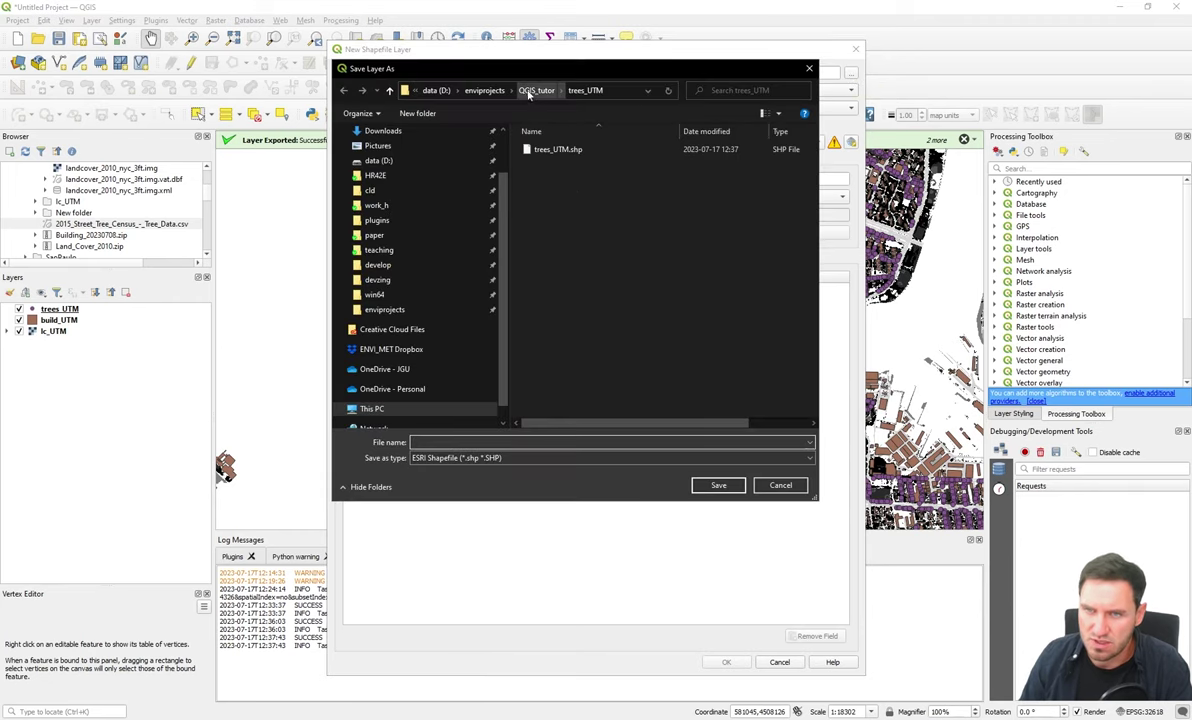
left_click(537, 91)
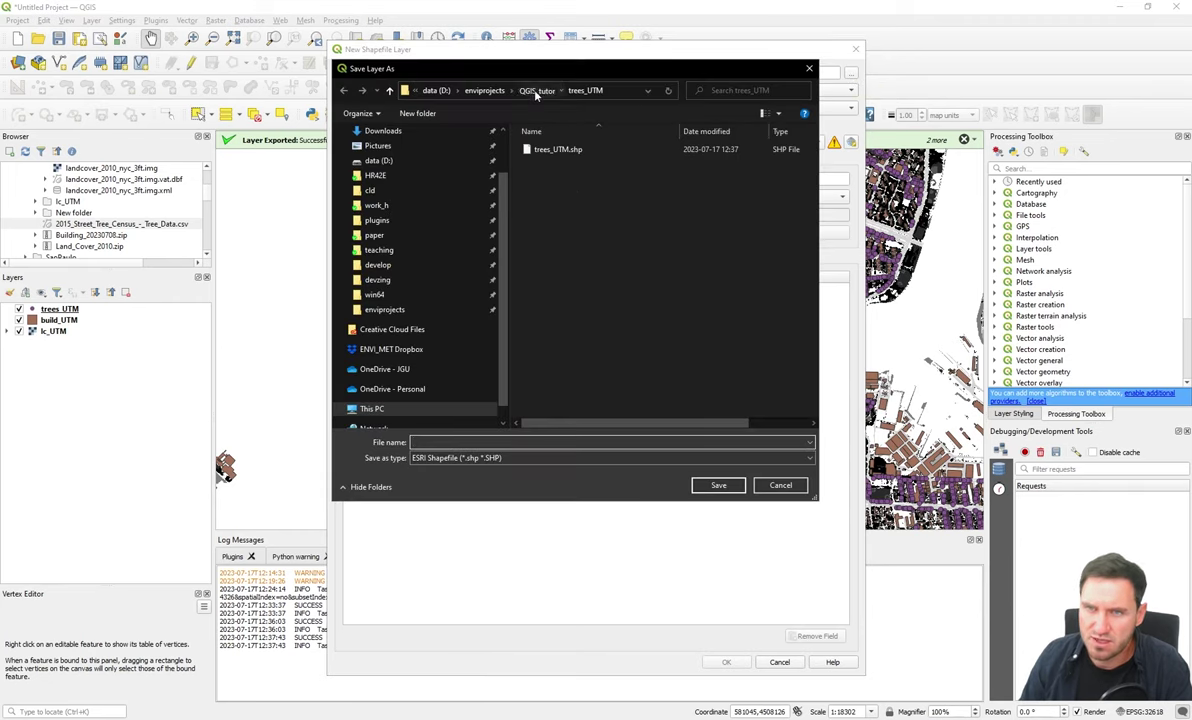
left_click(418, 113)
type("A")
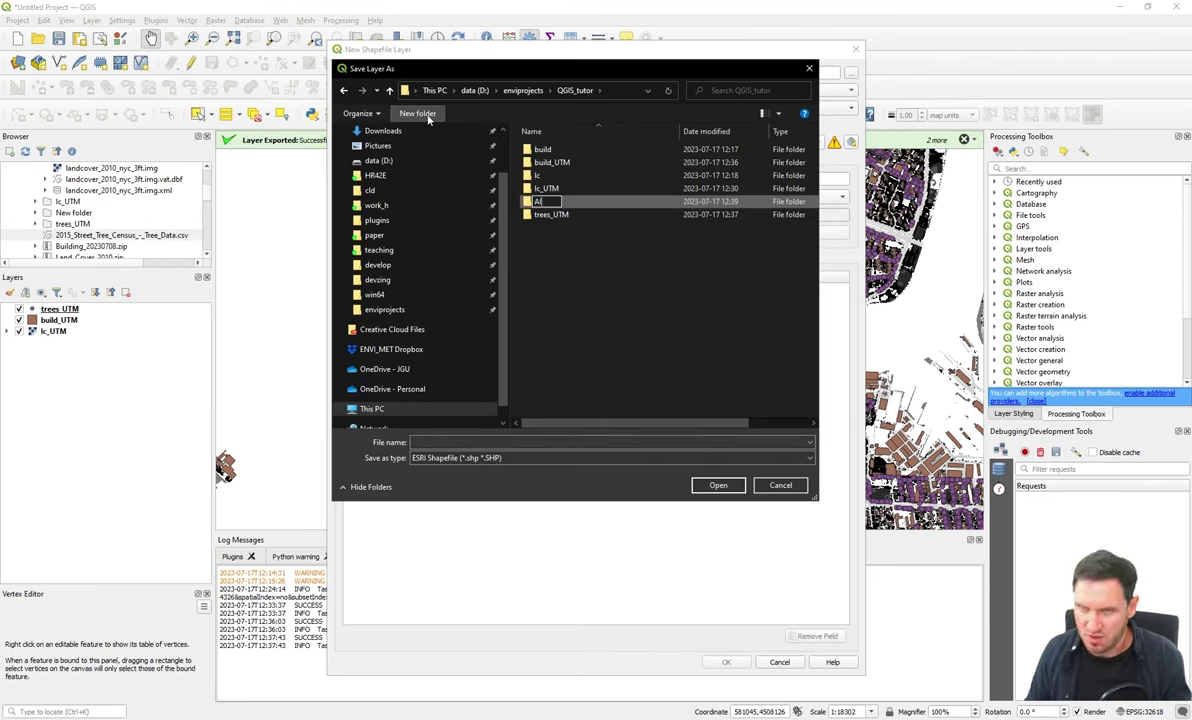
type("OI_UTM")
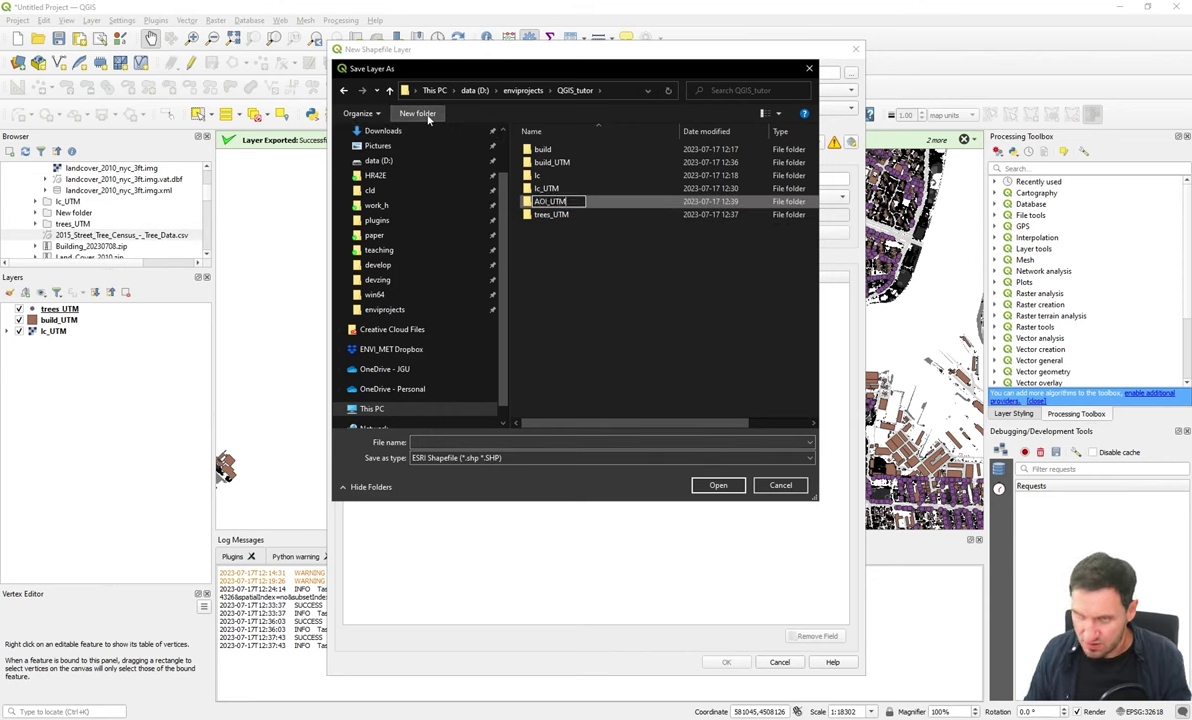
key("Return")
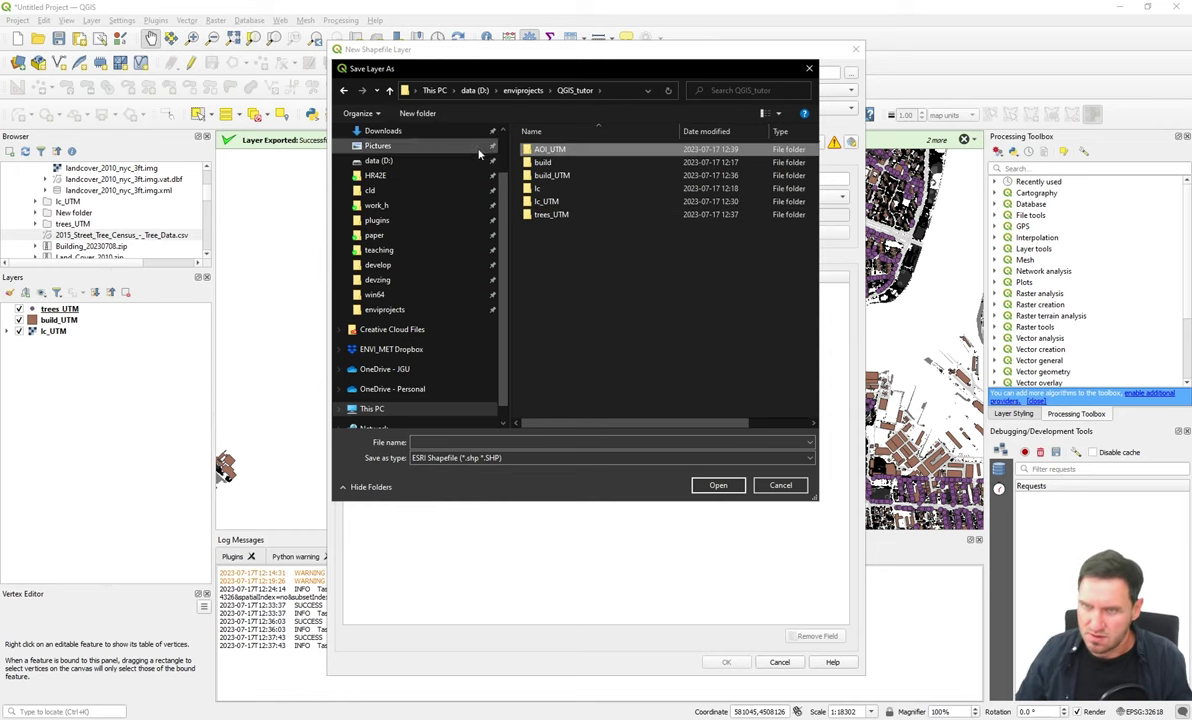
double_click(553, 152)
type("AOI_UTM")
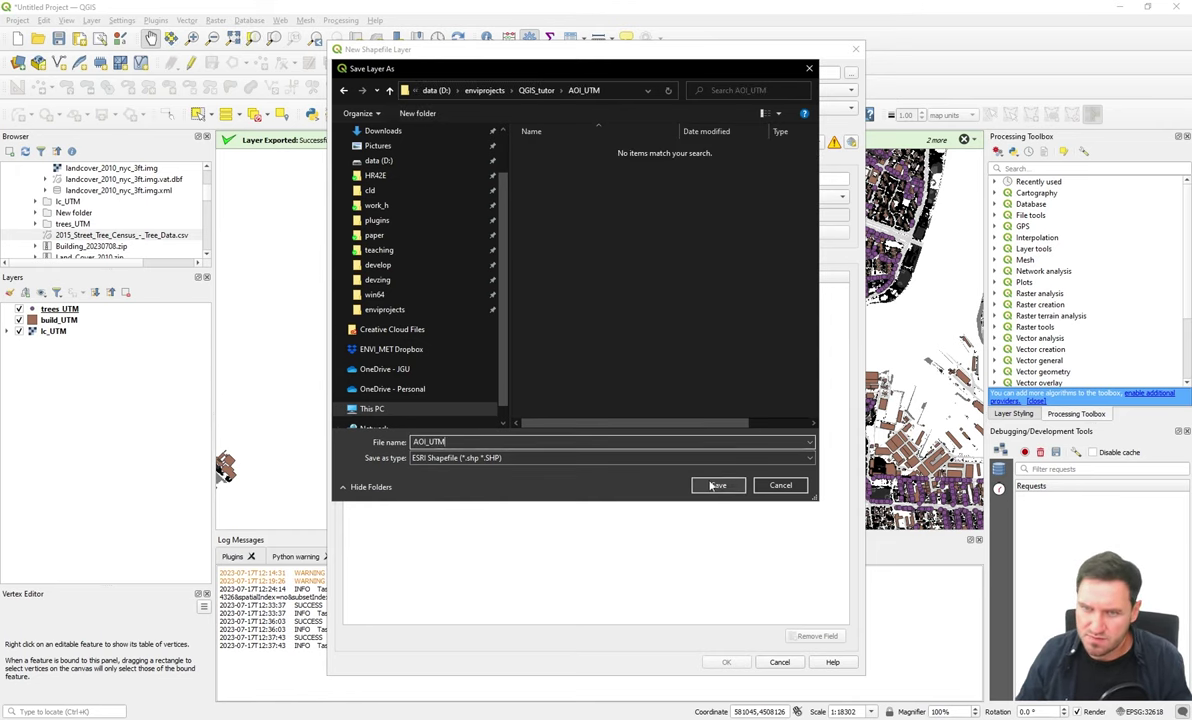
key("Return")
Step: Give the new shapefile the project CRS EPSG:32618 - WGS 84 / UTM zone 18N and Polygon geometry, and create the layer
left_click(577, 142)
left_click(577, 160)
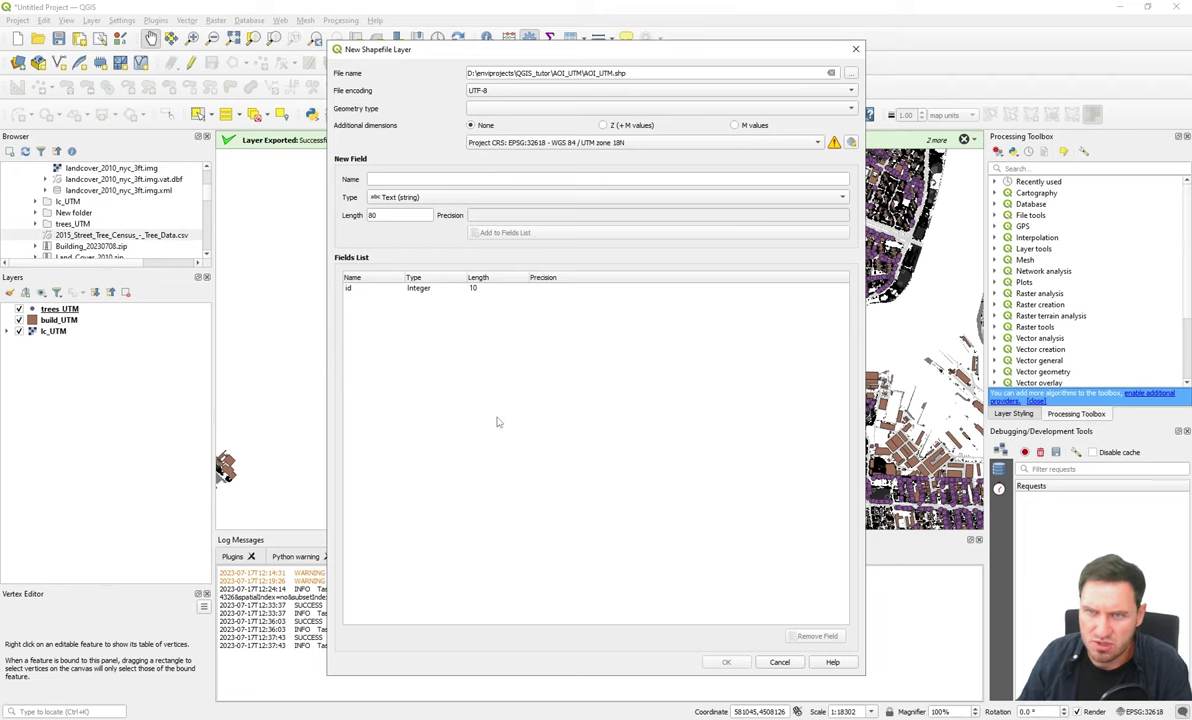
left_click(490, 108)
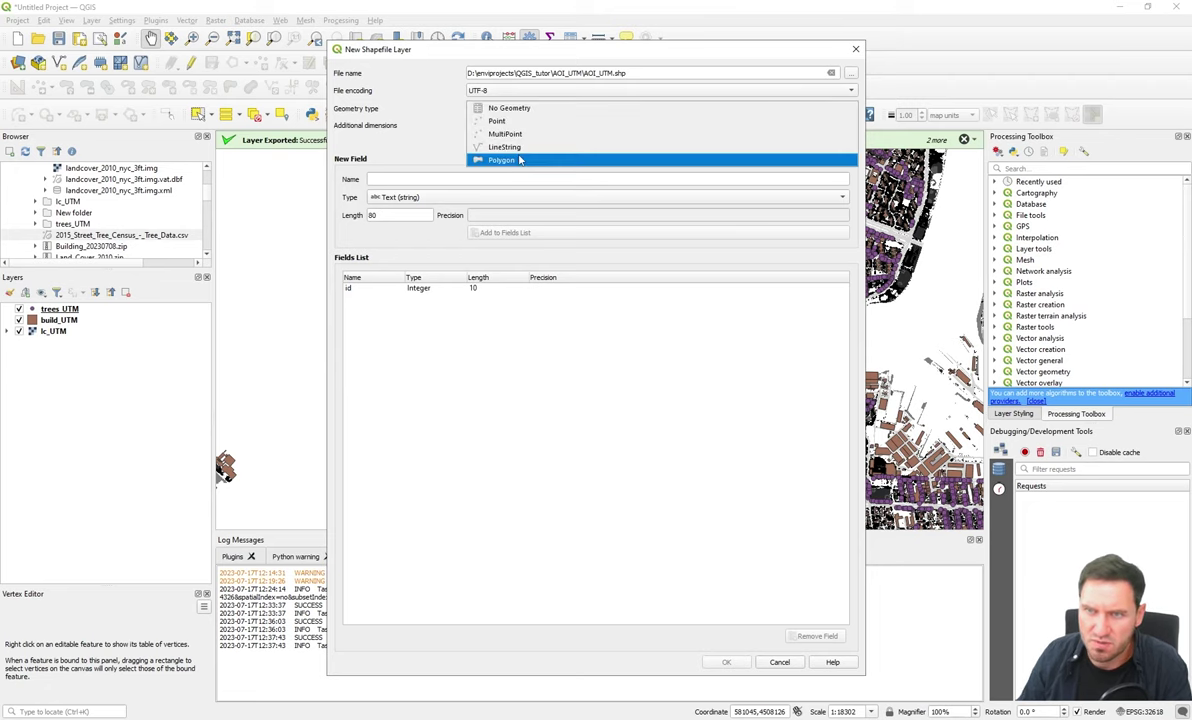
left_click(486, 152)
left_click(726, 662)
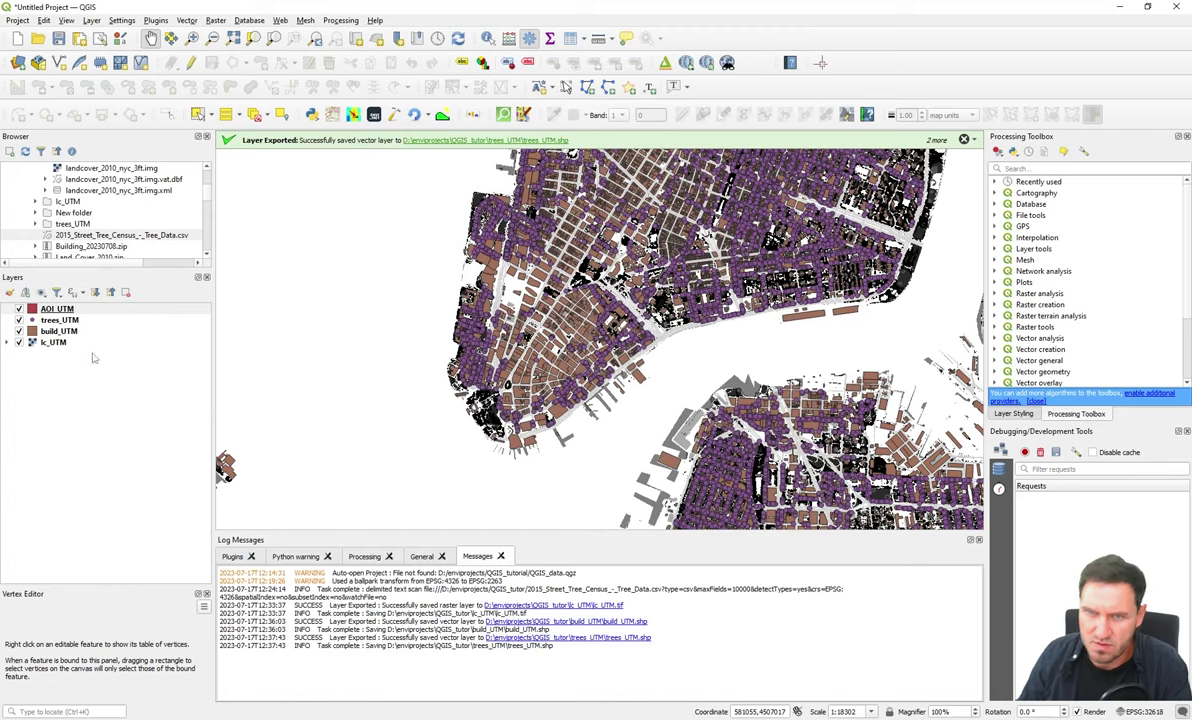
Step: Style the AOI_UTM layer with the "outline red" symbol preset
left_click(45, 311)
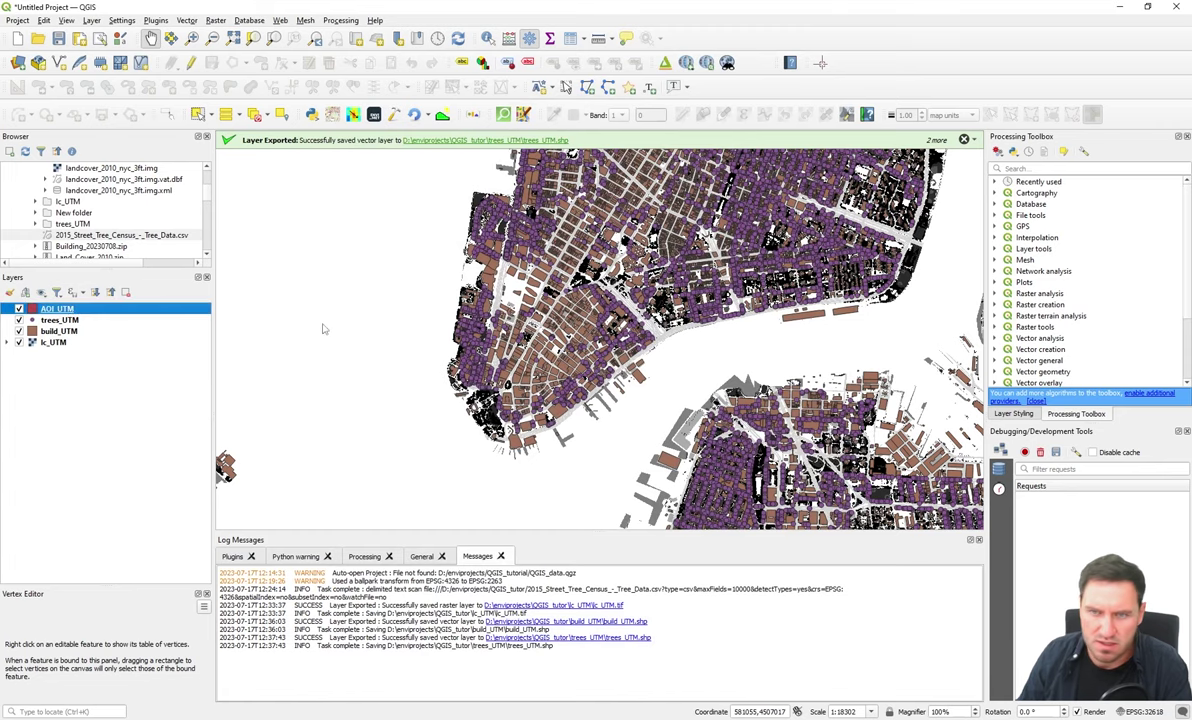
left_click(384, 215)
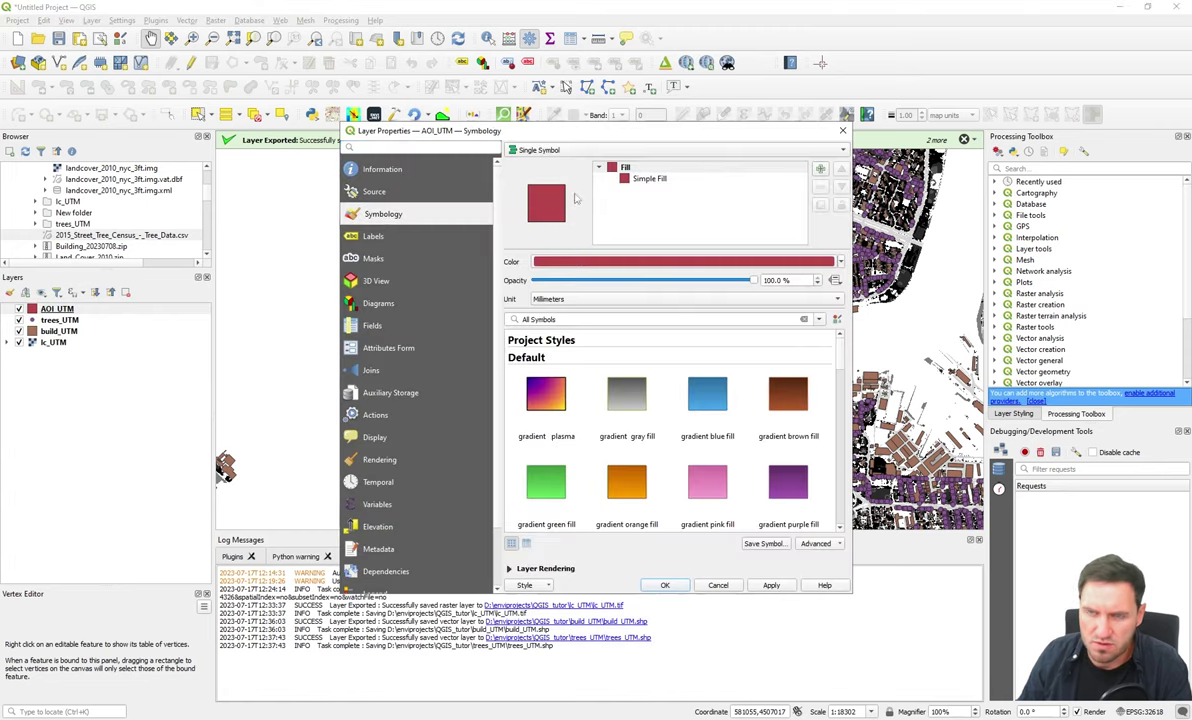
scroll(587, 365, "down", 6)
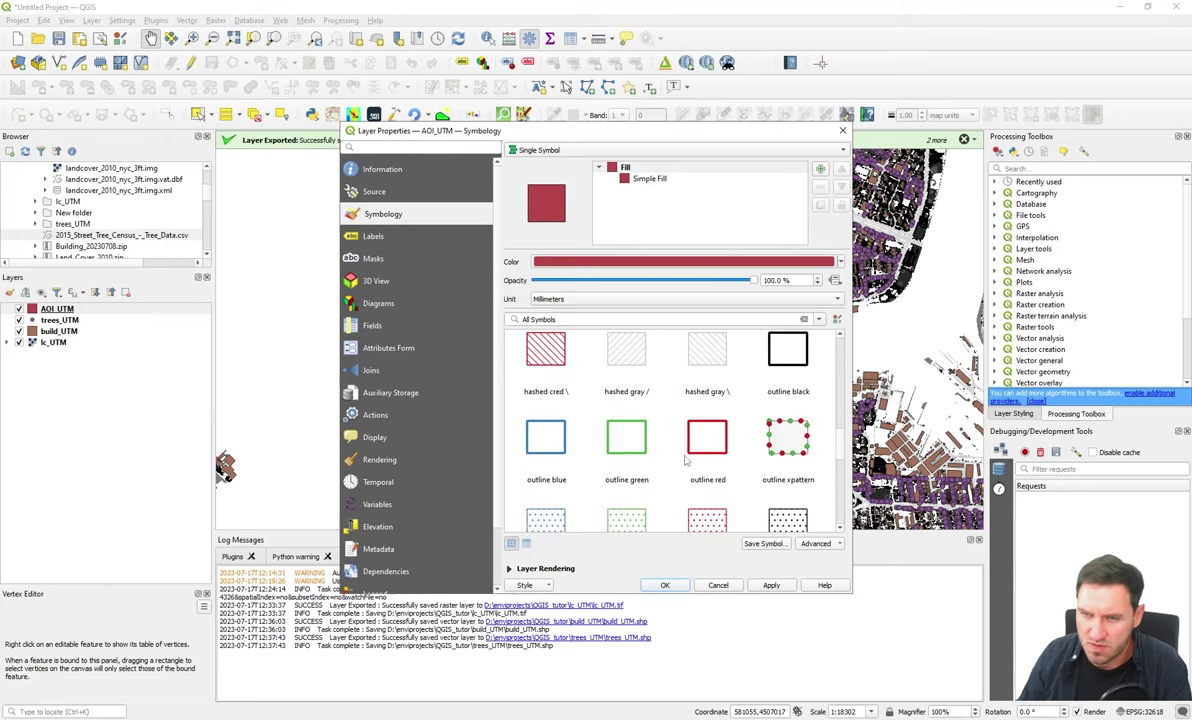
left_click(707, 437)
left_click(666, 585)
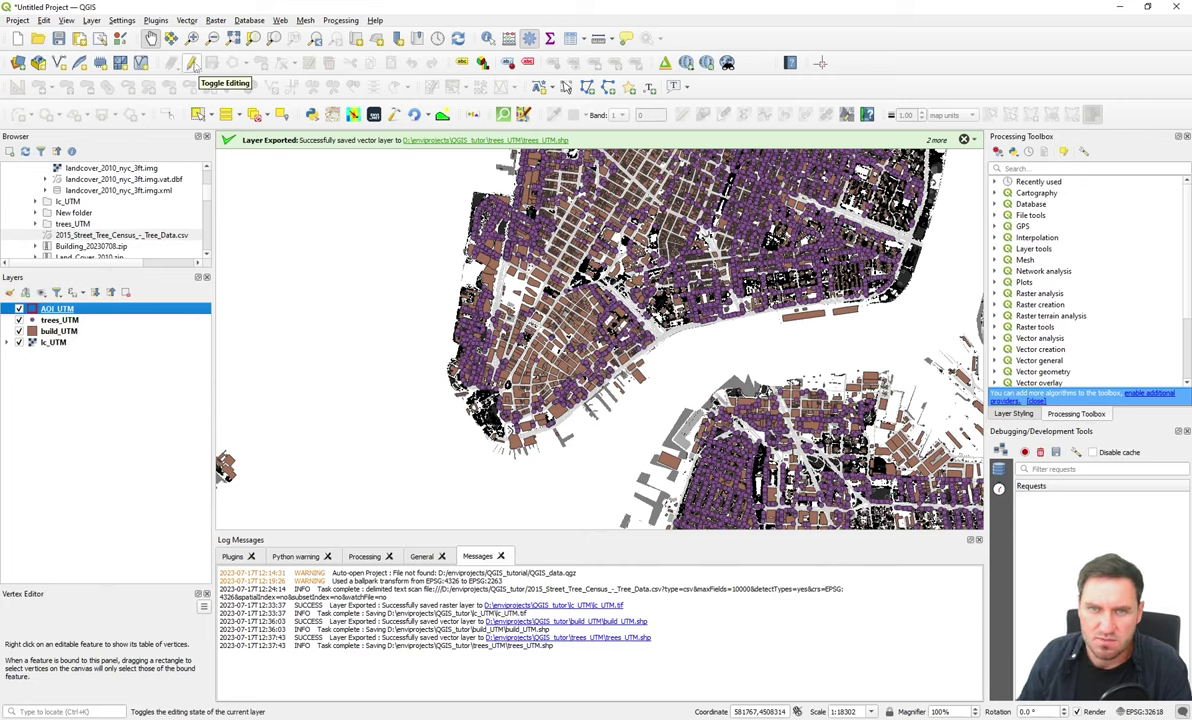
Step: Enable editing on AOI_UTM and activate polygon digitizing with the Rectangle from 3 points (projected) tool
left_click(193, 63)
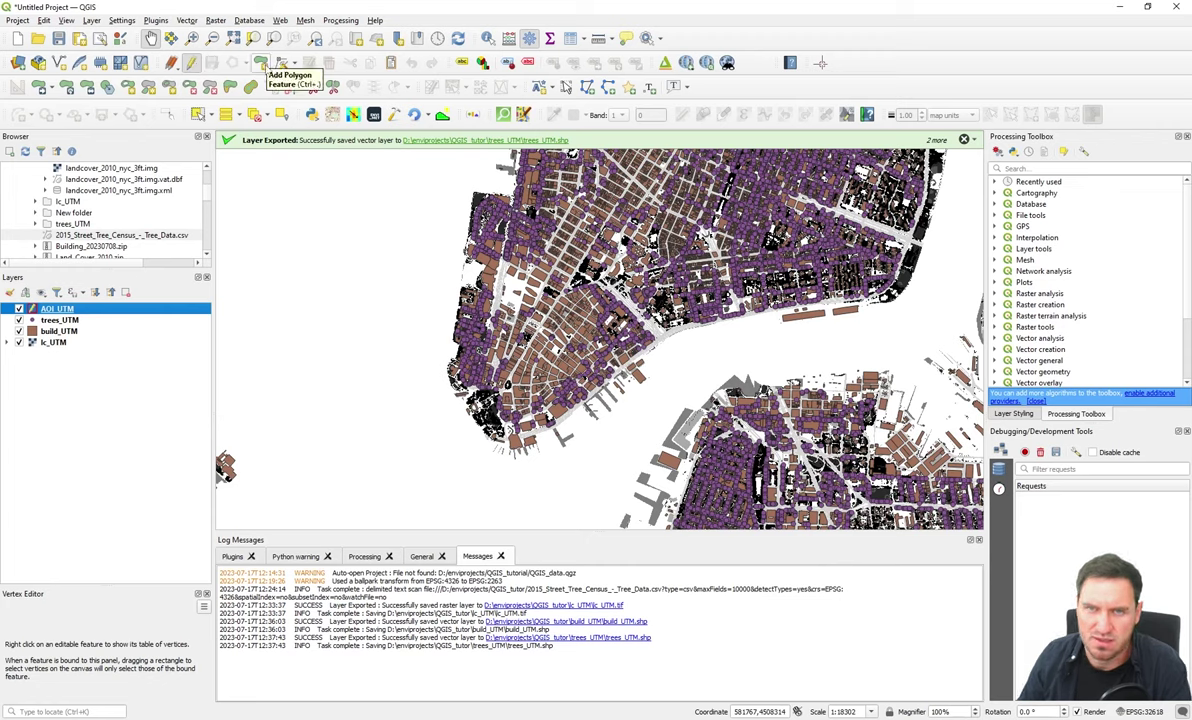
left_click(258, 62)
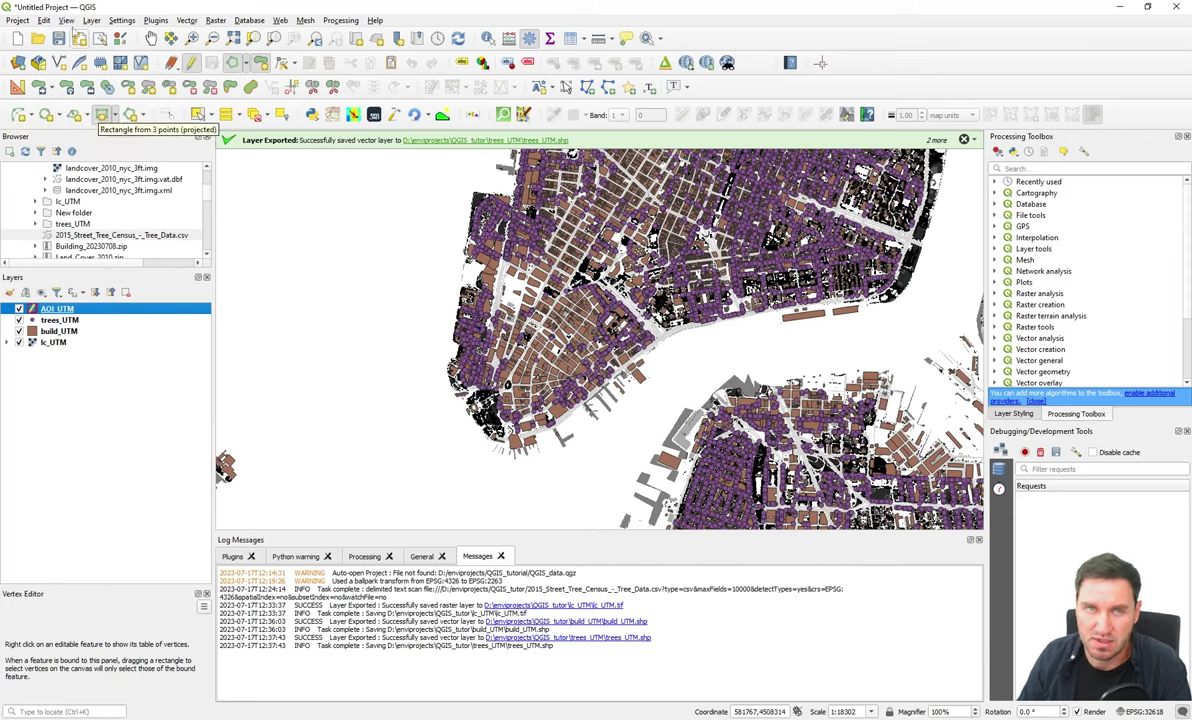
left_click(101, 114)
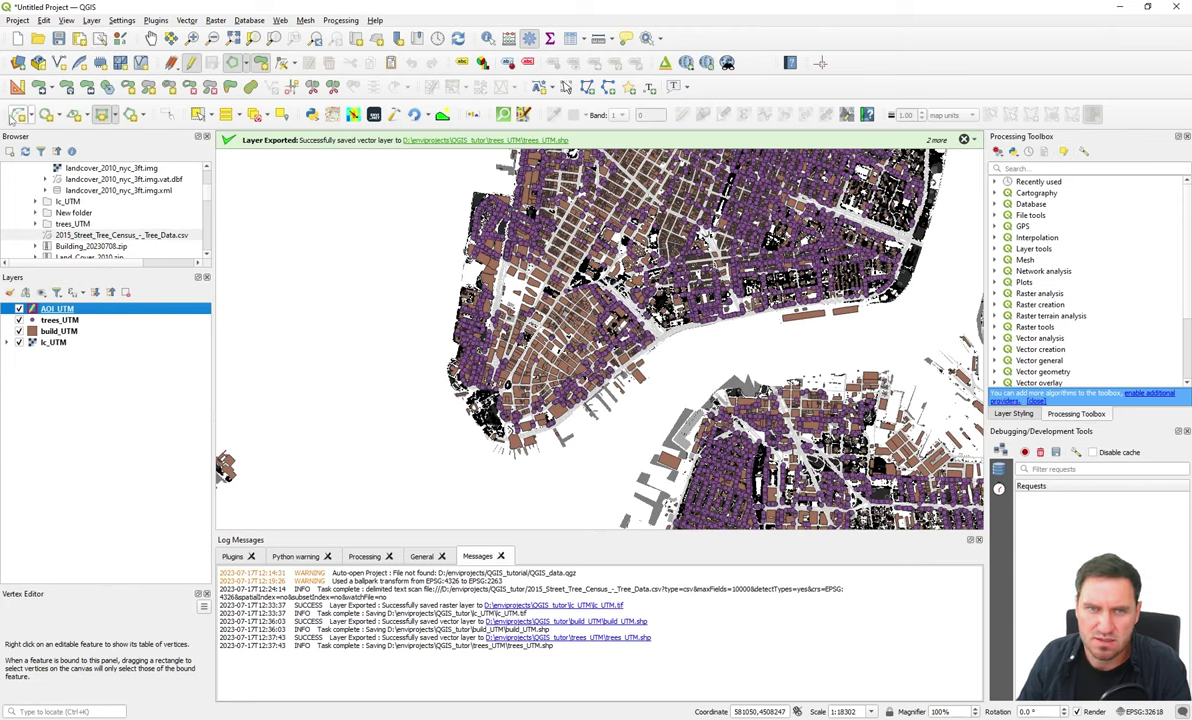
left_click(70, 21)
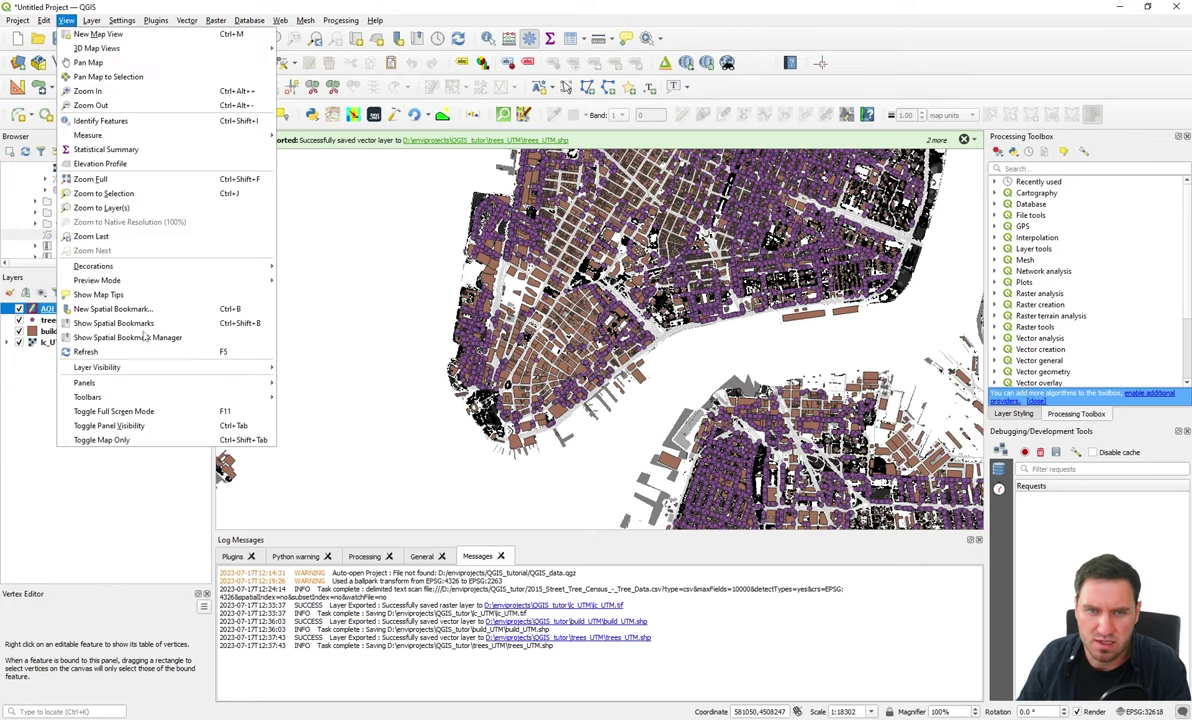
mouse_move(158, 398)
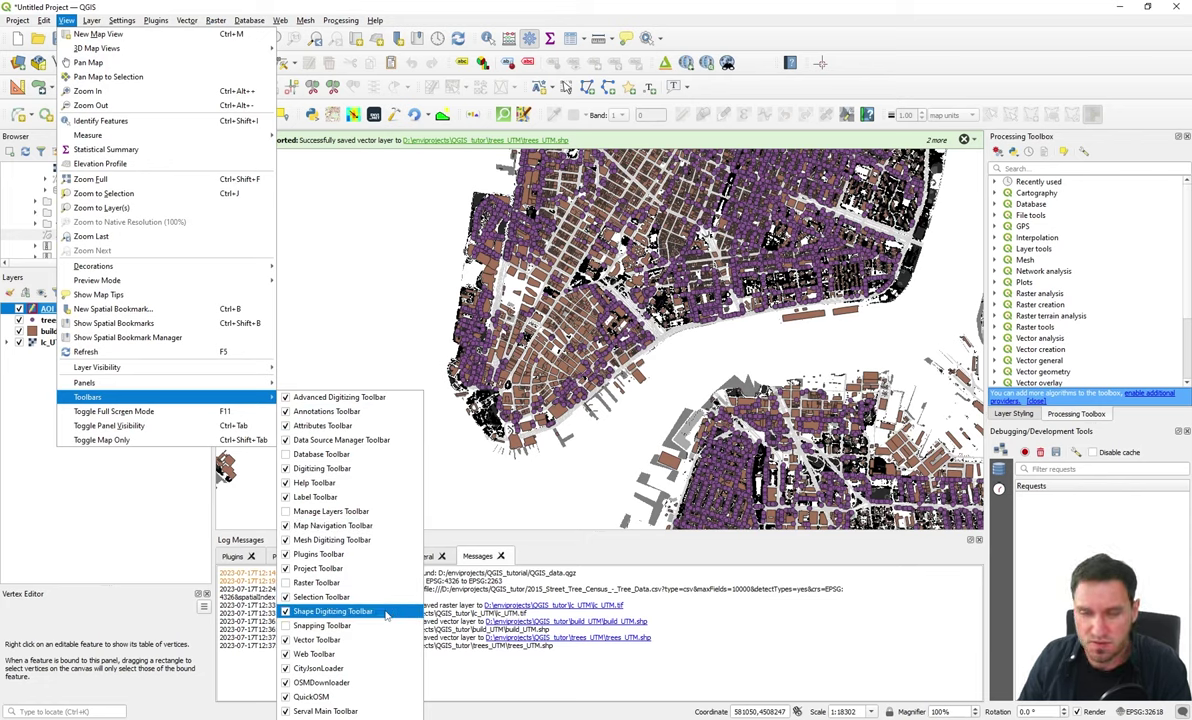
left_click(360, 302)
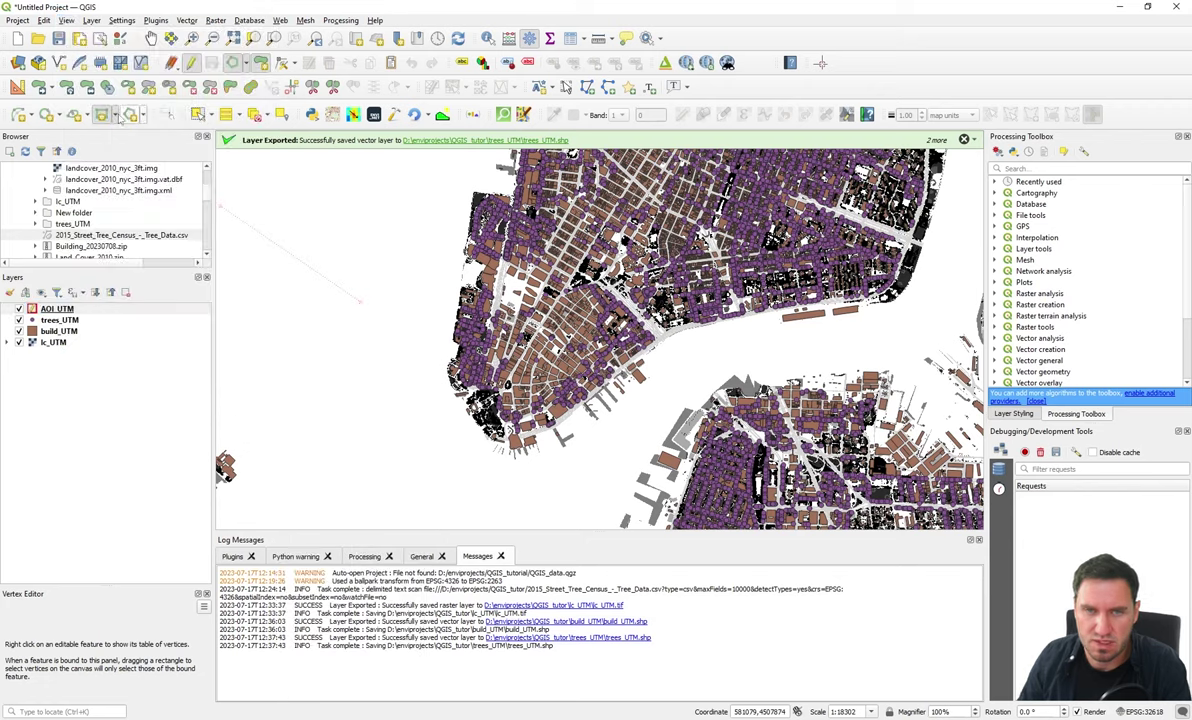
left_click(116, 116)
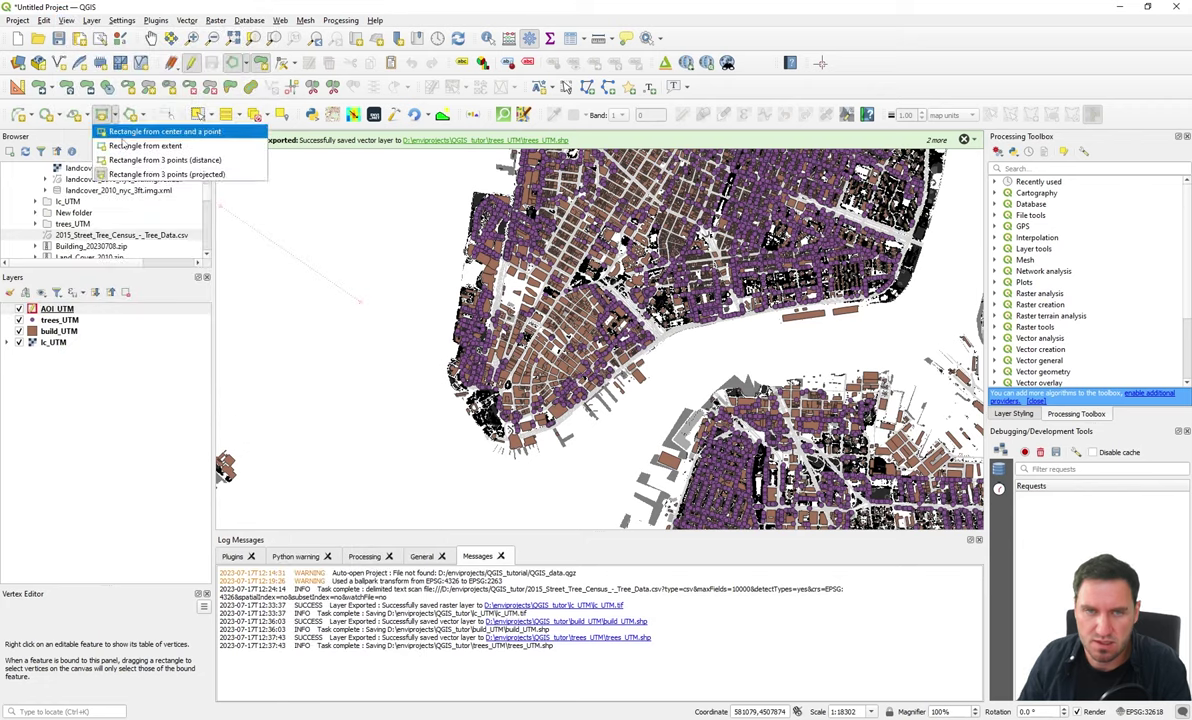
left_click(167, 175)
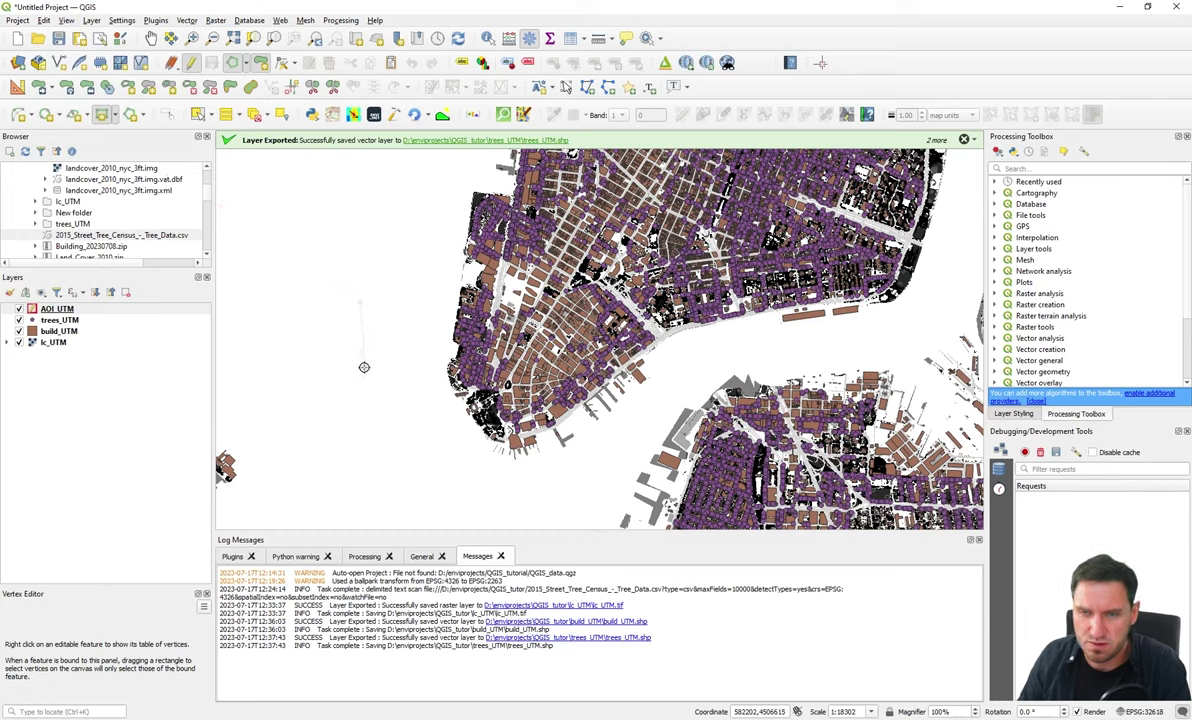
left_click(387, 498)
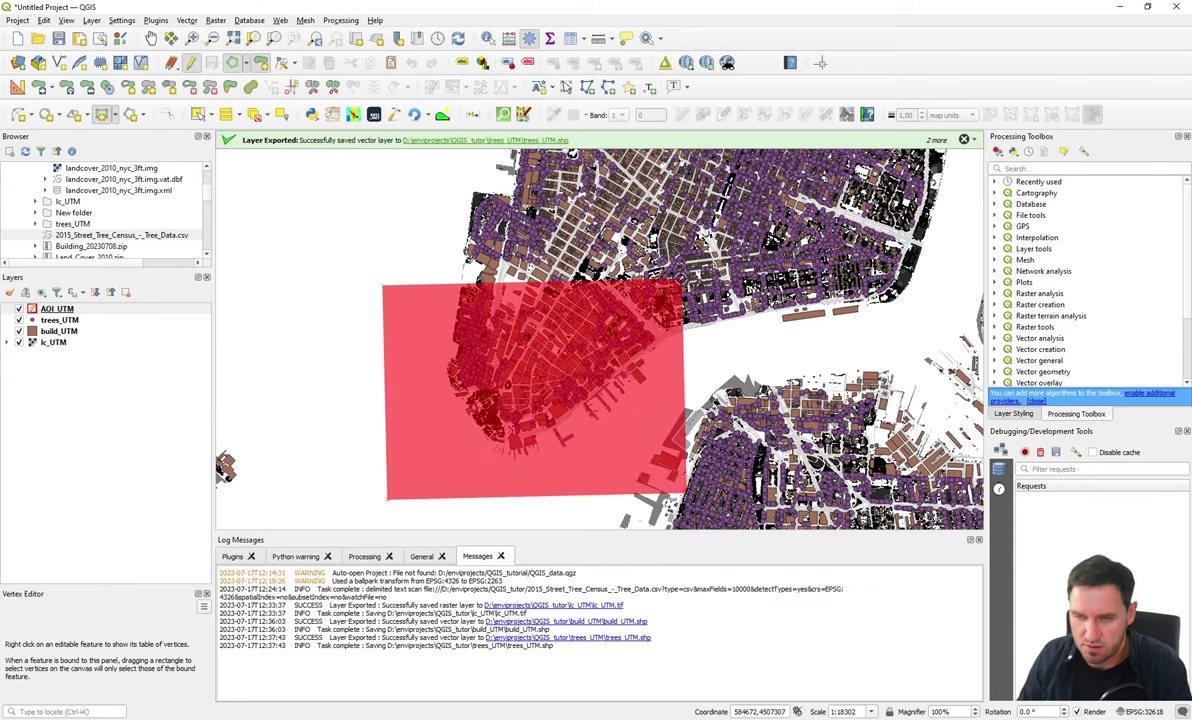
key("Escape")
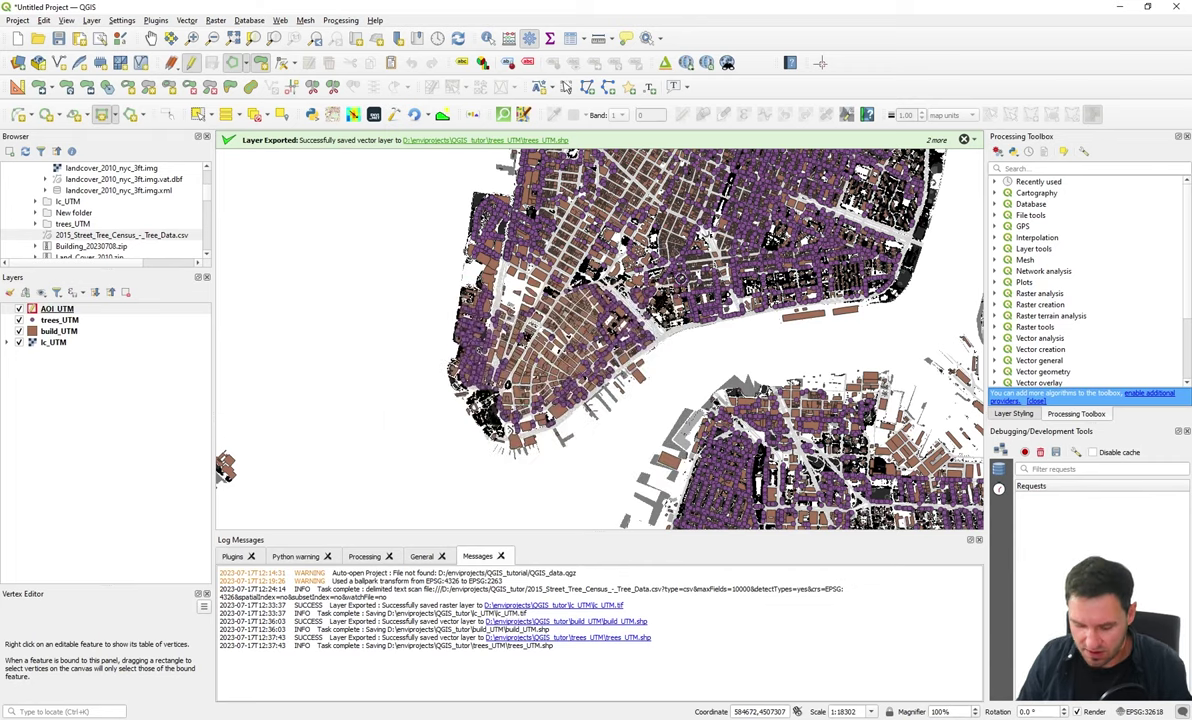
Step: Draw a rectangle around the southern tip of Manhattan in AOI_UTM, save the edits and end editing
left_click(402, 472)
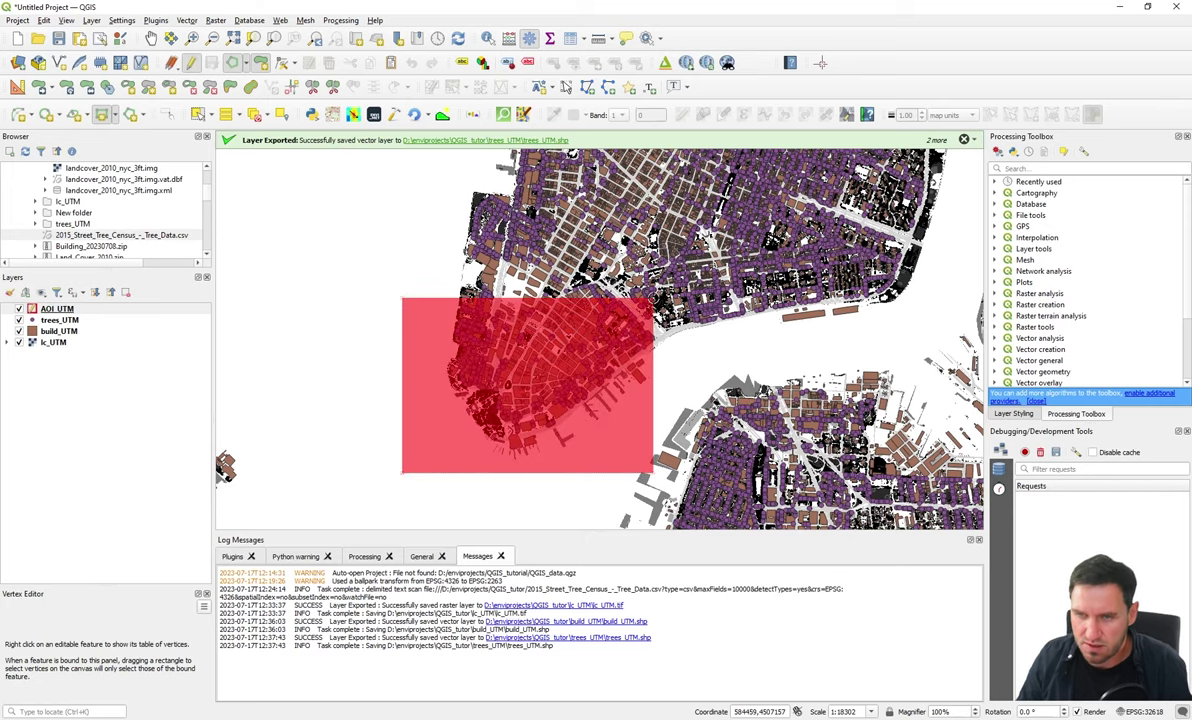
left_click(653, 298)
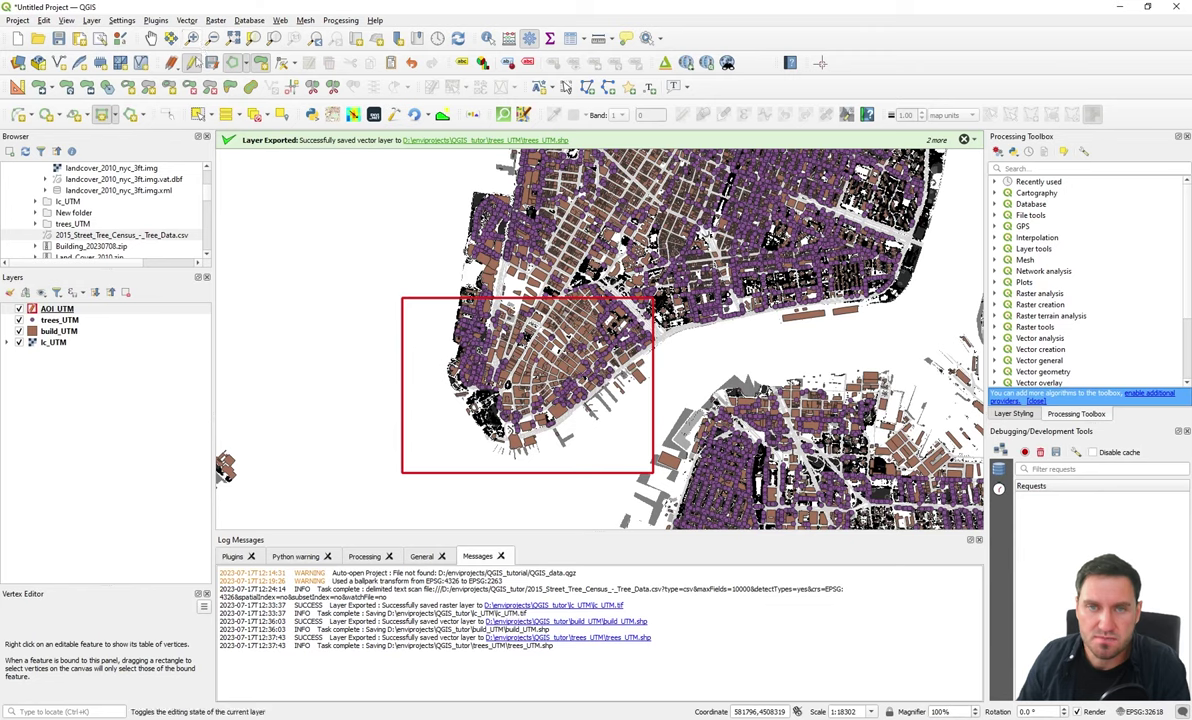
left_click(231, 62)
left_click(564, 375)
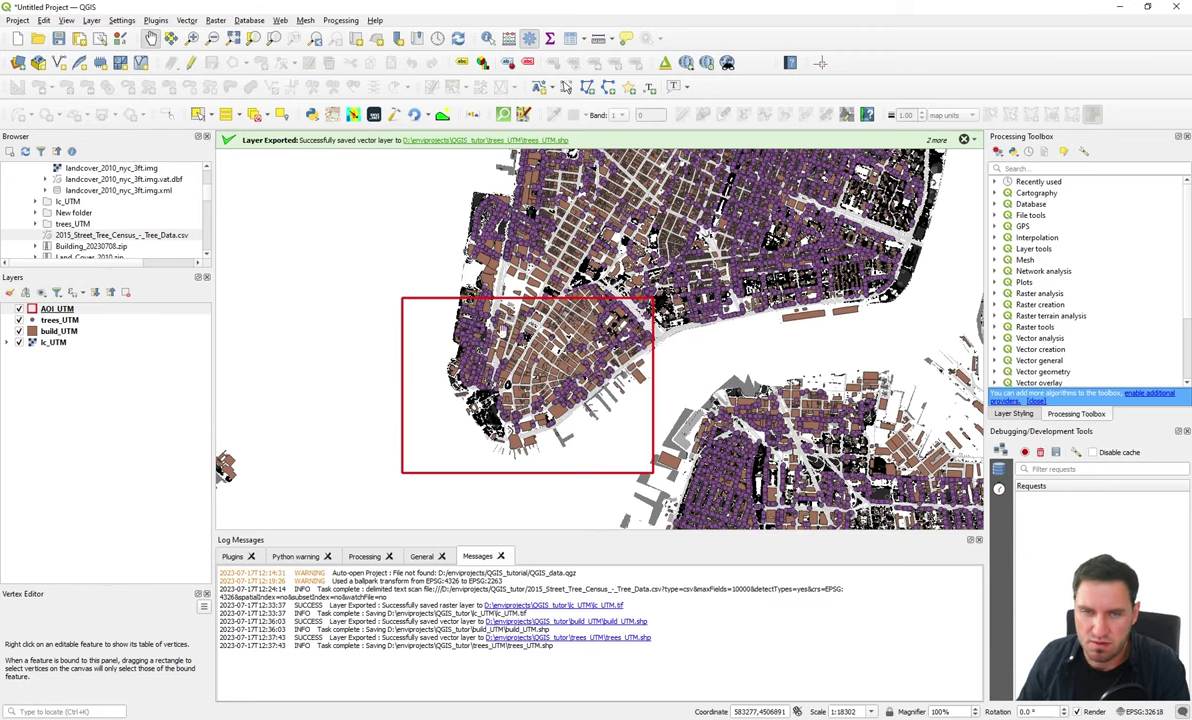
Step: Set up the vector Clip tool with build_UTM as the input layer and AOI_UTM as the overlay layer
left_click(186, 20)
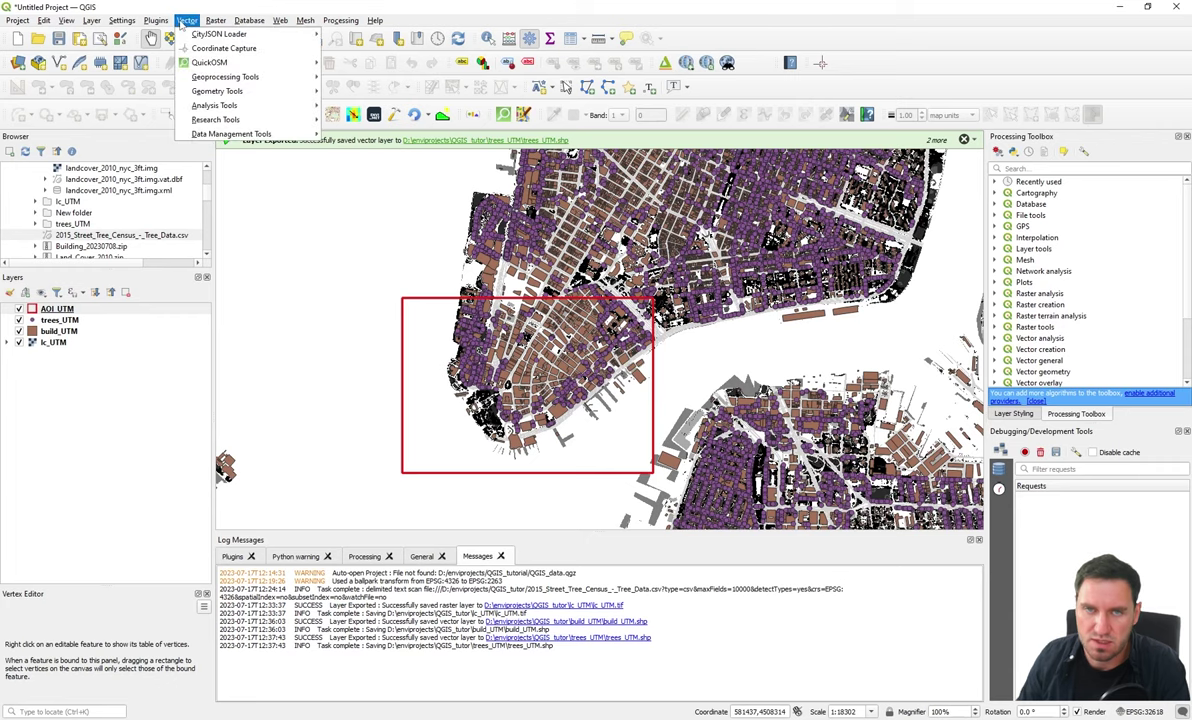
mouse_move(238, 92)
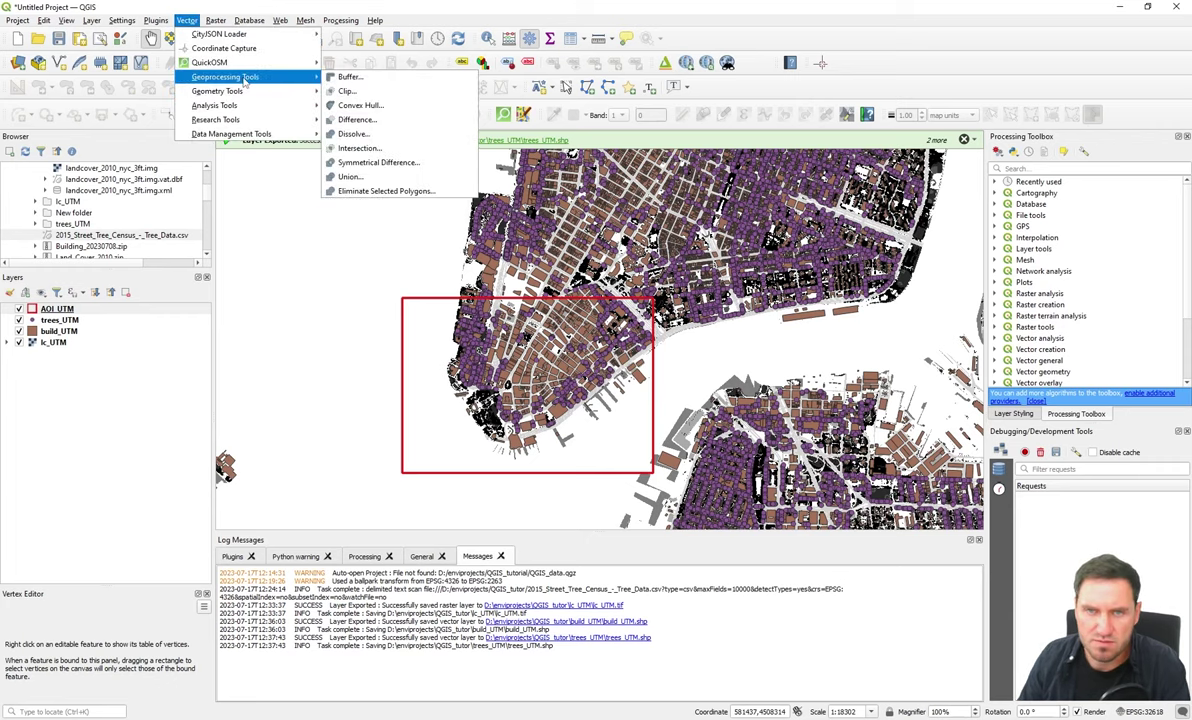
left_click(356, 91)
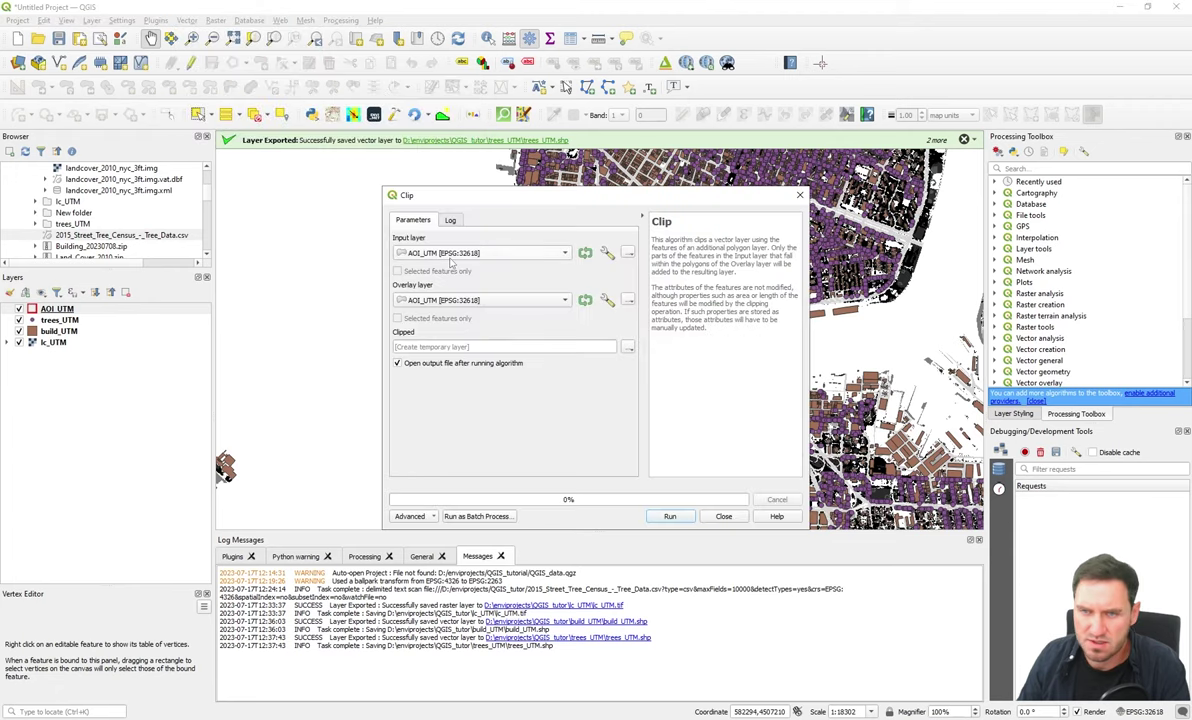
left_click(465, 254)
left_click(465, 266)
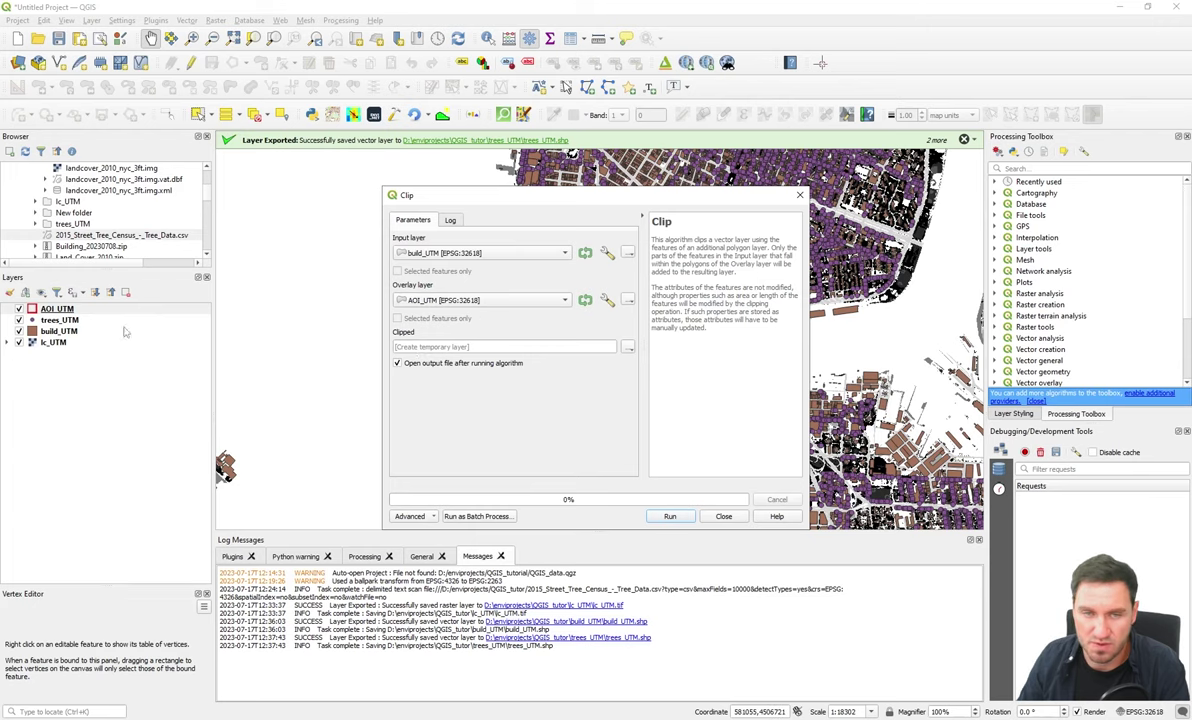
Step: Choose saving the clipped layer to a file and create a folder named build_UTM_AOI inside QGIS_tutor
left_click(628, 347)
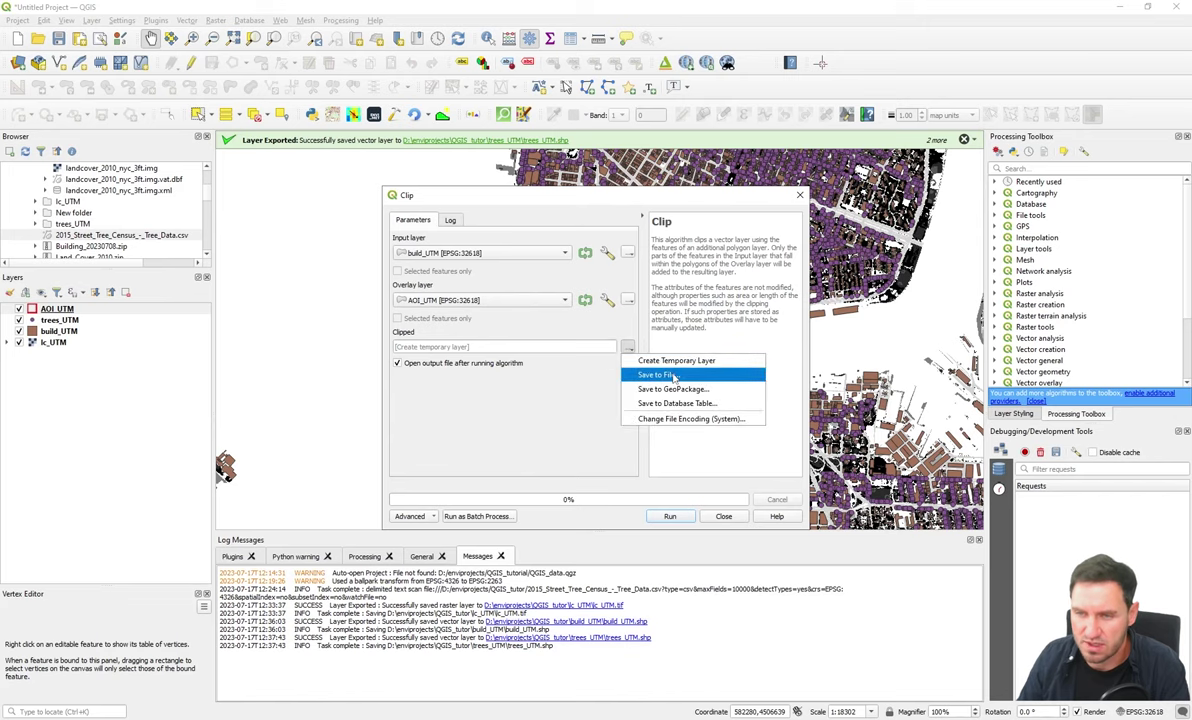
left_click(674, 377)
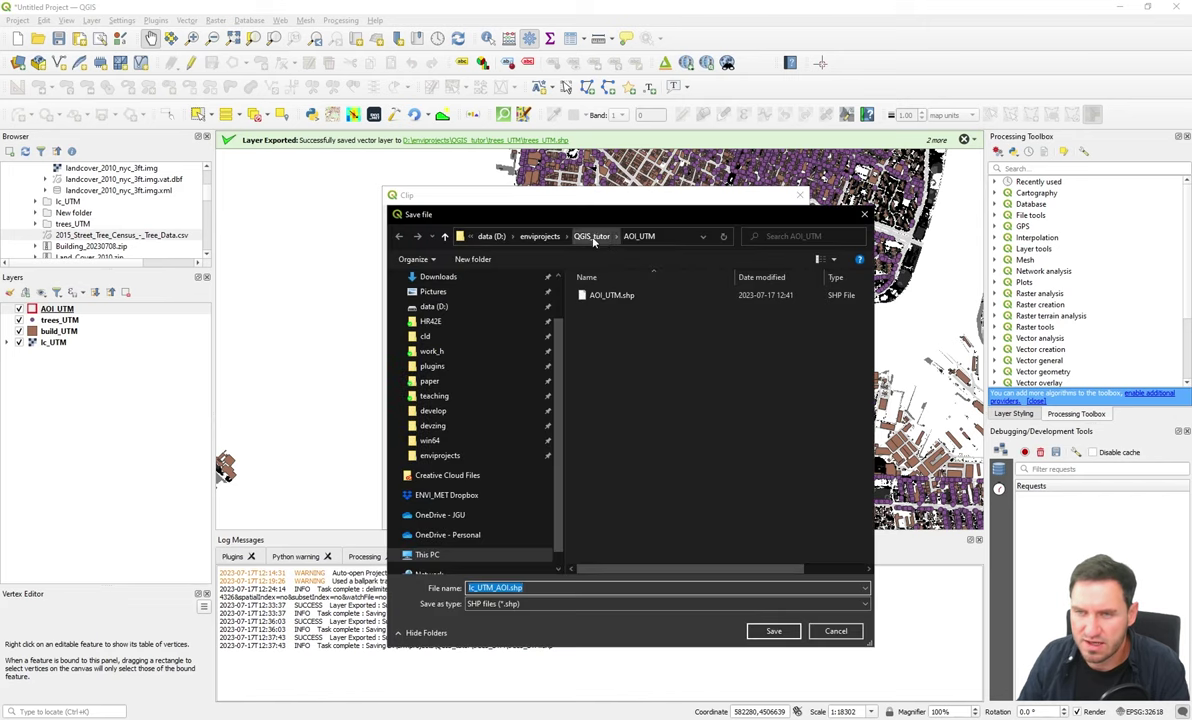
left_click(473, 259)
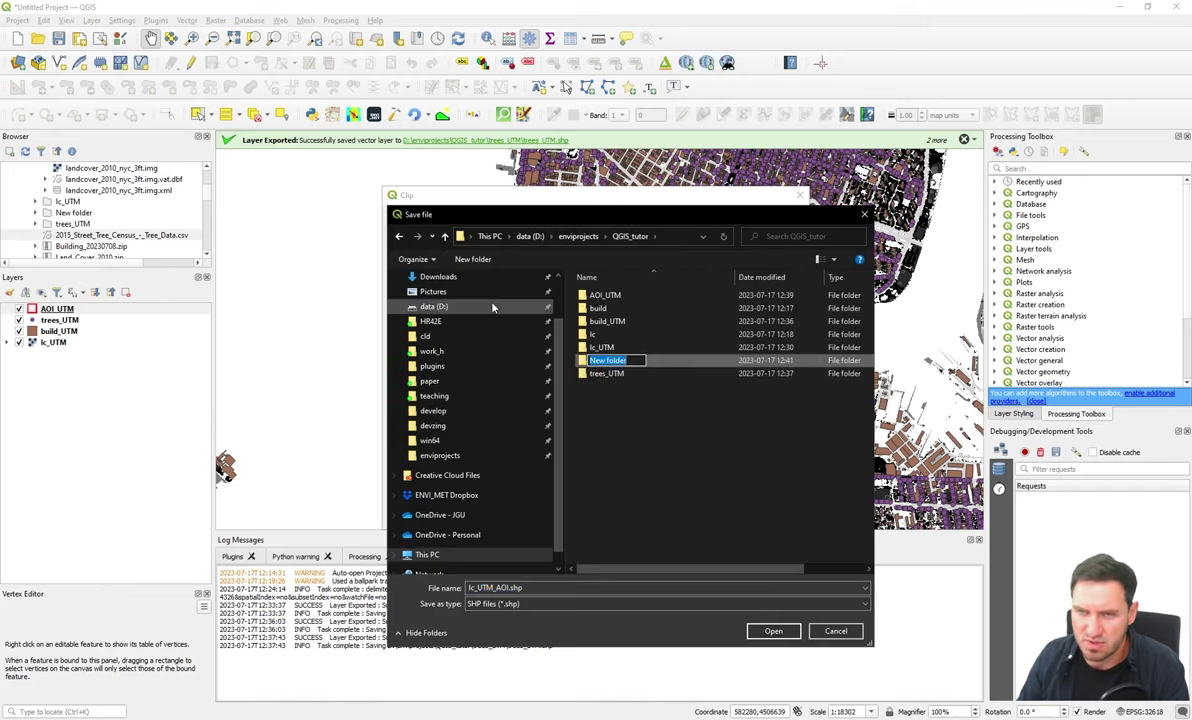
type("BUIL")
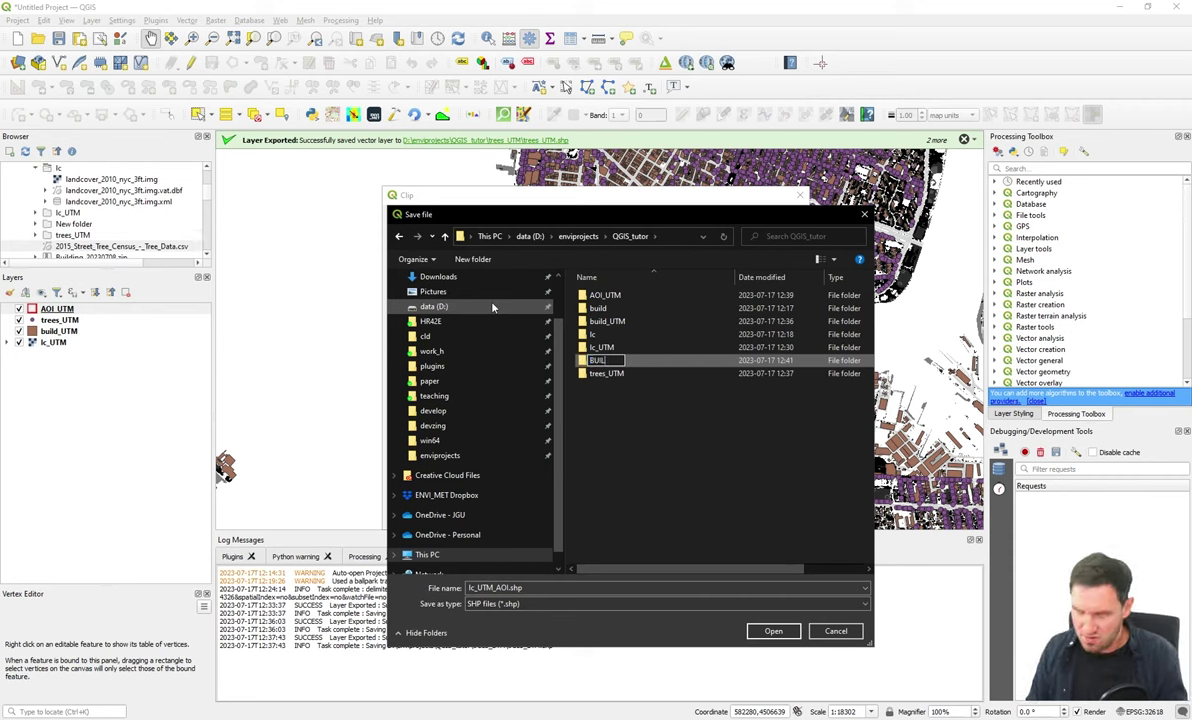
key("BackSpace")
key("BackSpace")
key("BackSpace")
key("BackSpace")
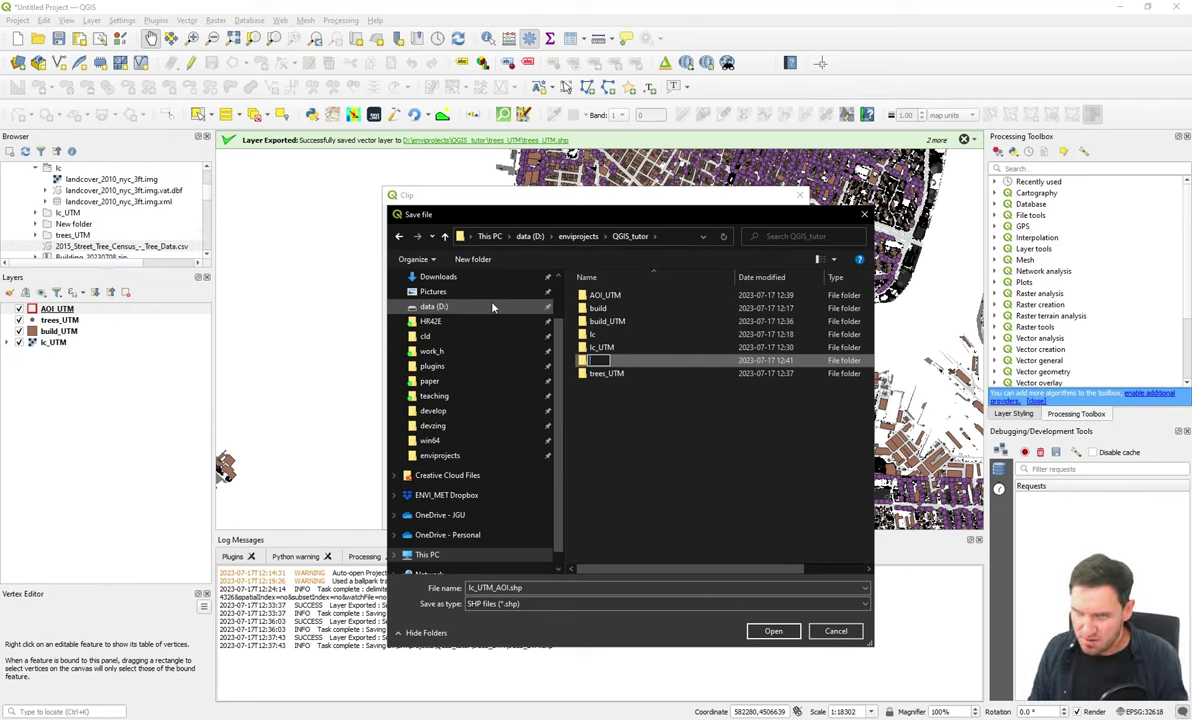
type("built")
key("BackSpace")
key("BackSpace")
key("BackSpace")
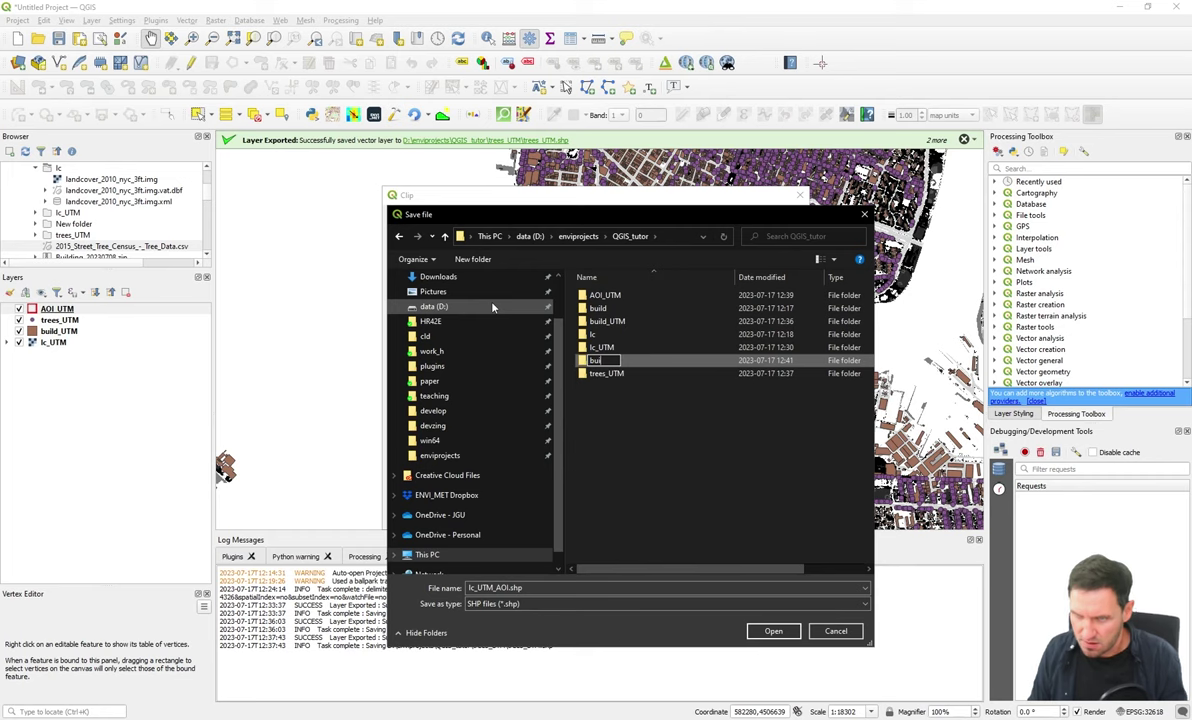
type("ild_")
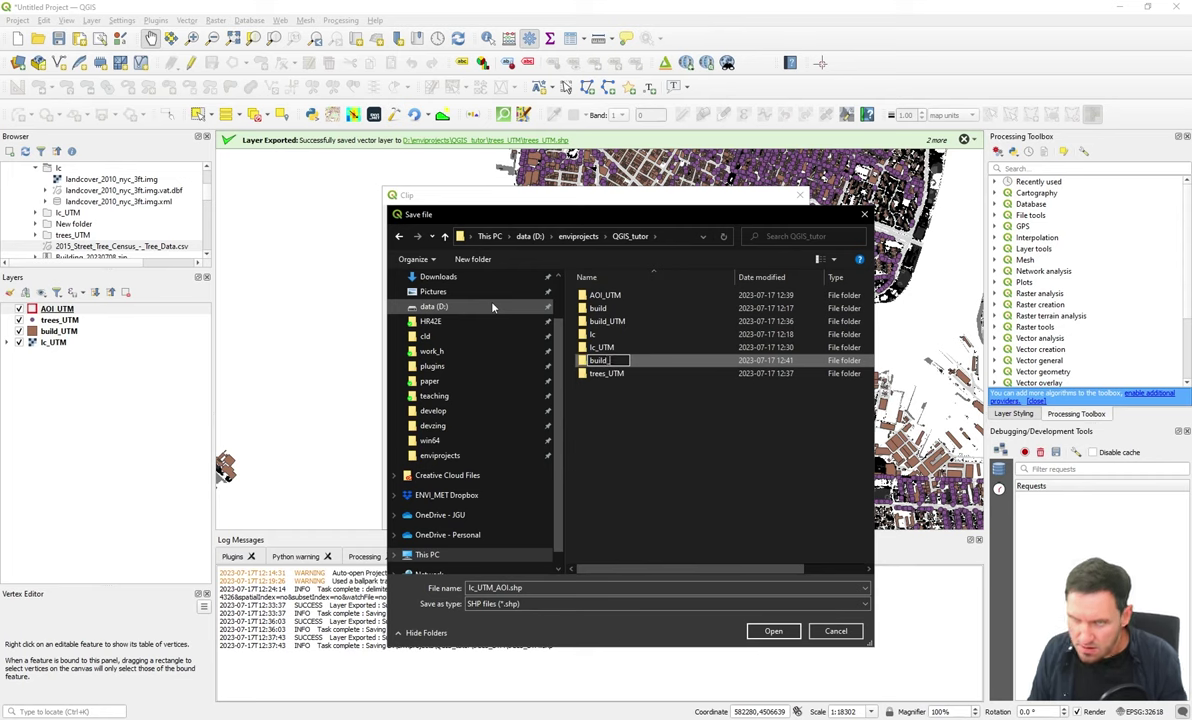
type("UTM_AOI")
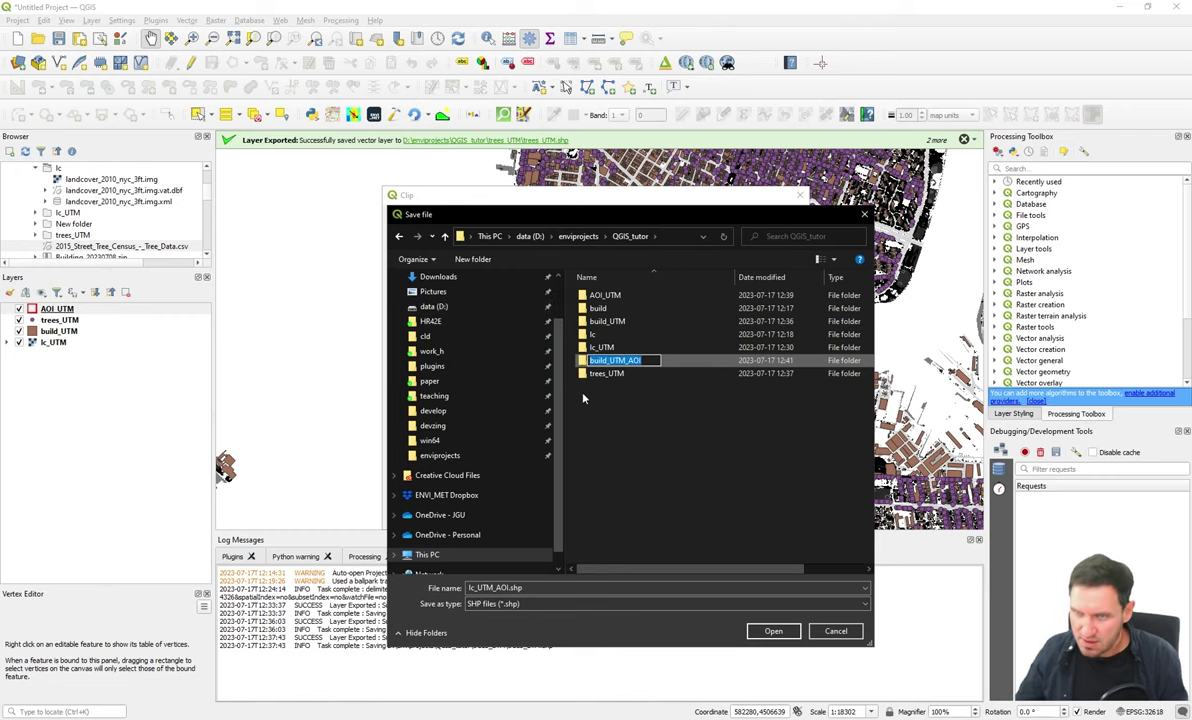
key("Return")
Step: Set the clip output to build_UTM_AOI.shp in the lc_UTM folder, then run the clip and close the tool
double_click(645, 368)
type("build")
left_click(773, 631)
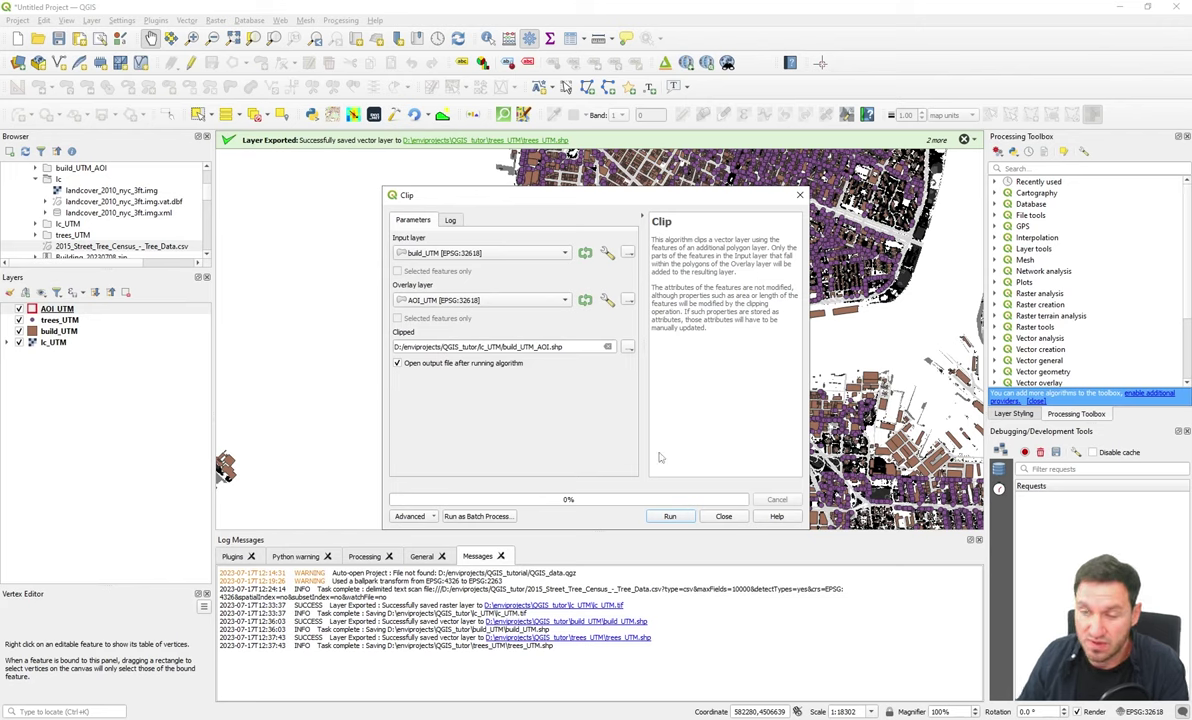
left_click(670, 516)
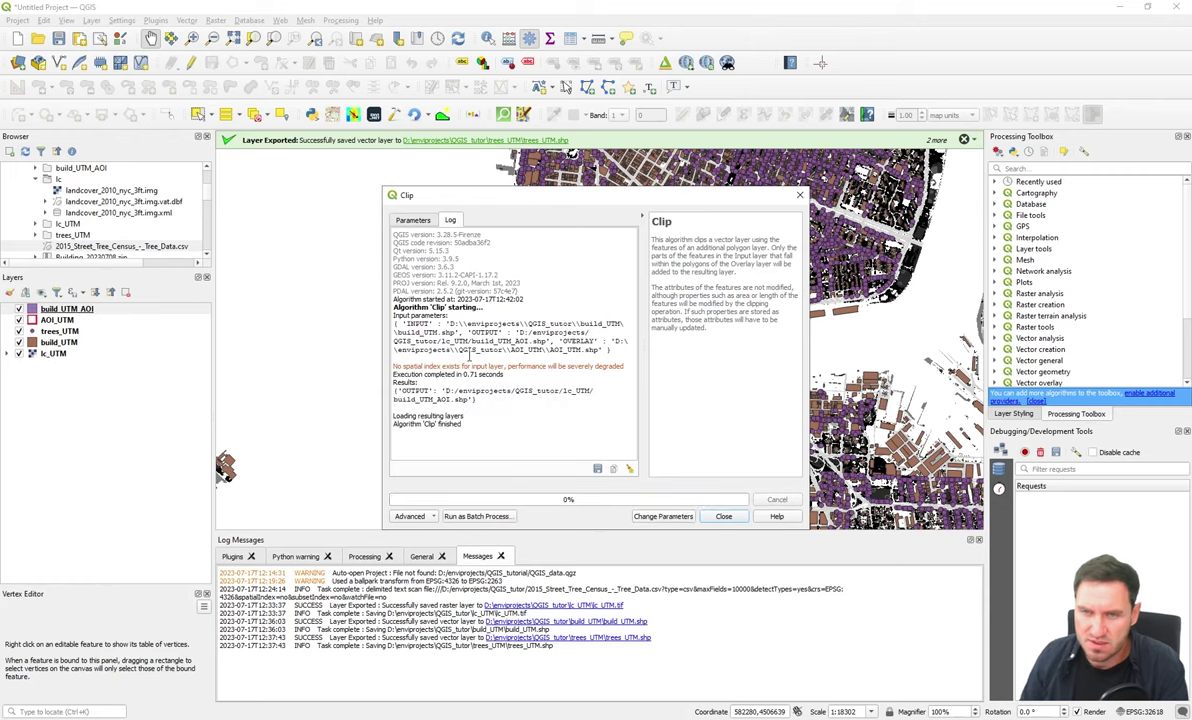
left_click(723, 516)
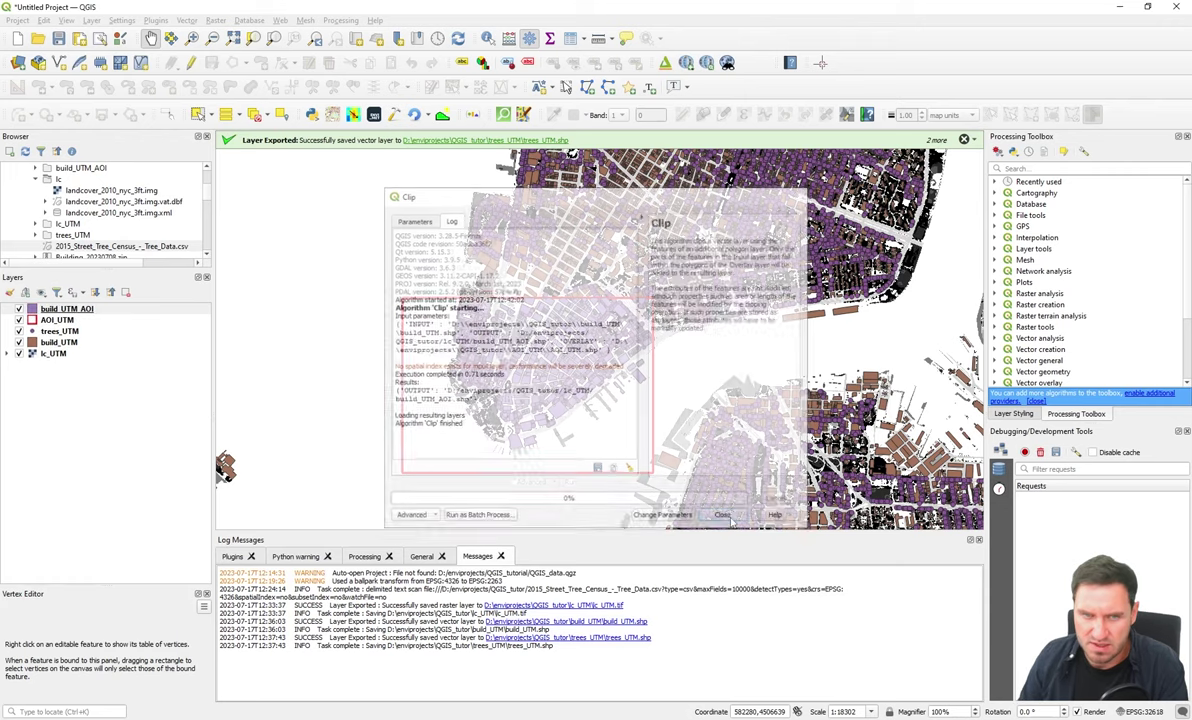
Step: Remove the unclipped build_UTM layer from the project
left_click(67, 308)
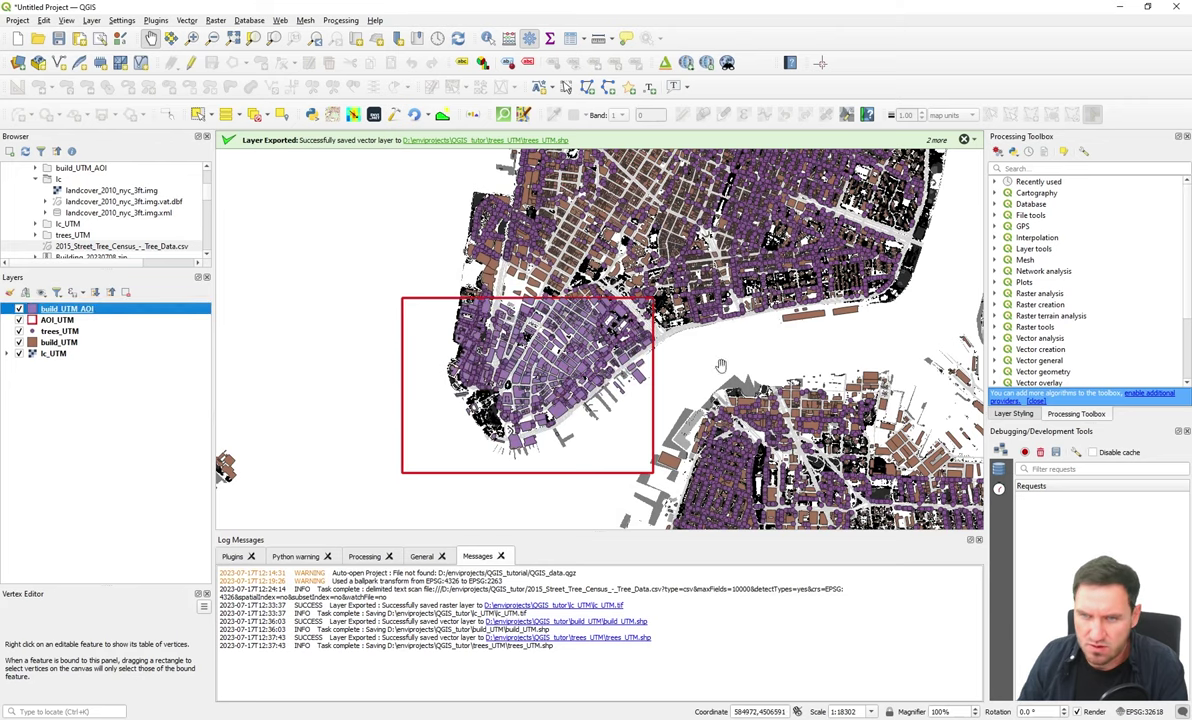
left_click(60, 342)
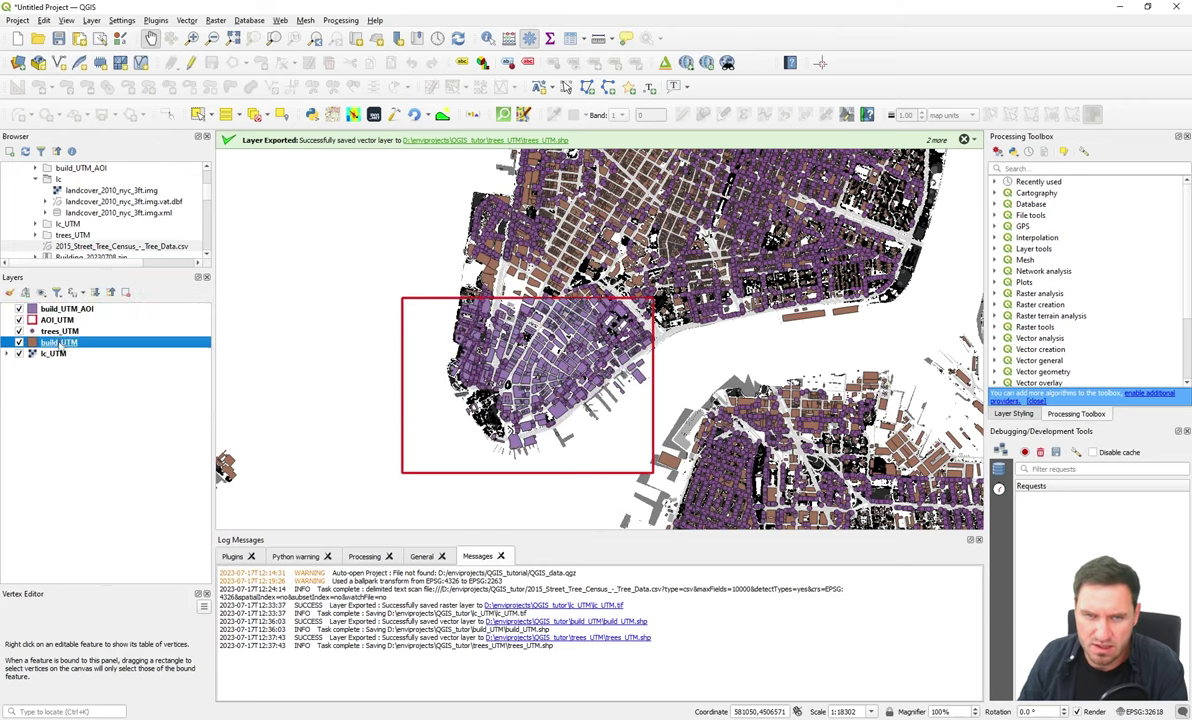
right_click(60, 342)
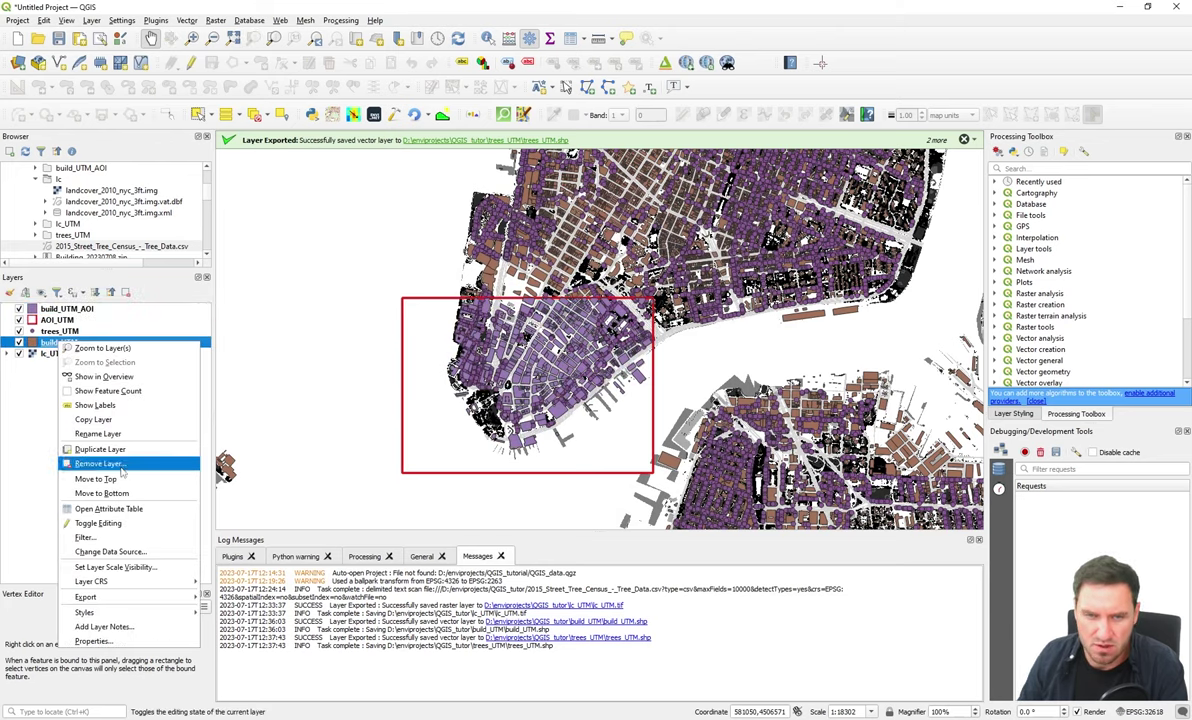
left_click(100, 463)
key("Return")
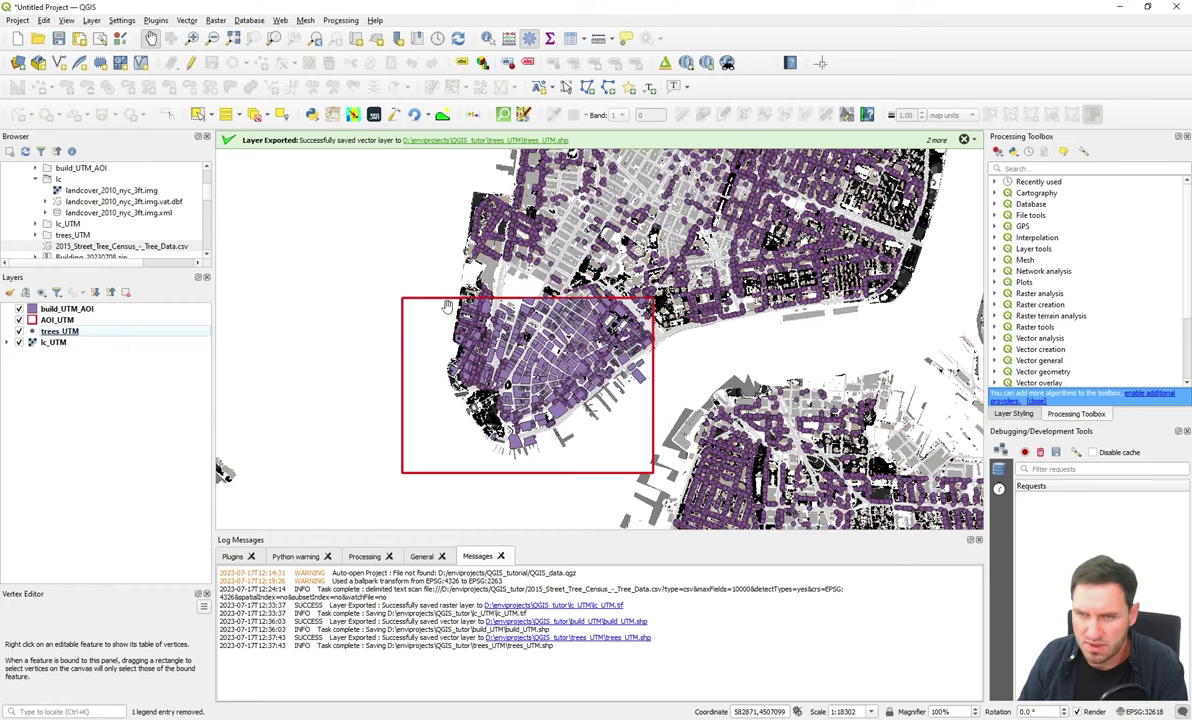
Step: Set up the vector Clip tool with trees_UTM as the input layer and AOI_UTM as the overlay layer
scroll(567, 383, "up", 1)
scroll(506, 351, "down", 1)
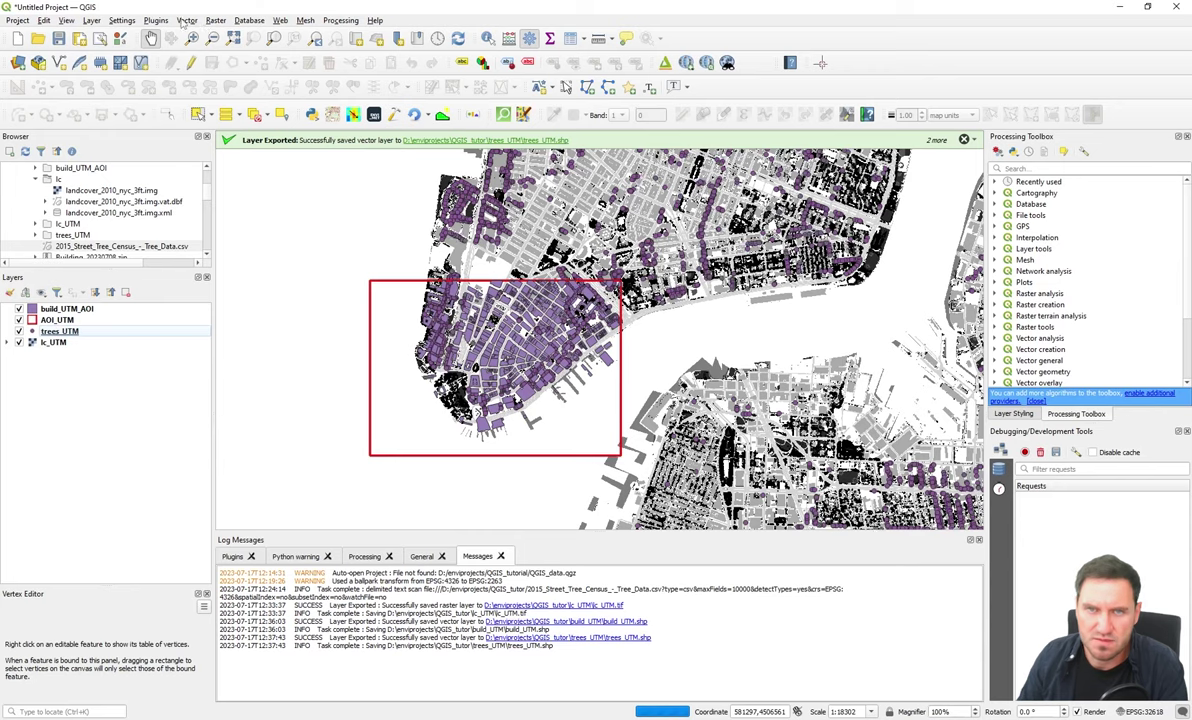
left_click(185, 20)
mouse_move(290, 77)
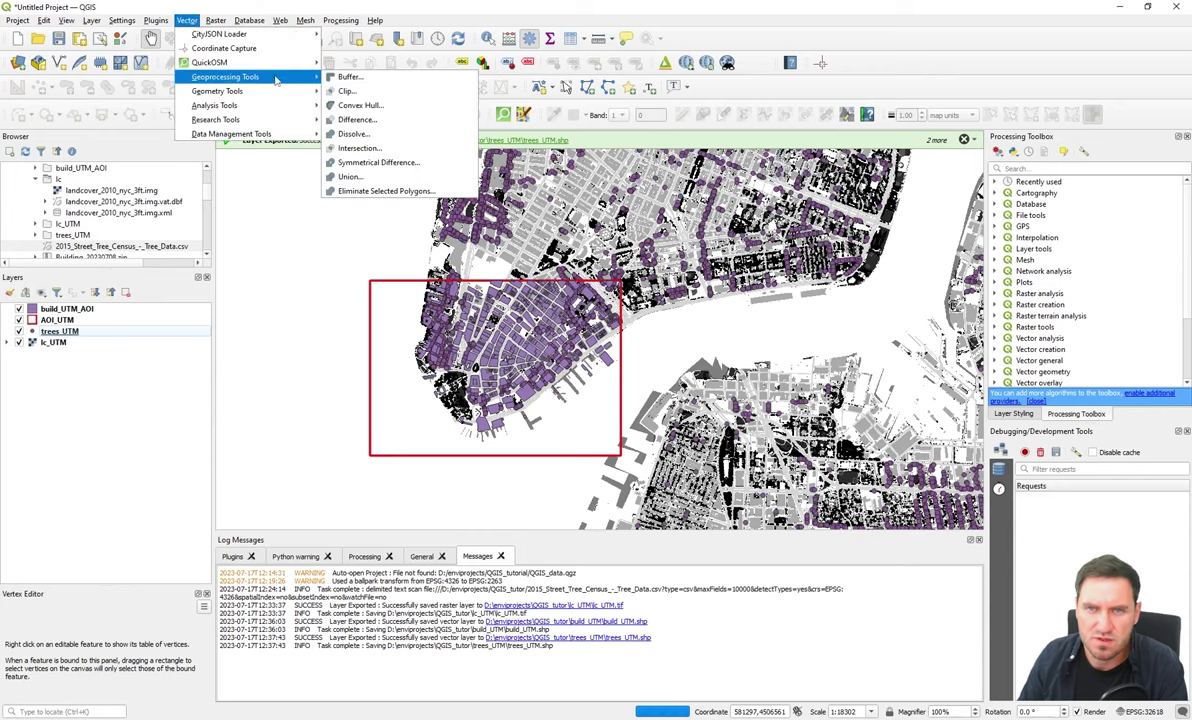
left_click(381, 93)
left_click(502, 254)
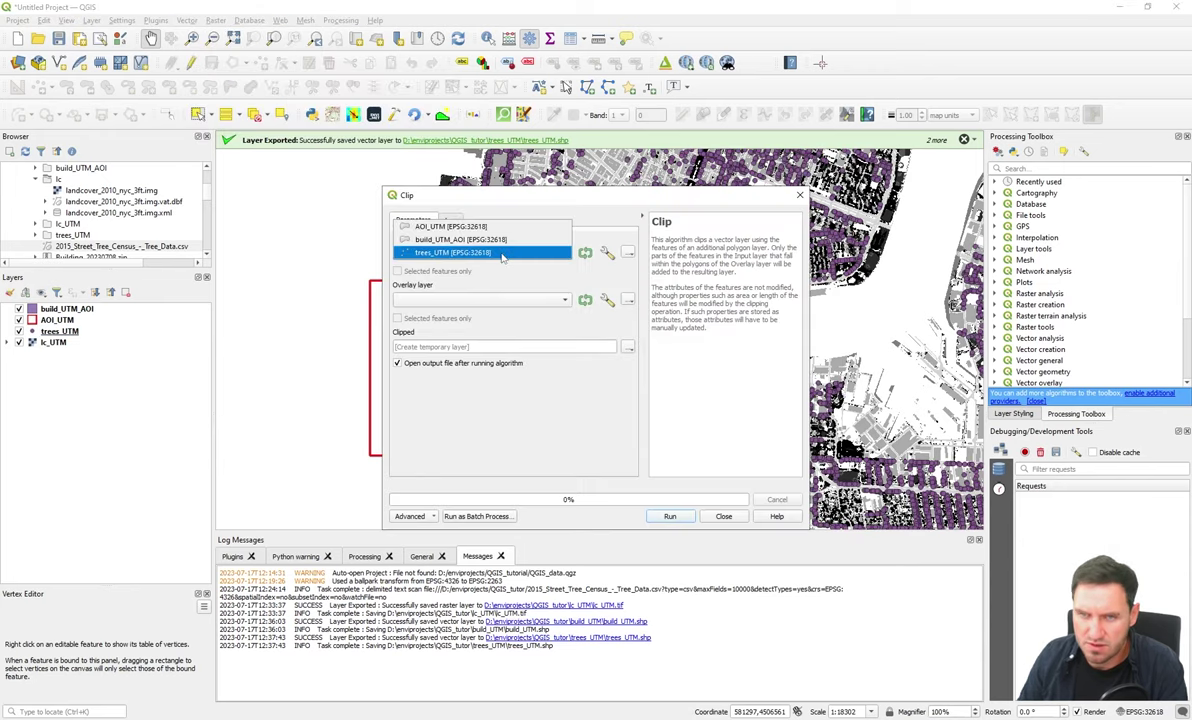
left_click(502, 254)
left_click(490, 300)
left_click(496, 302)
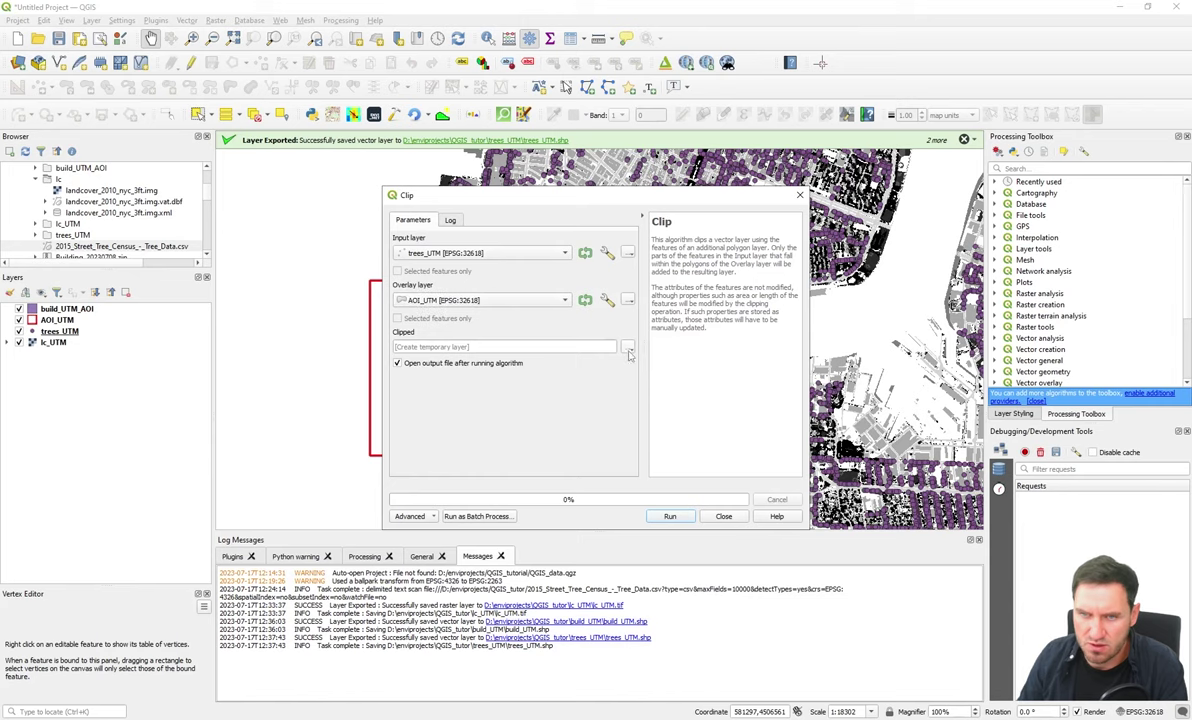
Step: Choose saving the clipped trees to a file and create a folder named trees_UTM_AOI inside QGIS_tutor
left_click(629, 348)
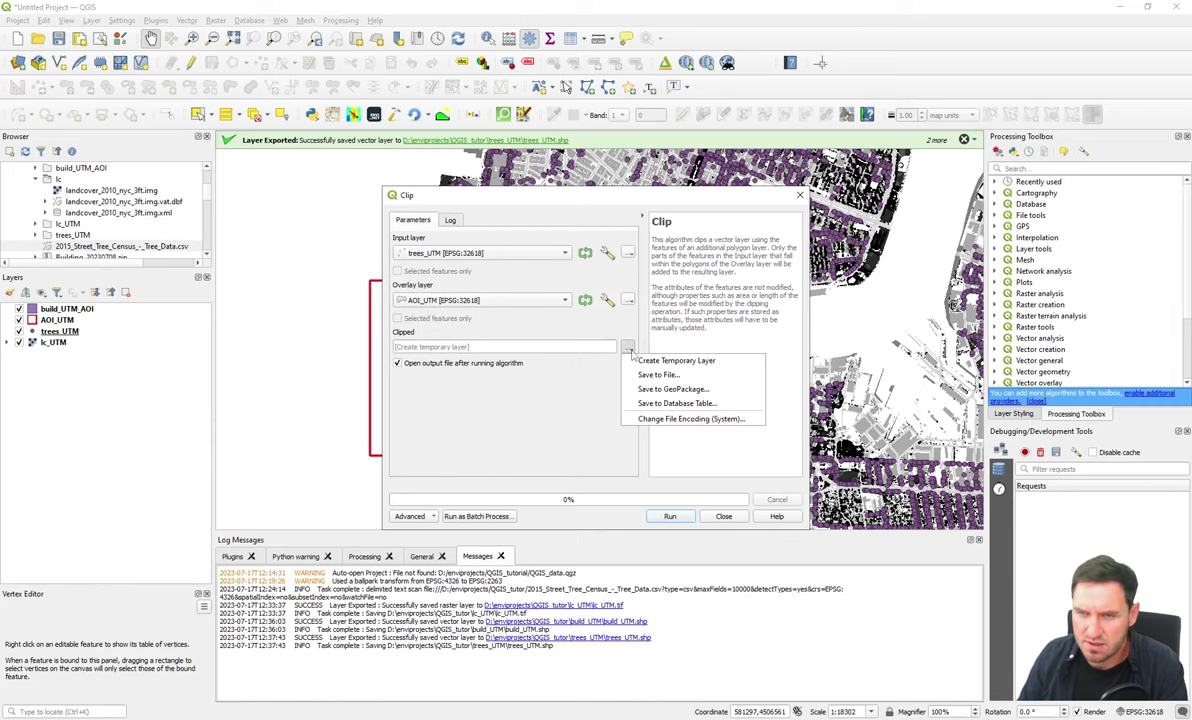
left_click(668, 376)
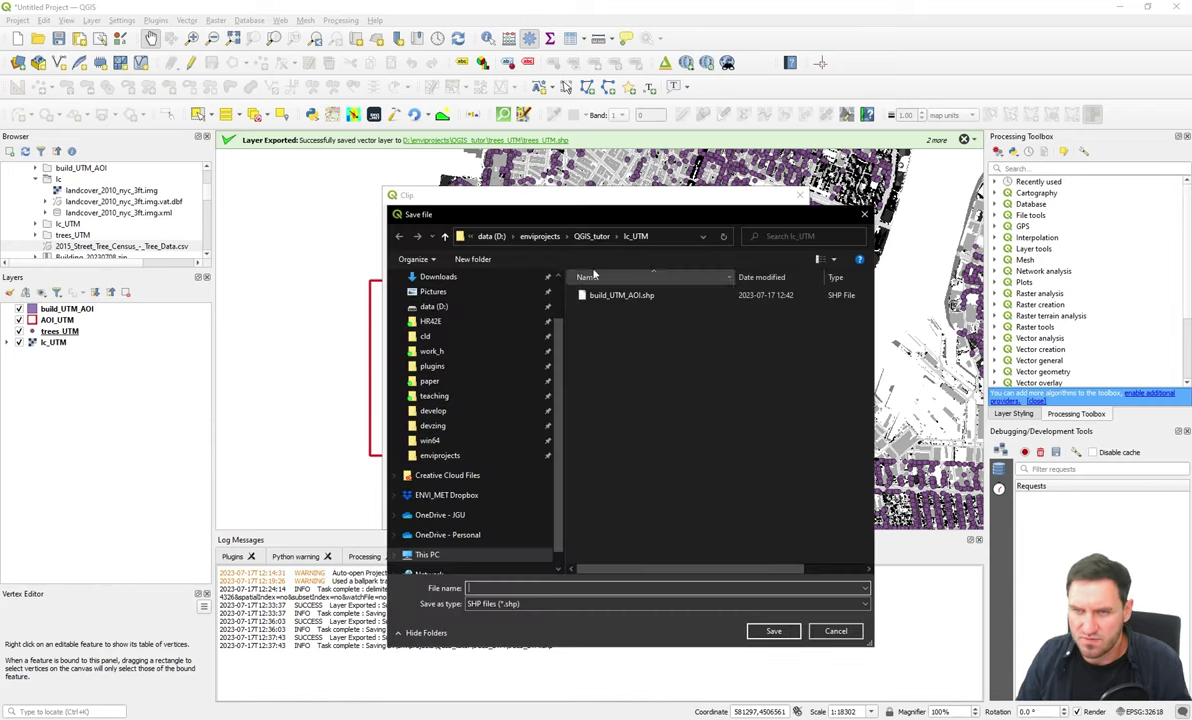
left_click(444, 236)
key("ctrl+shift+n")
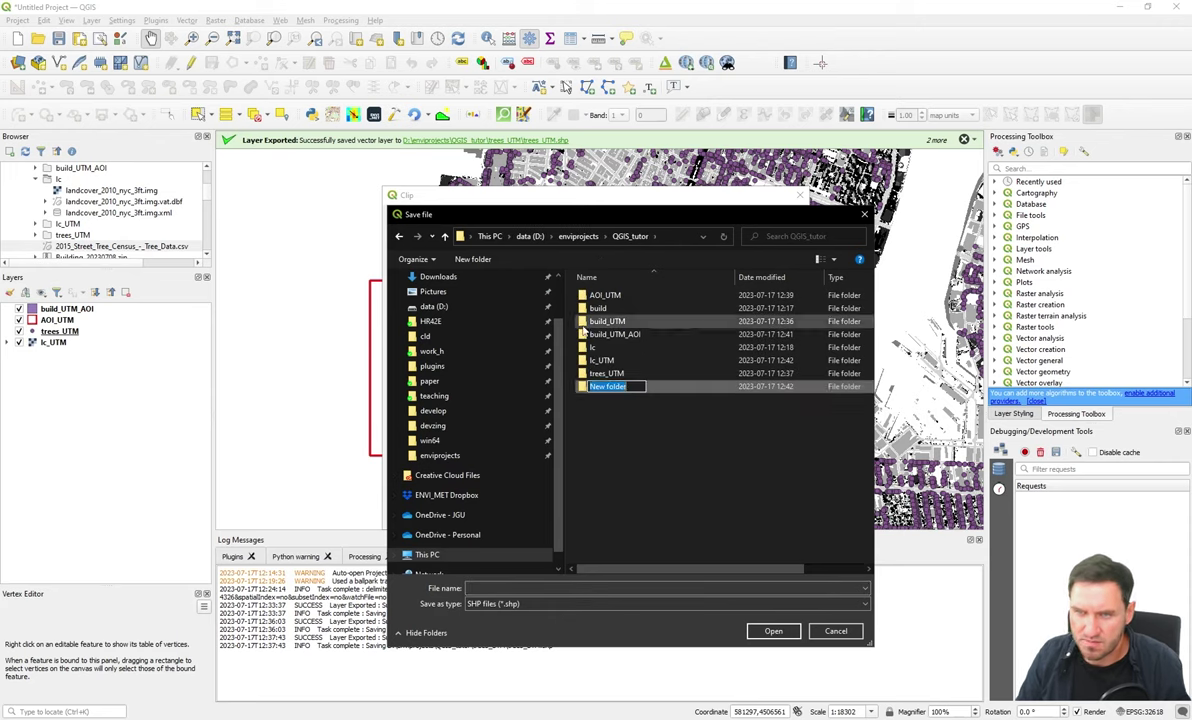
type("build_UTM_AOI")
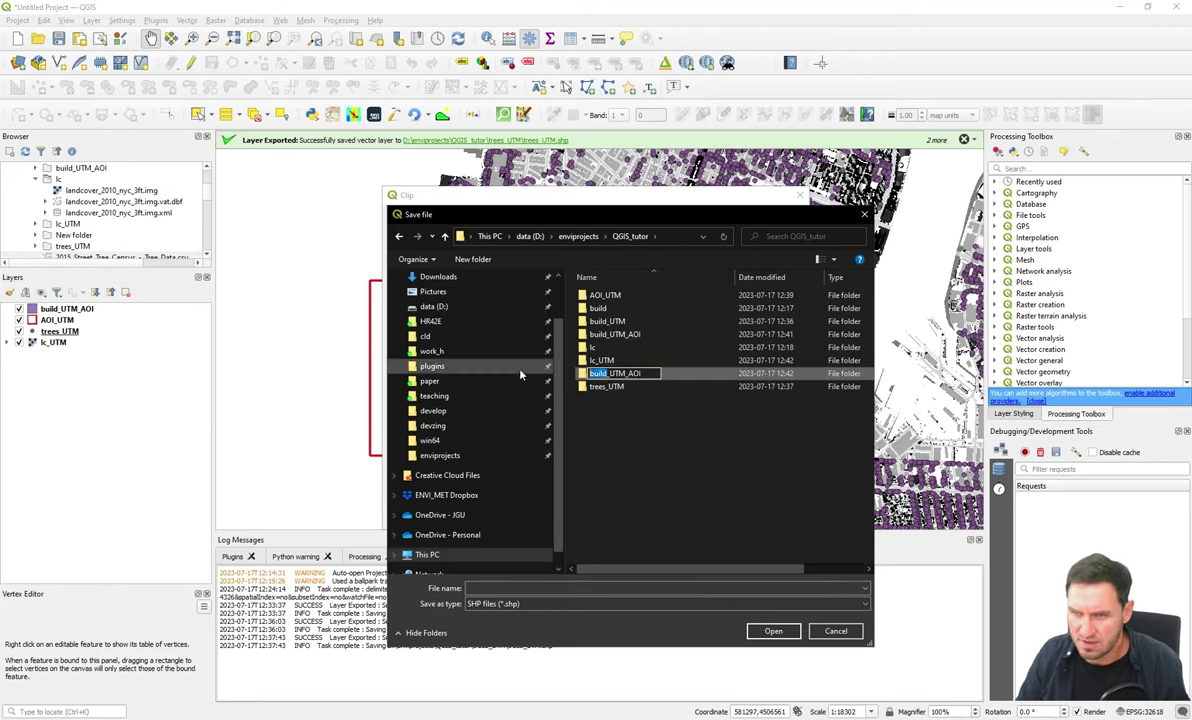
type("trees")
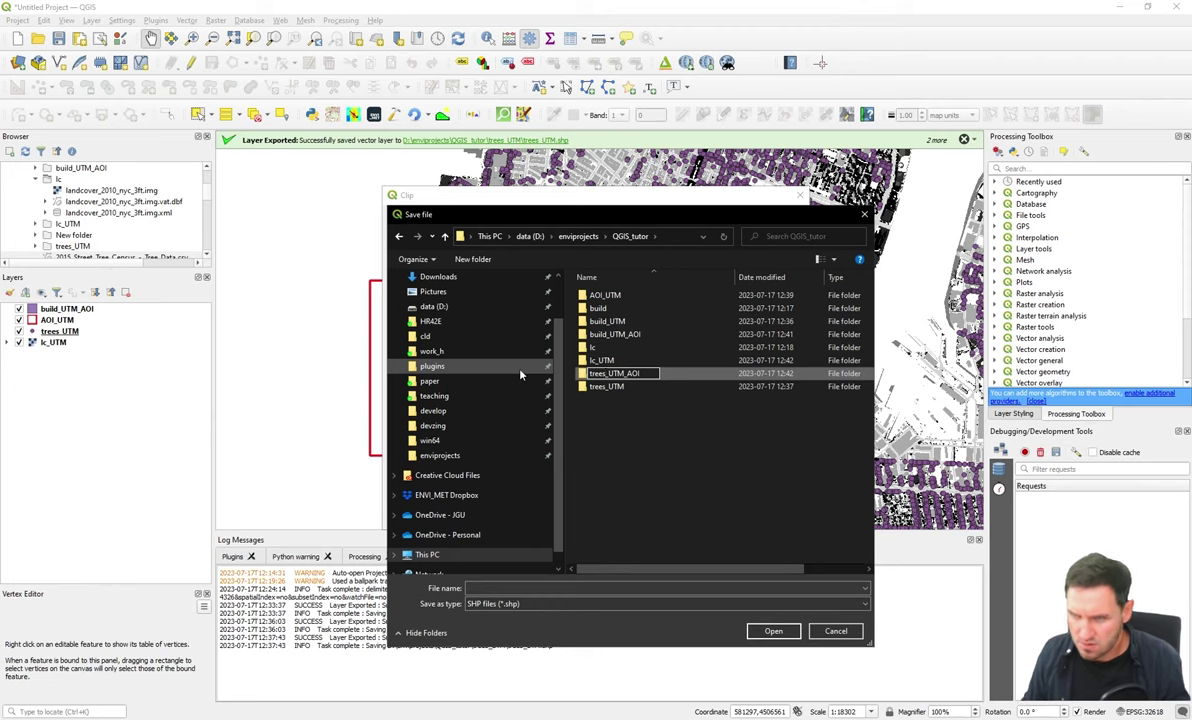
key("ctrl+a")
key("ctrl+c")
key("Return")
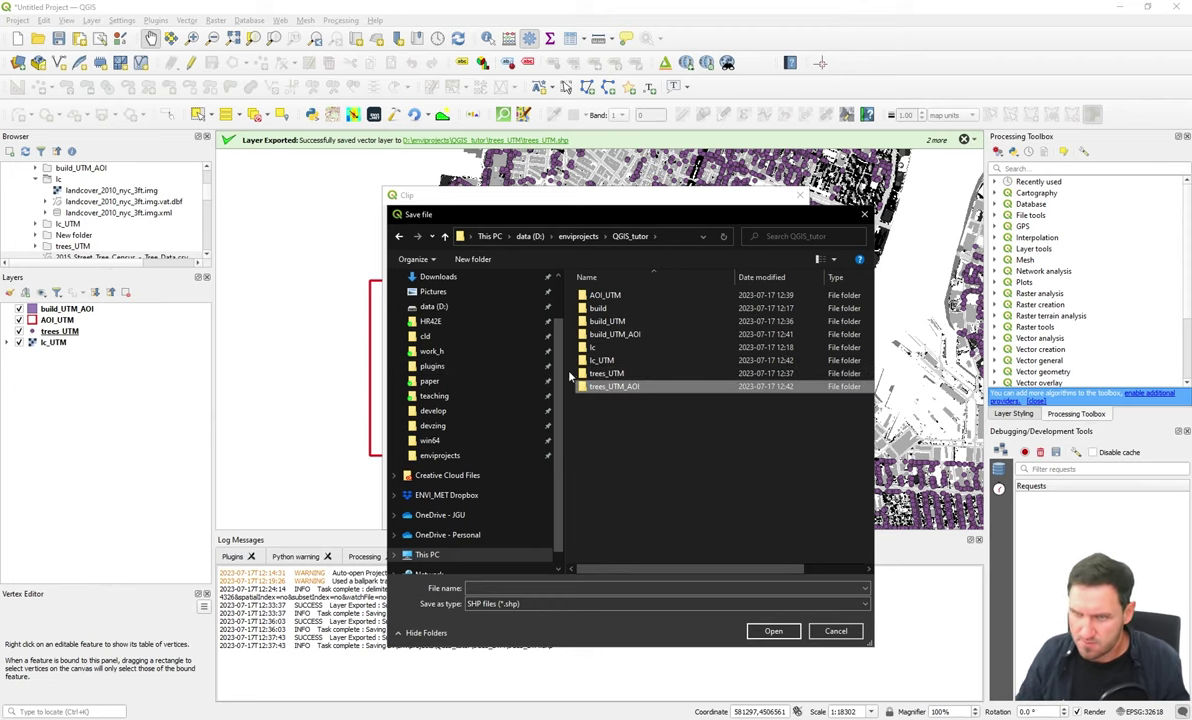
Step: Set the clip output to trees_UTM_AOI.shp in the trees_UTM_AOI folder and run the clip
key("Return")
left_click(634, 588)
key("ctrl+v")
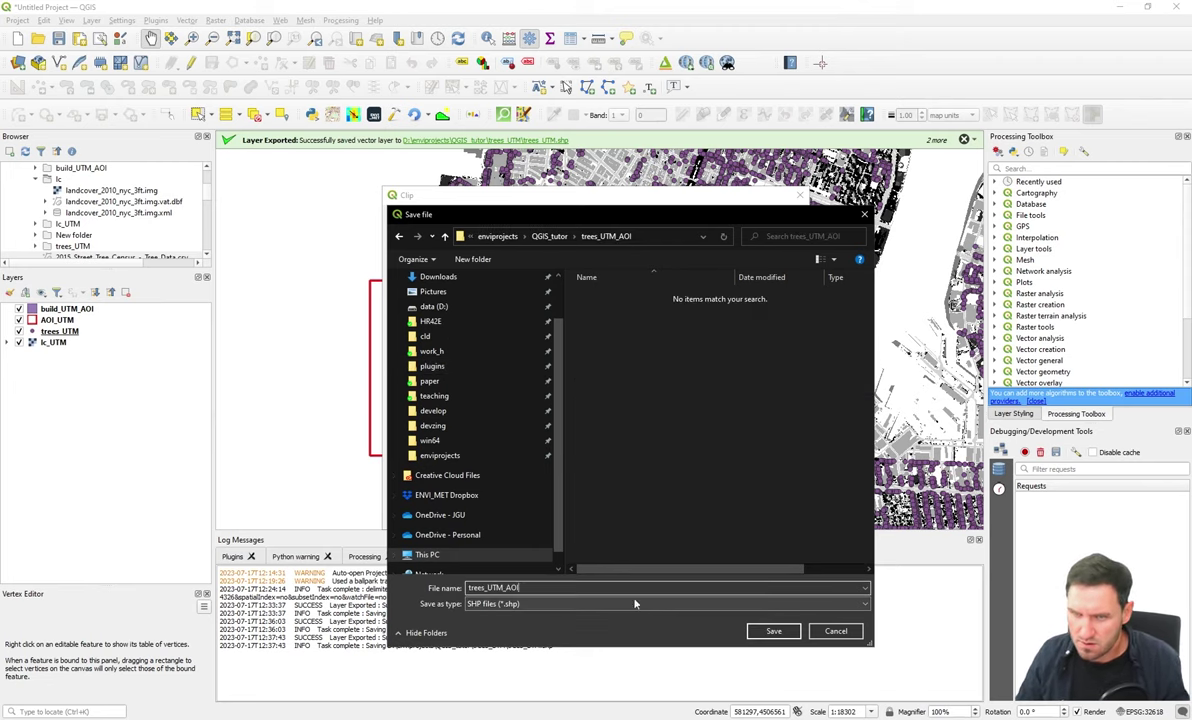
left_click(773, 631)
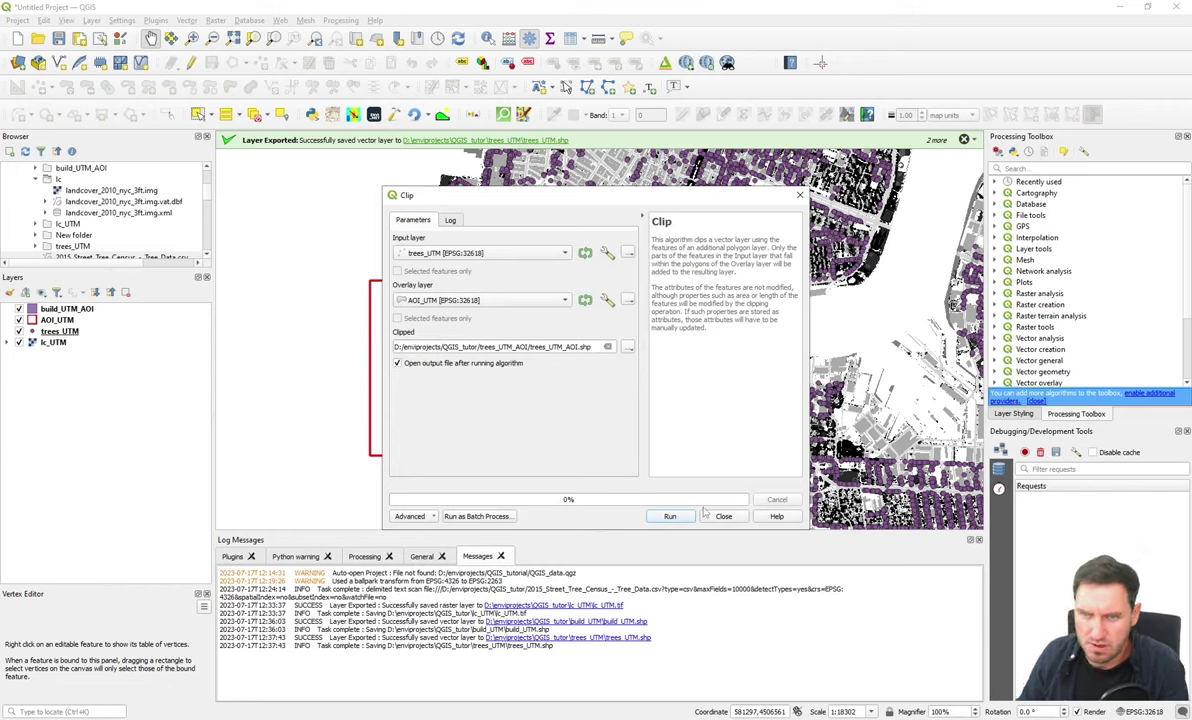
left_click(670, 516)
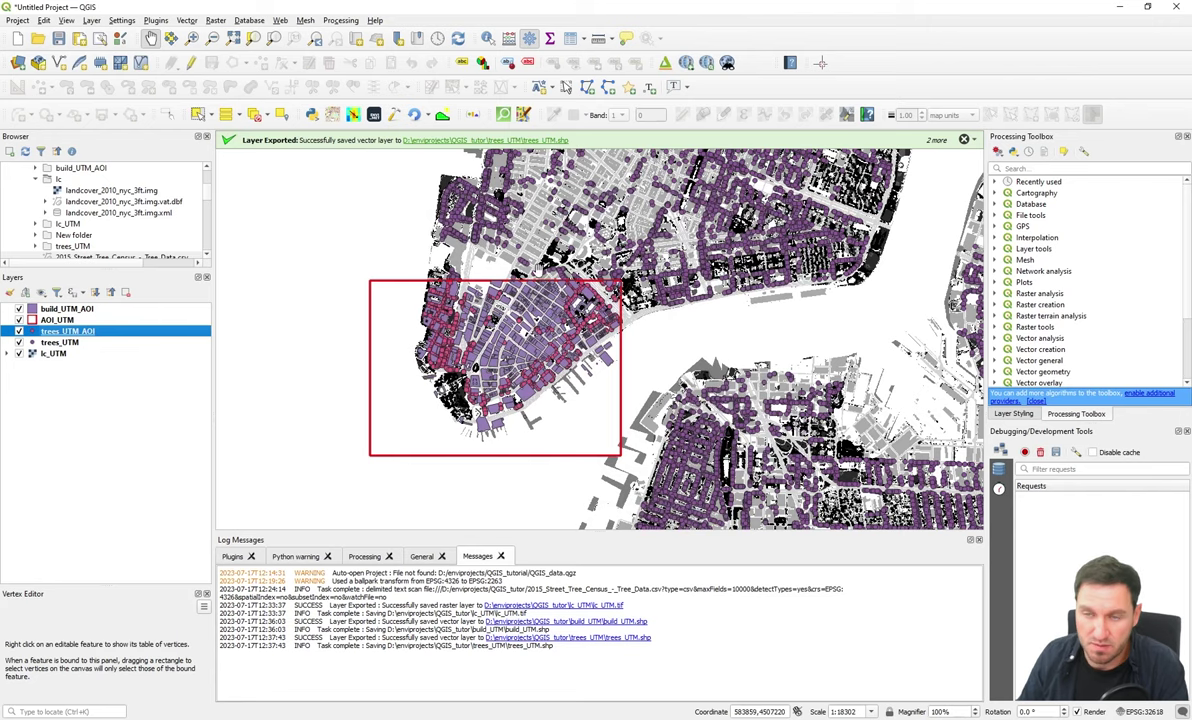
Step: Remove the unclipped trees_UTM layer from the project
right_click(66, 342)
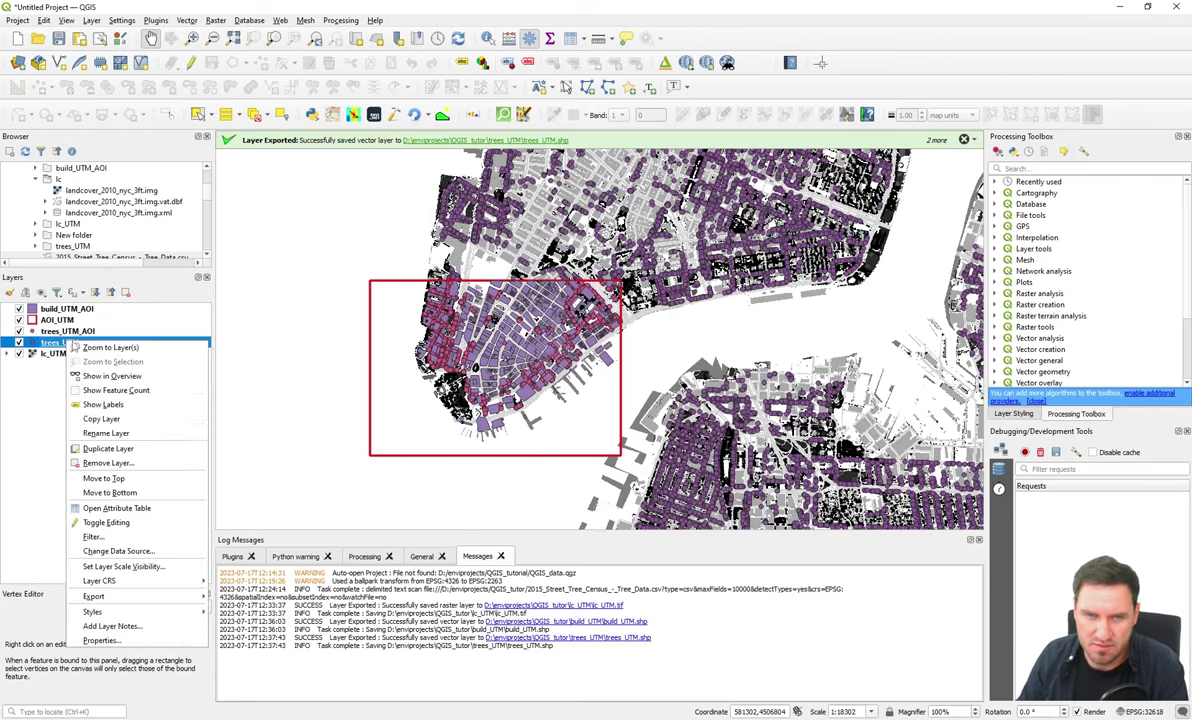
left_click(135, 463)
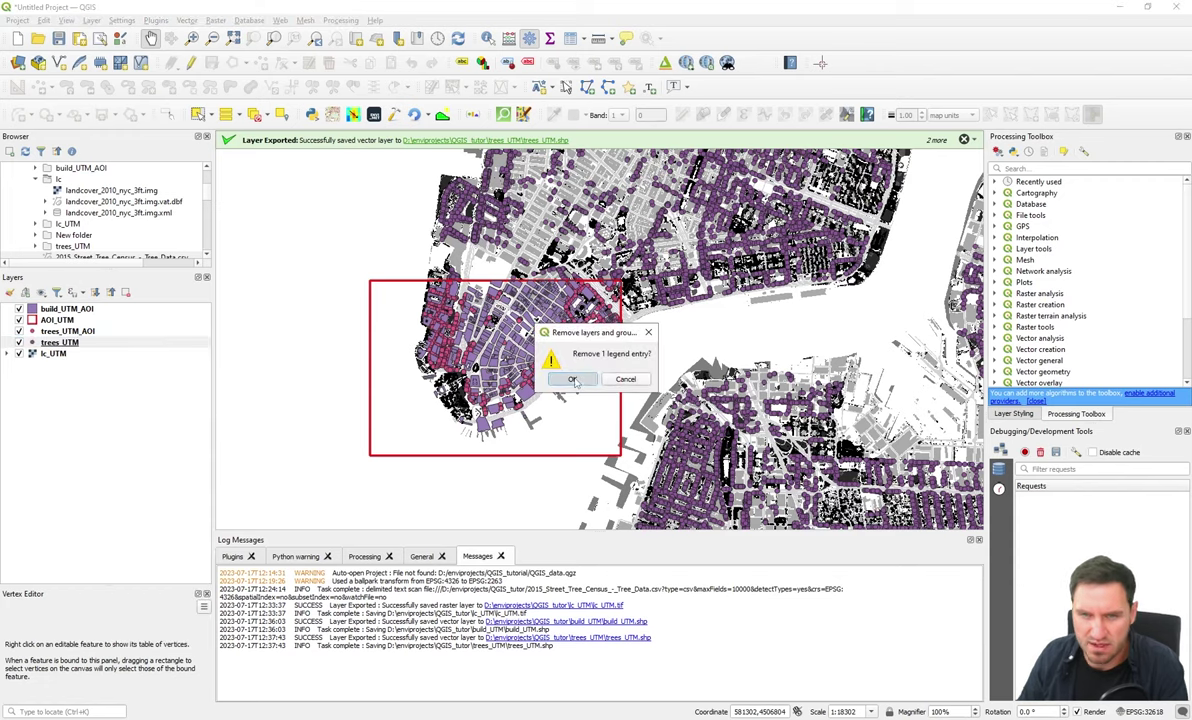
left_click(573, 380)
Step: Clip the lc_UTM raster by extent, calculating the clipping extent from the AOI_UTM layer and keeping the output as a temporary file
left_click(55, 344)
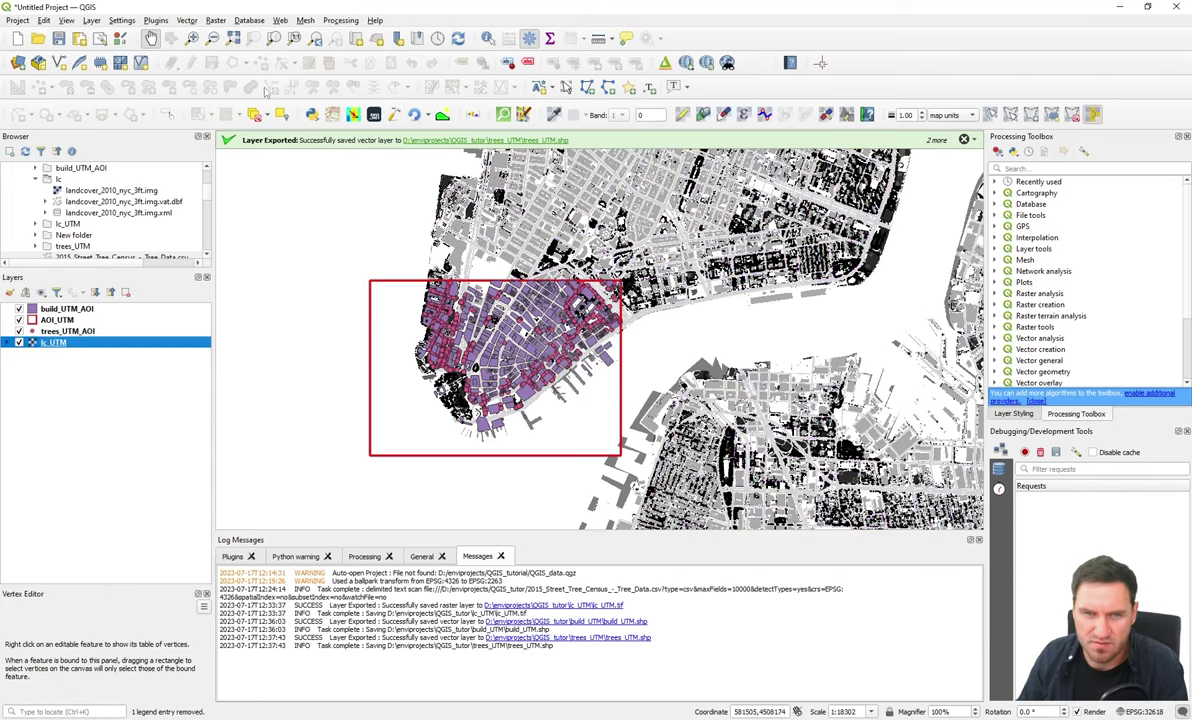
left_click(213, 21)
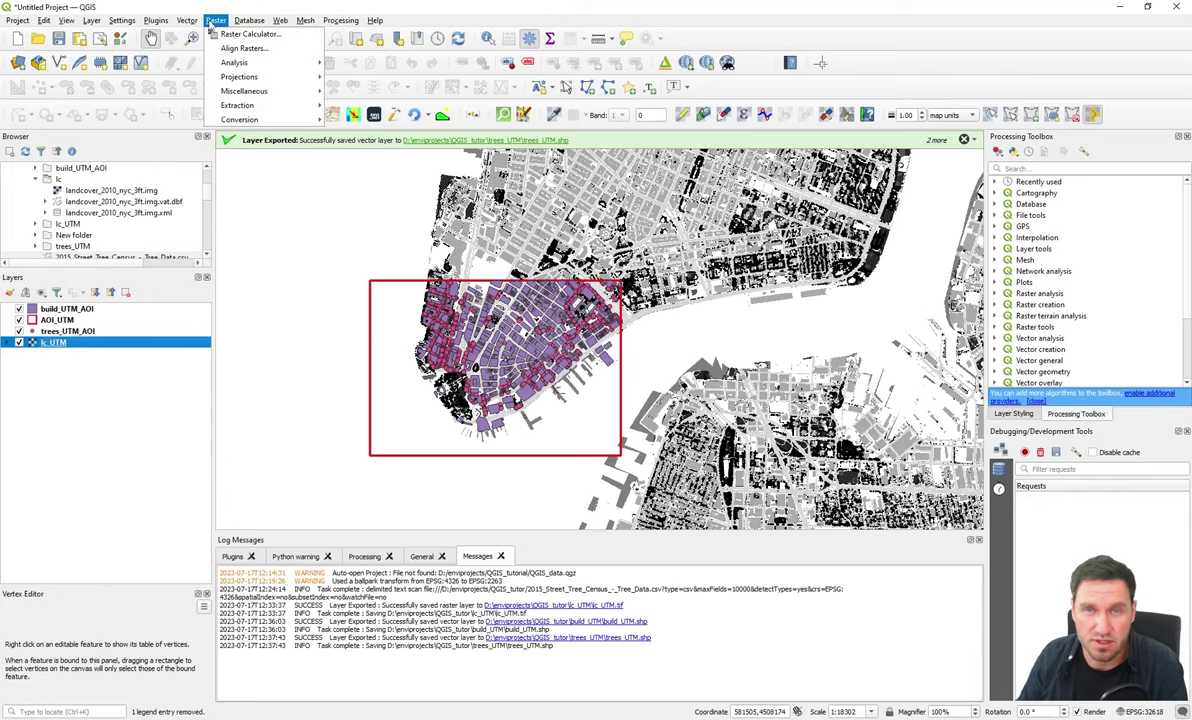
mouse_move(277, 112)
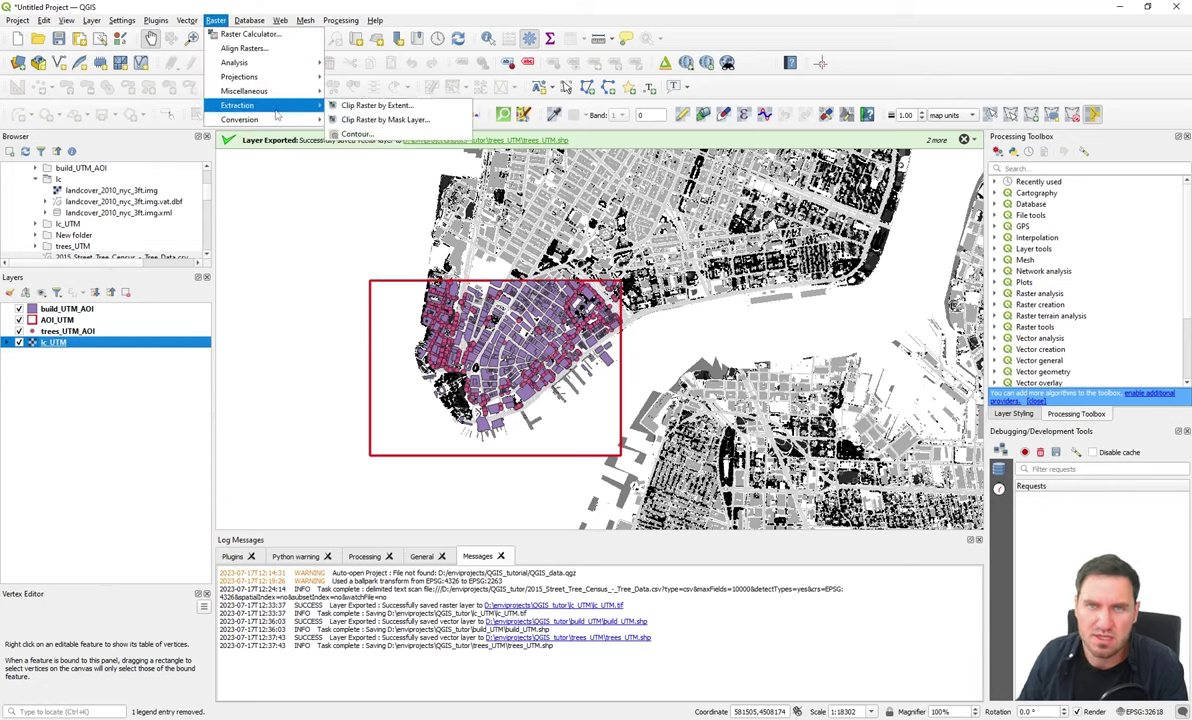
left_click(381, 106)
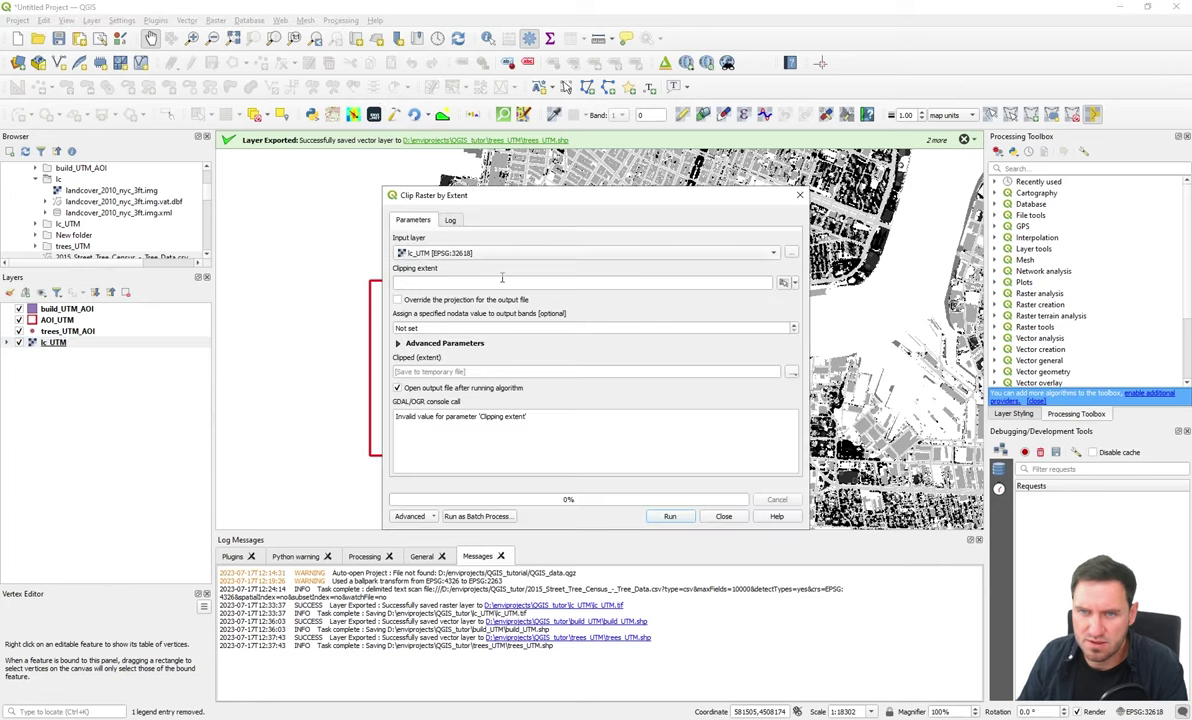
left_click(795, 283)
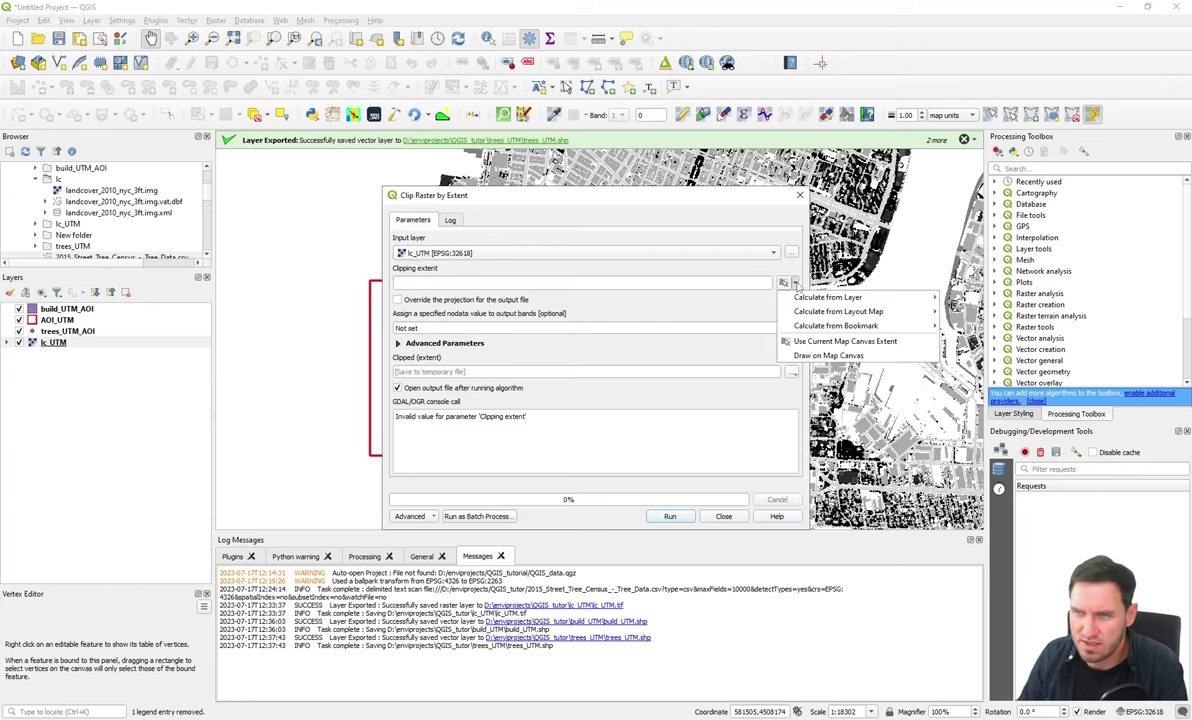
mouse_move(830, 298)
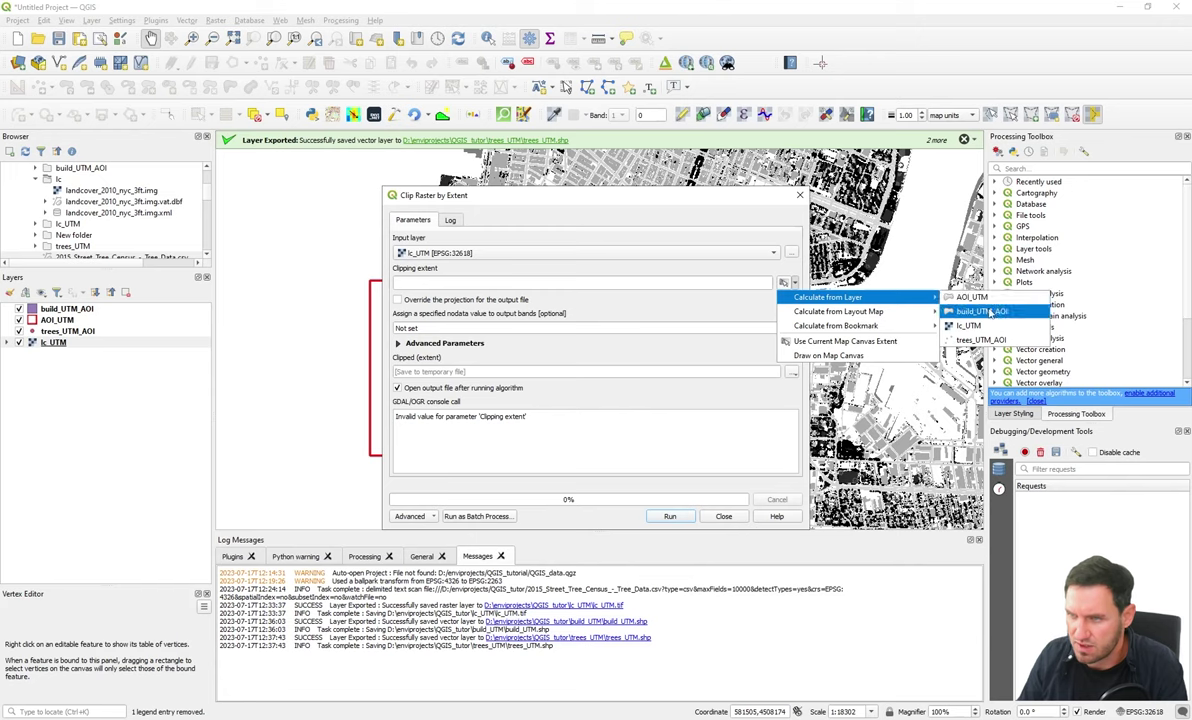
left_click(990, 311)
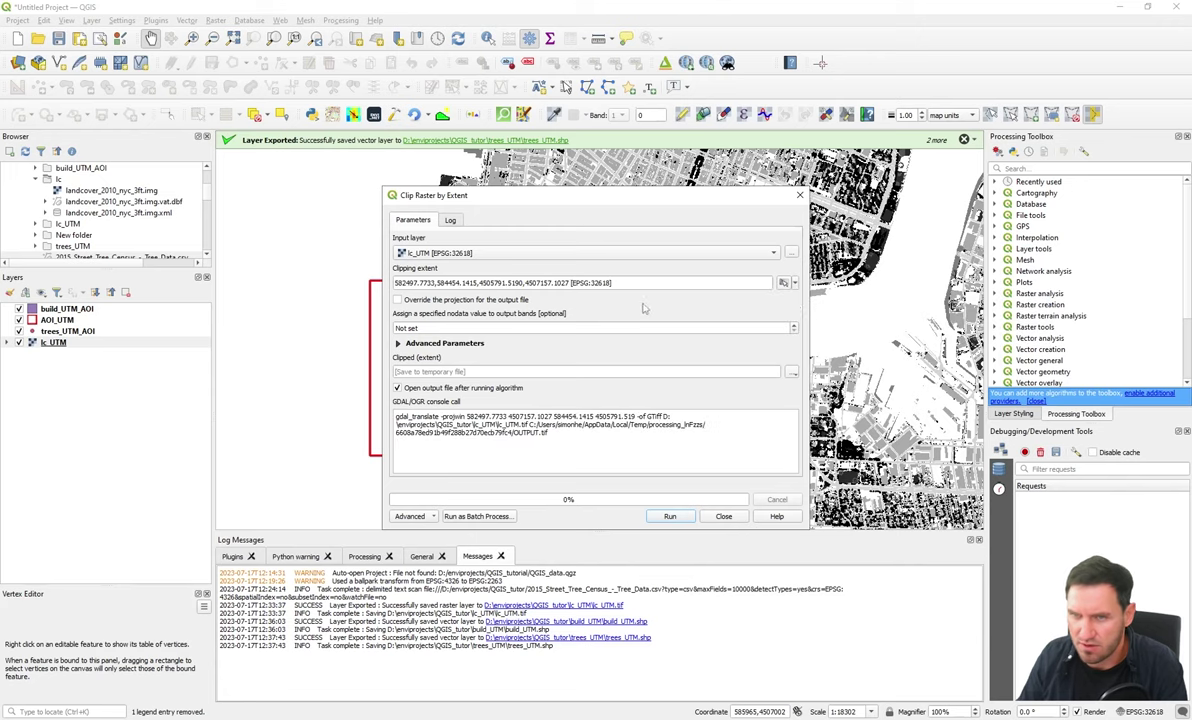
left_click(670, 516)
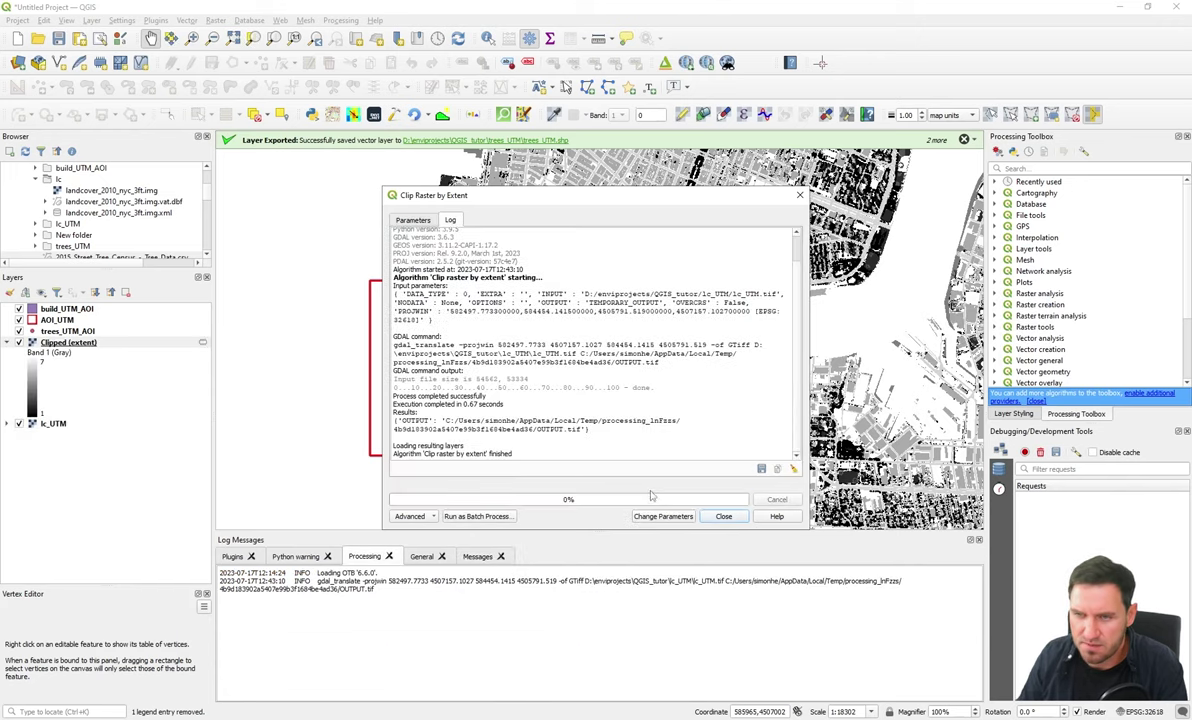
left_click(724, 516)
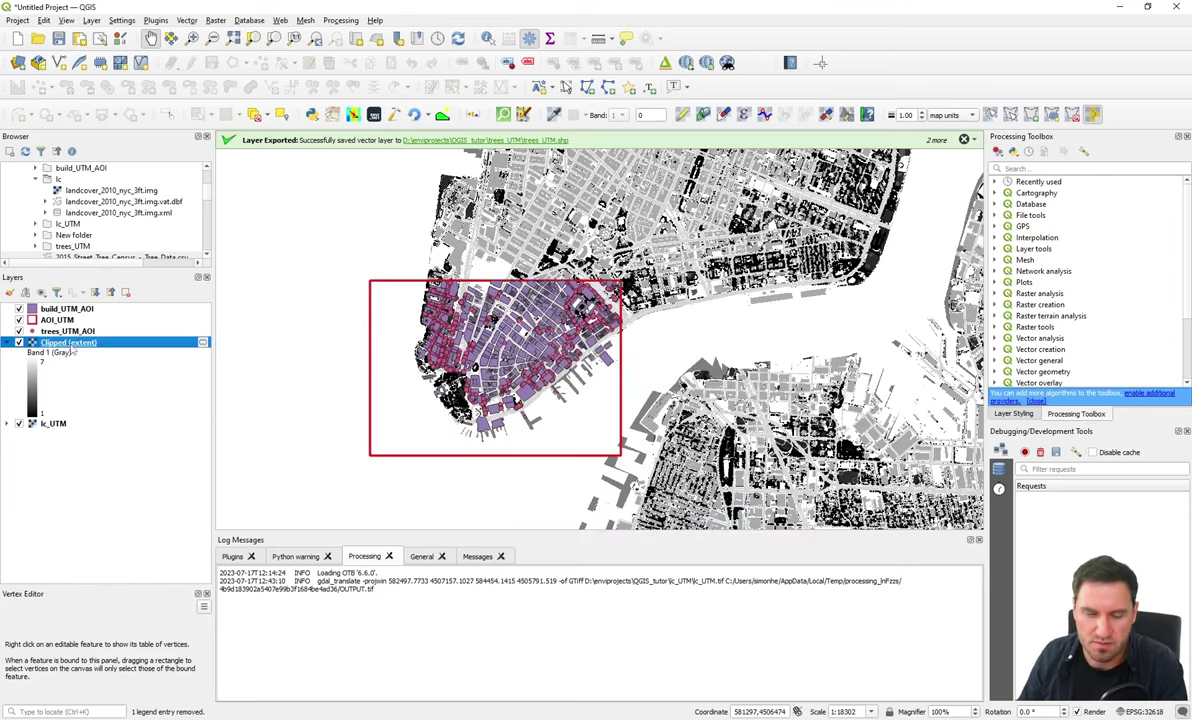
Step: Export the clipped raster as a GeoTIFF and create a folder named lc_UTM_AOI inside QGIS_tutor for it
right_click(75, 342)
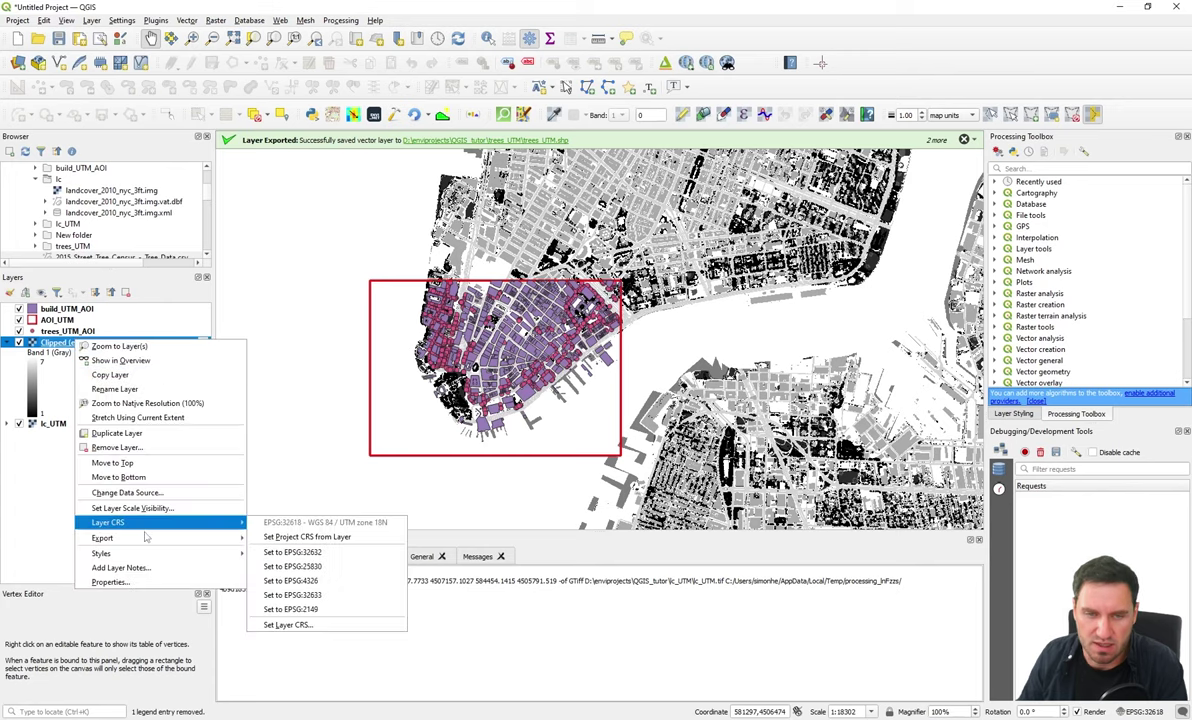
left_click(290, 538)
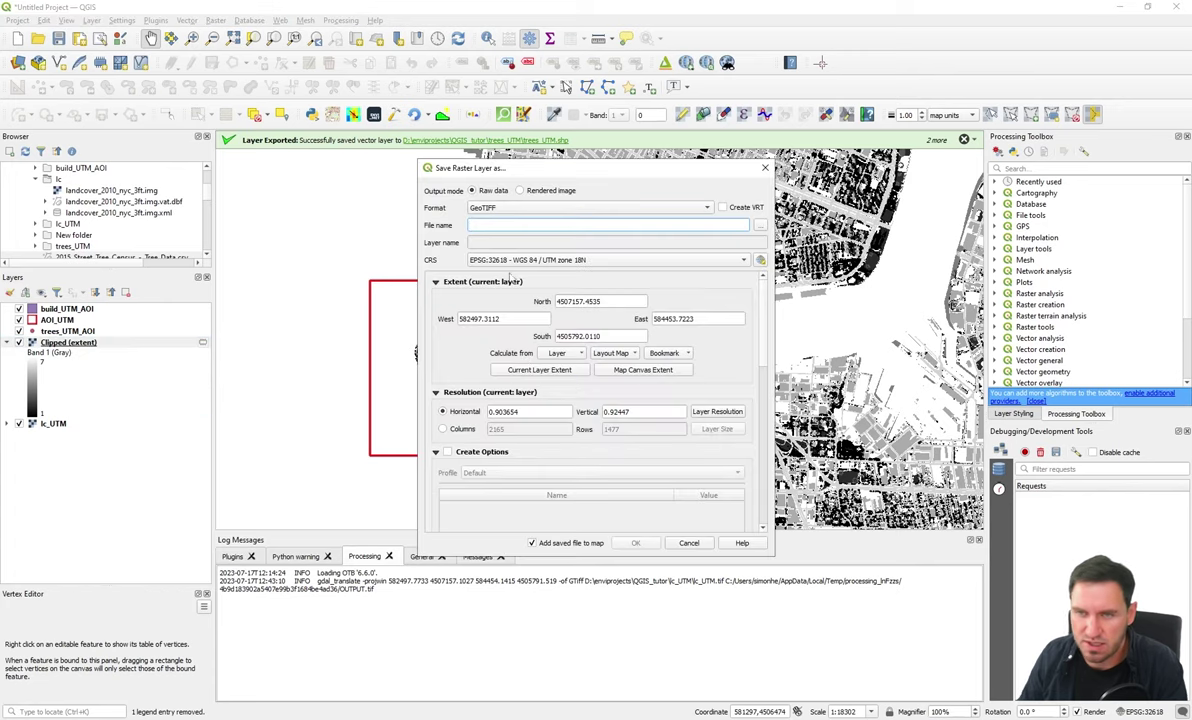
left_click(759, 226)
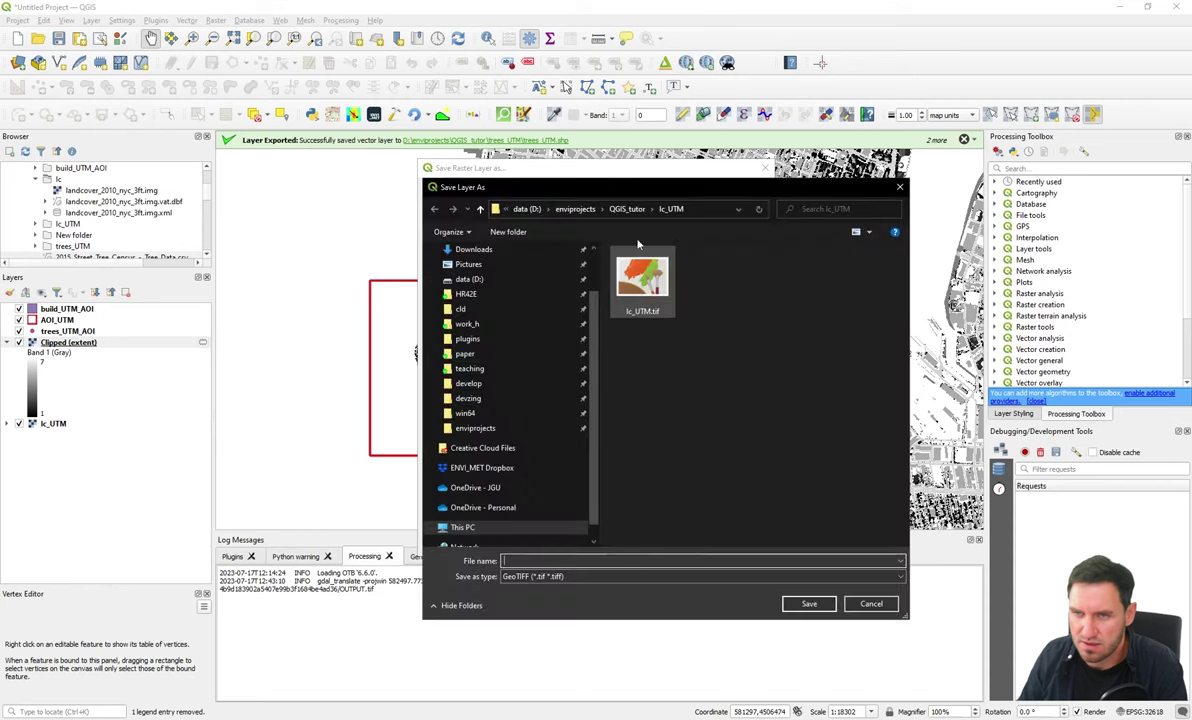
left_click(505, 231)
type("lc")
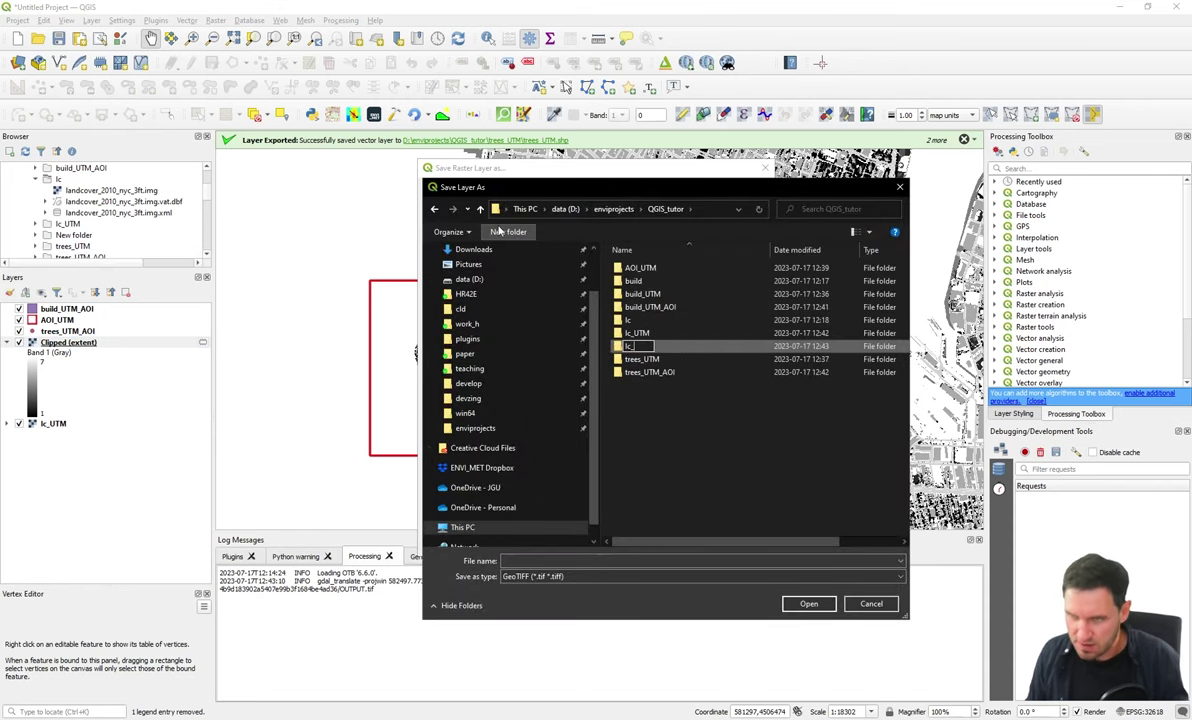
type("_UTM_AOI")
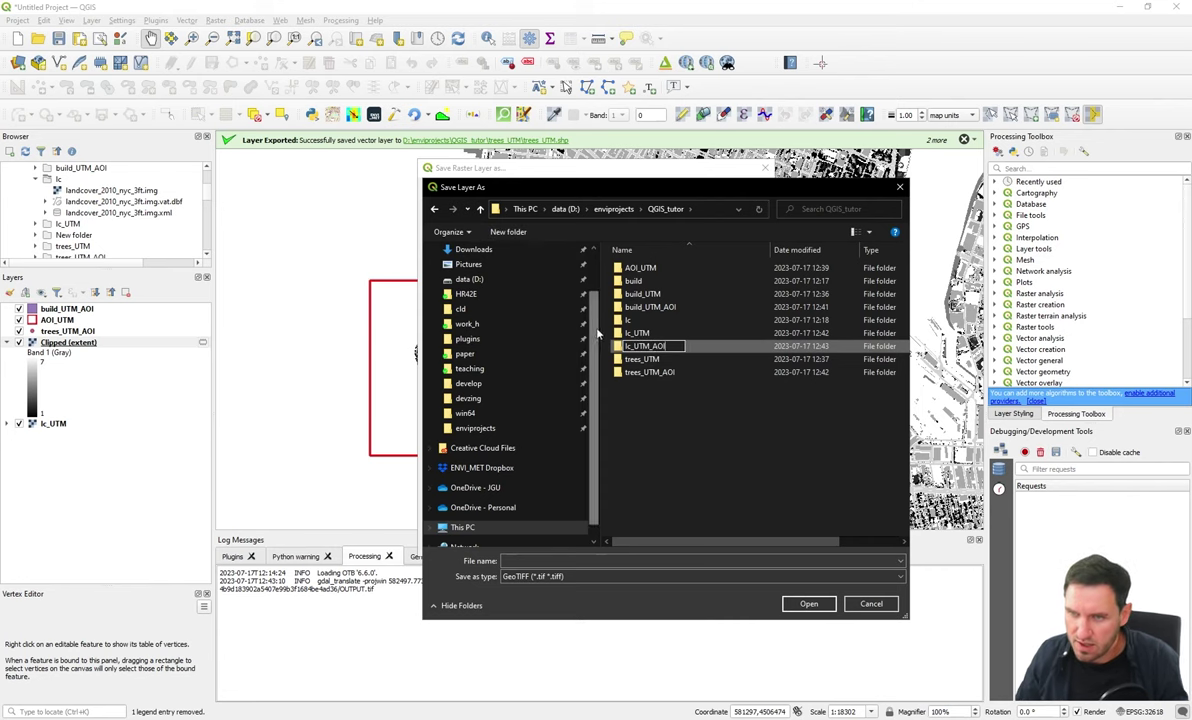
key("Return")
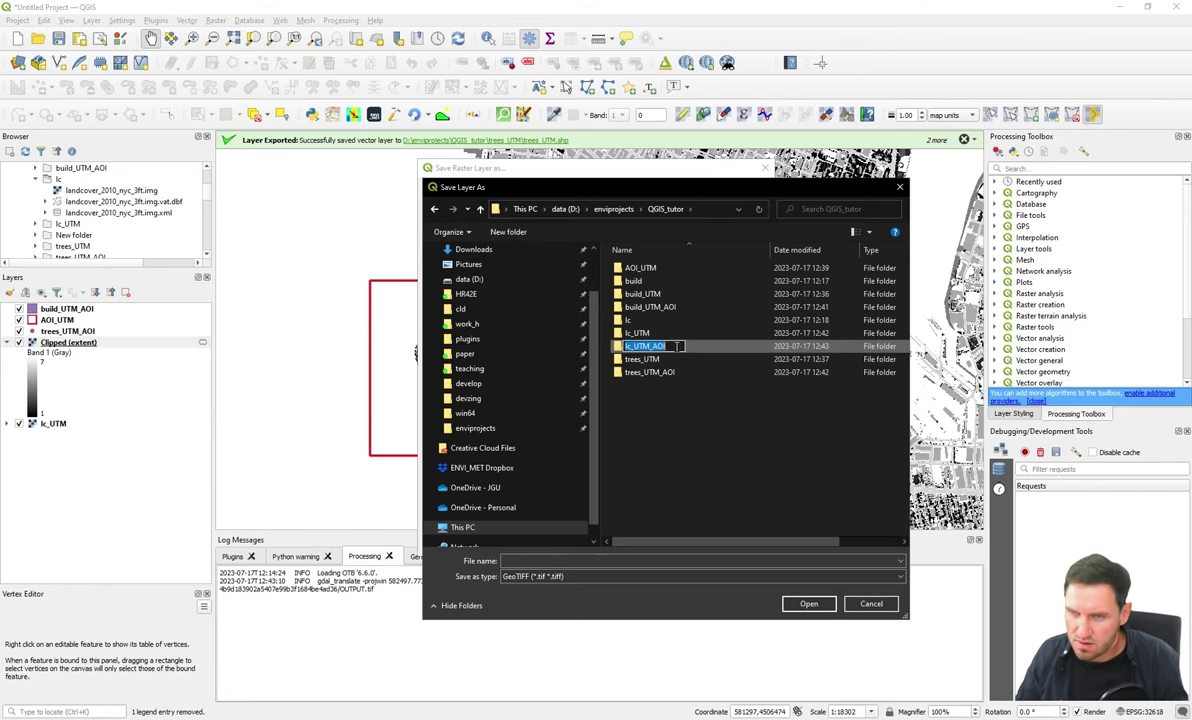
Step: Save the clipped raster as lc_UTM_AOI.tif in the lc_UTM_AOI folder and add it to the map
double_click(643, 347)
type("lc_UTM_AOI")
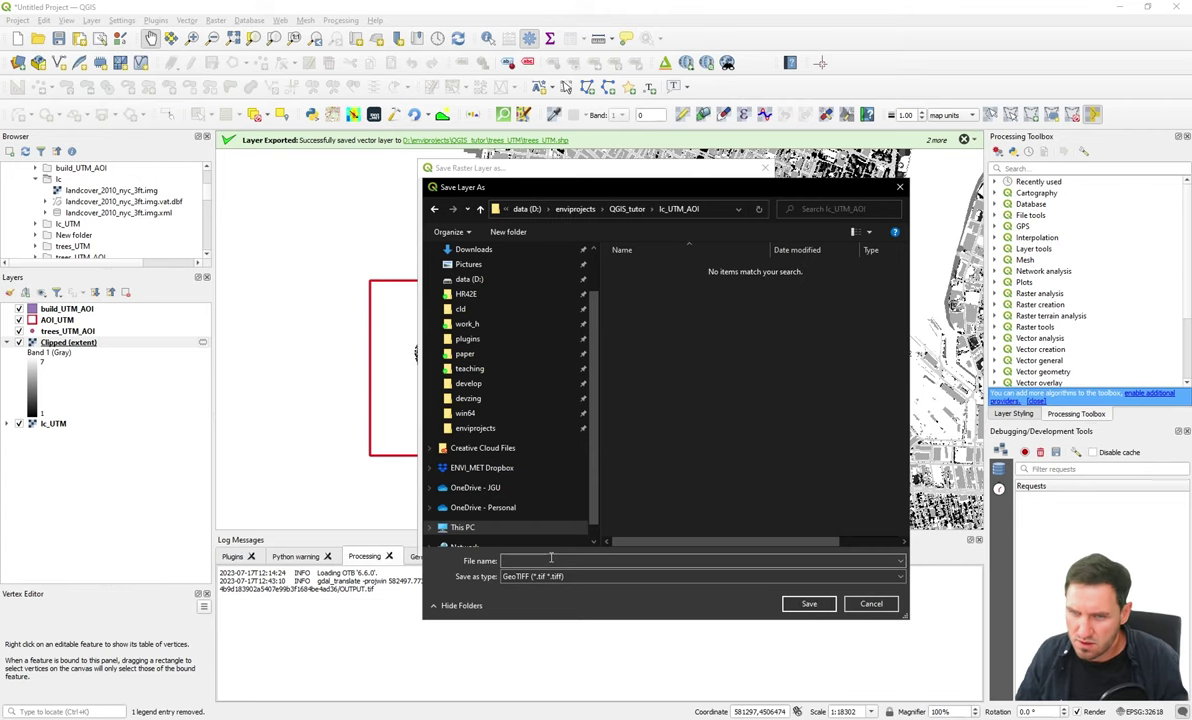
key("Return")
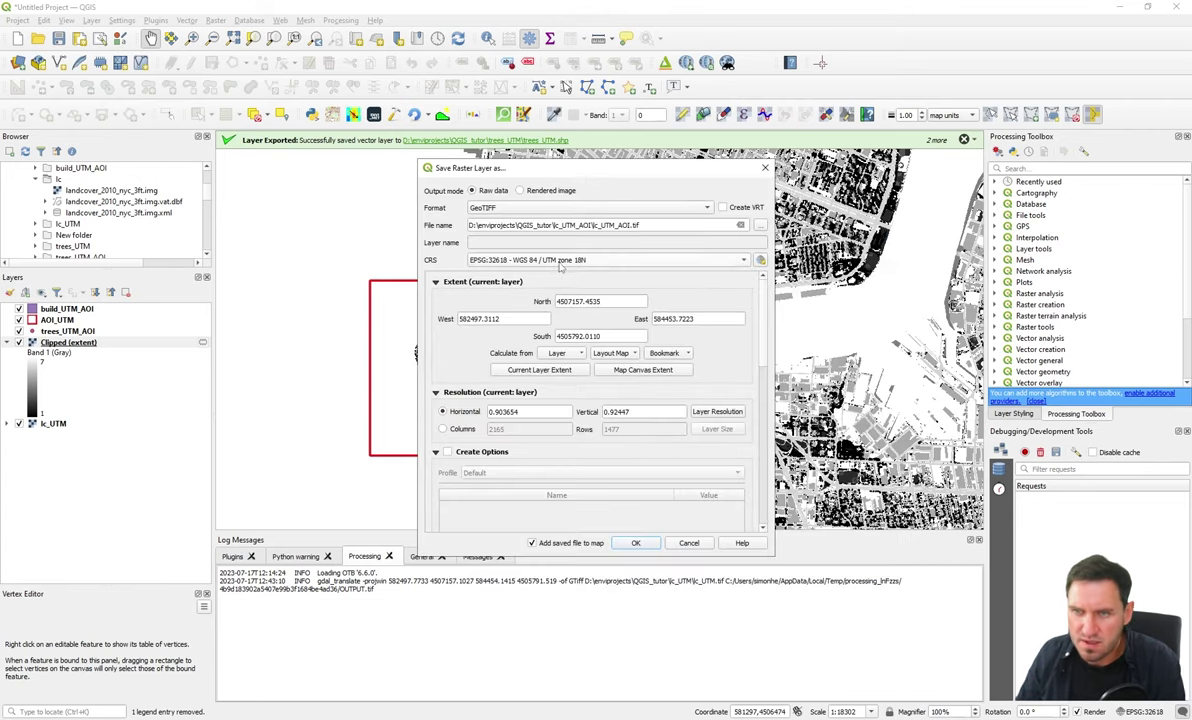
left_click(634, 543)
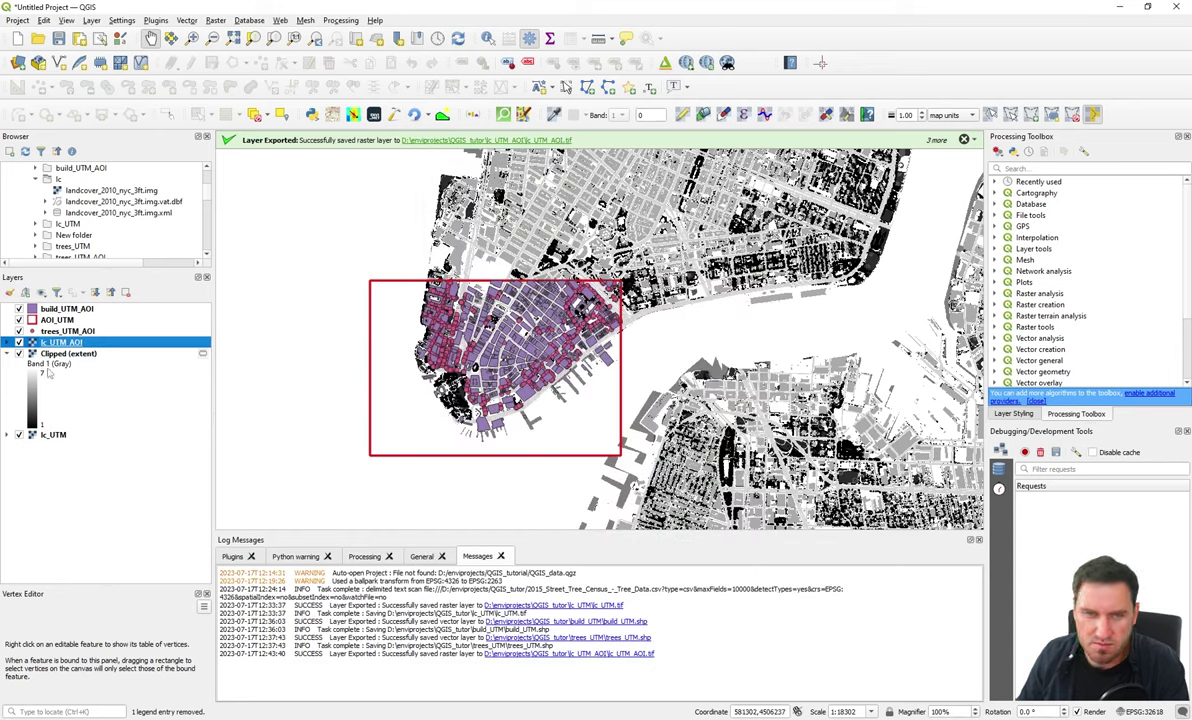
Step: Remove the temporary Clipped (extent) raster and the unclipped lc_UTM layer from the project
left_click(43, 354)
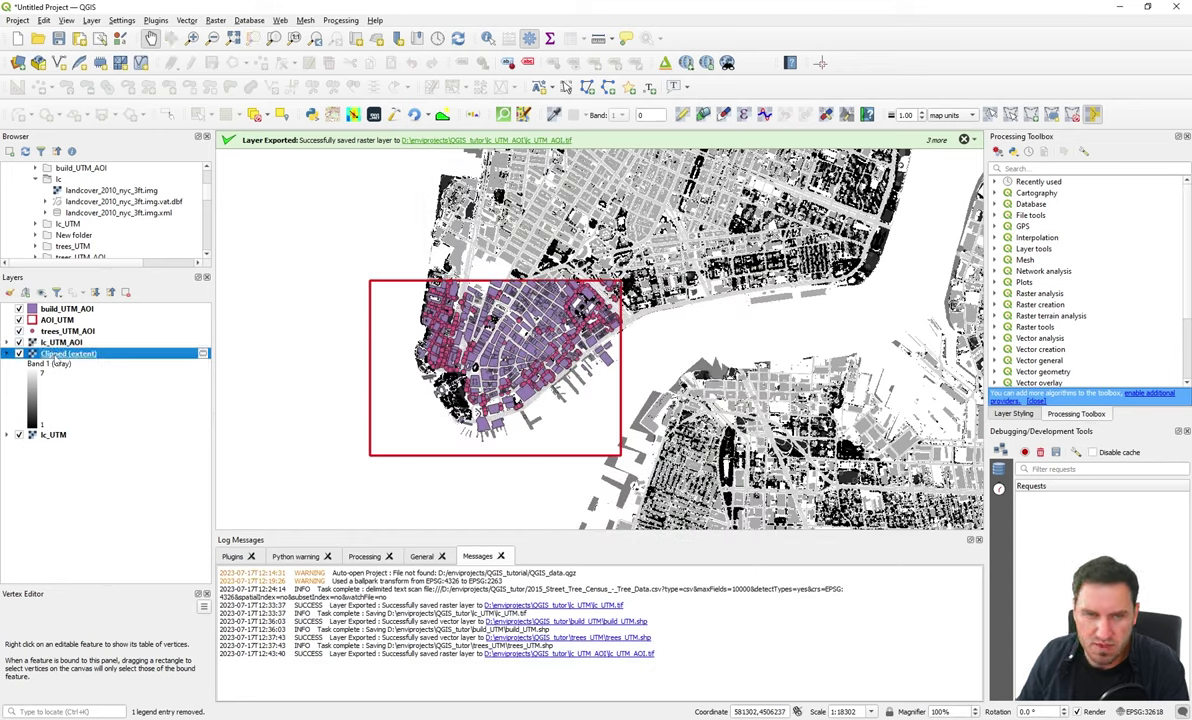
left_click(54, 436, "ctrl")
right_click(54, 437)
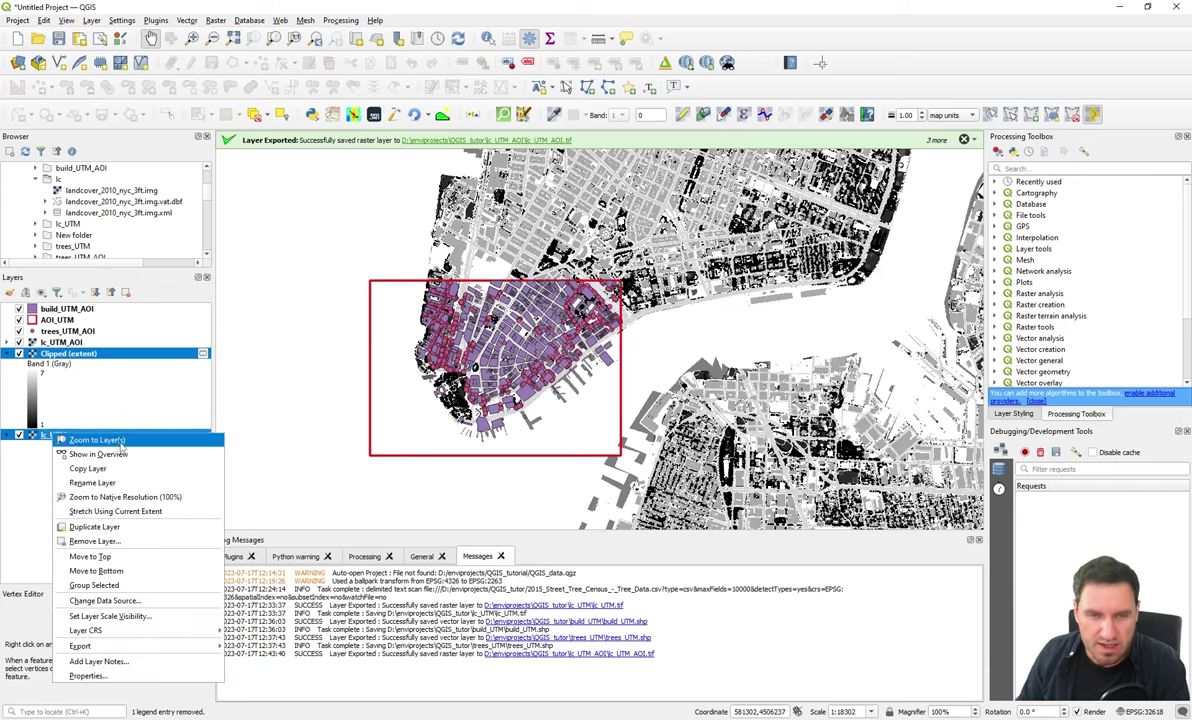
left_click(149, 540)
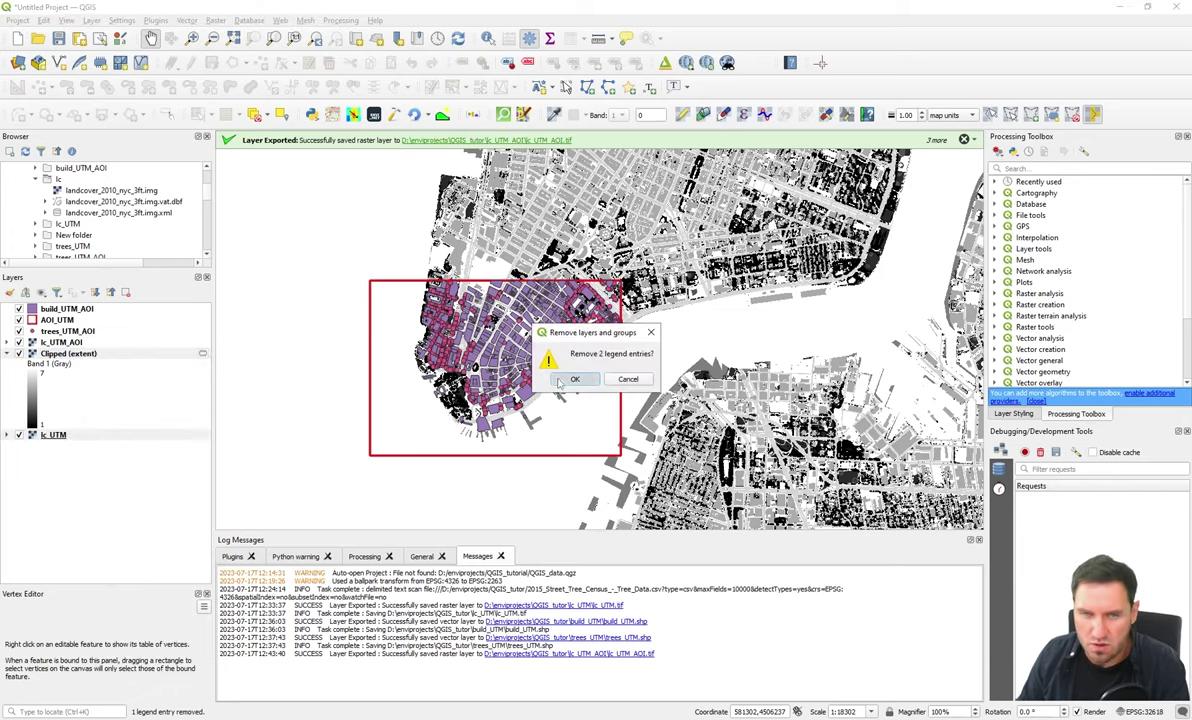
key("Return")
Step: Set the lc_UTM_AOI layer's symbology to Paletted/Unique values and classify its land cover values with random colors
scroll(494, 376, "up", 1)
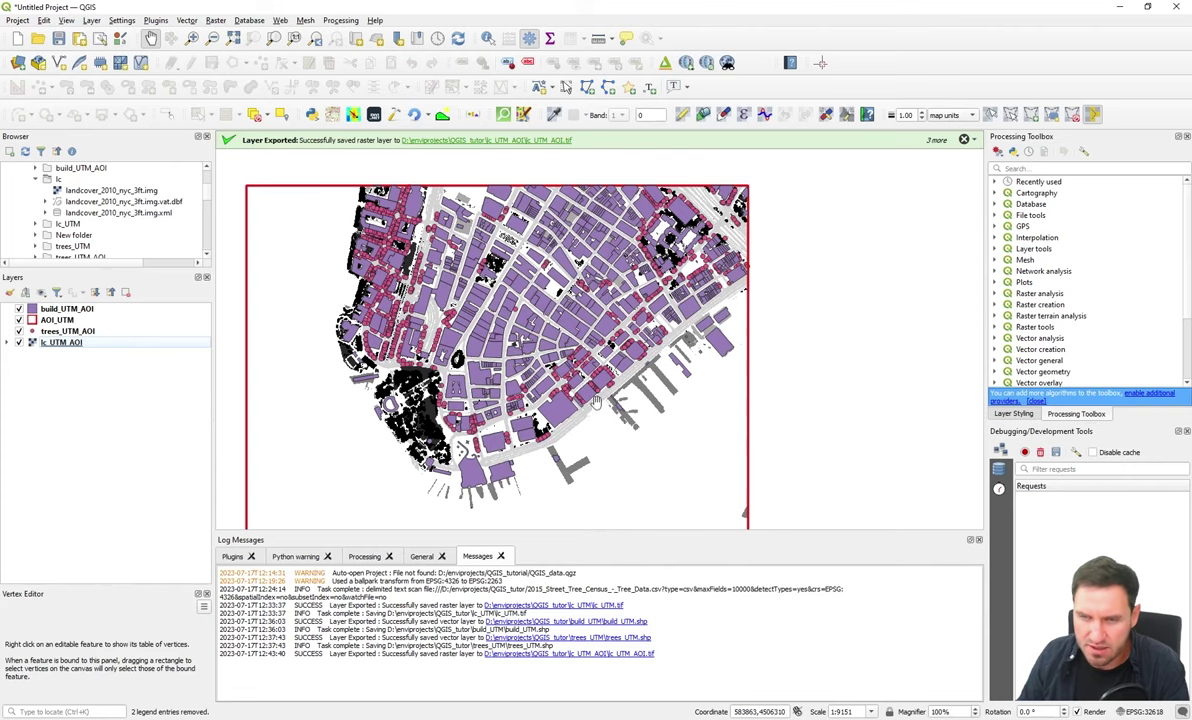
double_click(62, 342)
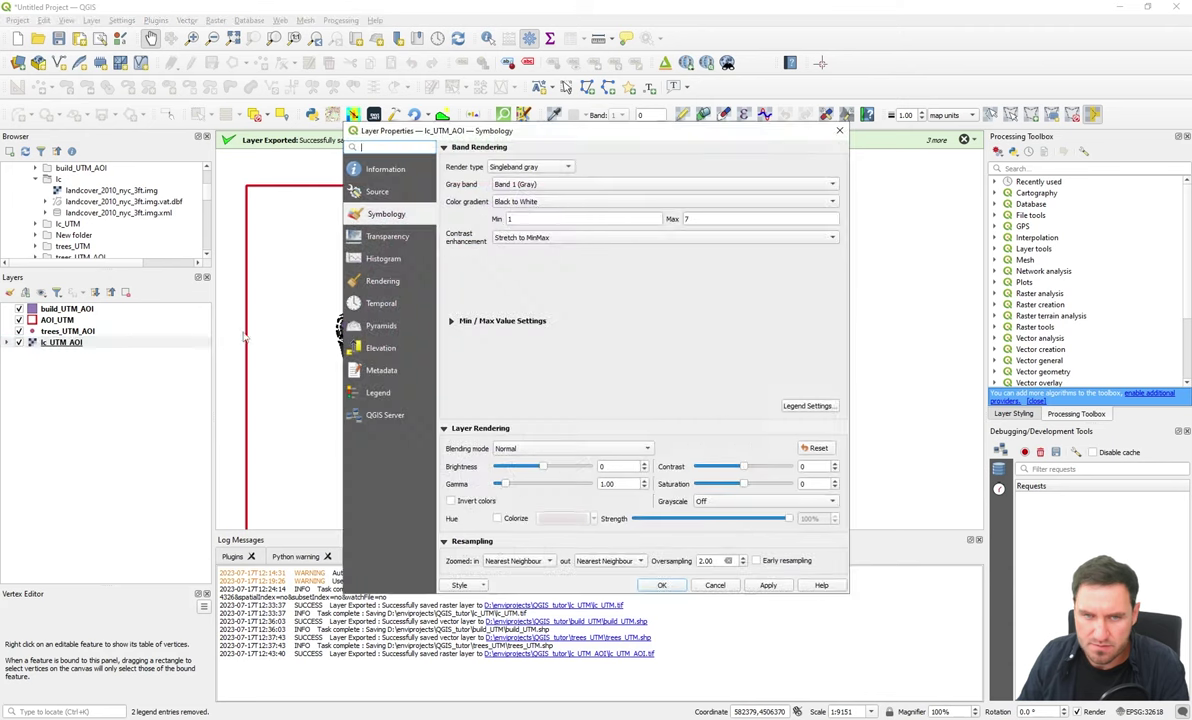
left_click(500, 166)
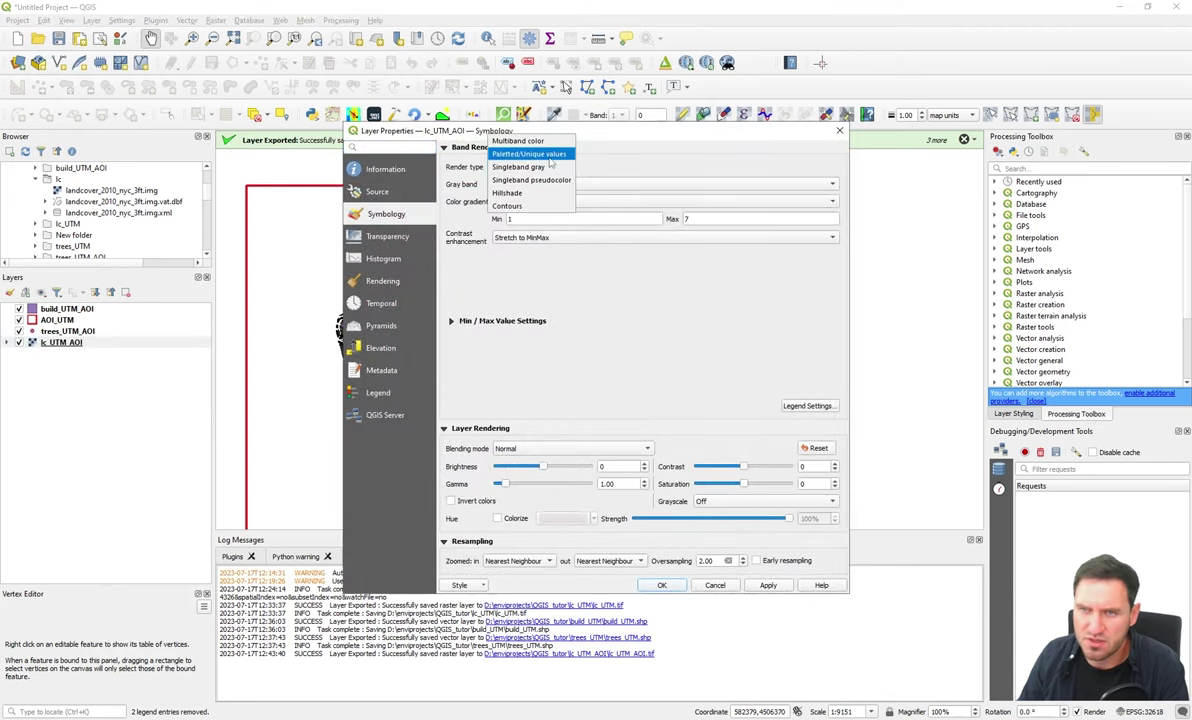
left_click(528, 154)
left_click(535, 404)
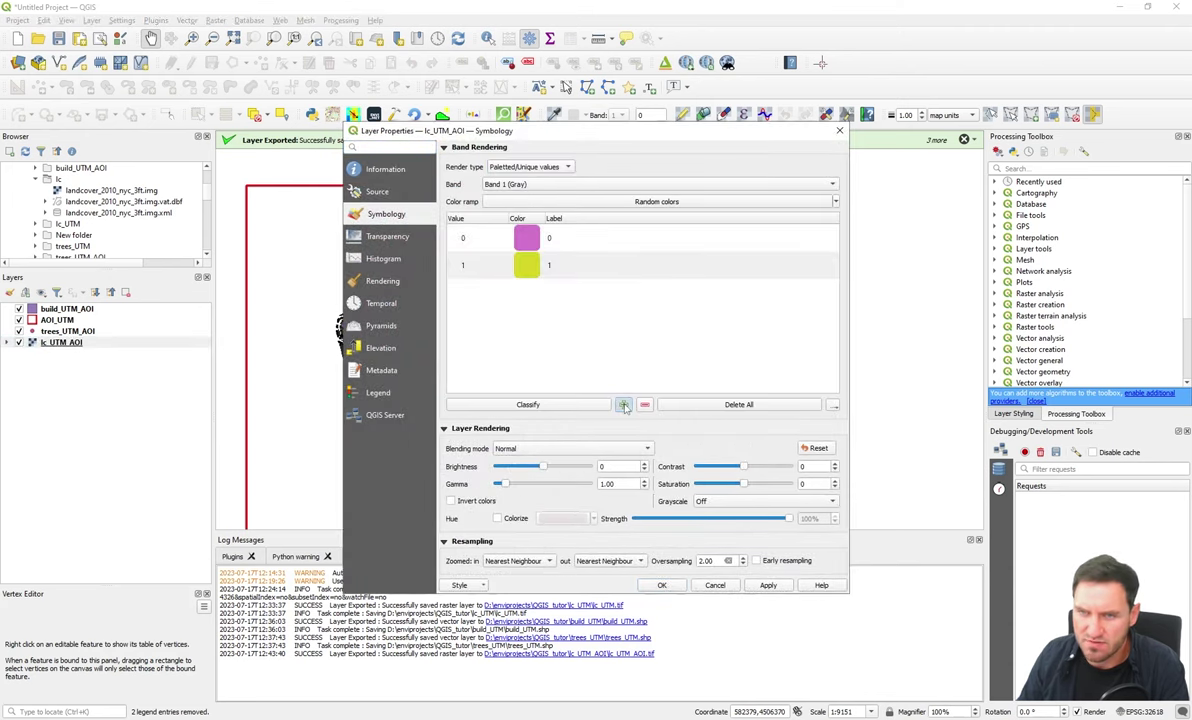
left_click(623, 405)
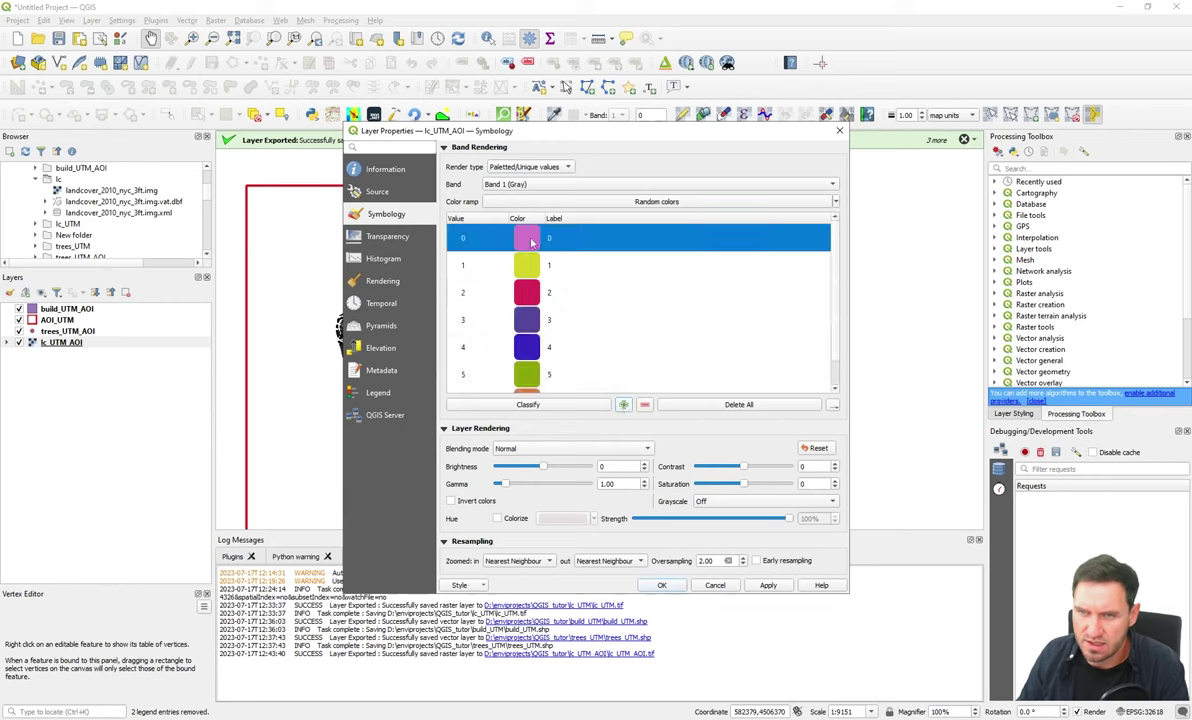
left_click(623, 405)
scroll(580, 300, "up", 2)
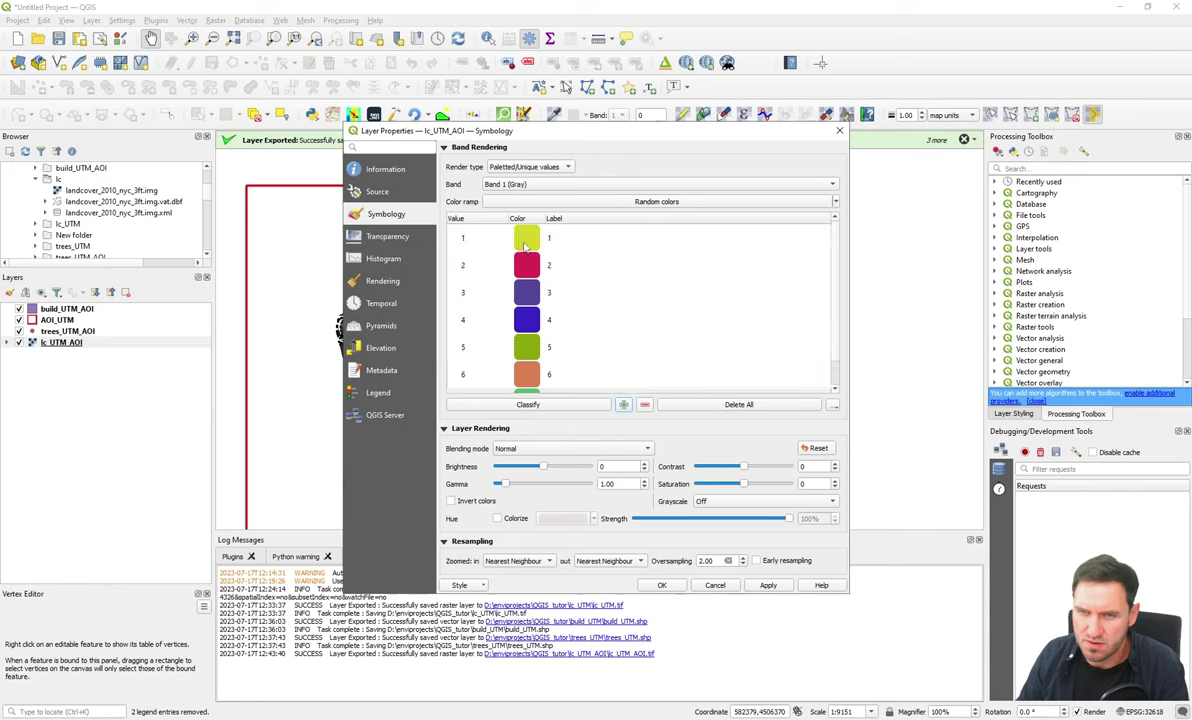
Step: Color land cover class 1 darker green and class 2 bright green
left_click(538, 240)
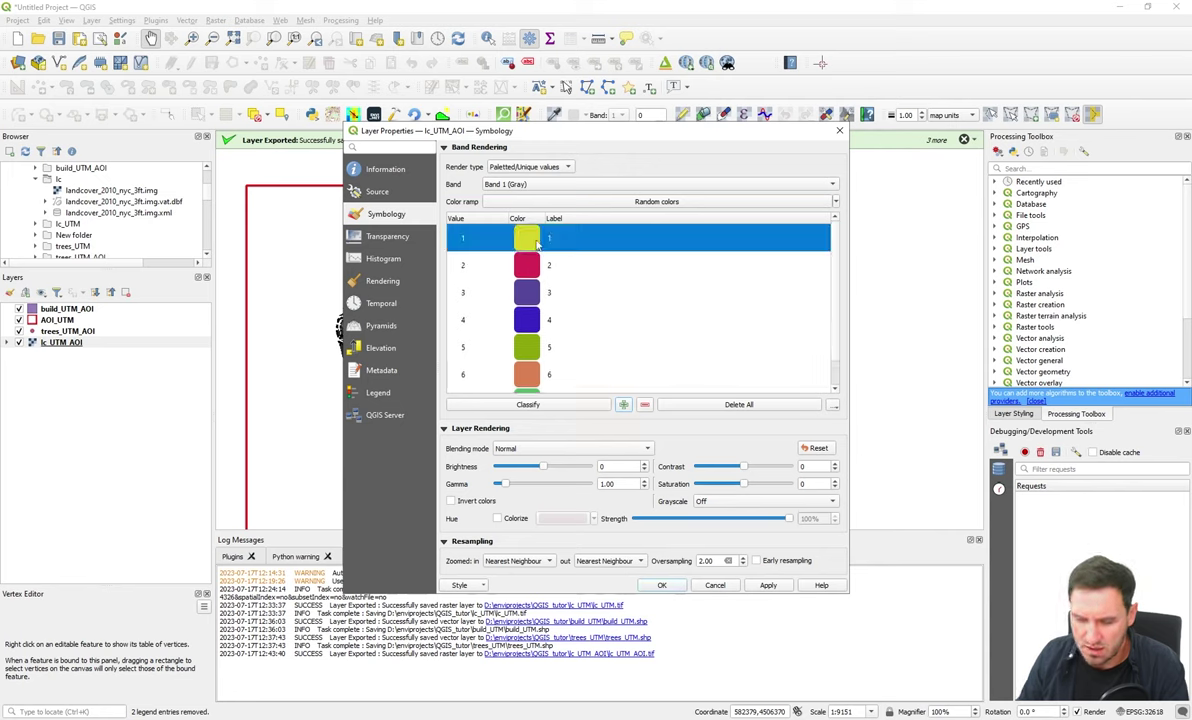
double_click(538, 241)
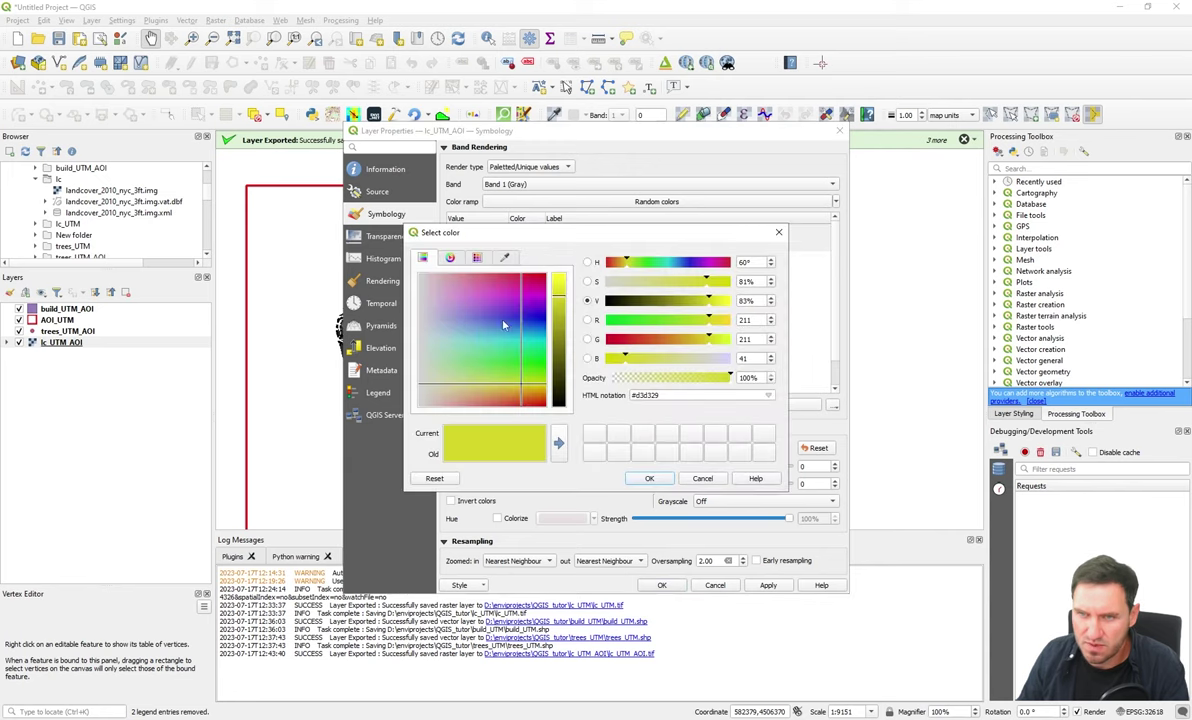
left_click(552, 365)
left_click_drag(552, 365, 552, 385)
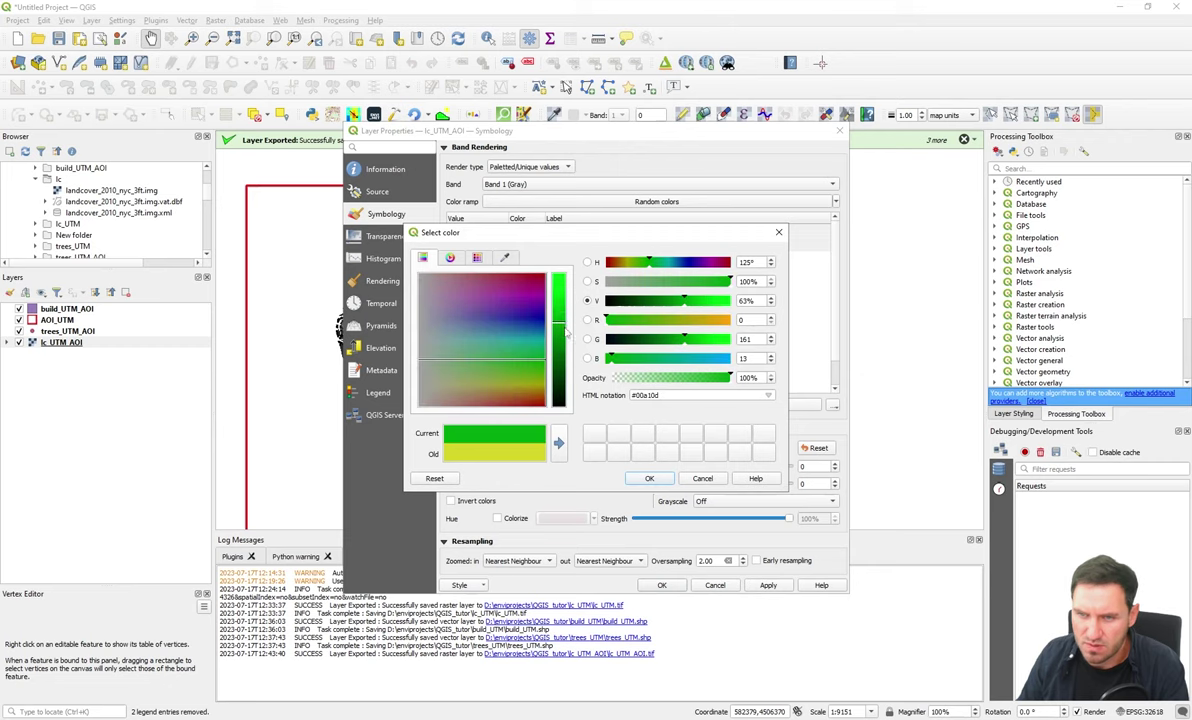
left_click(649, 478)
double_click(527, 265)
left_click_drag(559, 285, 523, 275)
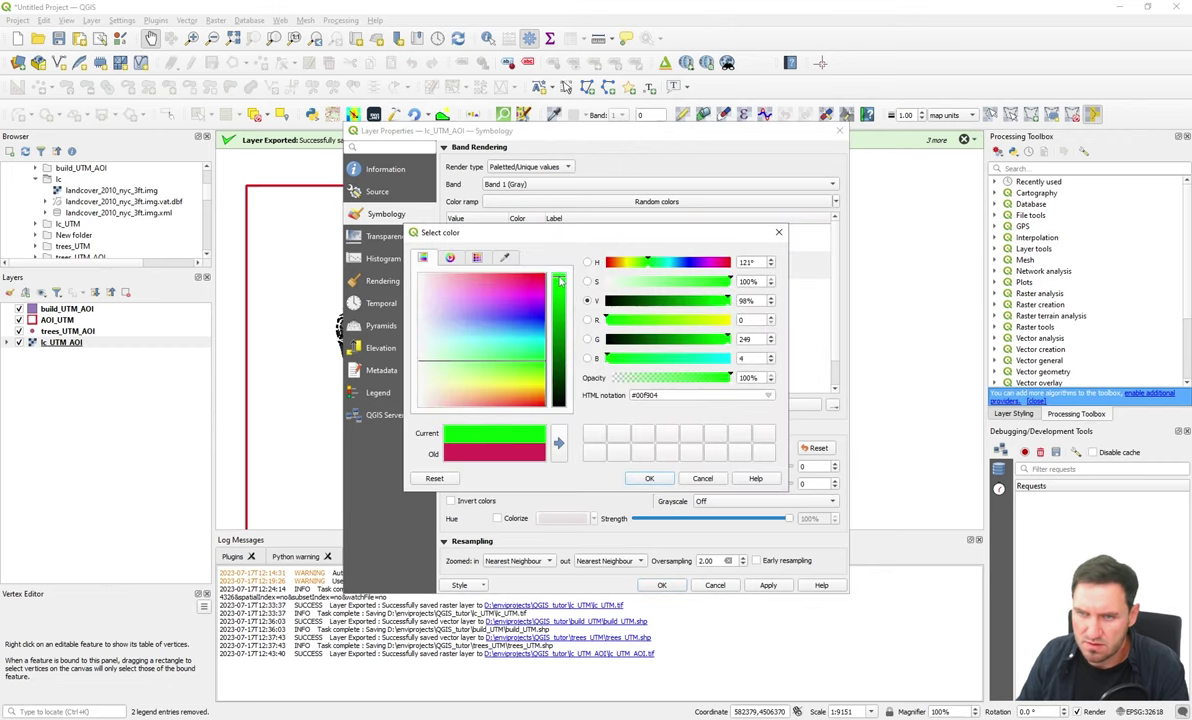
left_click(649, 479)
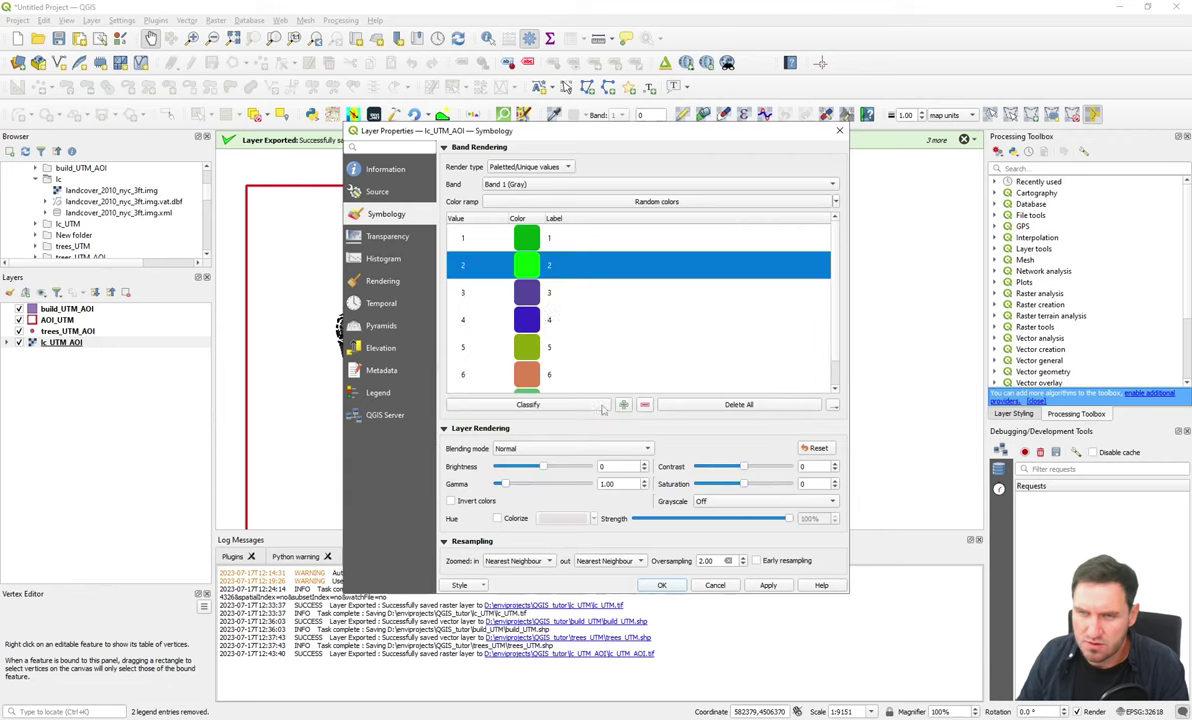
Step: Color land cover class 3 olive green and class 4 pure blue
double_click(533, 297)
mouse_move(559, 345)
left_mouse_down()
mouse_move(558, 328)
mouse_move(563, 349)
left_mouse_up()
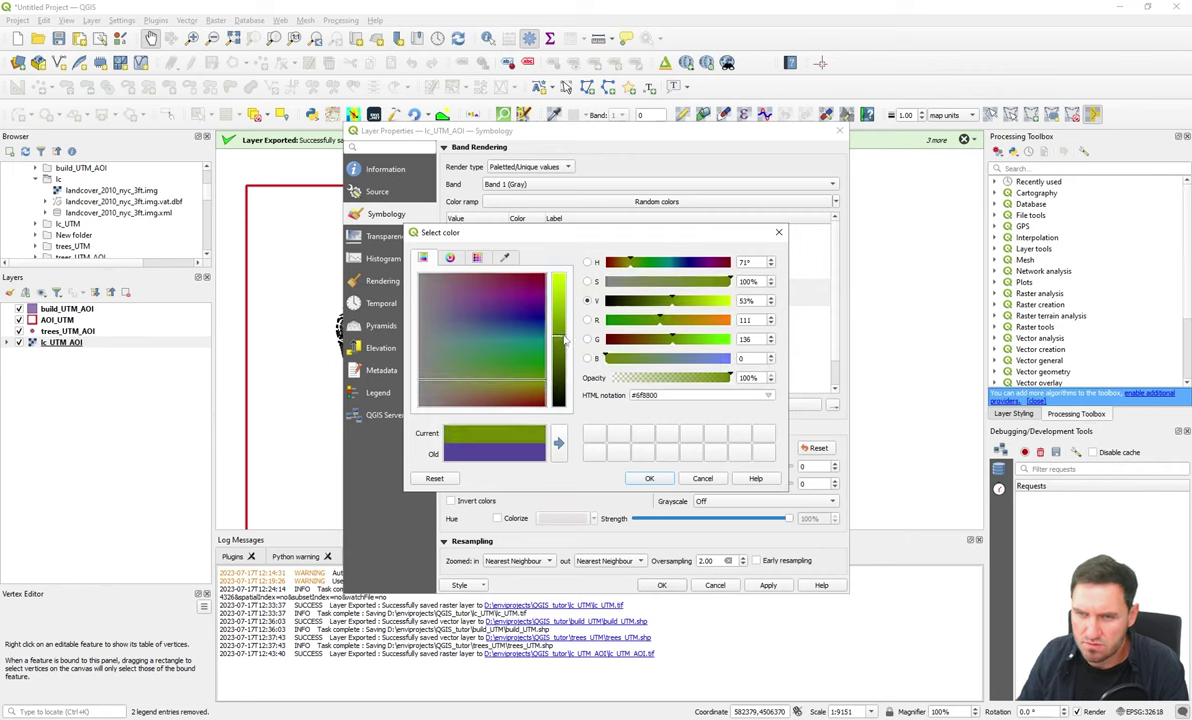
left_click(647, 477)
double_click(527, 319)
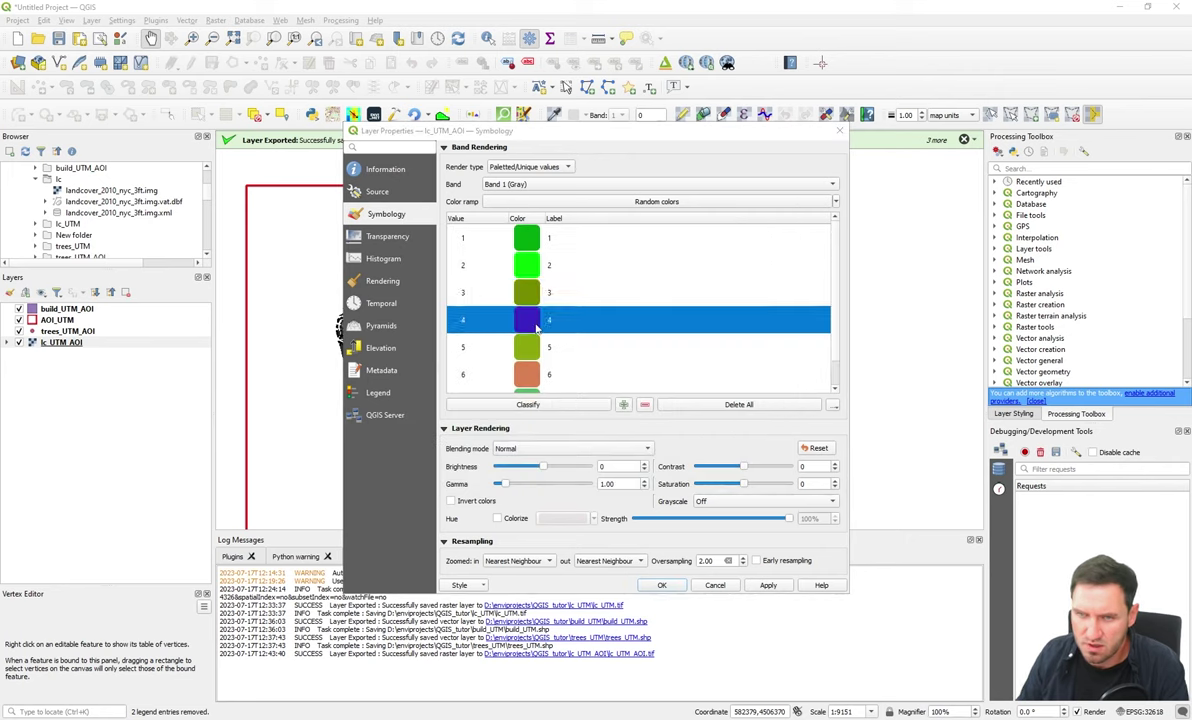
left_click_drag(537, 350, 533, 230)
left_click(650, 478)
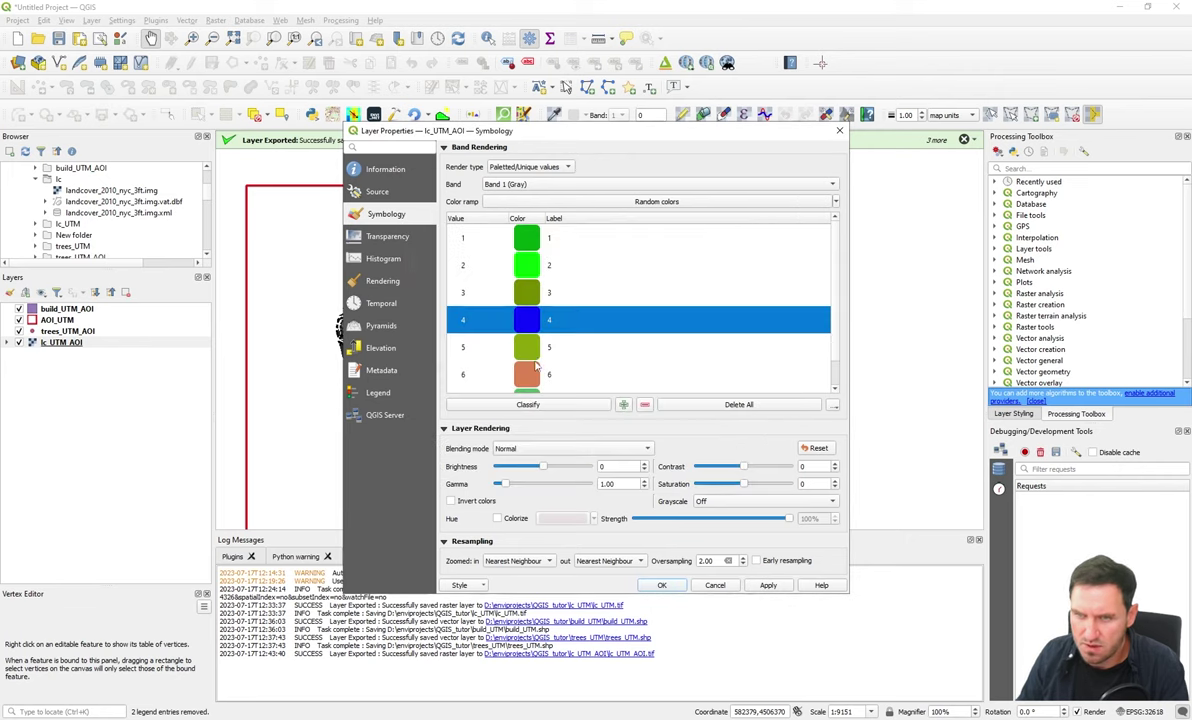
Step: Color land cover class 5 red (#ff0004) and class 6 black
double_click(527, 347)
left_click_drag(485, 324, 558, 274)
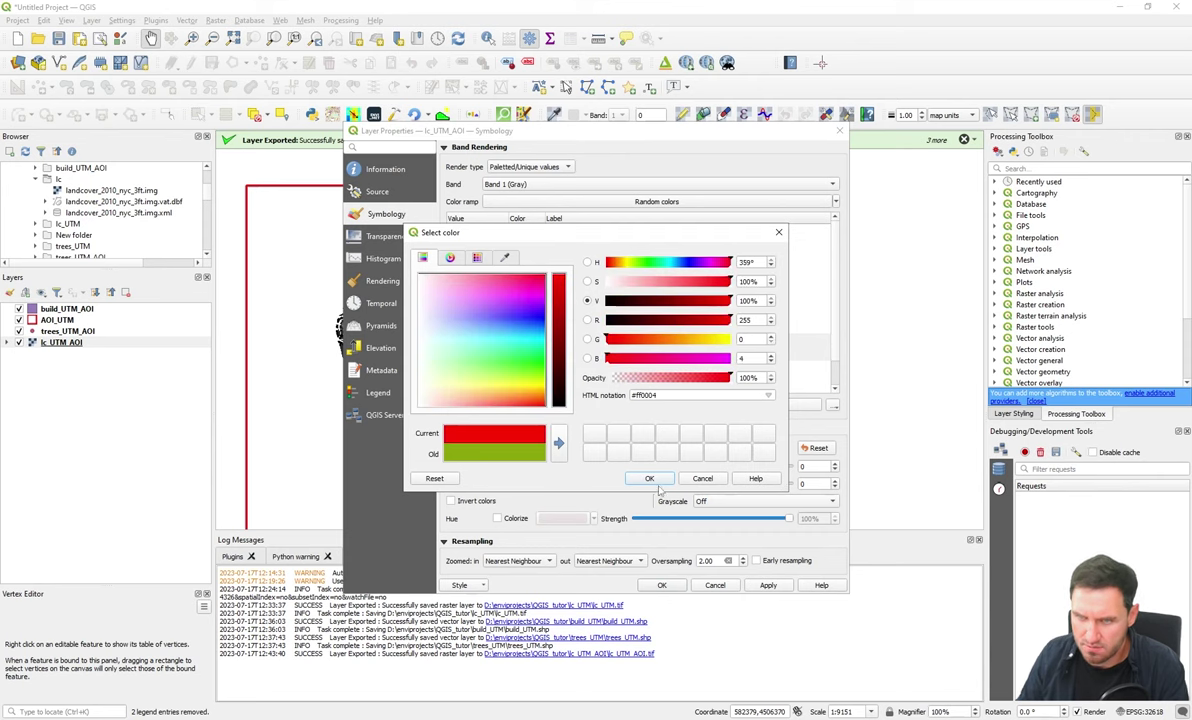
key("Return")
double_click(505, 372)
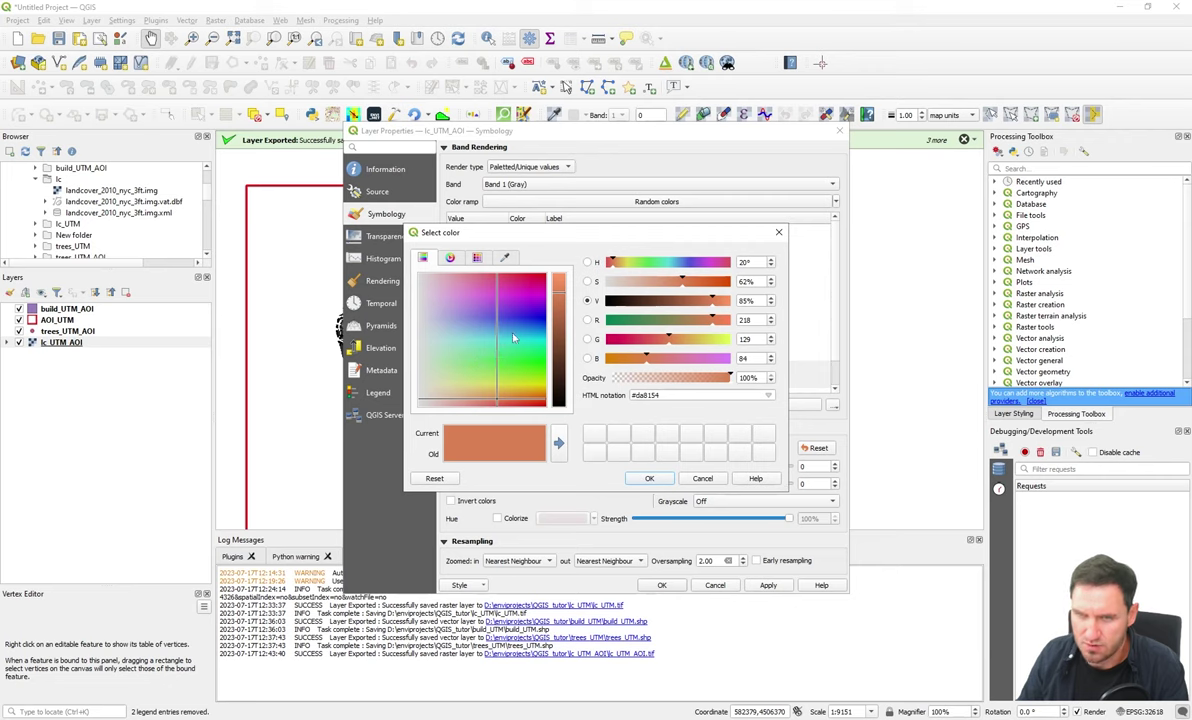
left_click_drag(484, 318, 470, 372)
left_click_drag(558, 330, 558, 386)
key("Return")
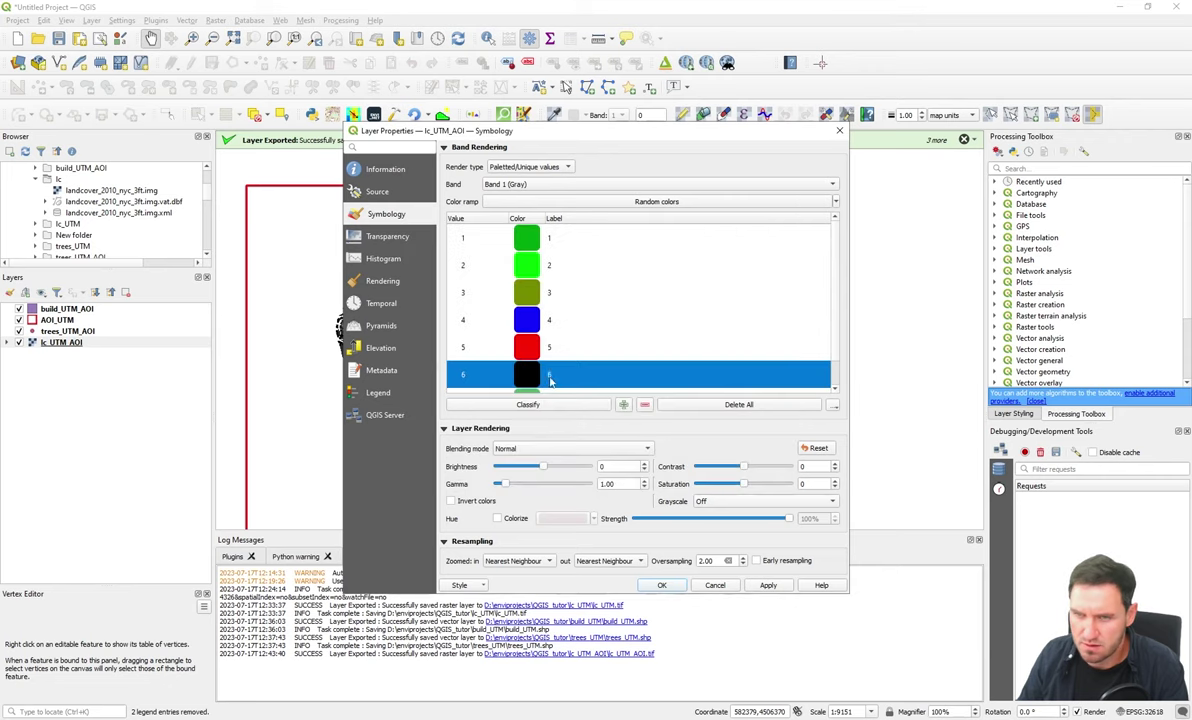
Step: Color land cover class 7 medium gray and apply the symbology to the lc_UTM_AOI layer
double_click(533, 381)
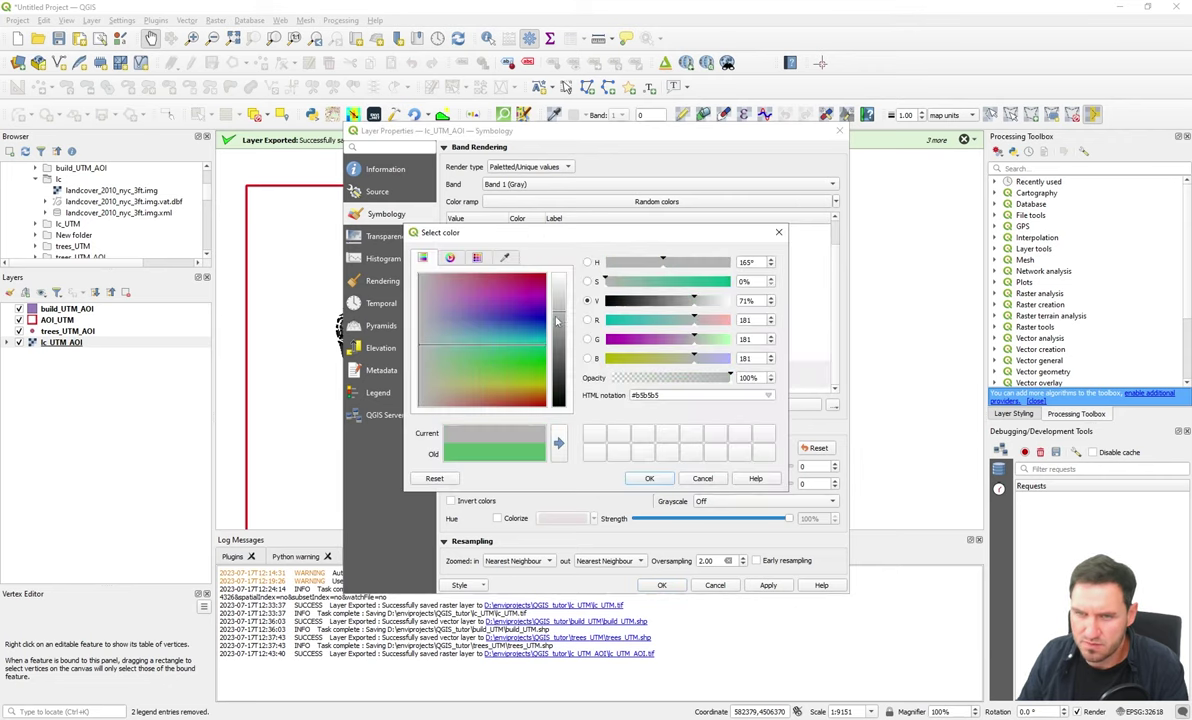
left_click(520, 310)
left_click(647, 478)
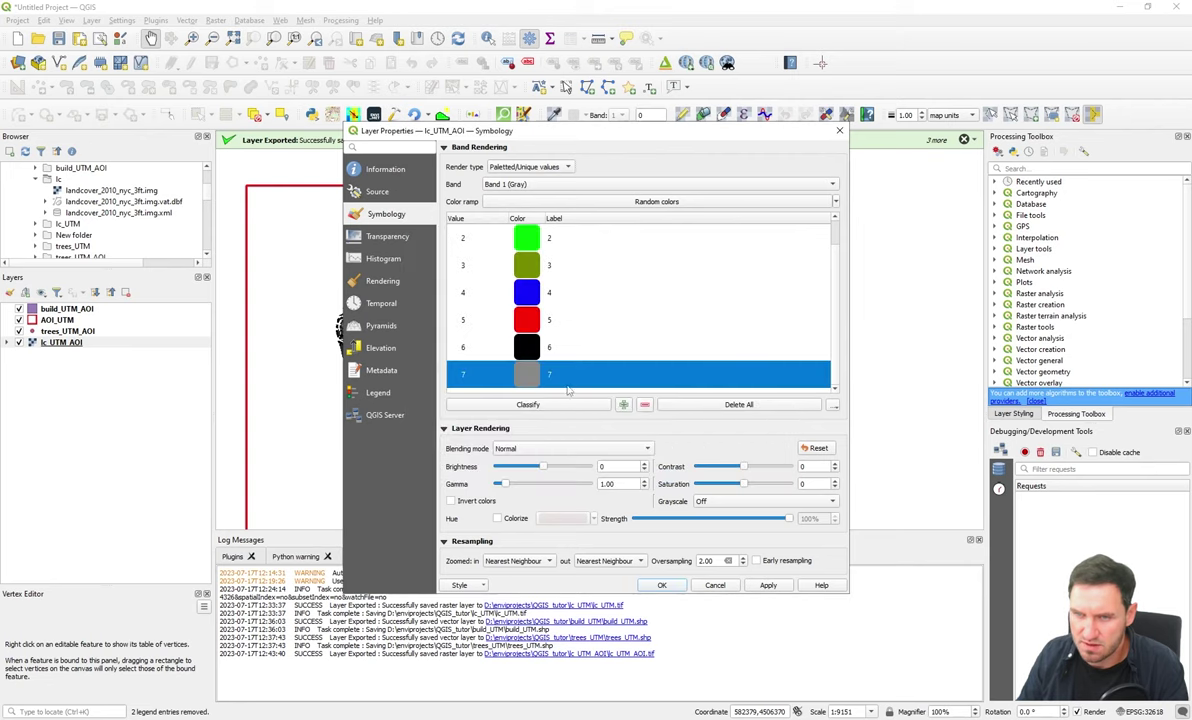
left_click(780, 586)
key("Return")
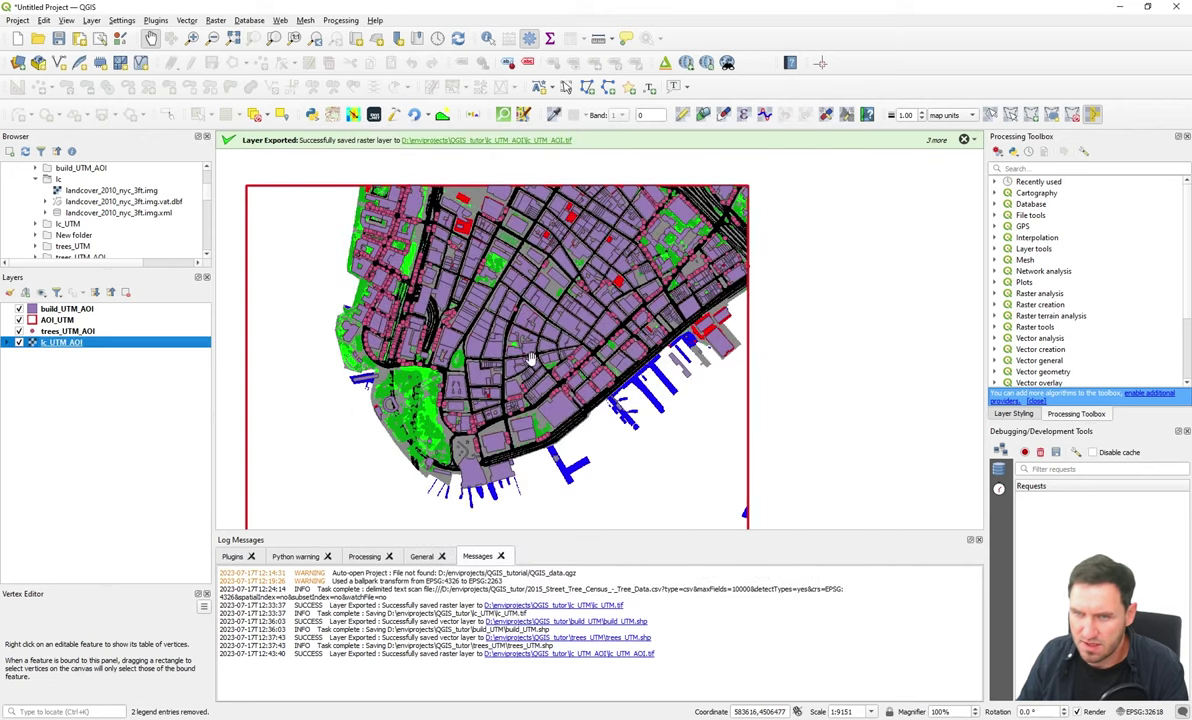
Step: Hide the build_UTM_AOI layer and toggle the AOI_UTM outline off and back on to view the styled land cover
left_click(19, 309)
left_click(19, 320)
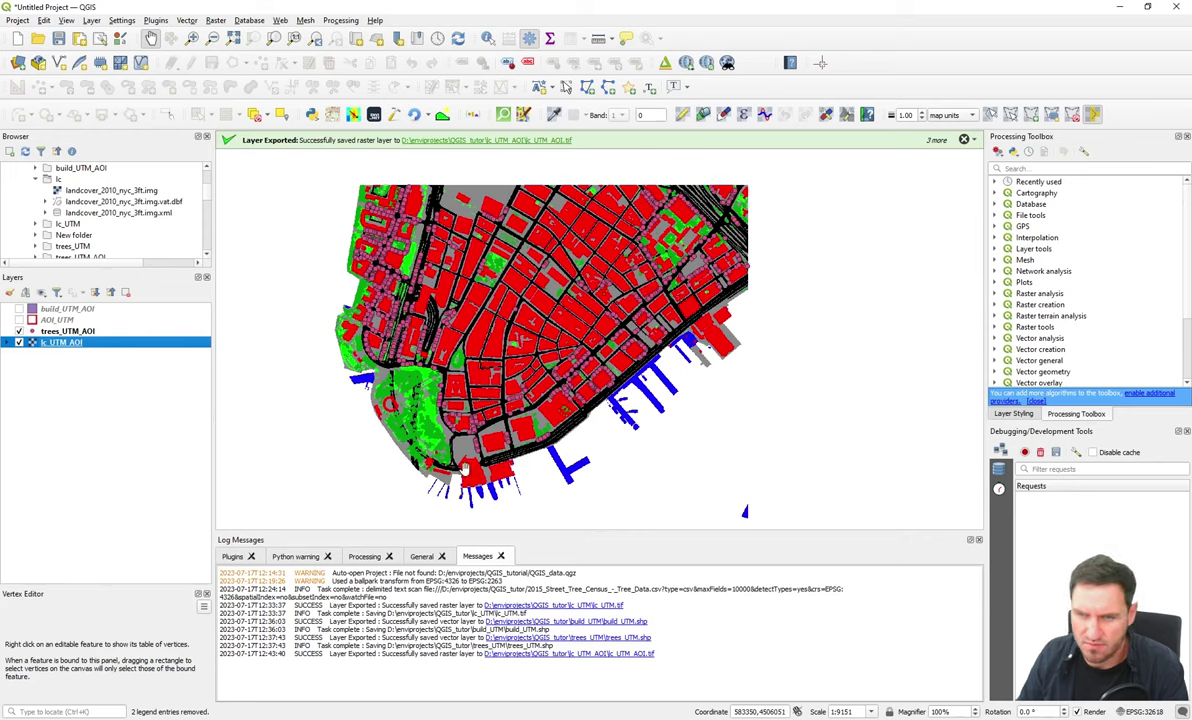
left_click(19, 320)
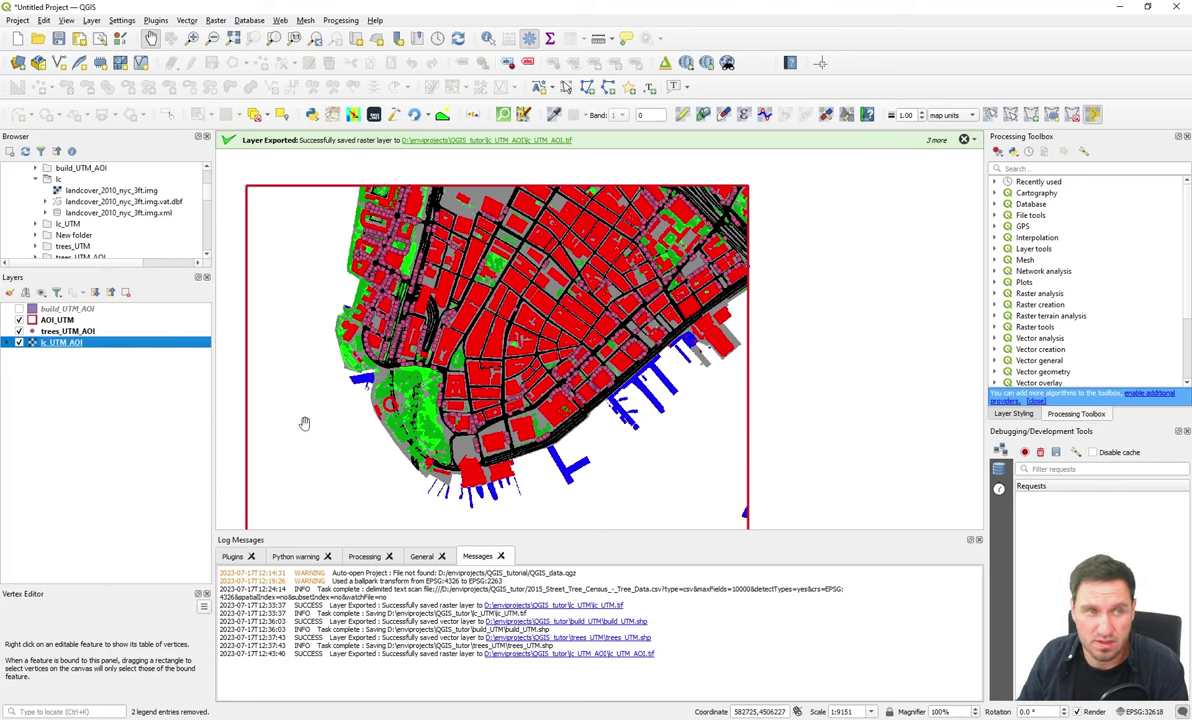
left_click_drag(305, 423, 309, 308)
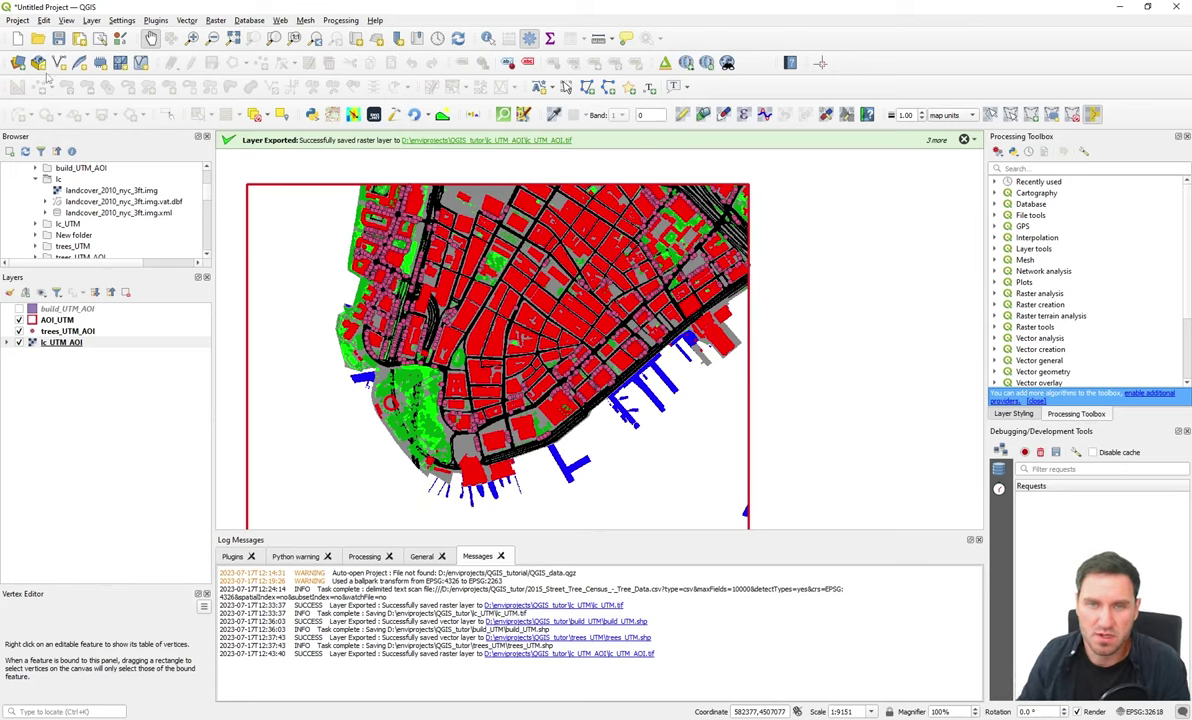
Step: Save the project as QGIS_NYC in QGZ format in the QGIS_tutor folder
left_click(18, 21)
left_click(44, 128)
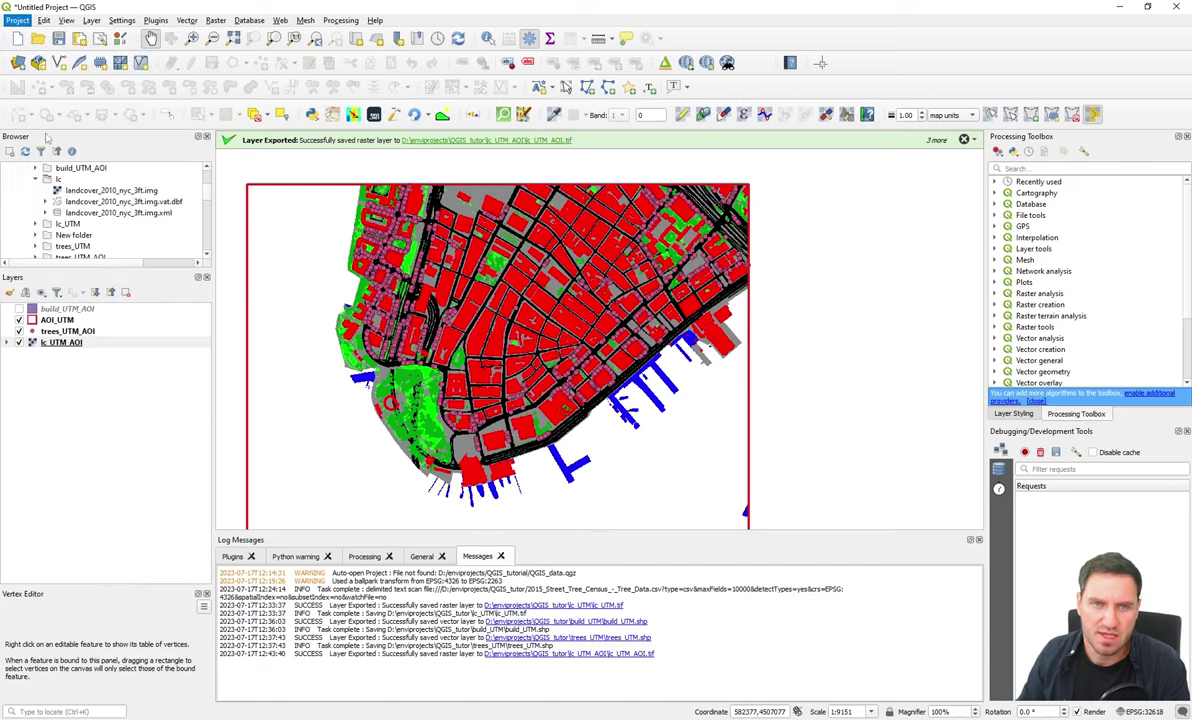
left_click(216, 45)
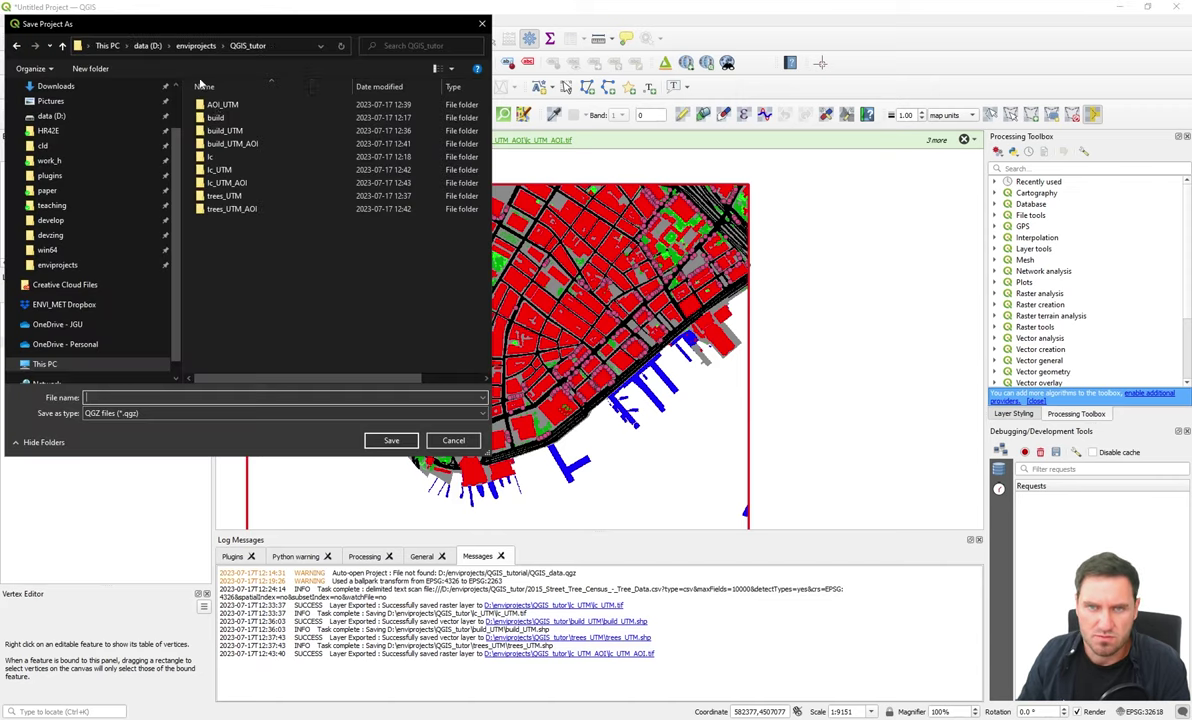
left_click_drag(275, 28, 347, 35)
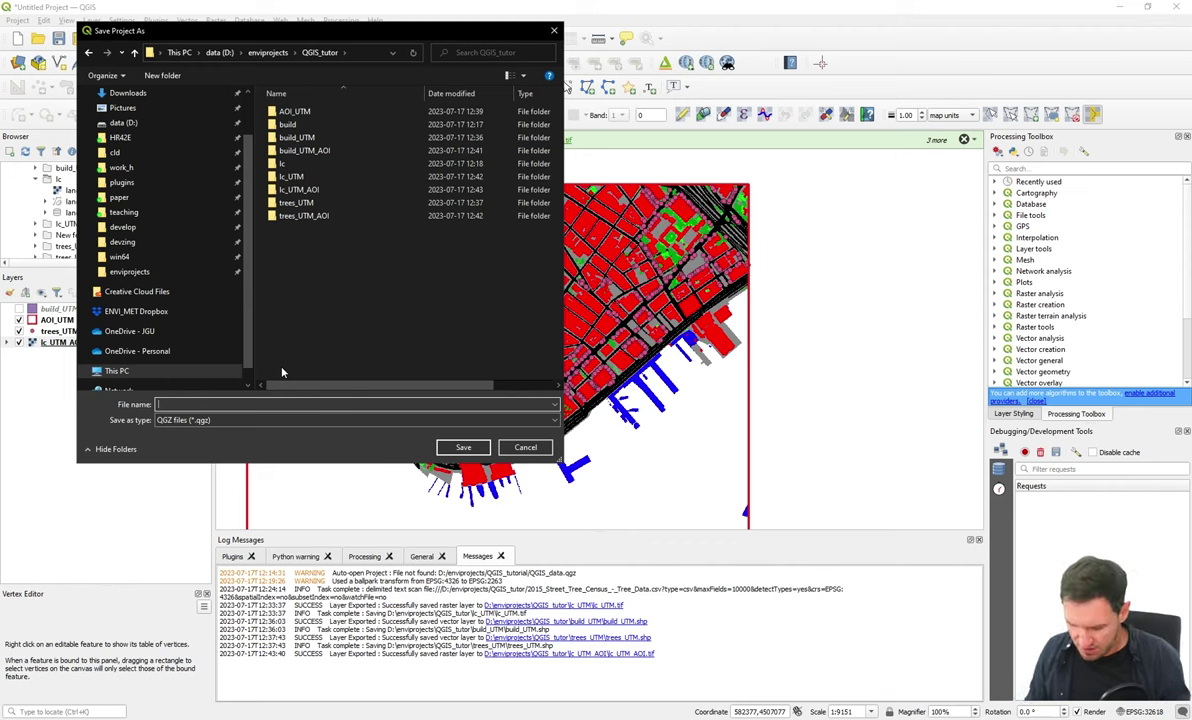
type("QGIS_NYC")
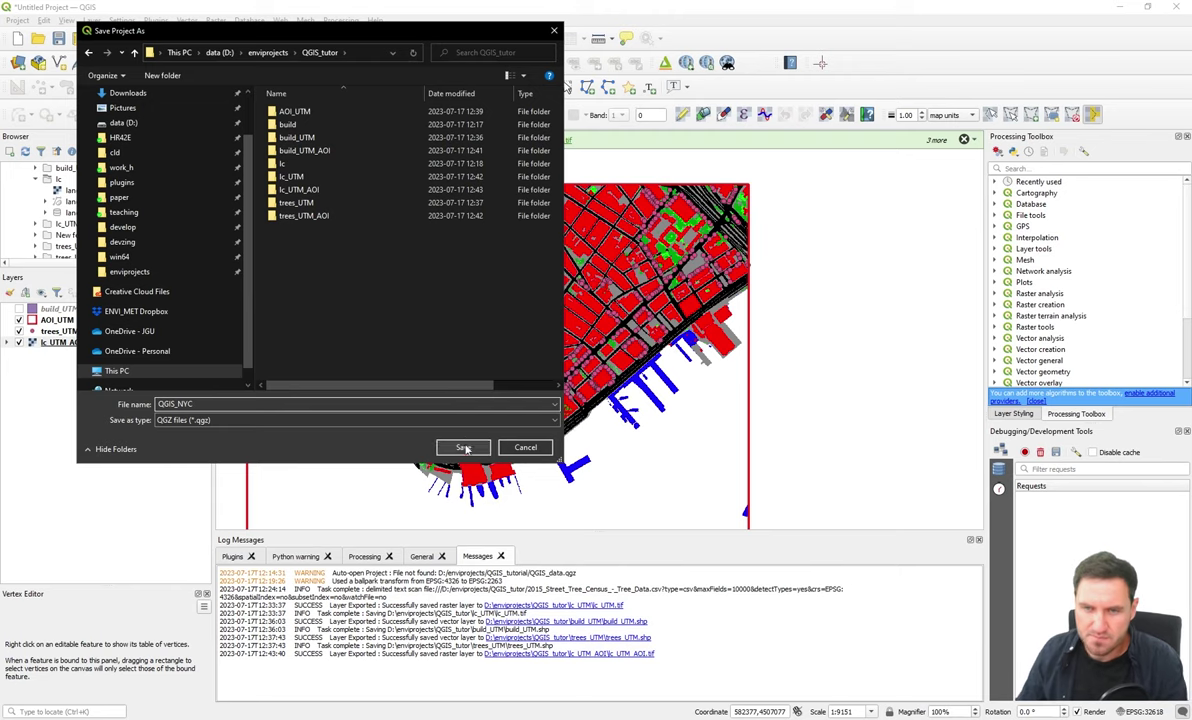
left_click(462, 447)
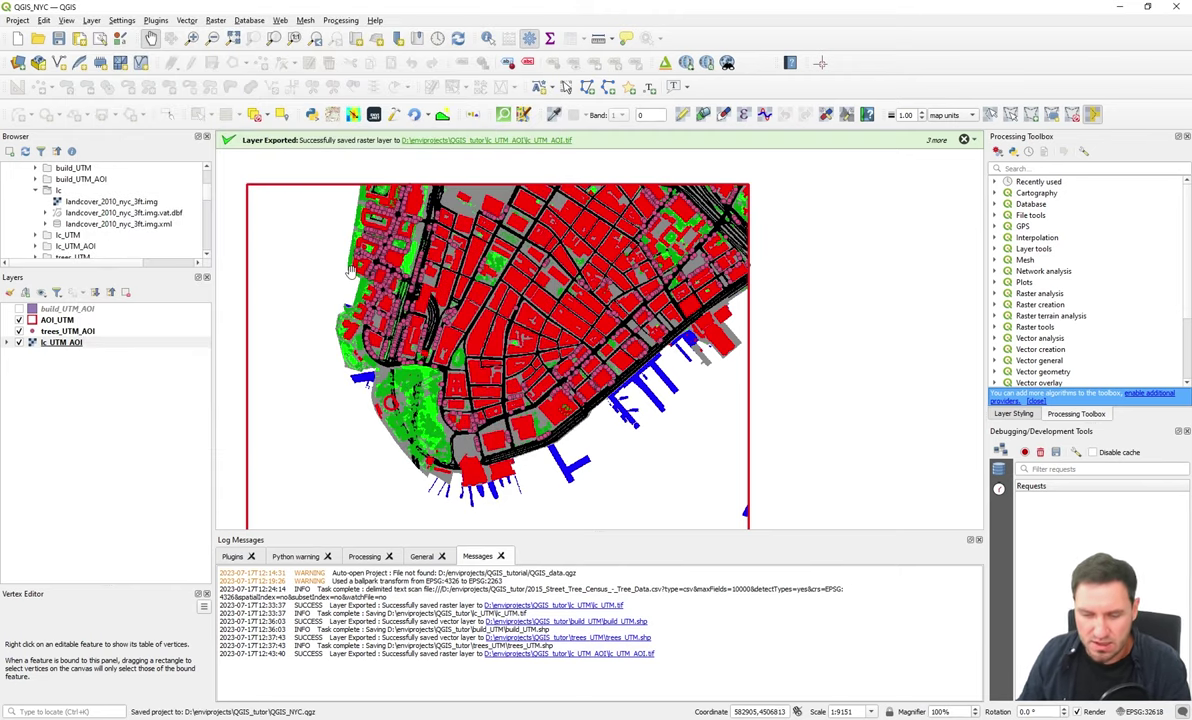
left_click_drag(366, 351, 356, 325)
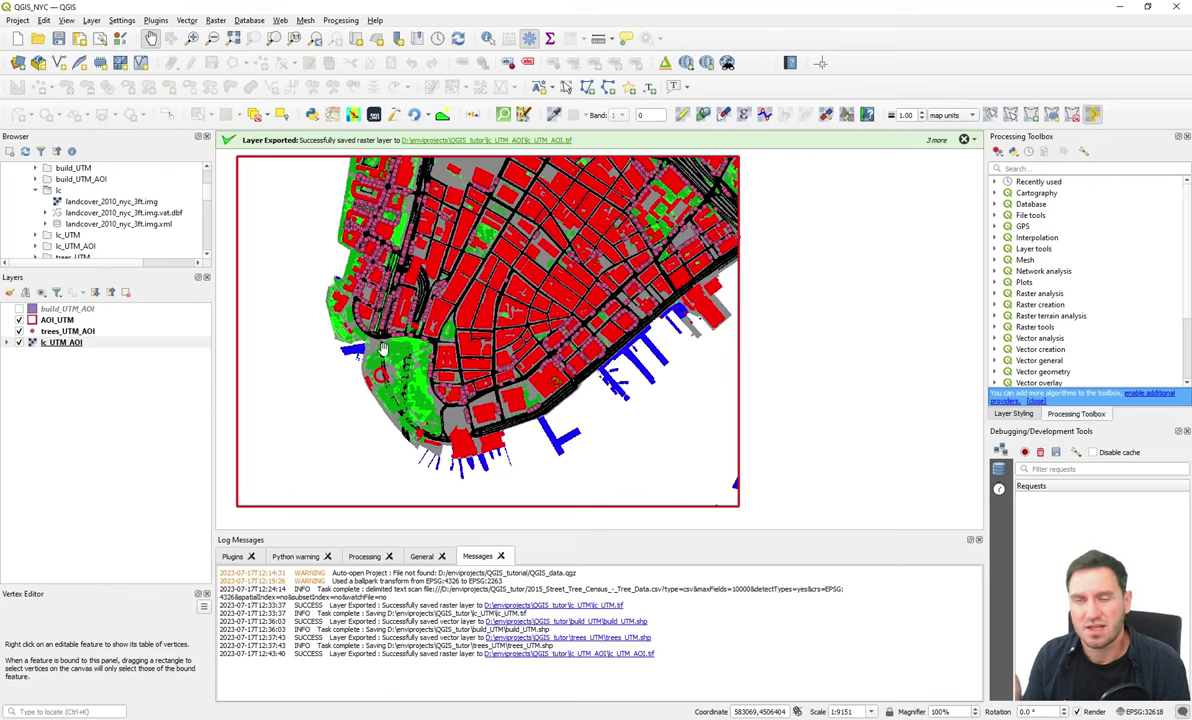
scroll(383, 347, "up", 2)
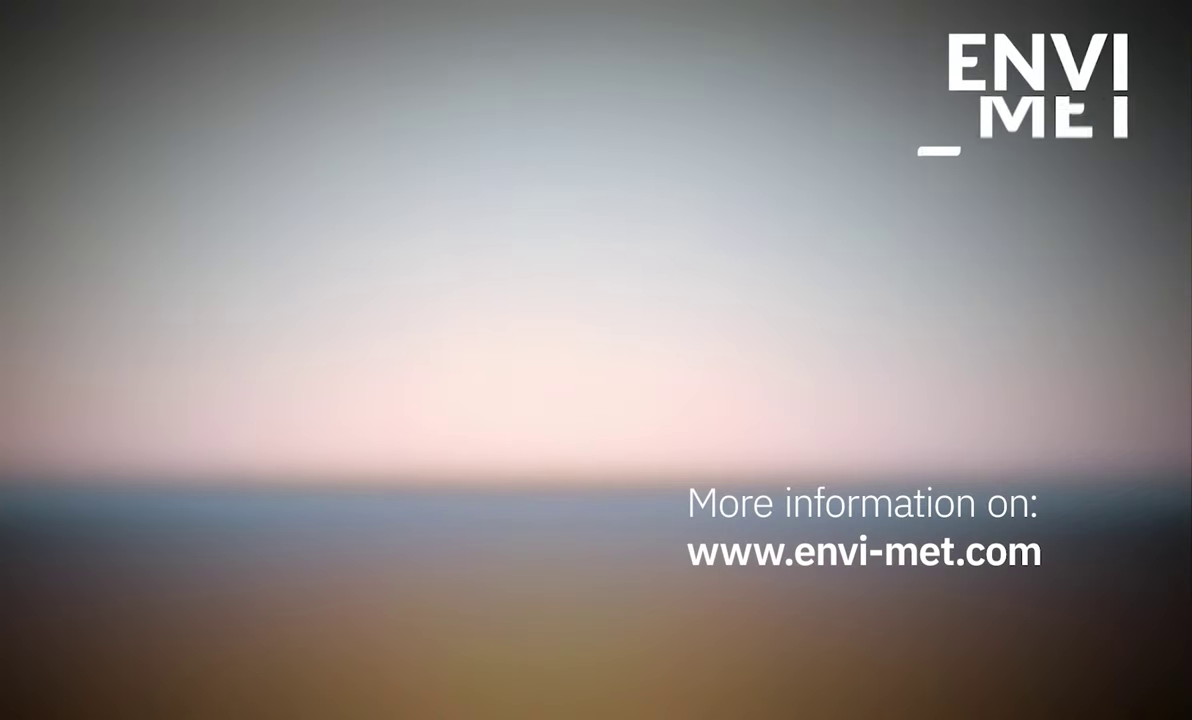